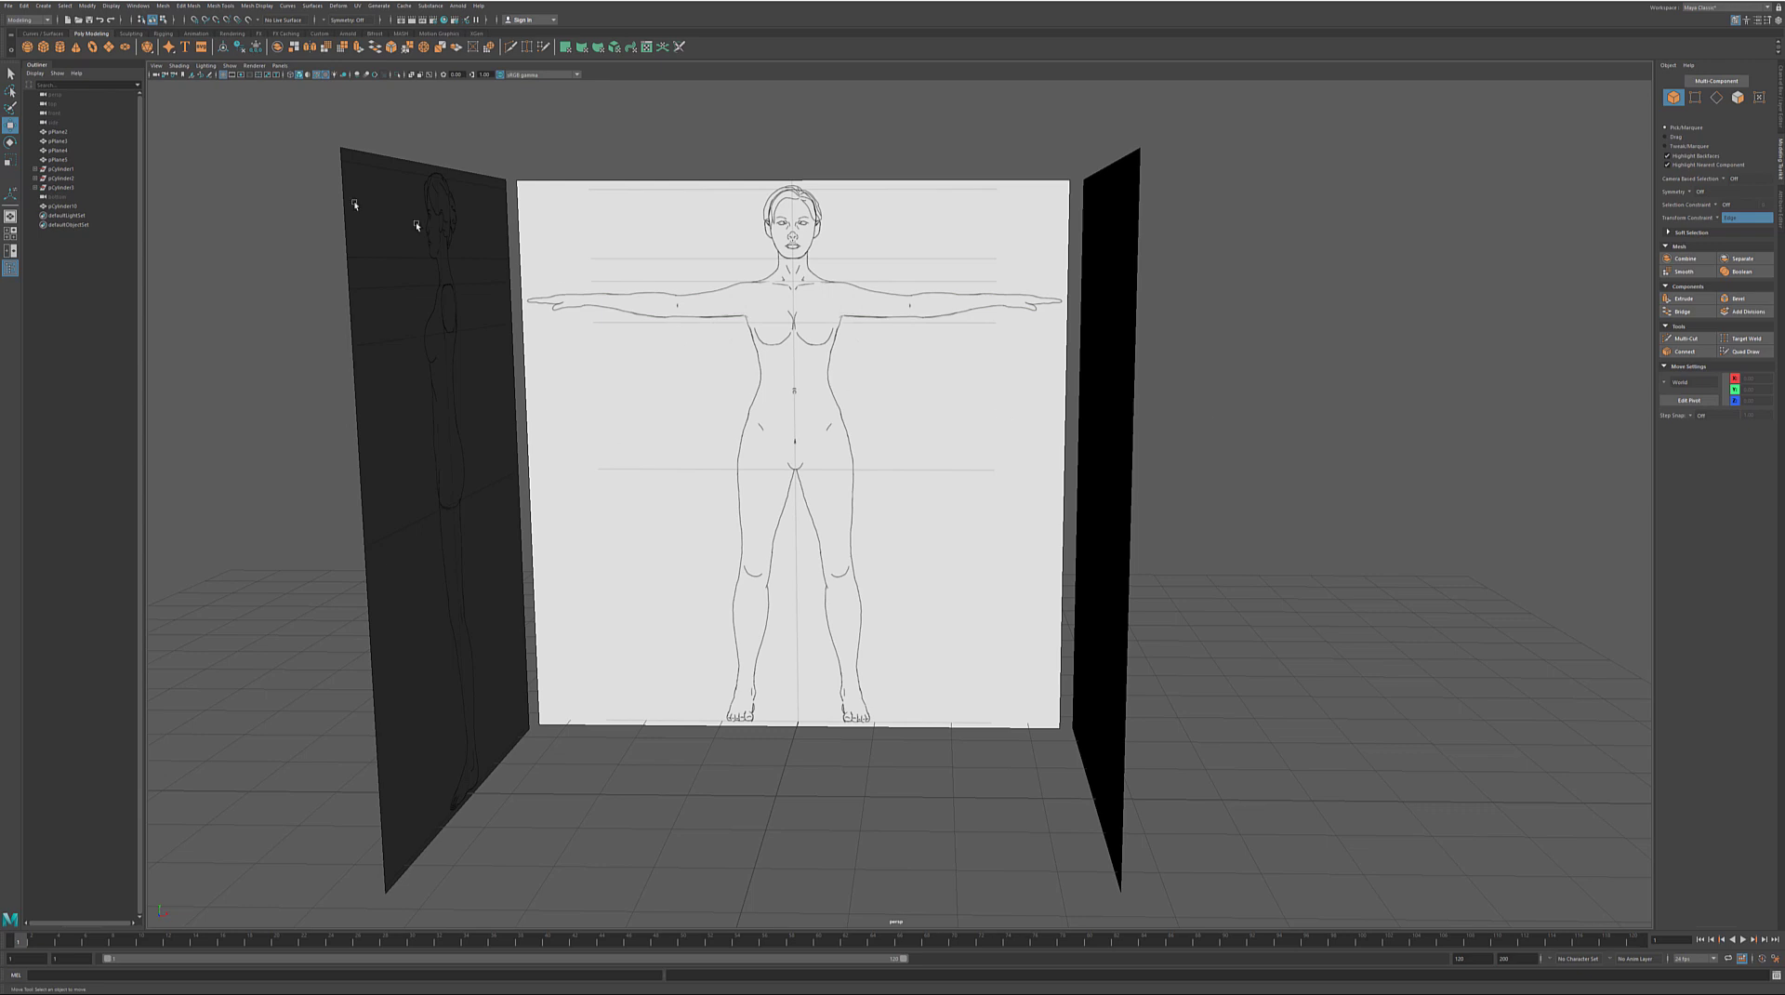
# Step: Create a polygon cylinder with 12 axis subdivisions and 4 height subdivisions
pyautogui.click(61, 47)
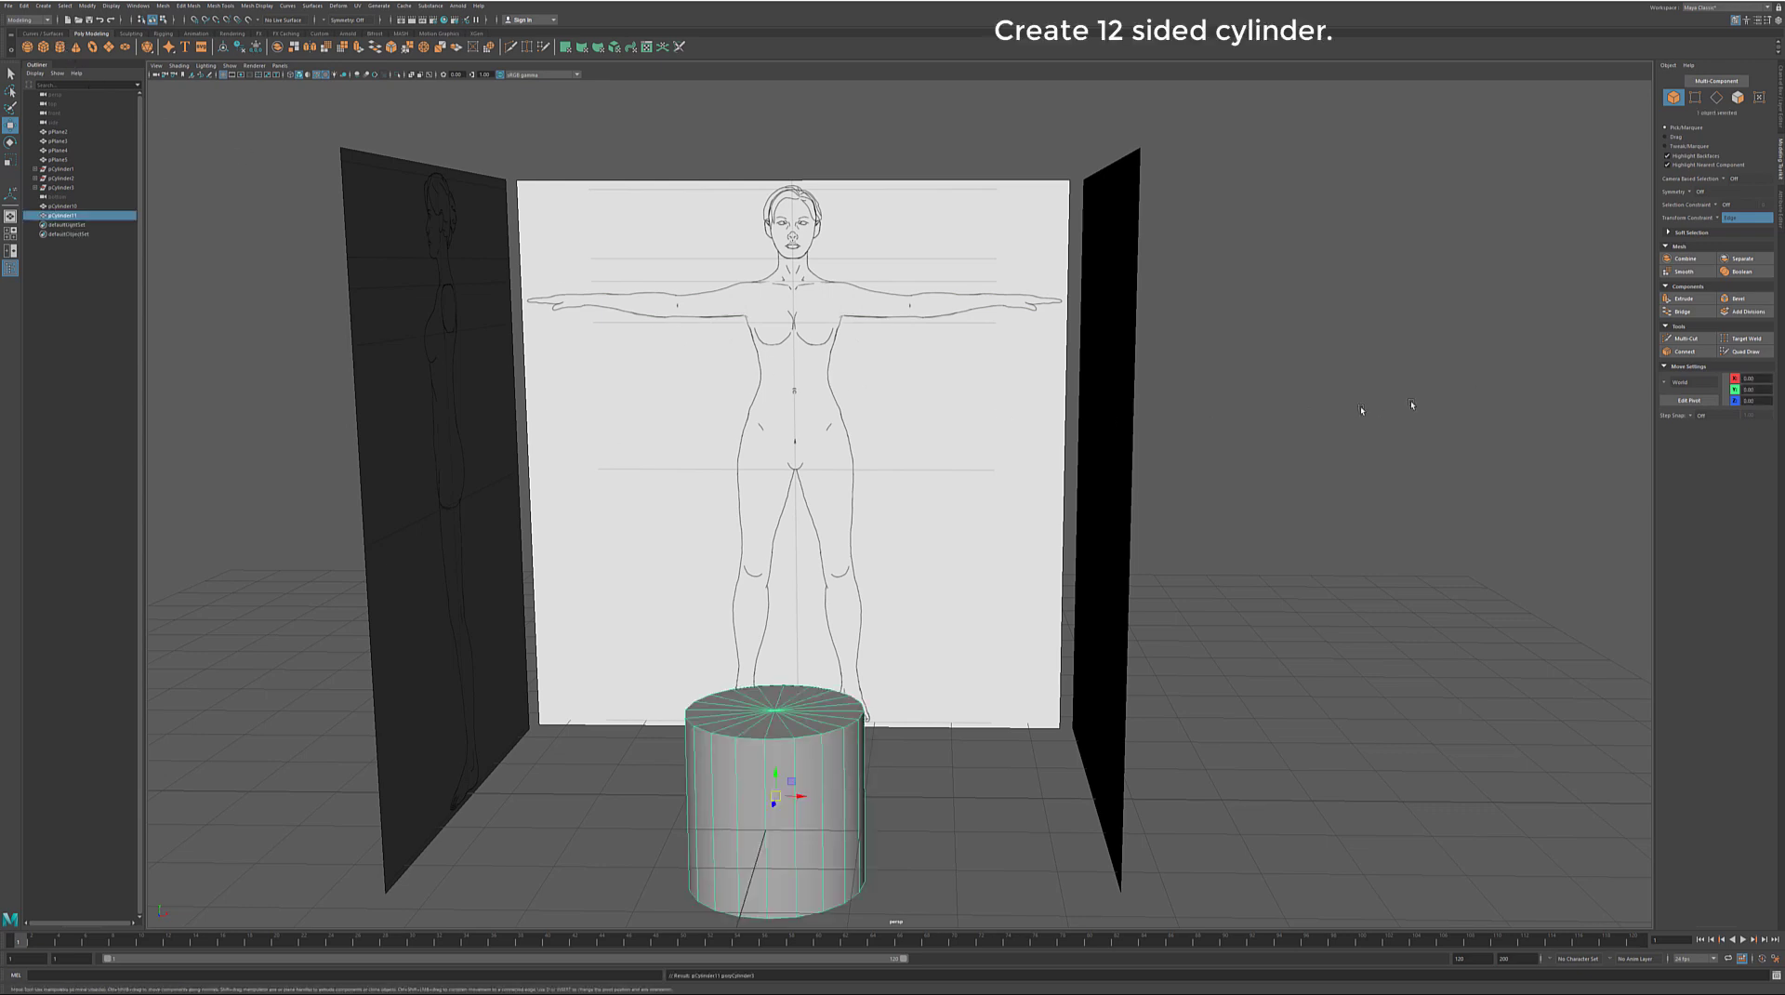
pyautogui.click(1779, 98)
pyautogui.write('1')
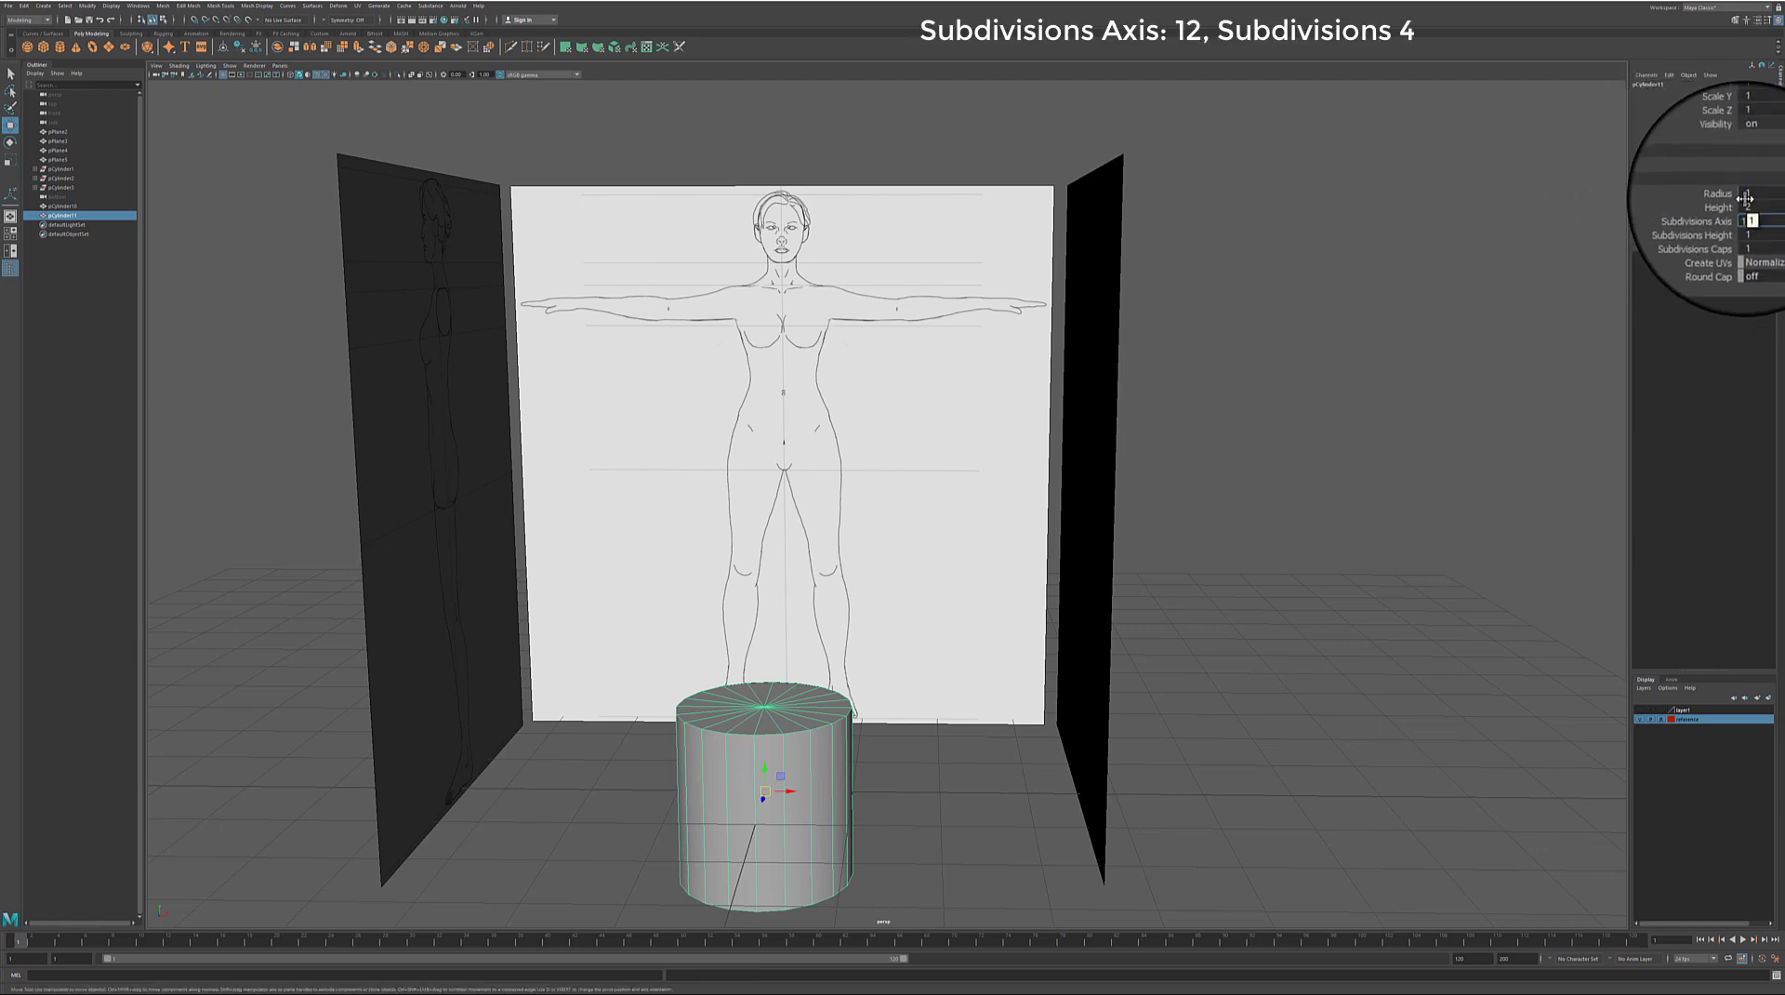
pyautogui.write('2')
pyautogui.press('Return')
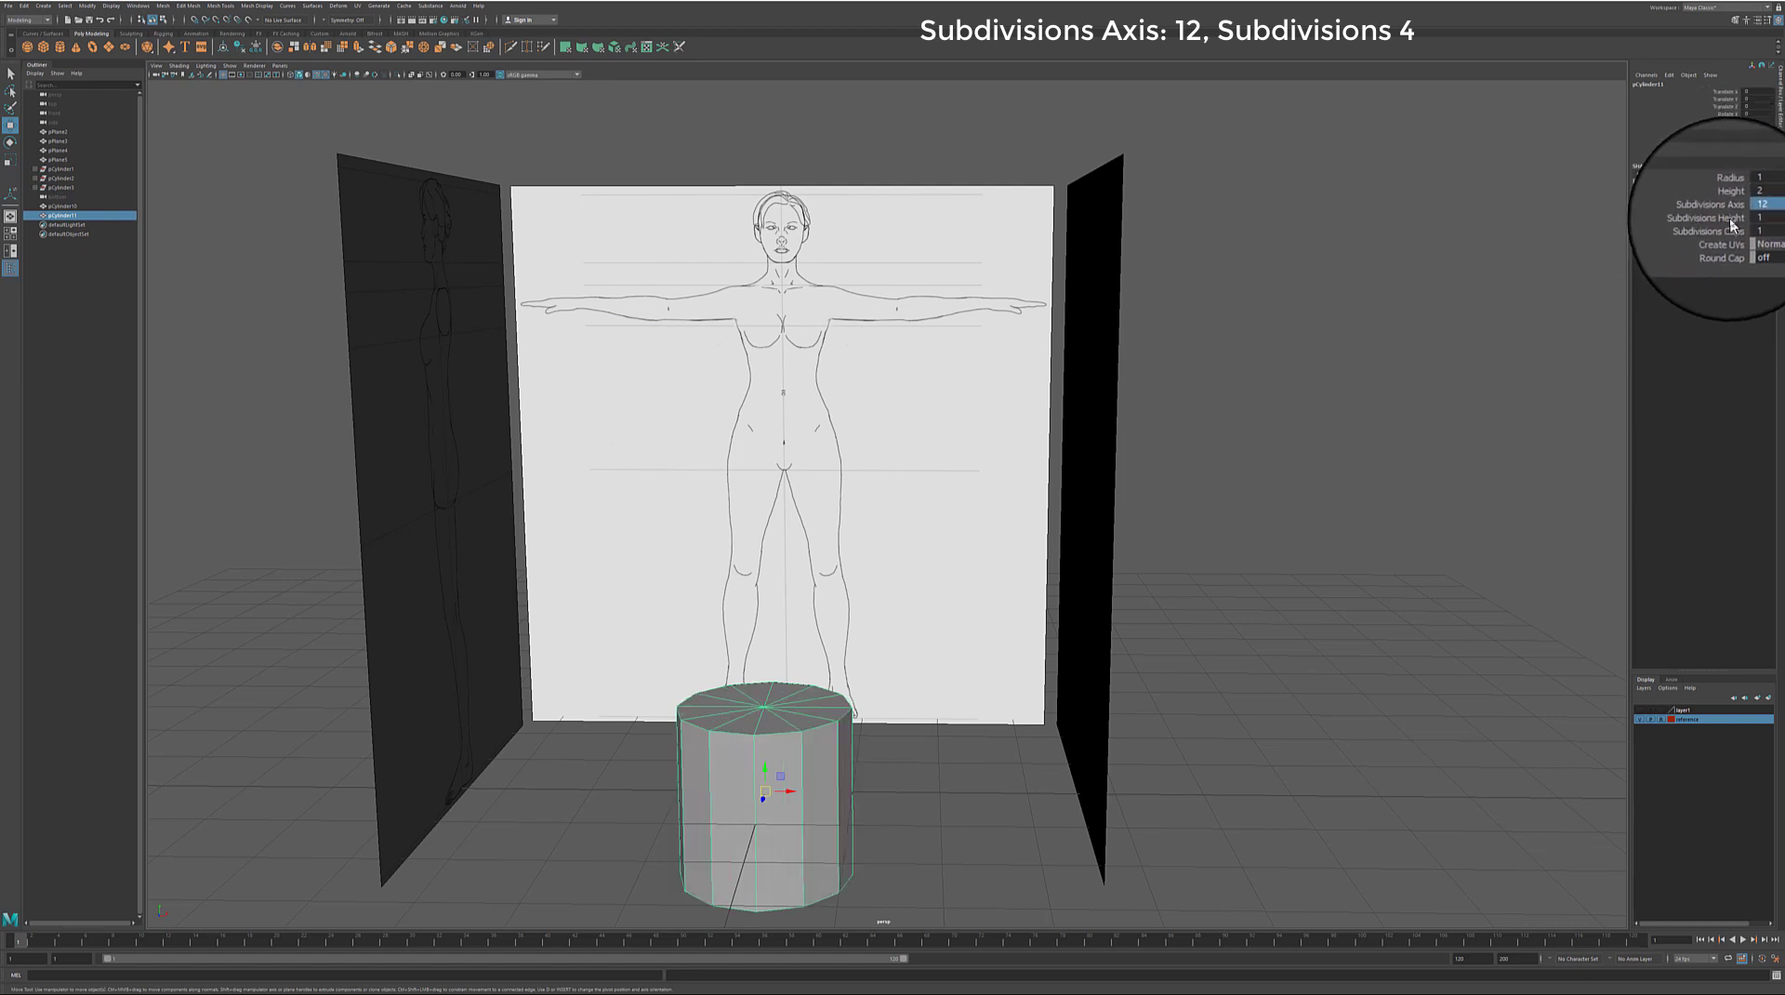
pyautogui.click(1746, 220)
pyautogui.write('4')
pyautogui.press('Return')
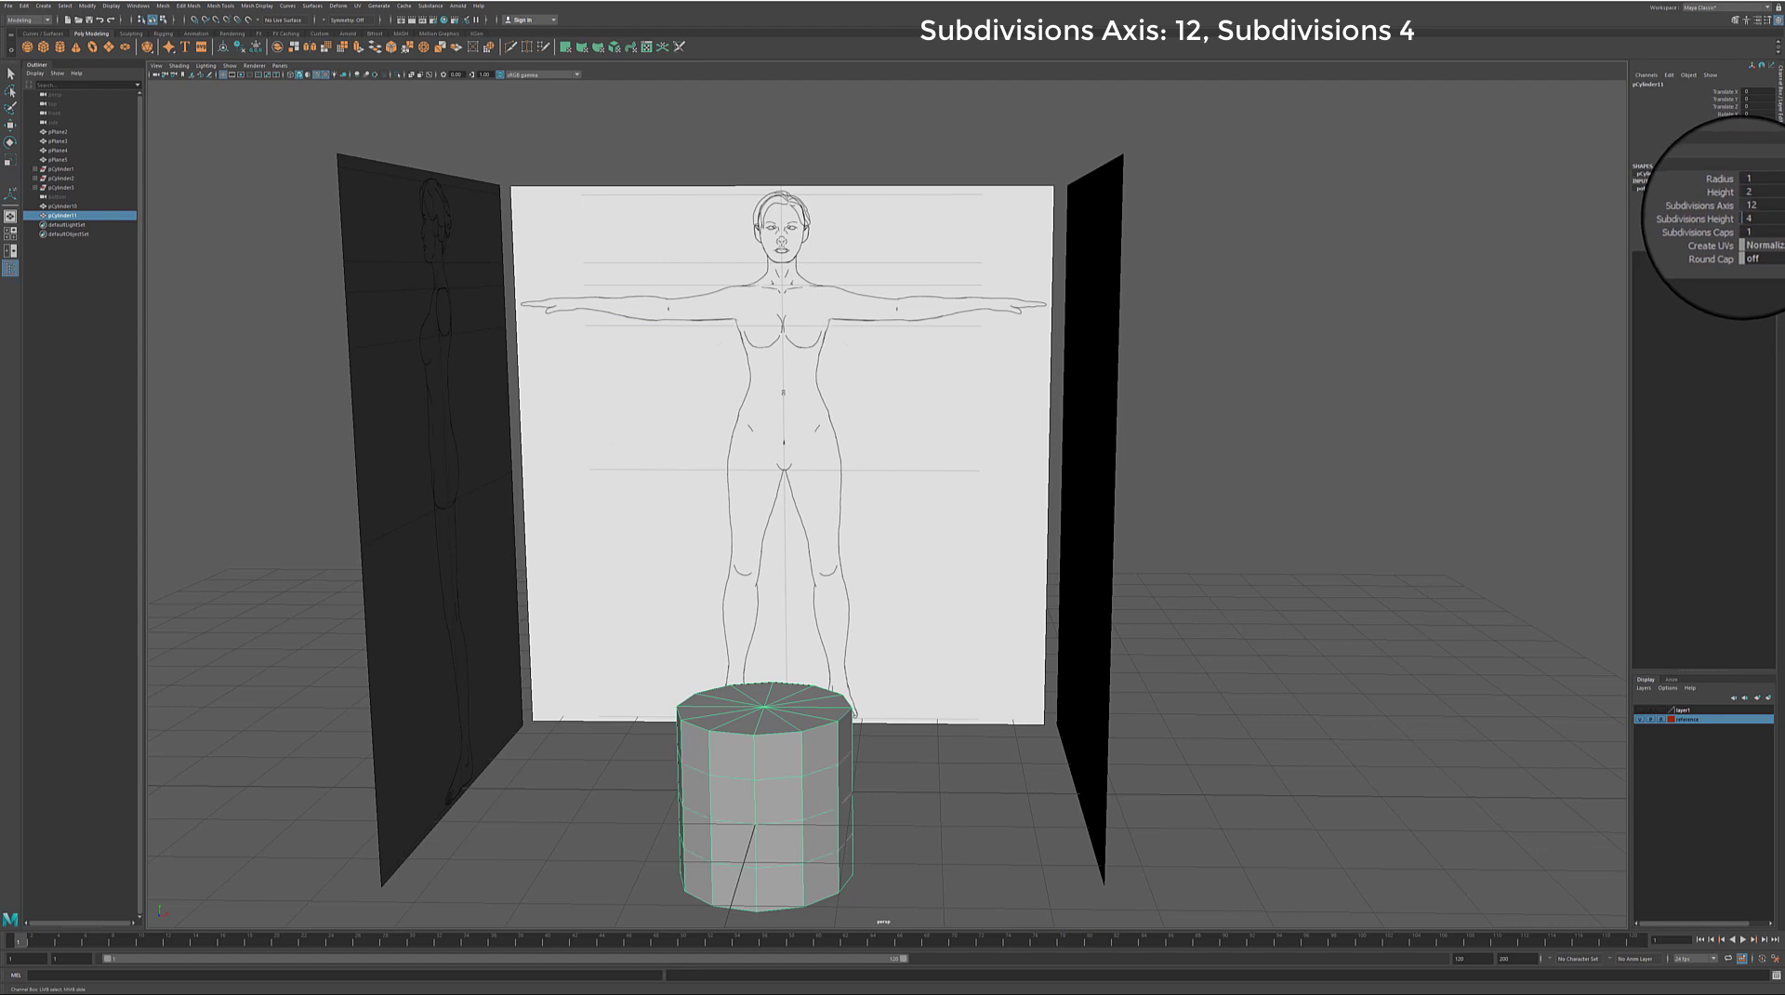
# Step: In the front view, raise the cylinder over the torso of the reference drawing
pyautogui.press('w')
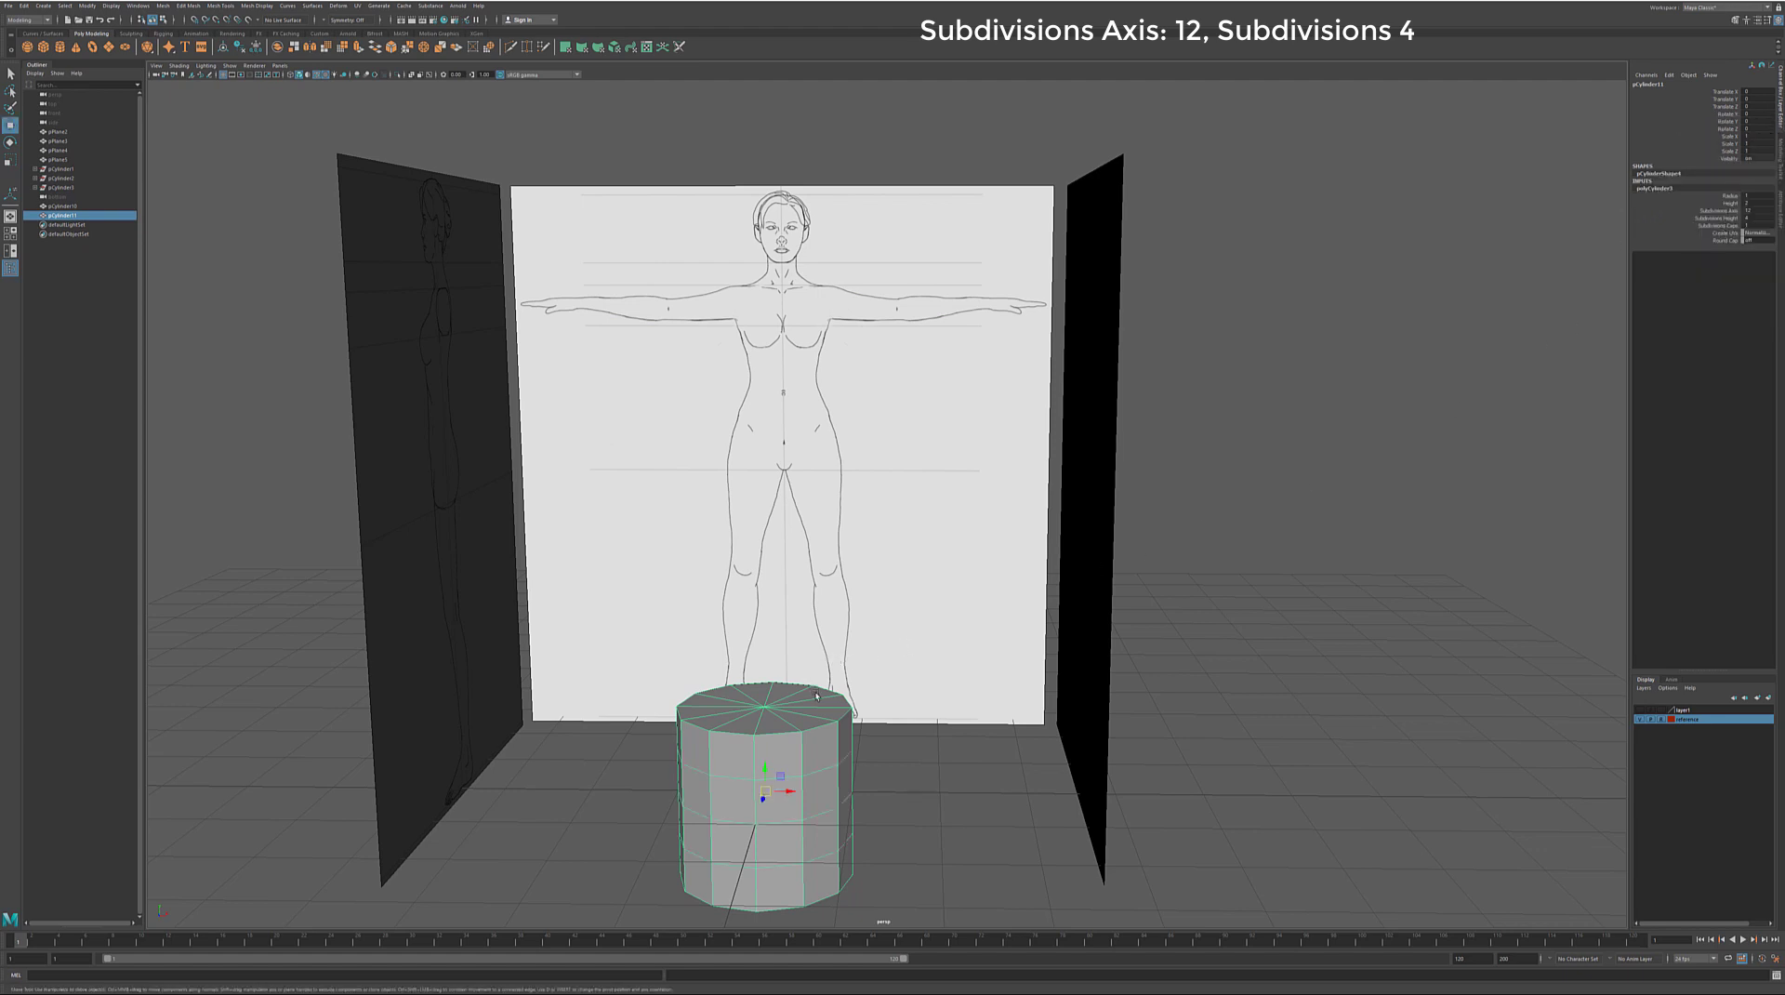
pyautogui.press('space')
pyautogui.moveTo(811, 860)
pyautogui.mouseDown()
pyautogui.moveTo(812, 579)
pyautogui.moveTo(833, 430)
pyautogui.mouseUp()
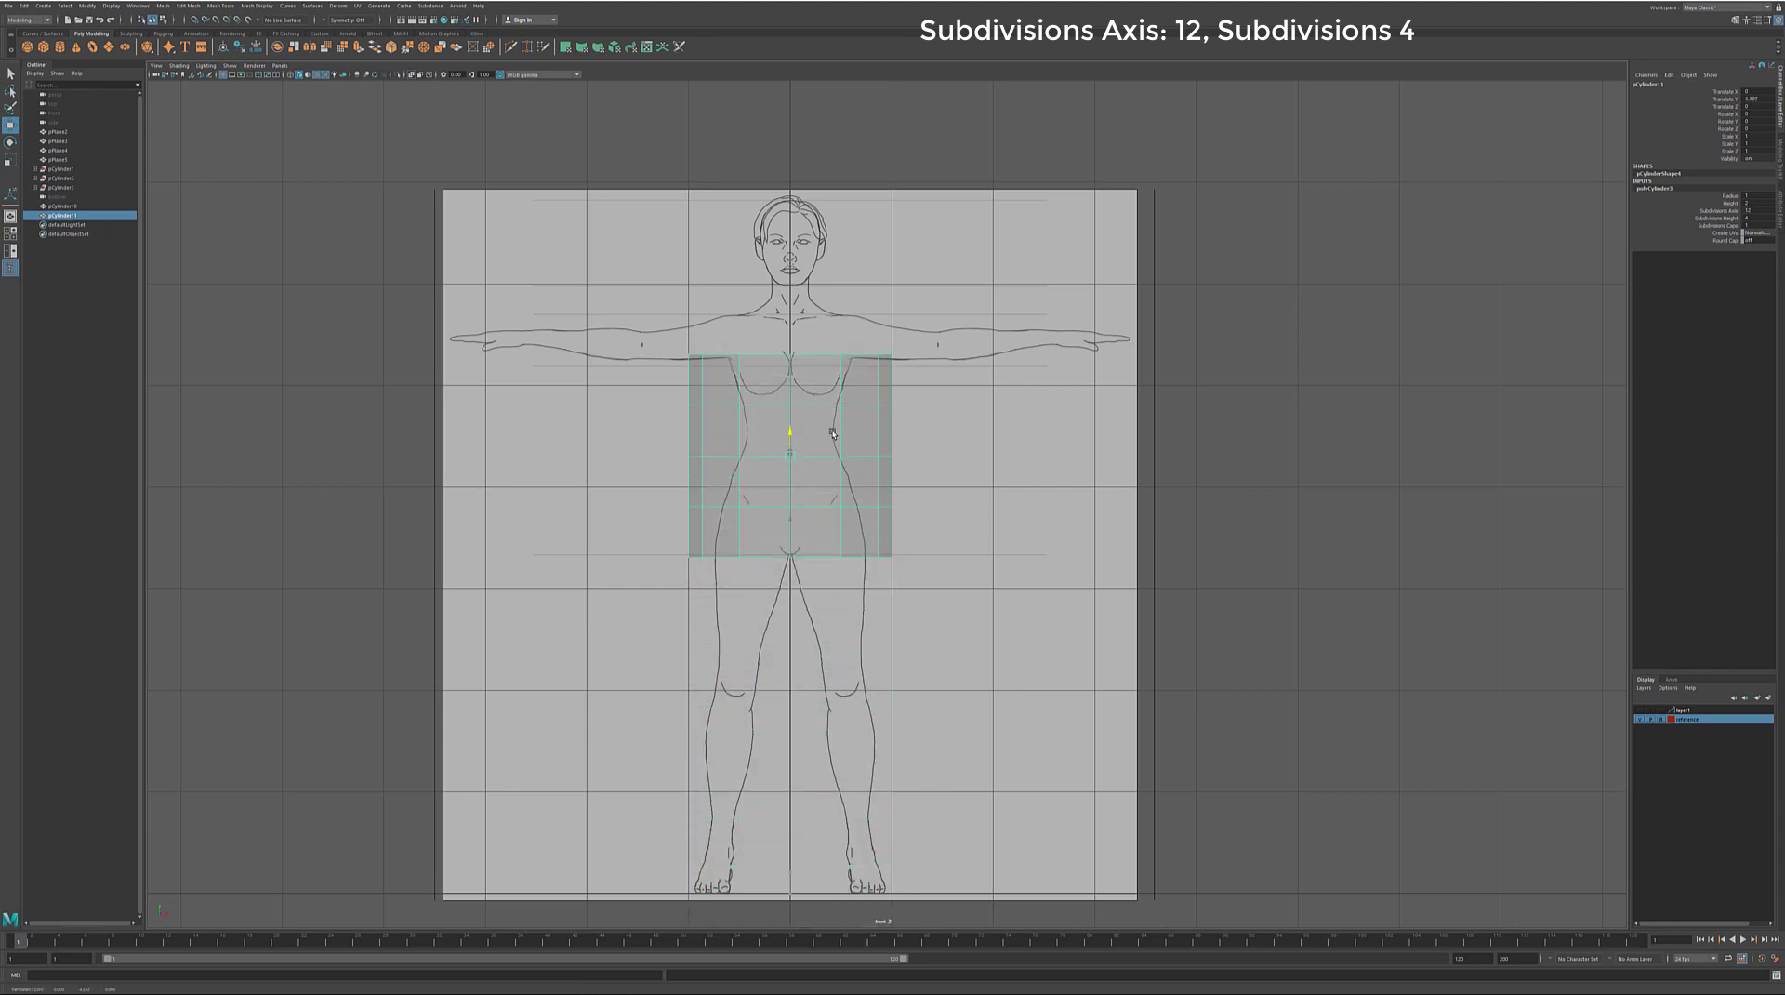
# Step: Move the cylinder's pivot down to its base
pyautogui.press('d')
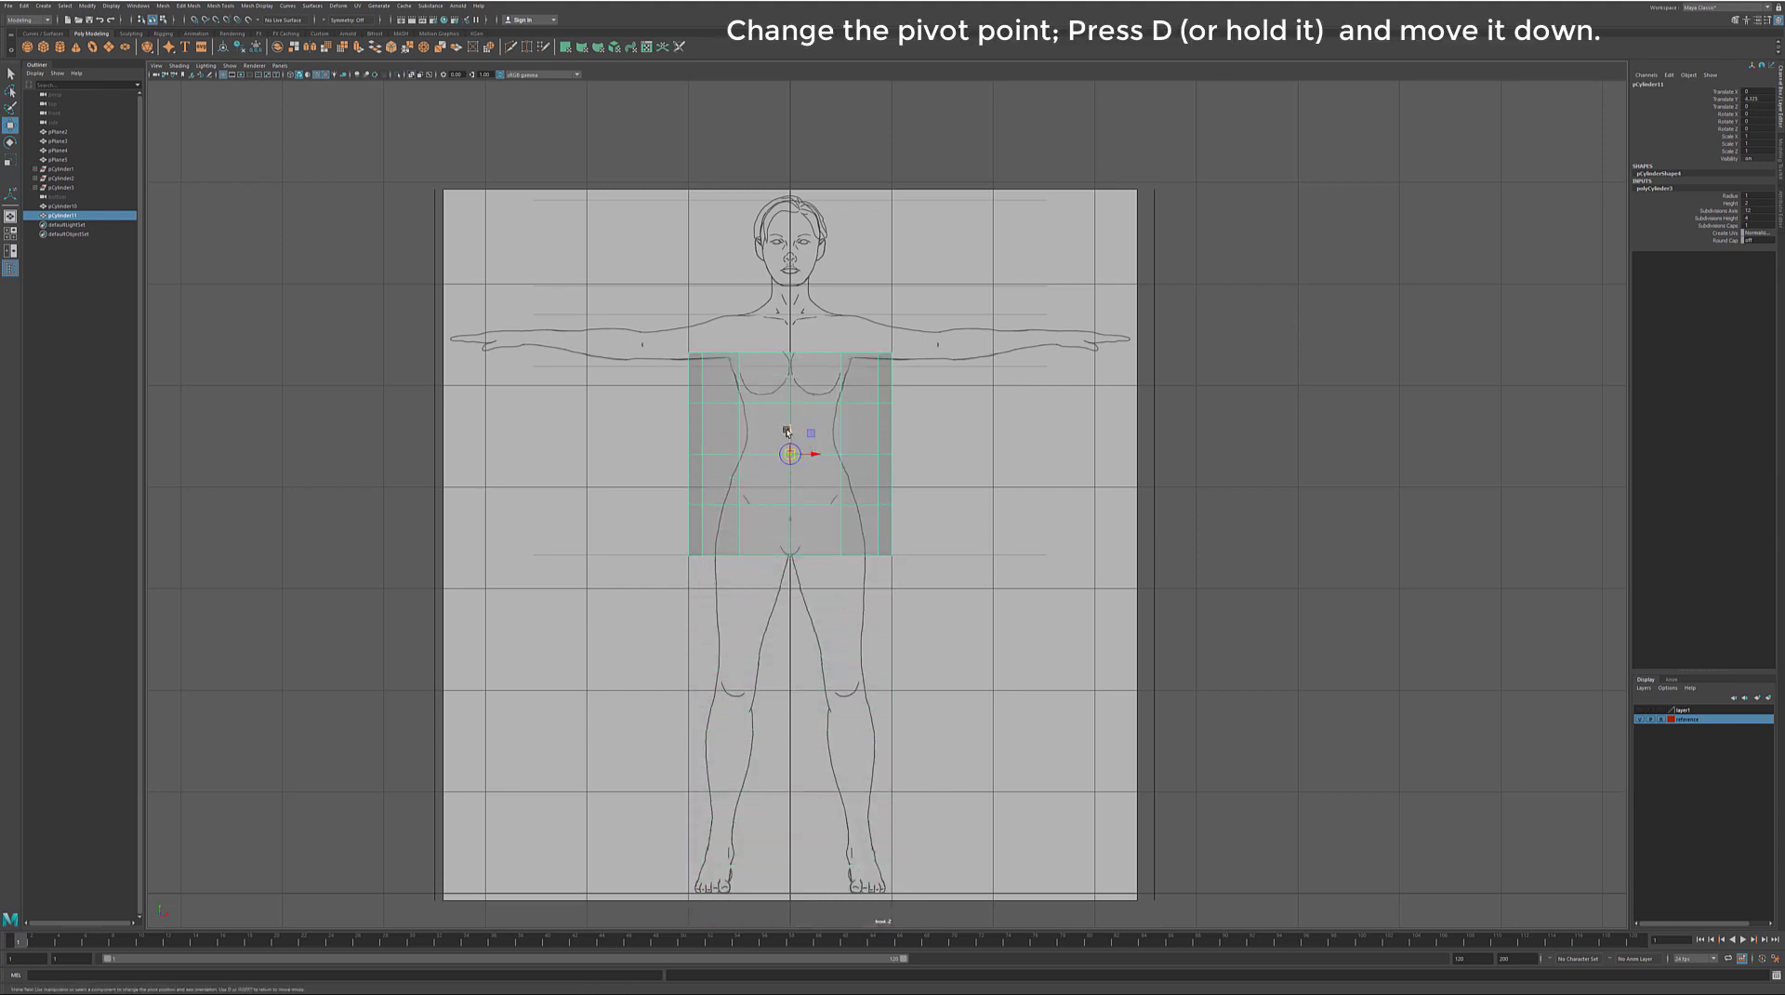
pyautogui.moveTo(791, 431); pyautogui.dragTo(791, 441)
pyautogui.press('d')
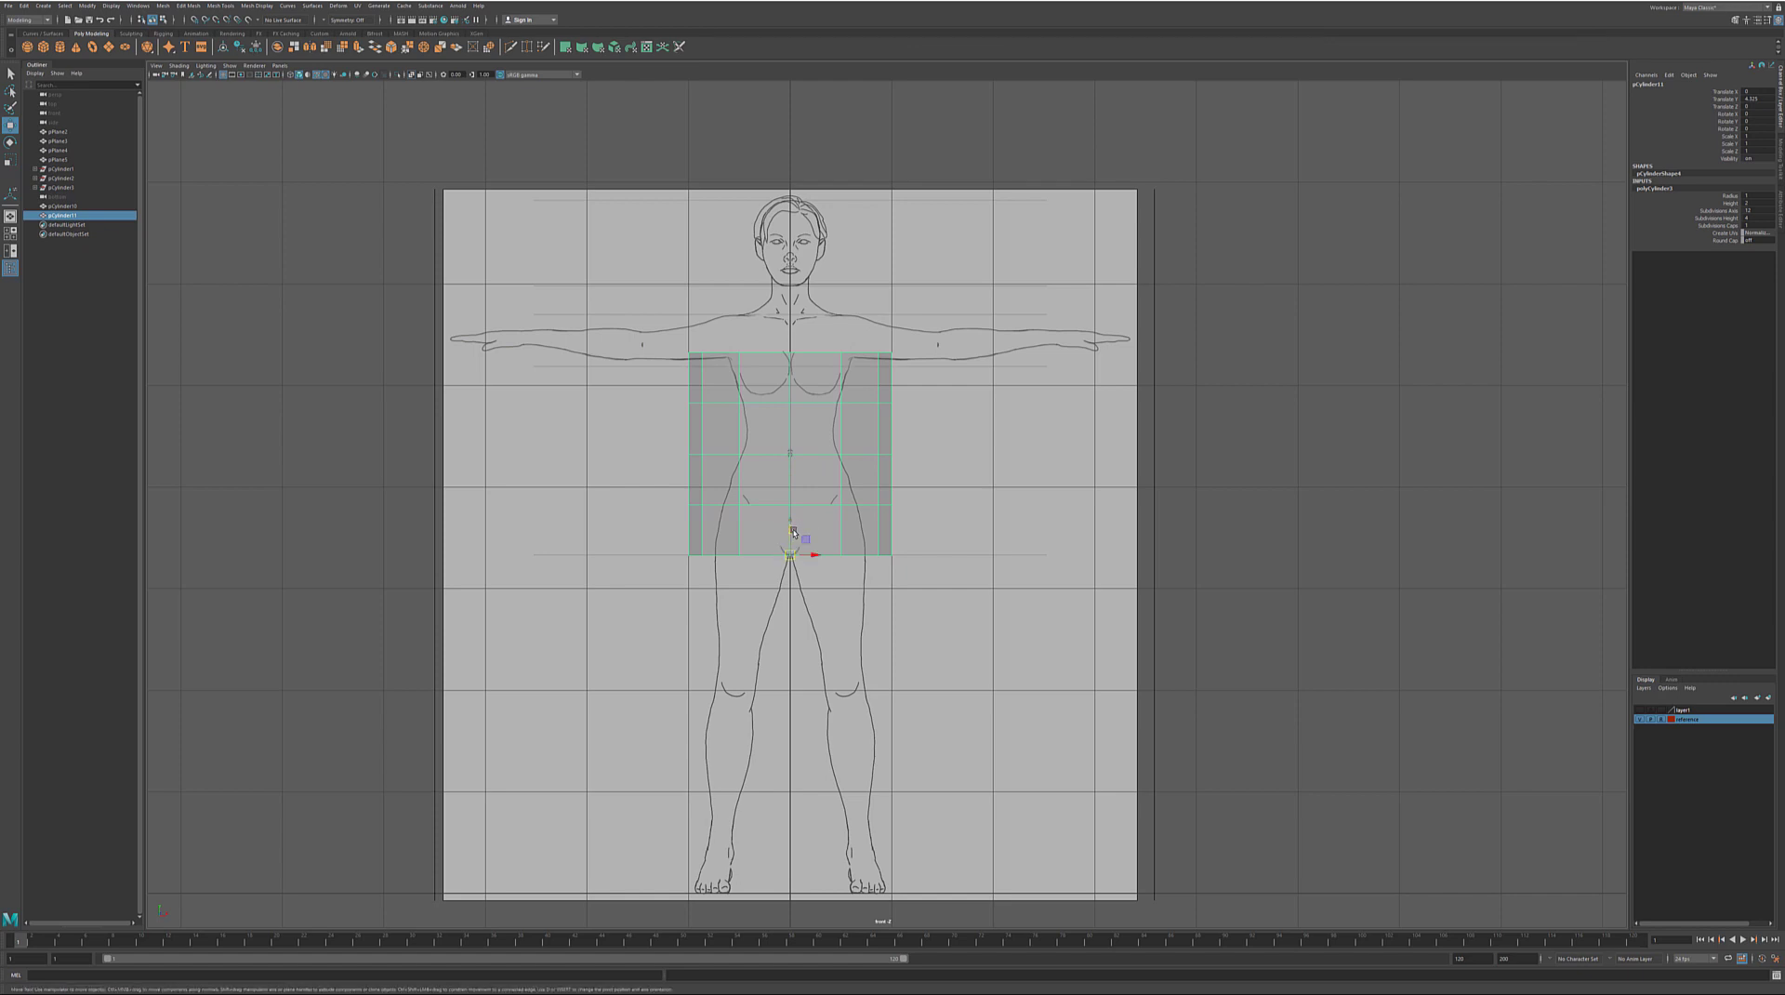
# Step: Scale the cylinder narrower and taller to fit the torso in the front and side references
pyautogui.press('r')
pyautogui.moveTo(791, 537); pyautogui.dragTo(791, 532)
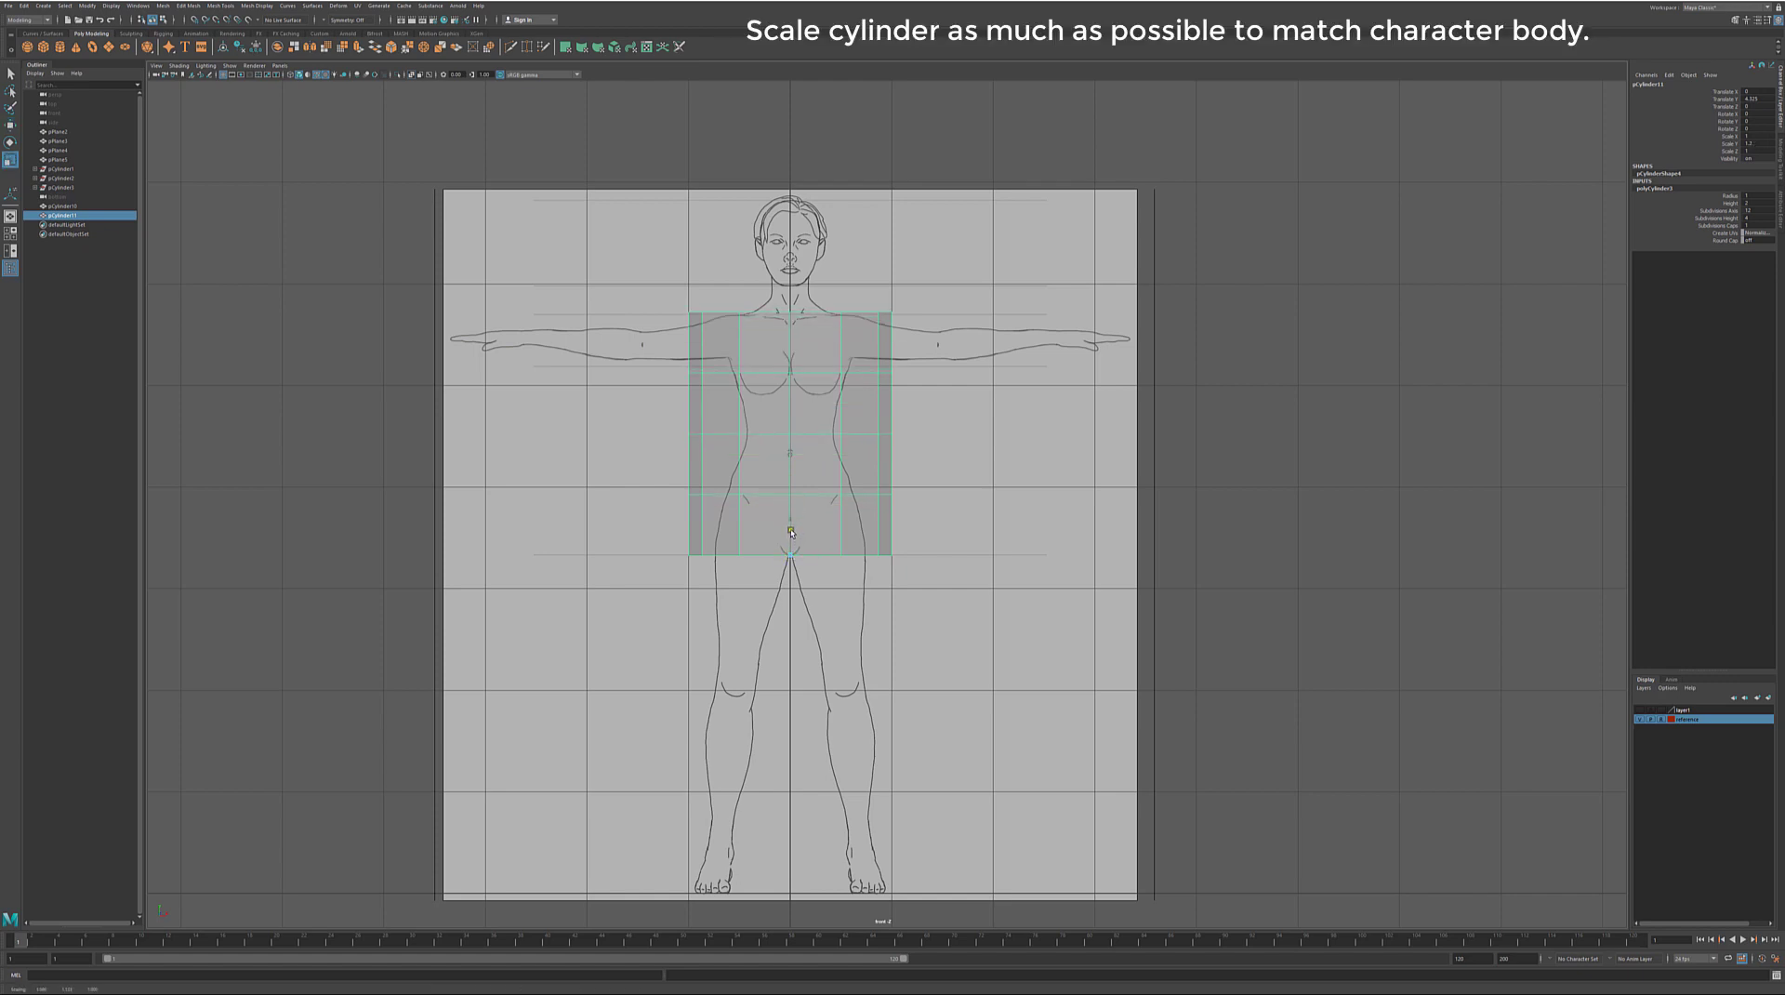
pyautogui.press('space')
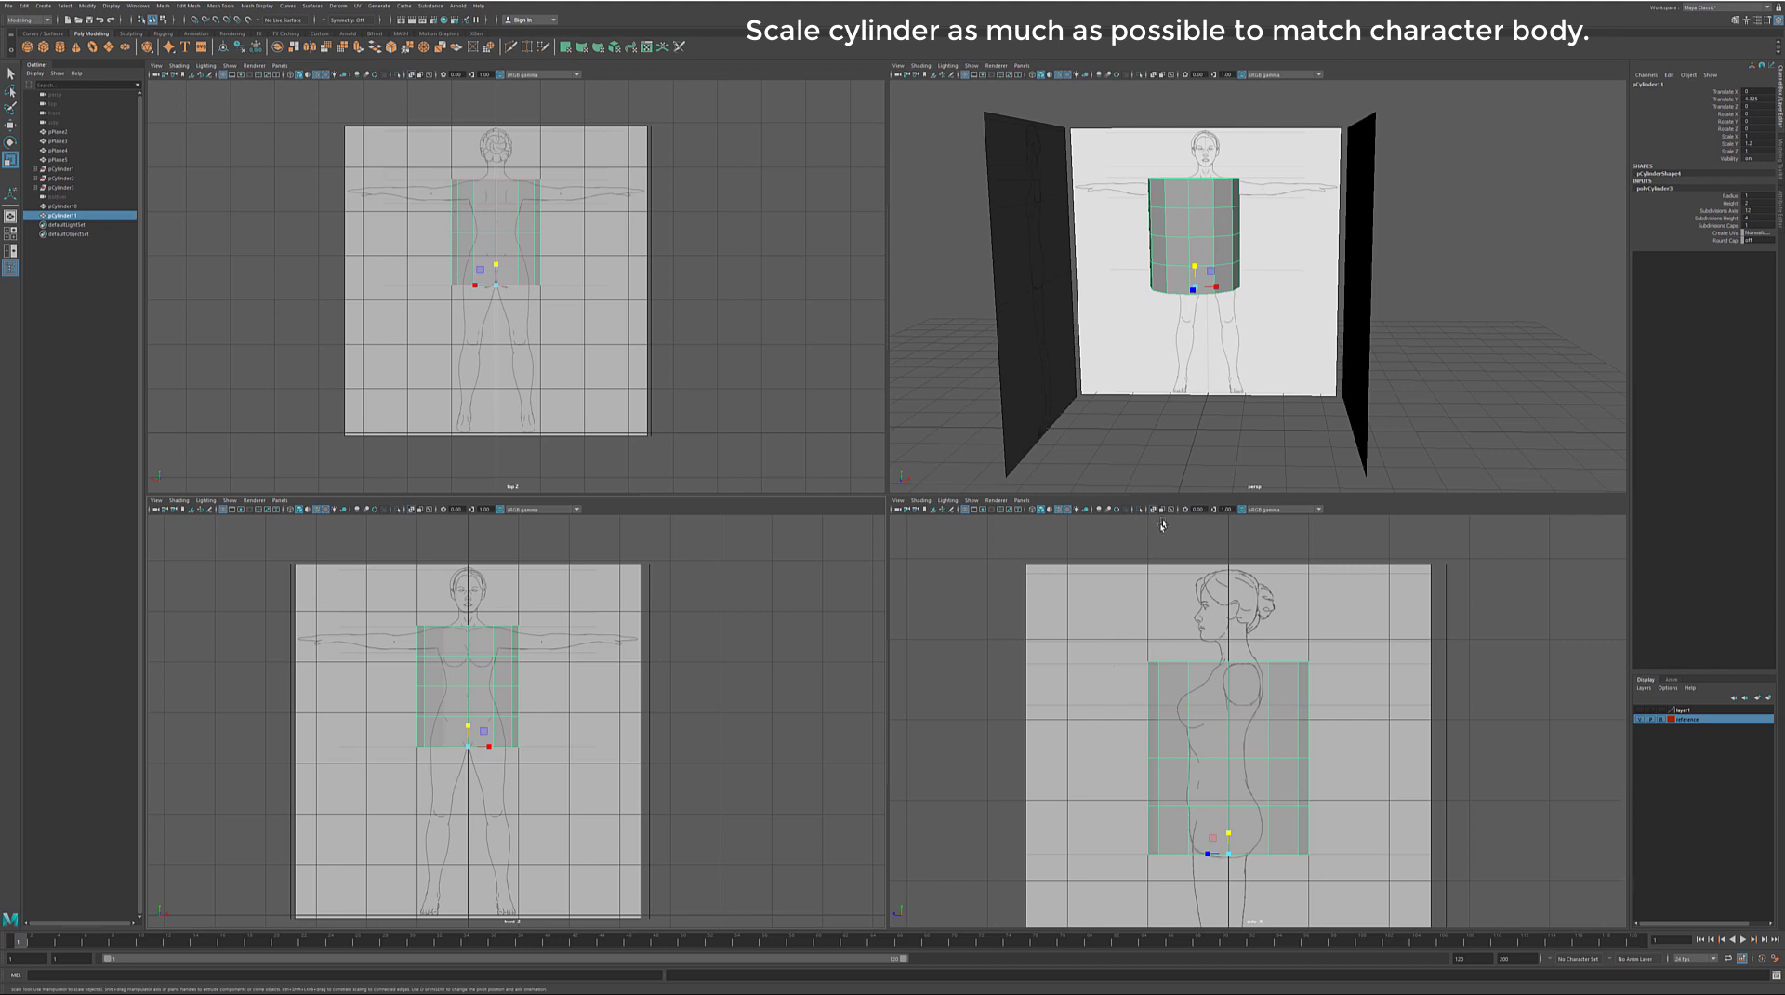
pyautogui.keyDown('alt'); pyautogui.moveTo(1162, 390); pyautogui.dragTo(1190, 326); pyautogui.keyUp('alt')
pyautogui.moveTo(1190, 325); pyautogui.dragTo(1131, 400, button='middle')
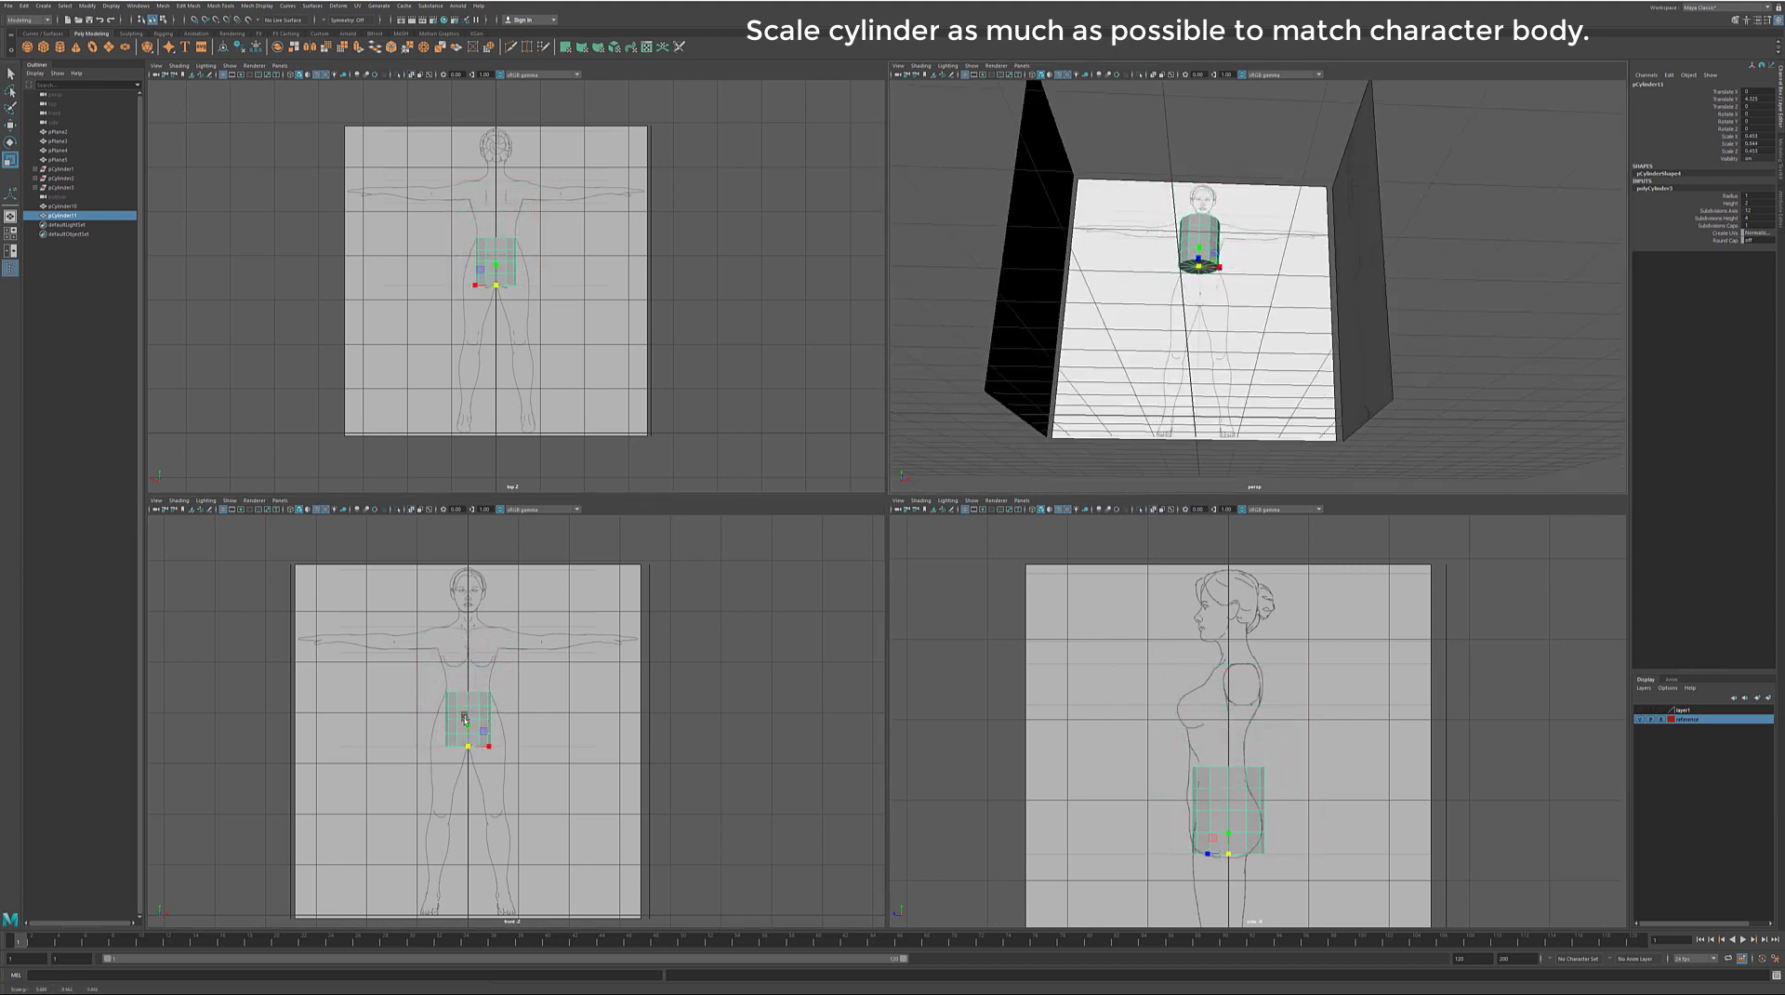
pyautogui.moveTo(465, 718); pyautogui.dragTo(467, 703)
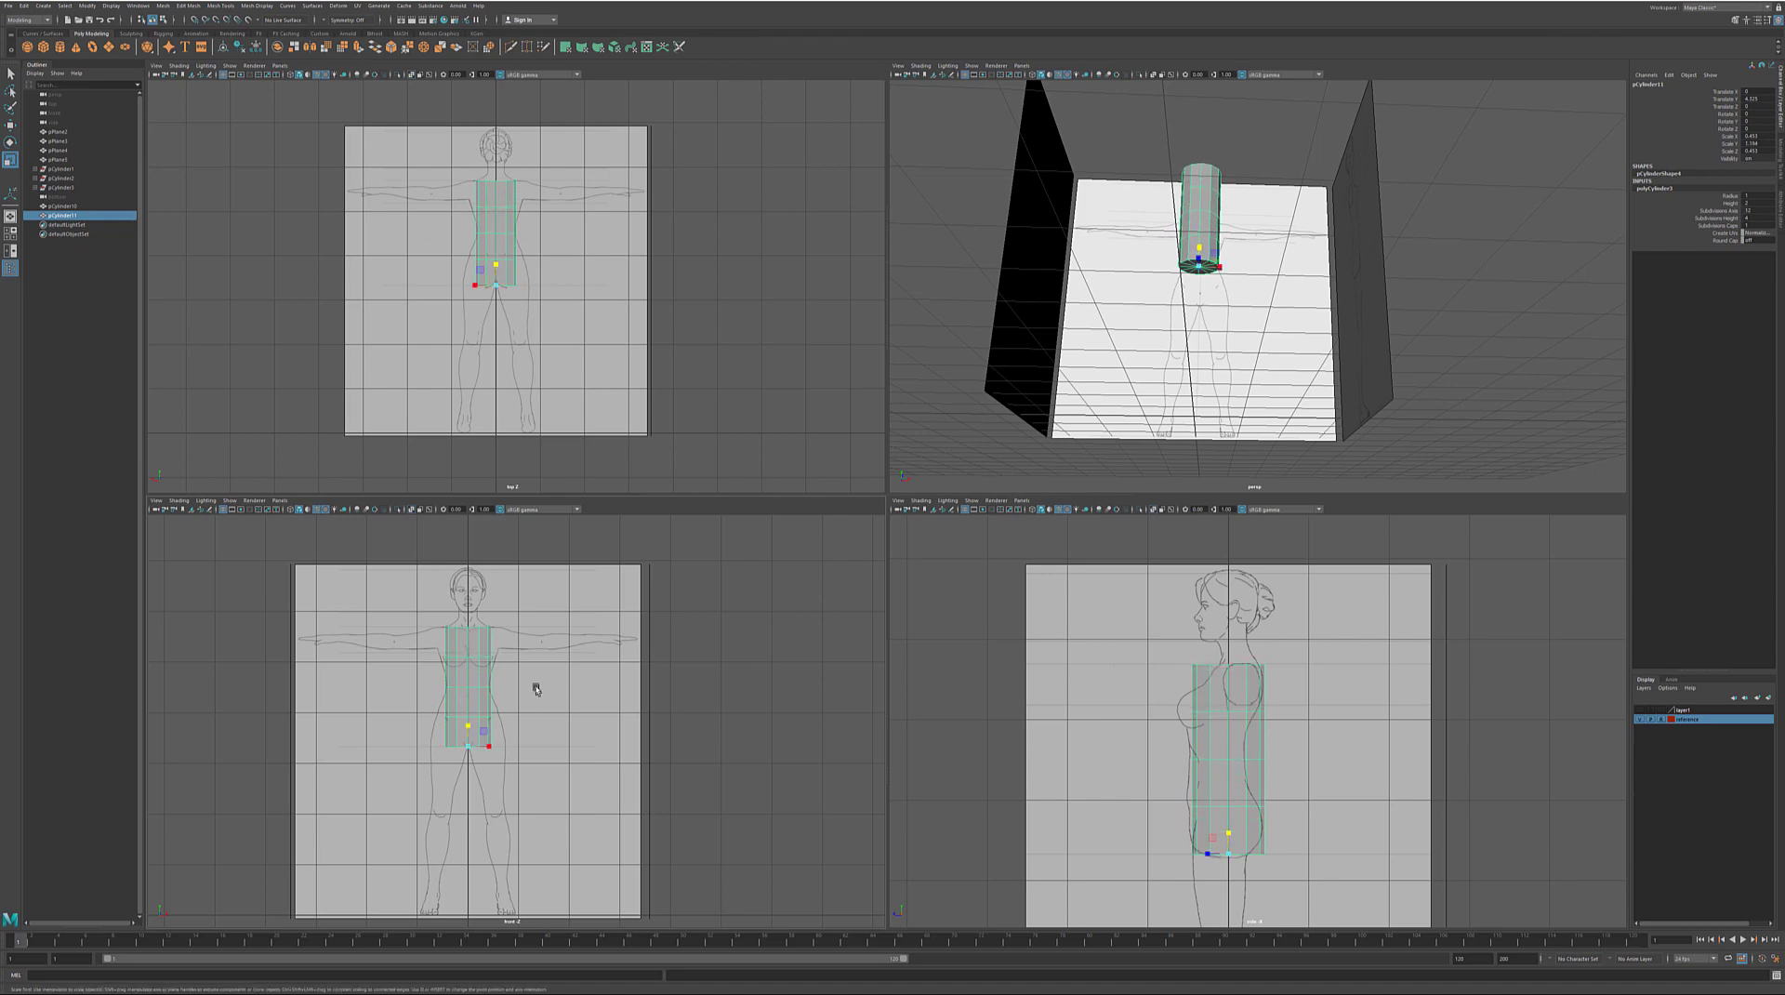
# Step: In the enlarged perspective view, select the cylinder's cap faces in Face mode and delete them
pyautogui.press('space')
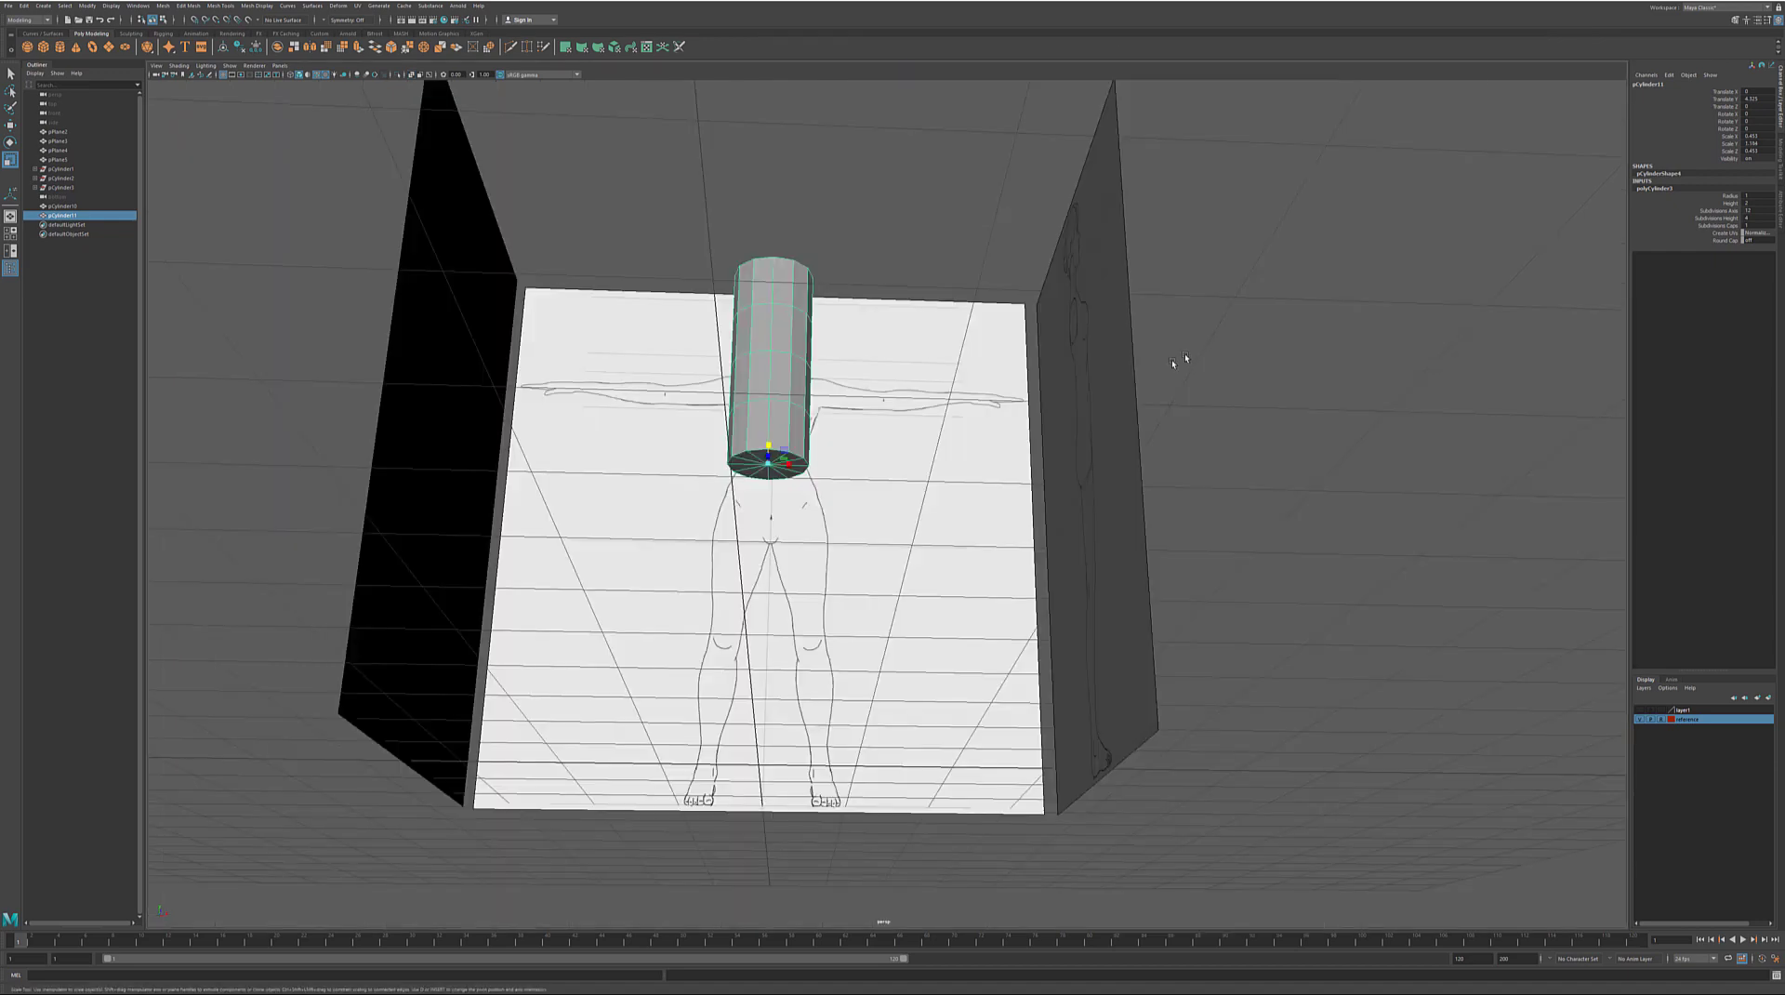
pyautogui.keyDown('alt'); pyautogui.moveTo(838, 524); pyautogui.dragTo(837, 548); pyautogui.keyUp('alt')
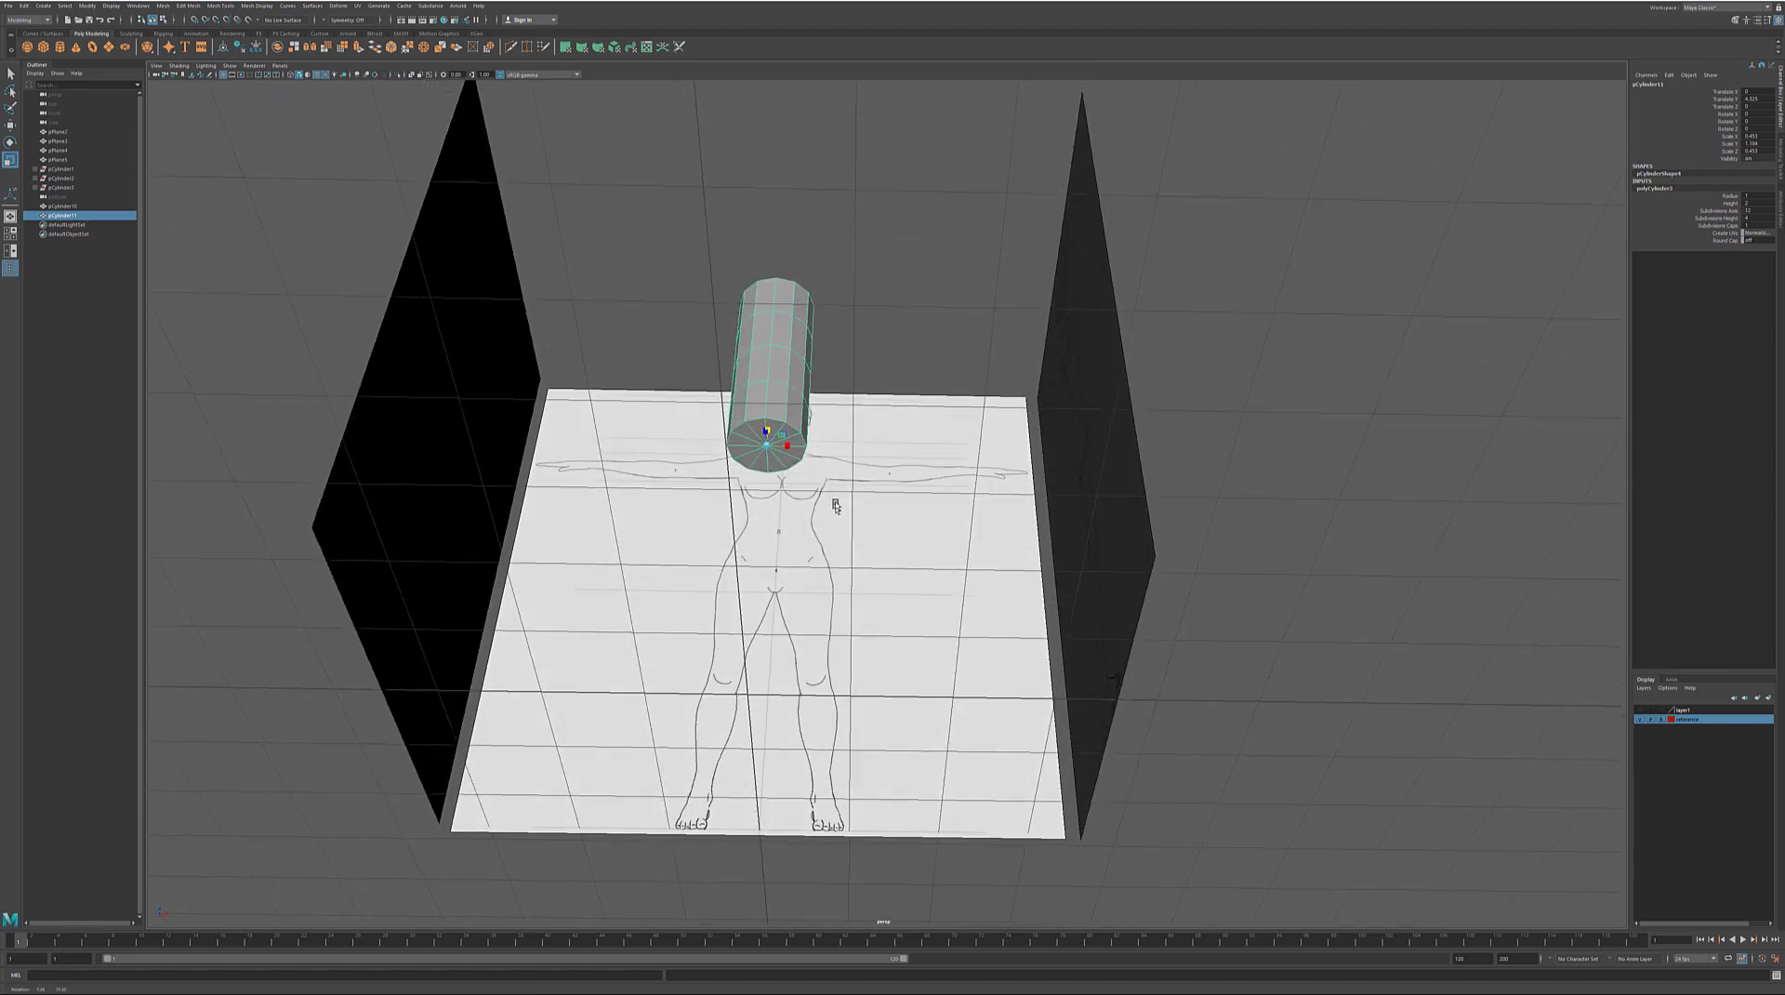
pyautogui.keyDown('alt'); pyautogui.moveTo(770, 528); pyautogui.dragTo(879, 458, button='right'); pyautogui.keyUp('alt')
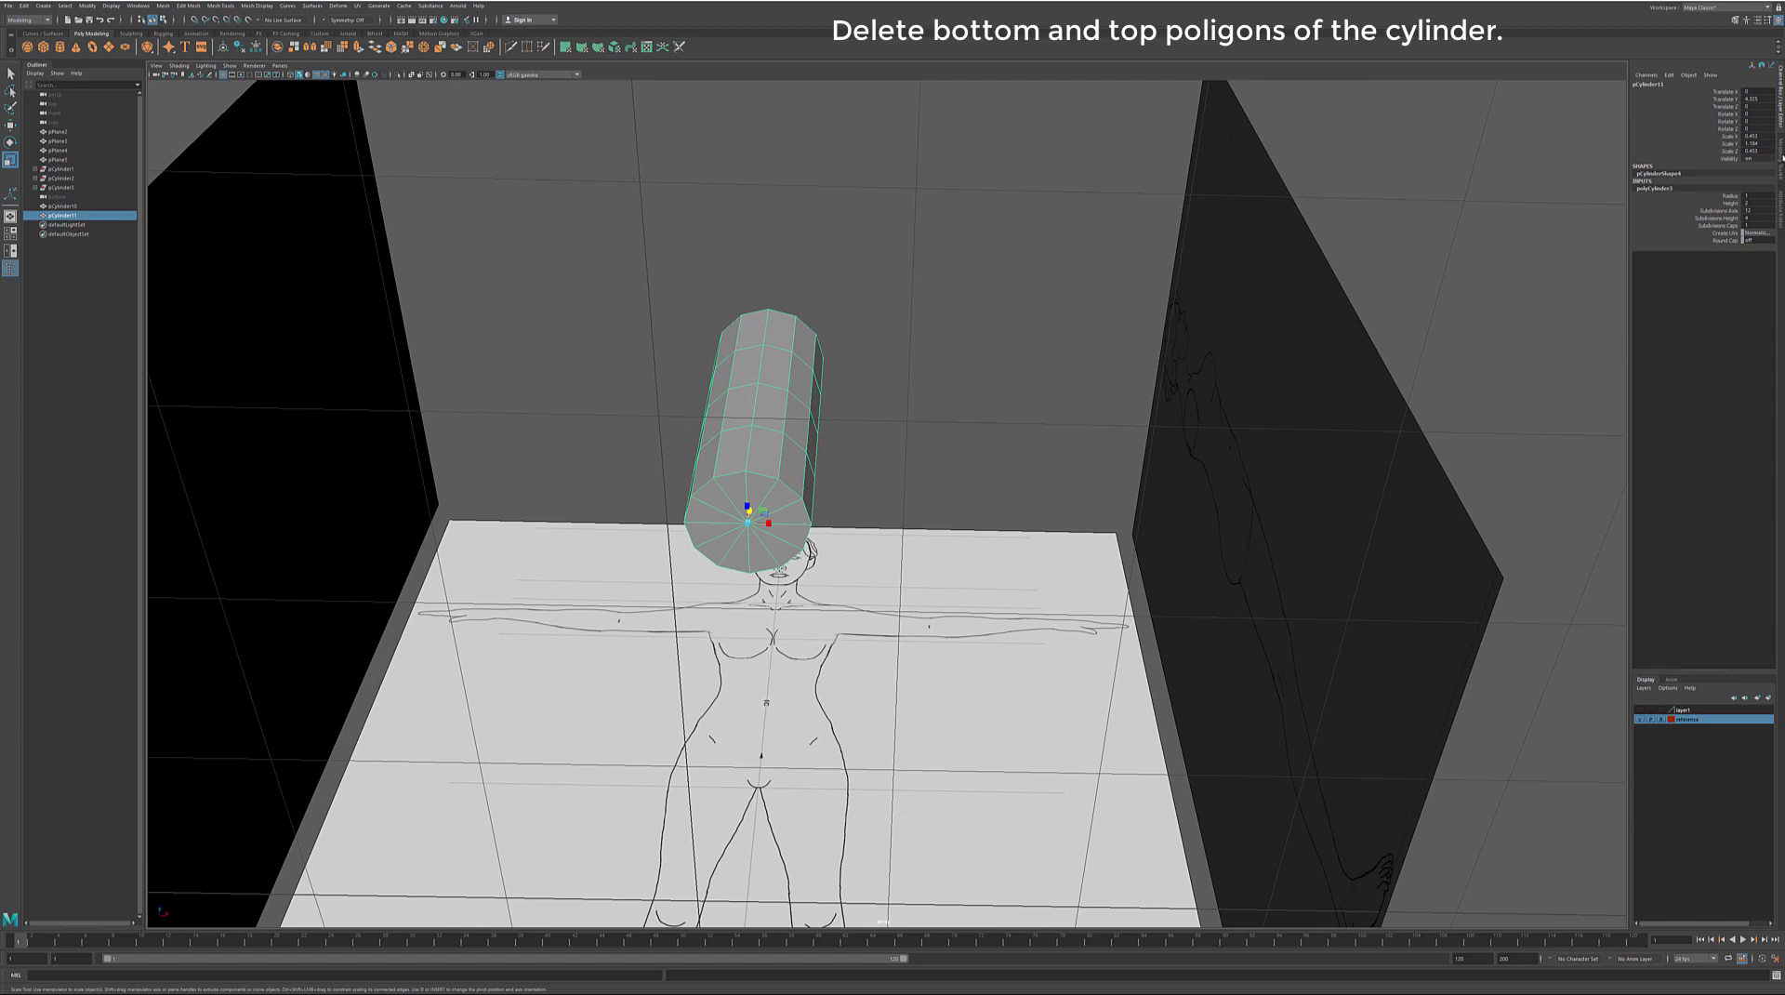
pyautogui.click(1779, 158)
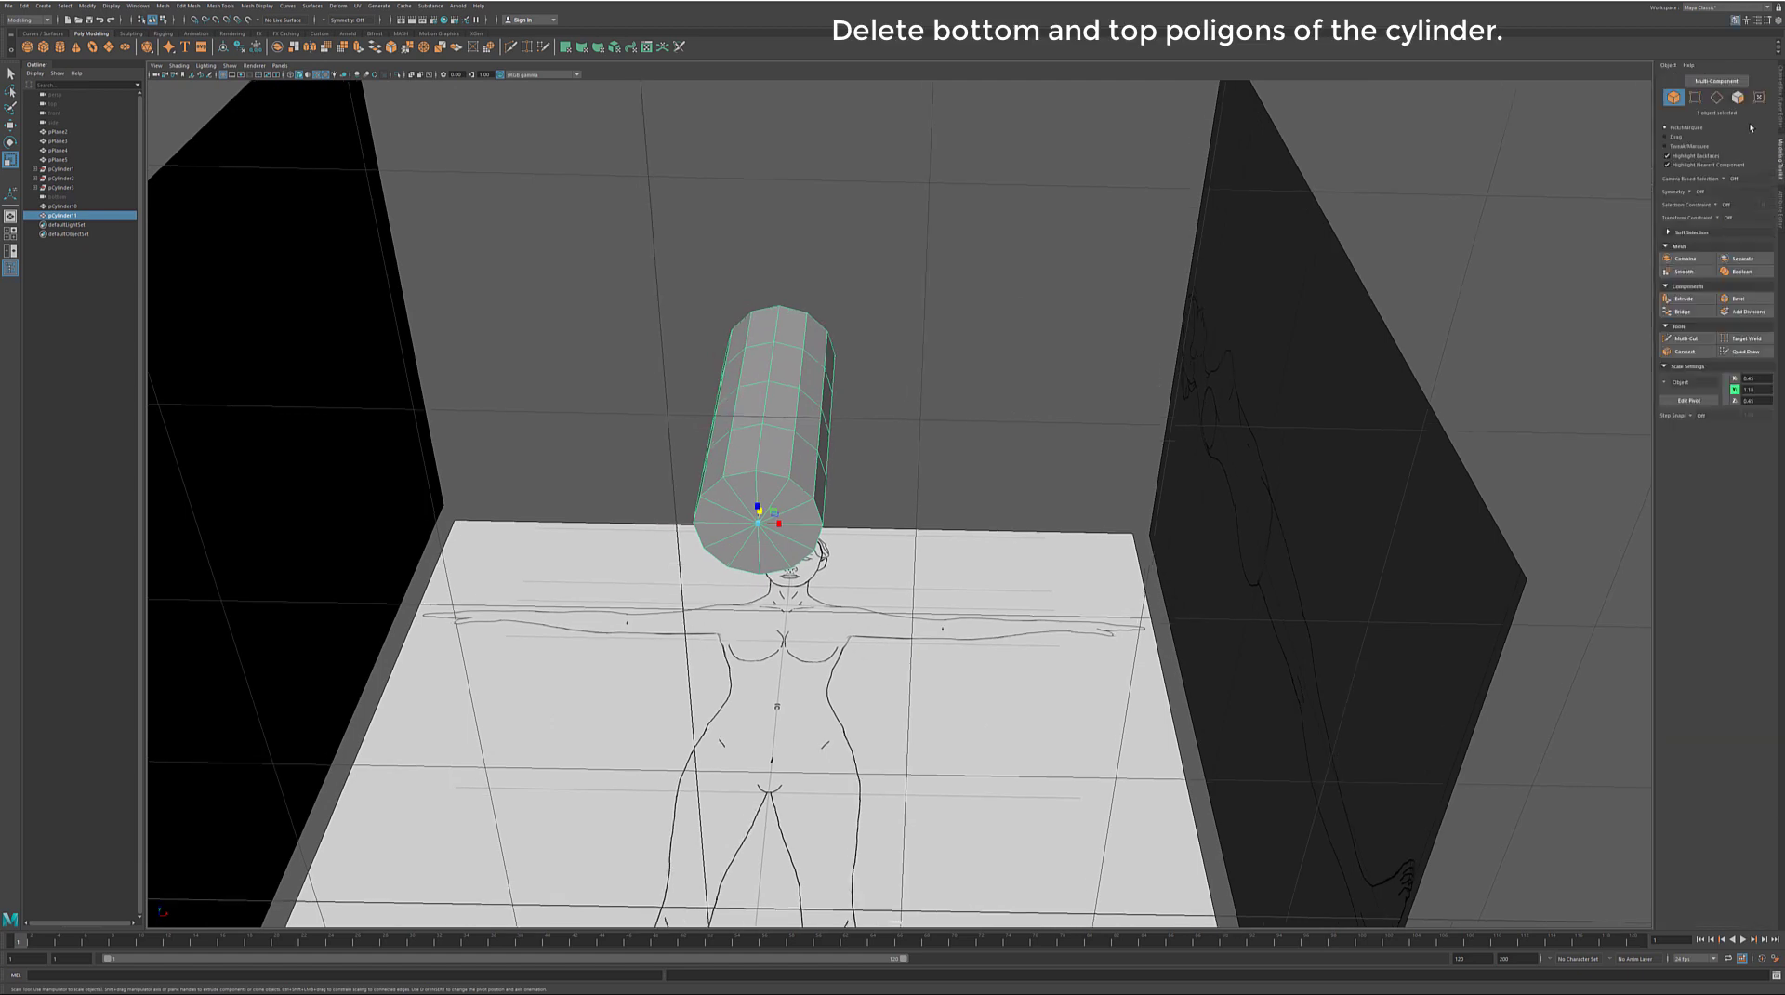
pyautogui.click(1738, 98)
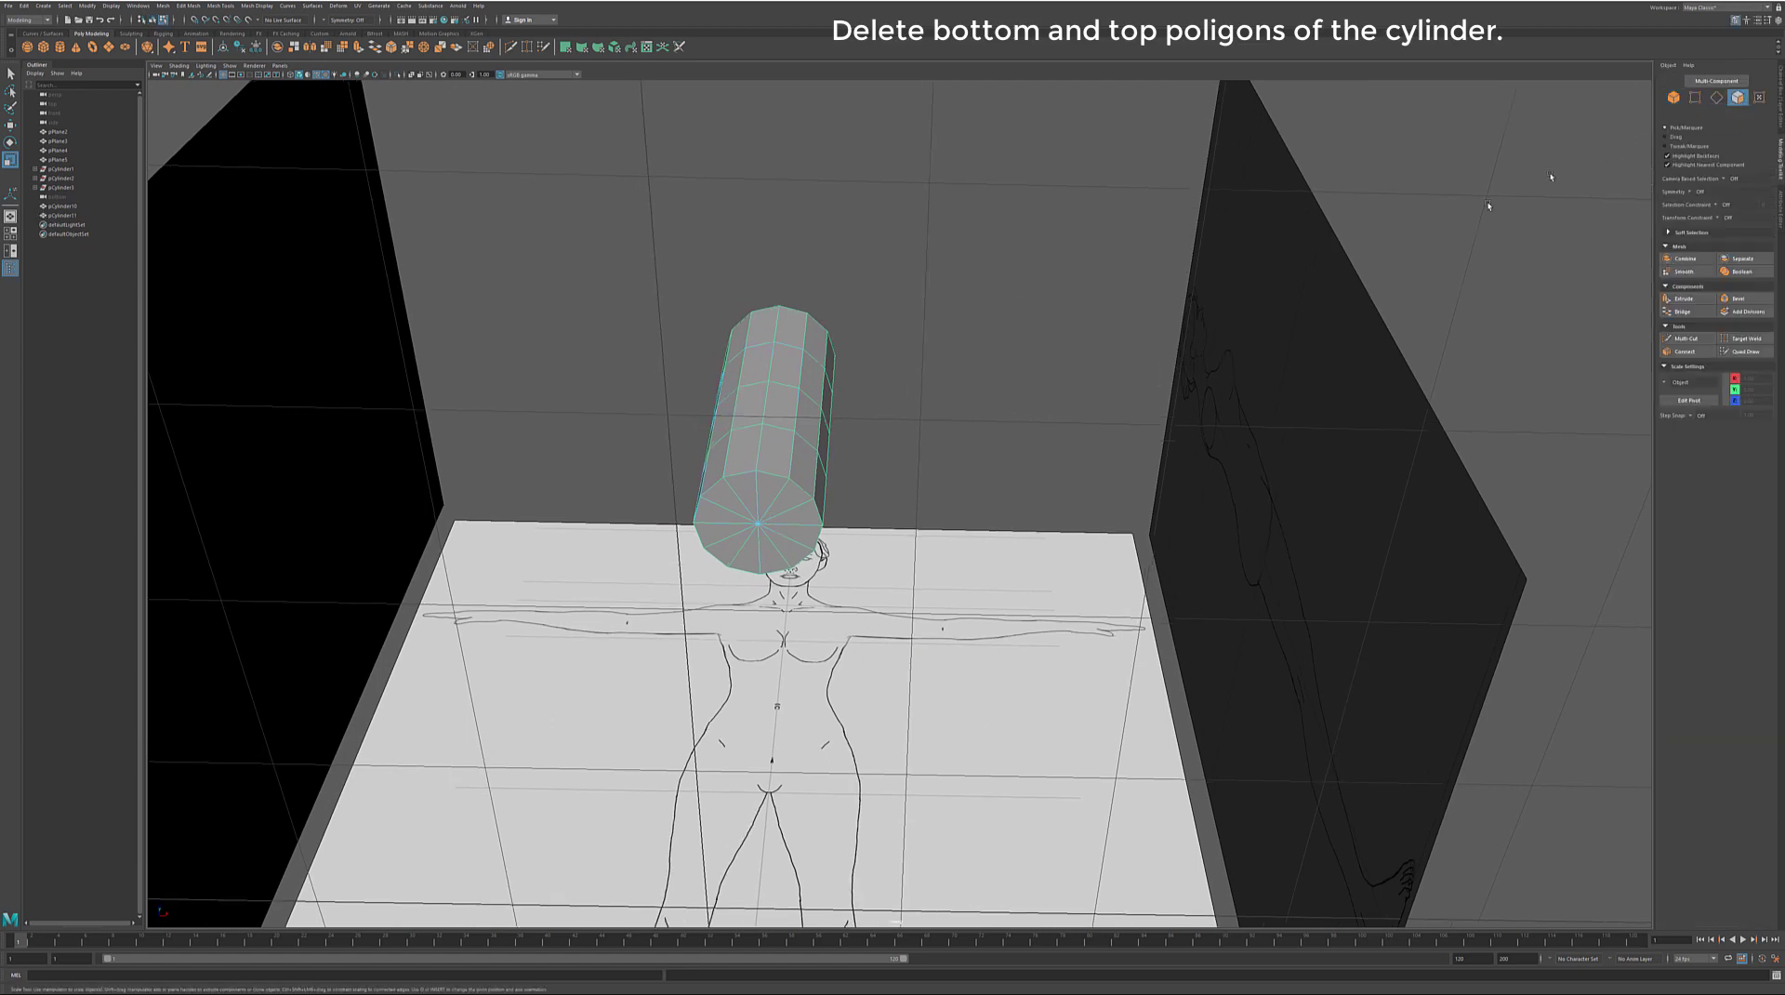
pyautogui.moveTo(799, 529)
pyautogui.mouseDown()
pyautogui.moveTo(726, 500)
pyautogui.moveTo(746, 387)
pyautogui.moveTo(707, 367)
pyautogui.moveTo(783, 351)
pyautogui.mouseUp()
pyautogui.press('Delete')
pyautogui.press('Delete')
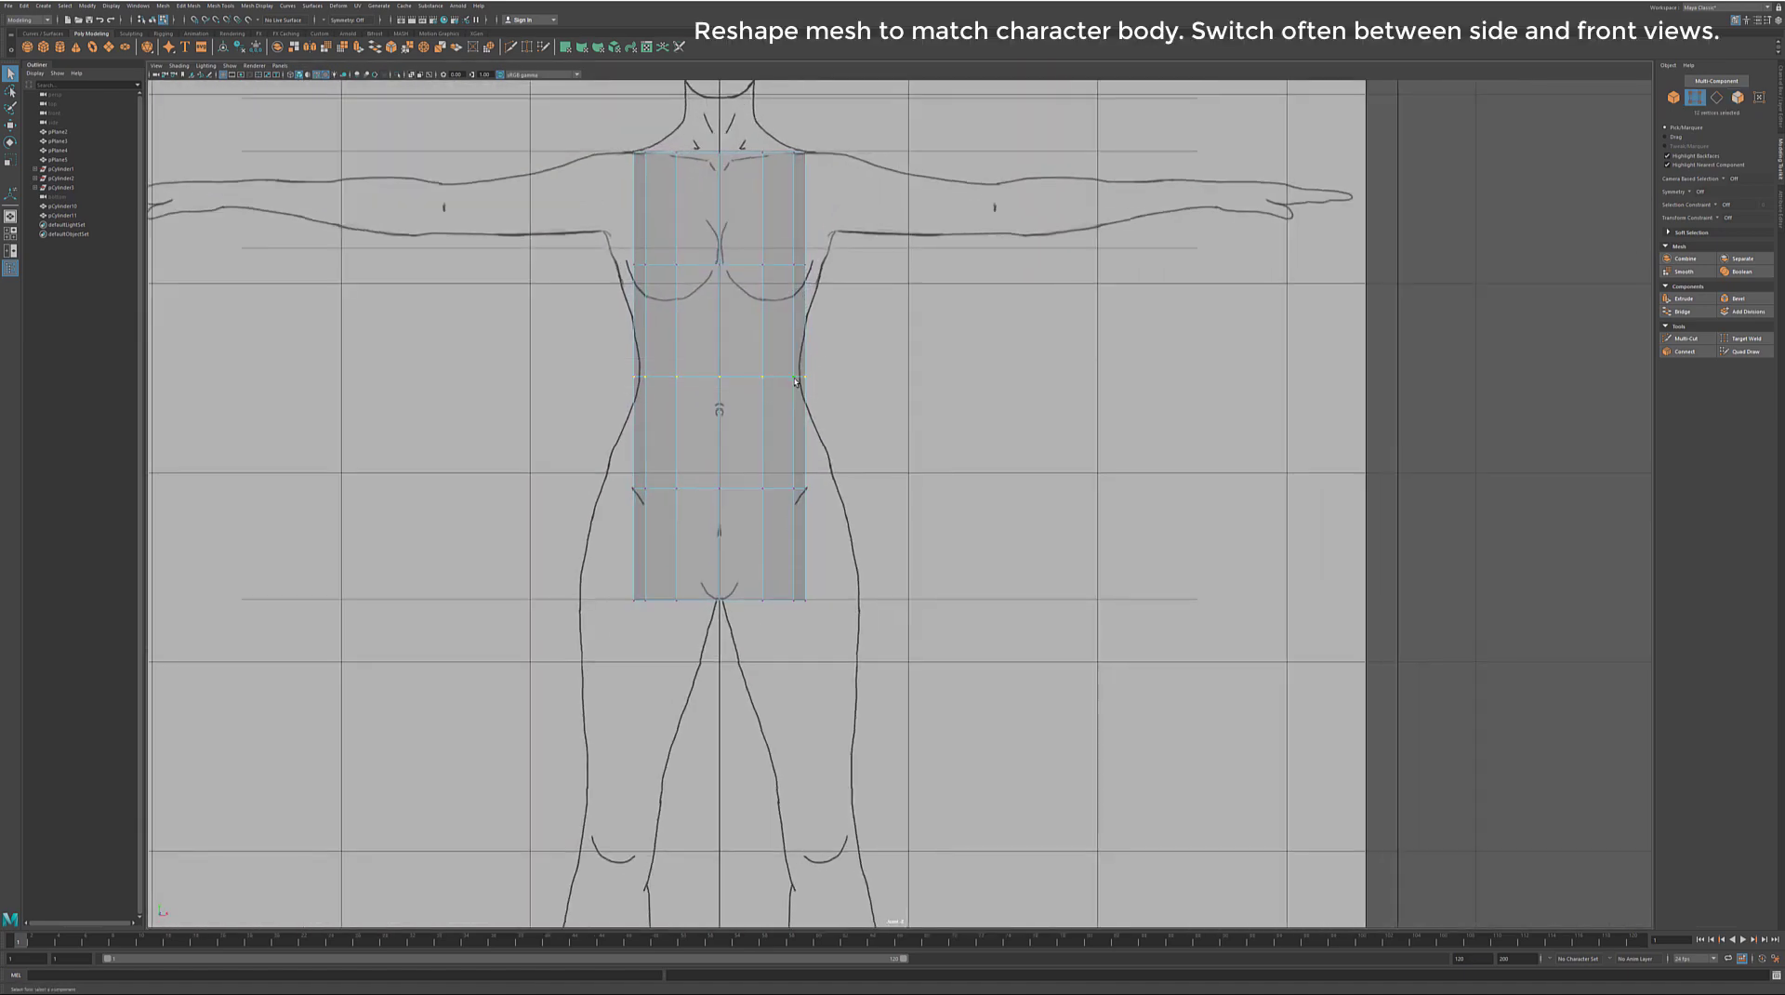
# Step: In front view, narrow the middle vertex row and widen the chest, hip and bottom rows
pyautogui.press('r')
pyautogui.moveTo(741, 376); pyautogui.dragTo(730, 376)
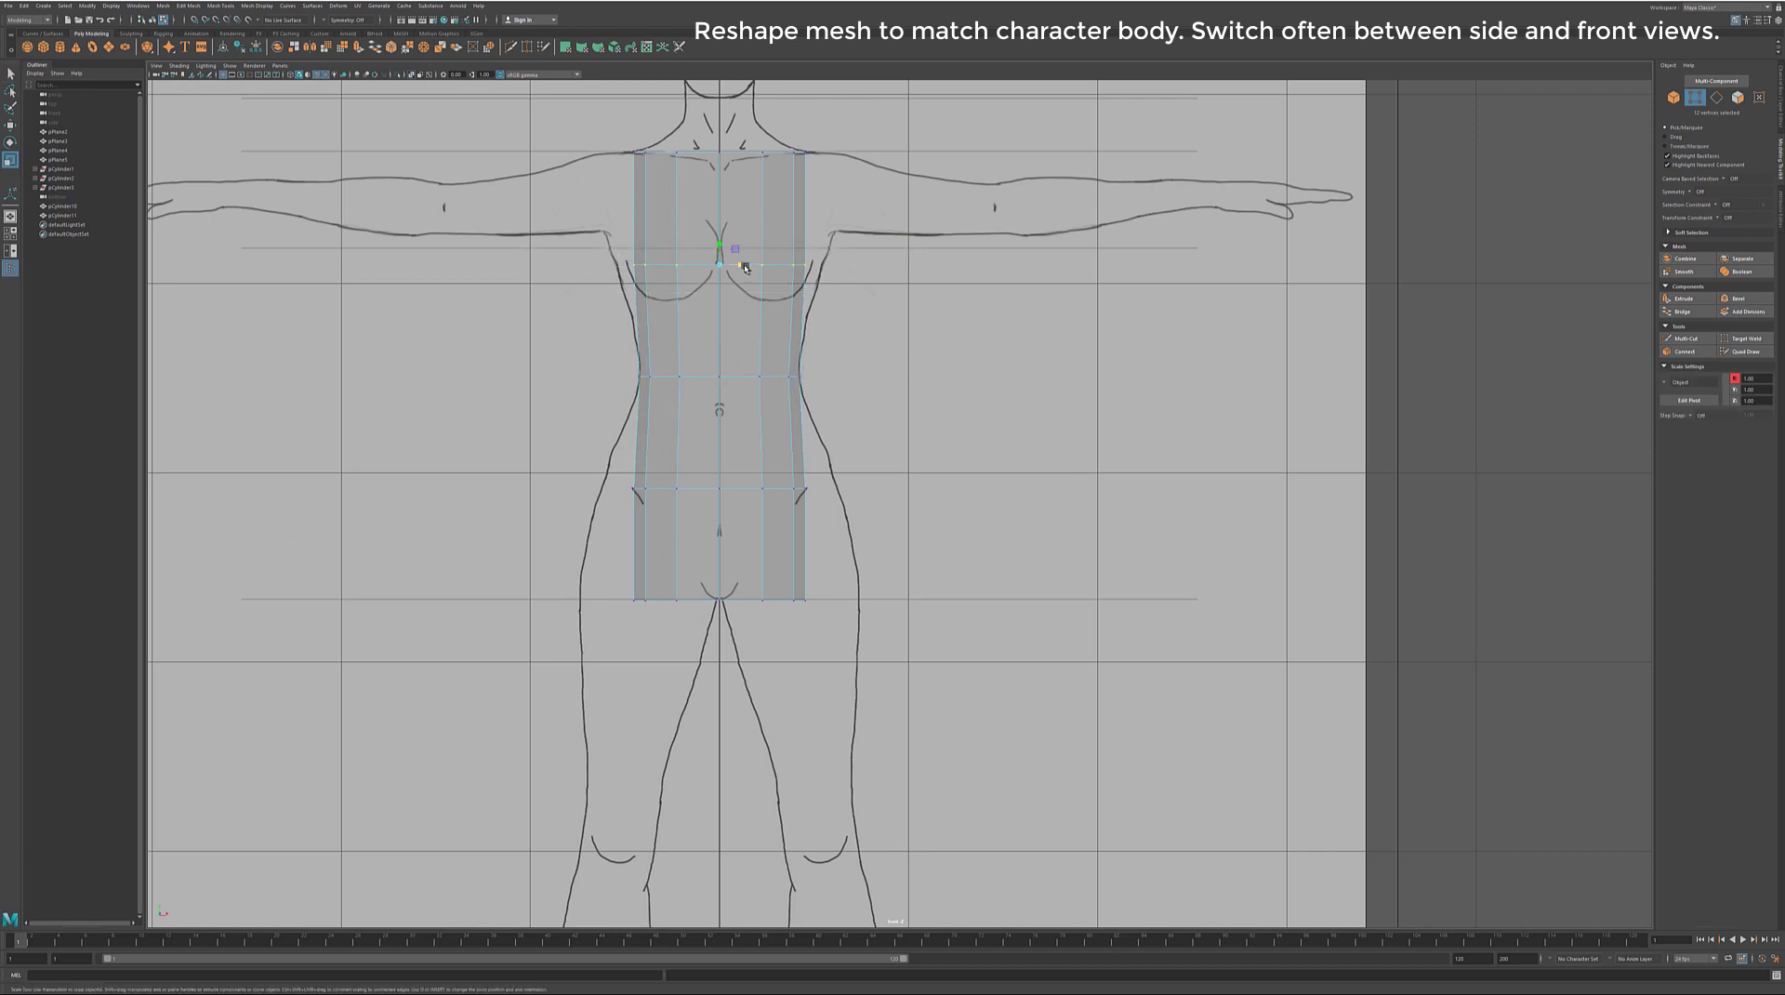
pyautogui.moveTo(745, 267)
pyautogui.mouseDown()
pyautogui.moveTo(769, 268)
pyautogui.moveTo(716, 213)
pyautogui.moveTo(740, 237)
pyautogui.mouseUp()
pyautogui.press('w')
pyautogui.press('r')
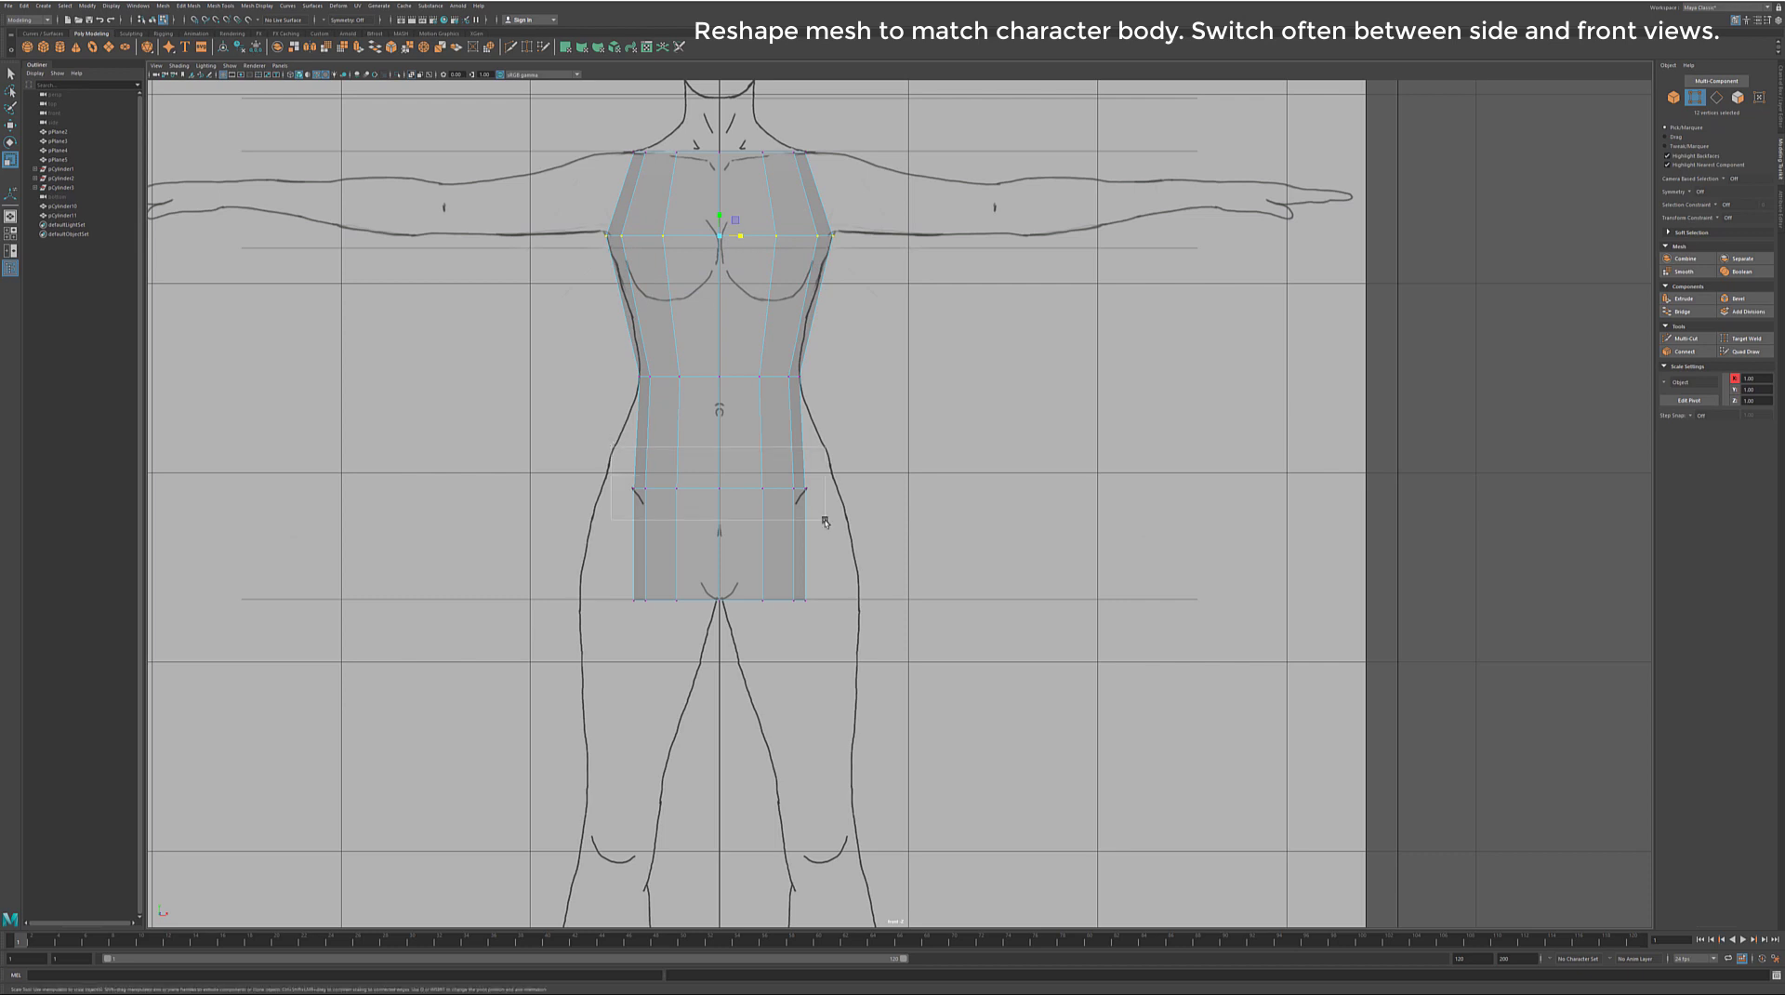
pyautogui.moveTo(611, 447)
pyautogui.mouseDown()
pyautogui.moveTo(826, 522)
pyautogui.moveTo(781, 488)
pyautogui.mouseUp()
pyautogui.moveTo(652, 583)
pyautogui.mouseDown()
pyautogui.moveTo(827, 614)
pyautogui.moveTo(781, 600)
pyautogui.mouseUp()
# Step: In side view, shift the waist and upper-waist vertex rows toward the belly
pyautogui.press('space')
pyautogui.press('space')
pyautogui.keyDown('alt'); pyautogui.moveTo(880, 712); pyautogui.dragTo(837, 567, button='middle'); pyautogui.keyUp('alt')
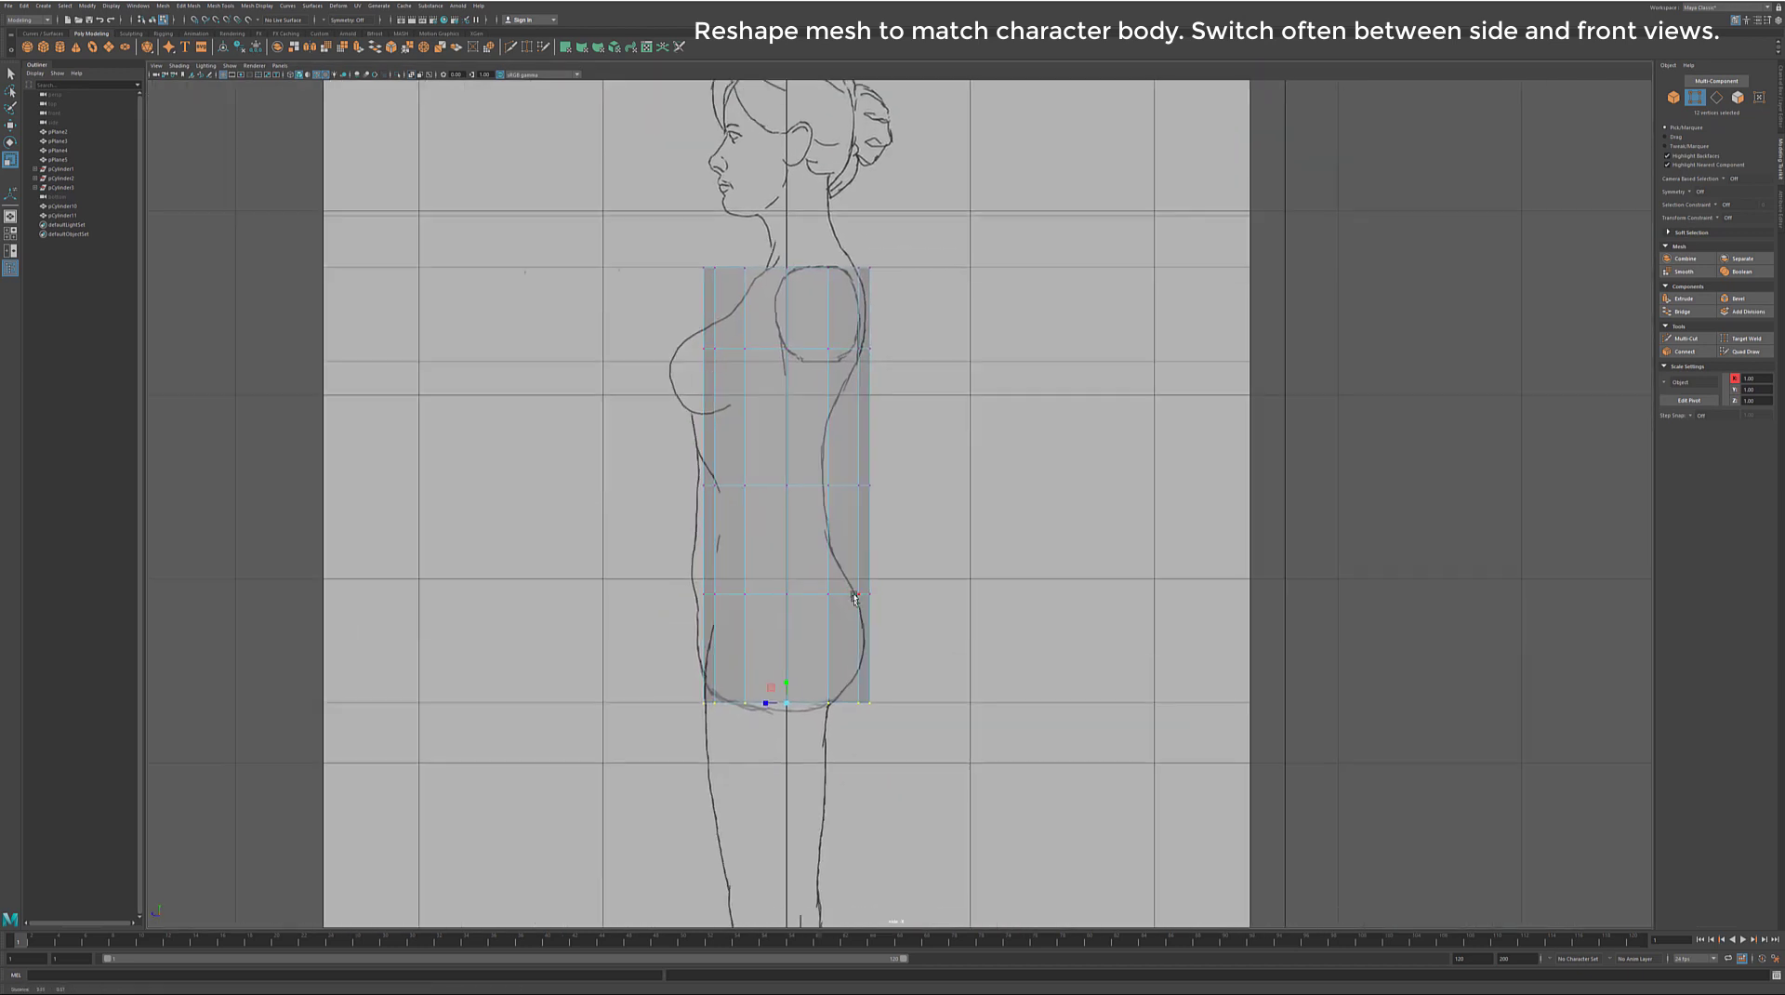
pyautogui.scroll(1, 772, 558)
pyautogui.moveTo(658, 569); pyautogui.dragTo(865, 618)
pyautogui.press('w')
pyautogui.moveTo(755, 599)
pyautogui.mouseDown()
pyautogui.moveTo(734, 599)
pyautogui.moveTo(749, 598)
pyautogui.mouseUp()
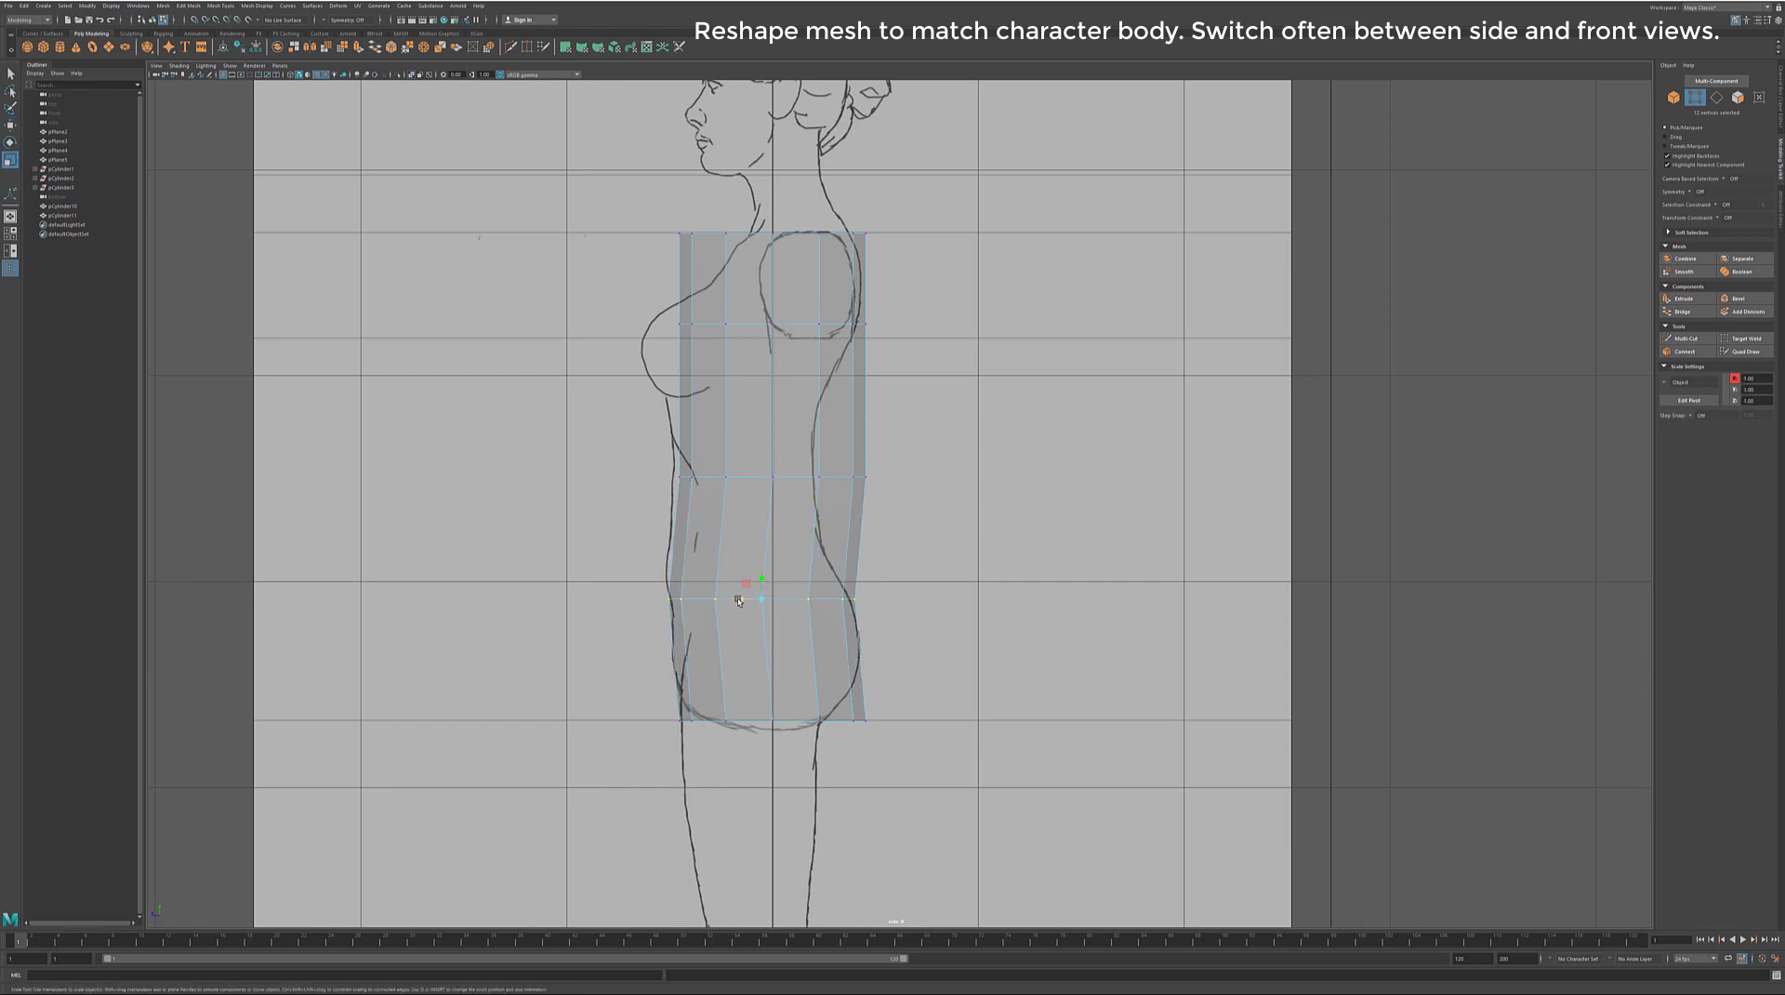
pyautogui.moveTo(881, 498); pyautogui.dragTo(655, 460)
pyautogui.moveTo(789, 490); pyautogui.dragTo(727, 477)
pyautogui.press('r')
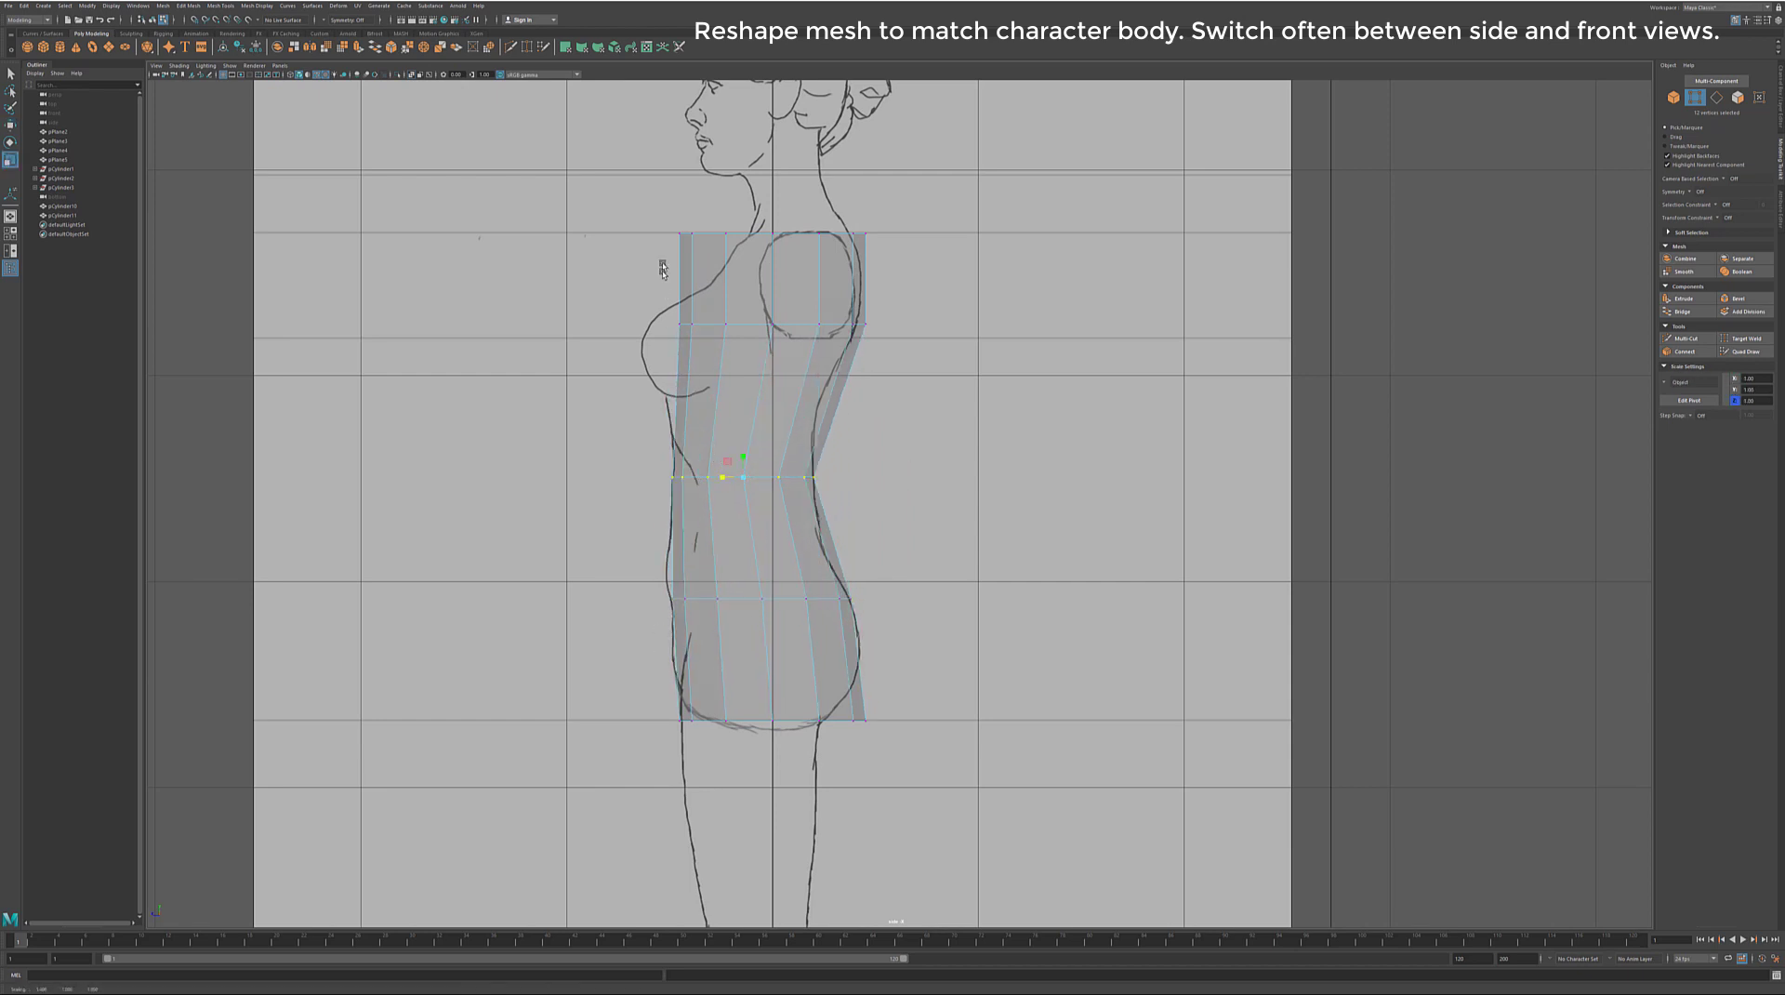
# Step: Move and scale the top two vertex rows to follow the side reference's chest and back
pyautogui.moveTo(662, 210); pyautogui.dragTo(882, 353)
pyautogui.press('w')
pyautogui.moveTo(753, 279)
pyautogui.mouseDown()
pyautogui.moveTo(791, 275)
pyautogui.moveTo(775, 280)
pyautogui.moveTo(854, 349)
pyautogui.moveTo(796, 322)
pyautogui.mouseUp()
pyautogui.press('r')
pyautogui.press('w')
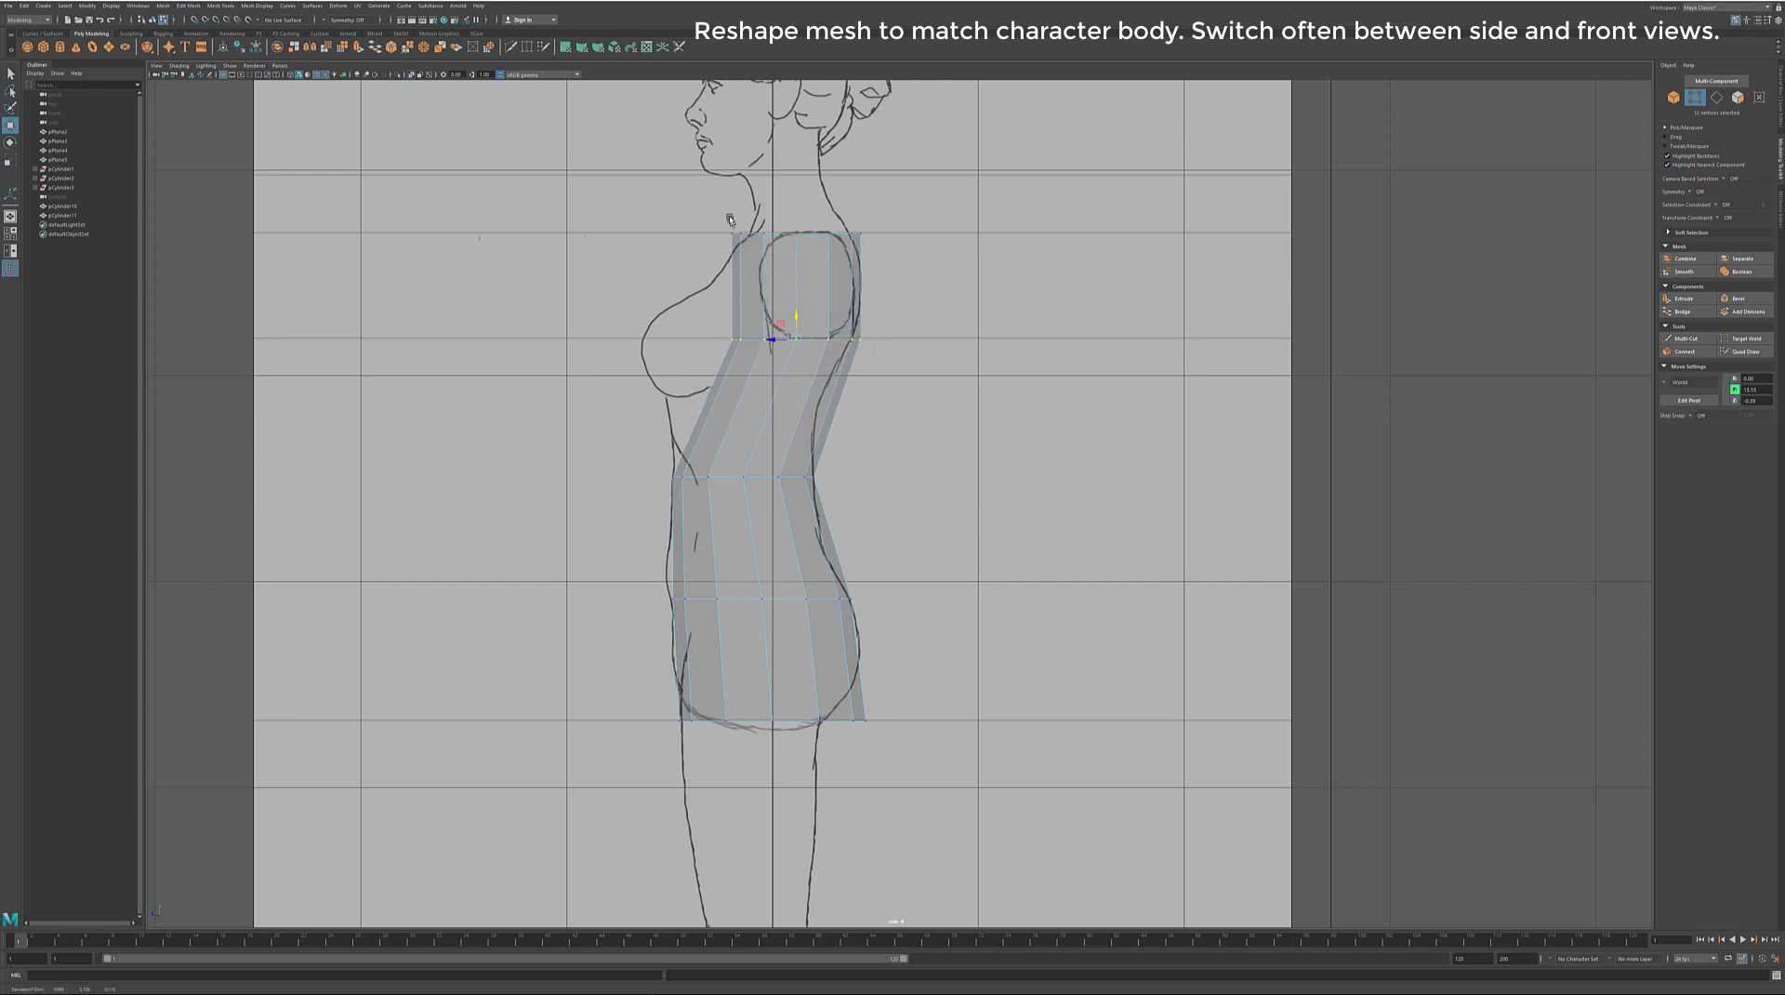
pyautogui.moveTo(731, 220); pyautogui.dragTo(779, 237)
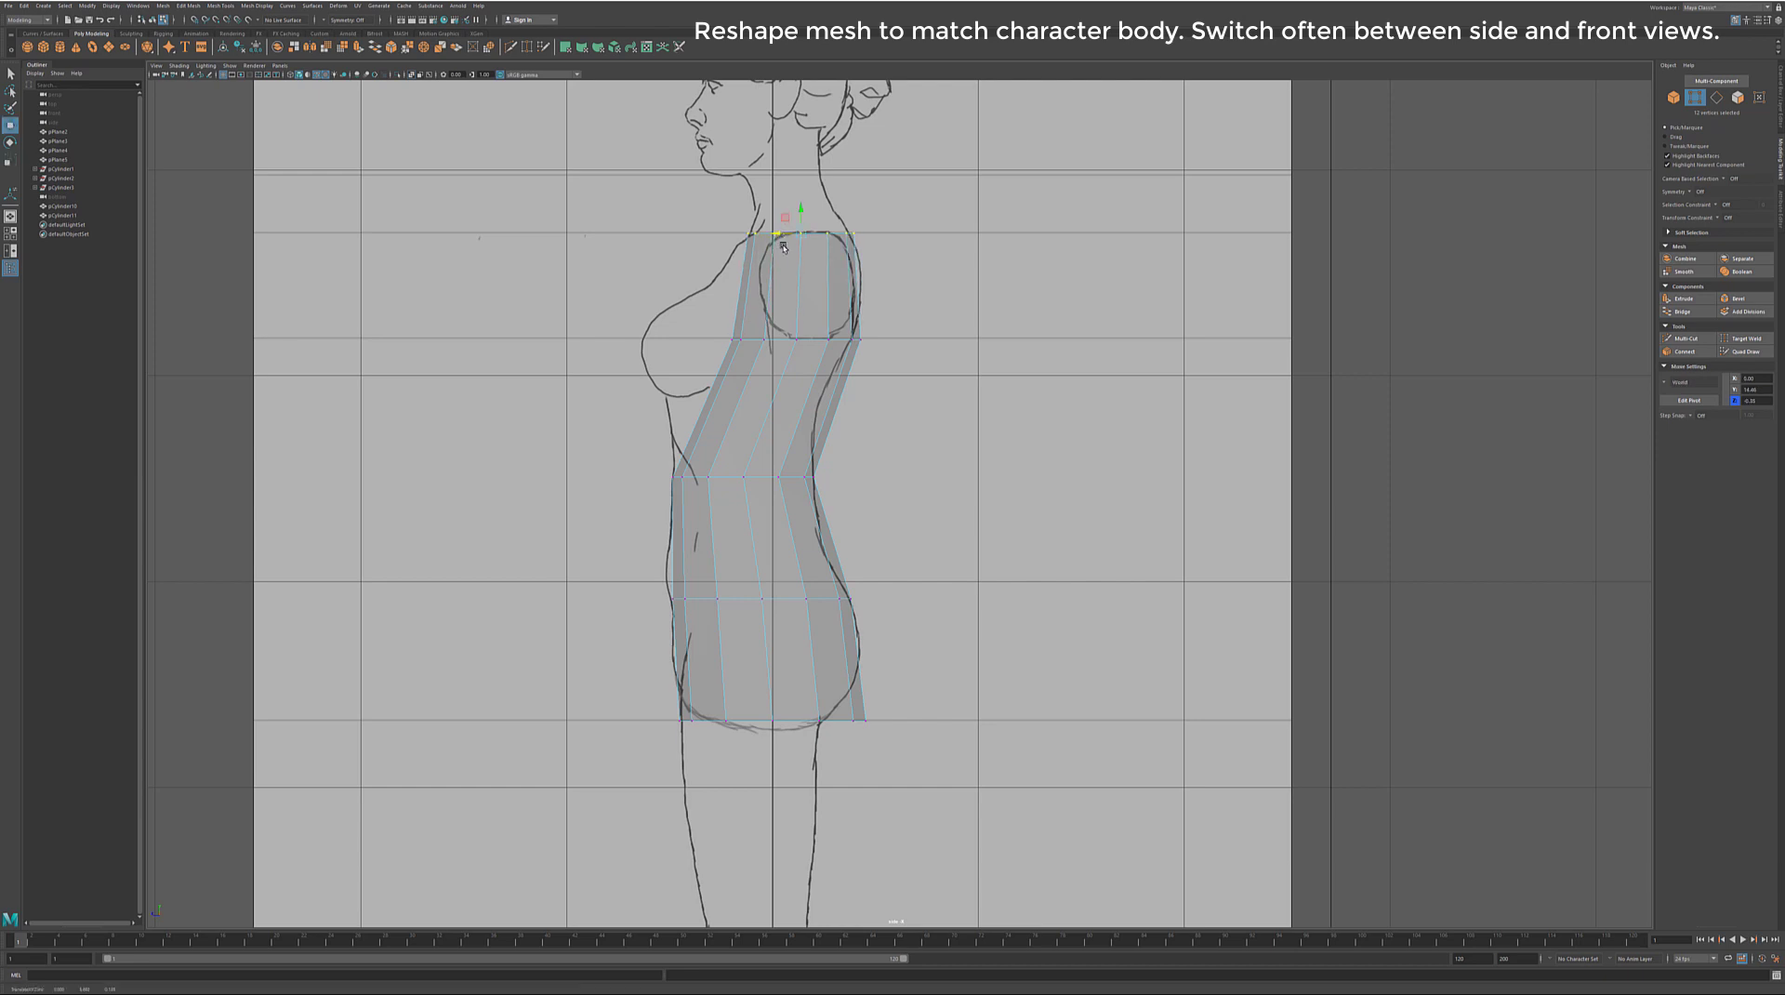
pyautogui.press('F10')
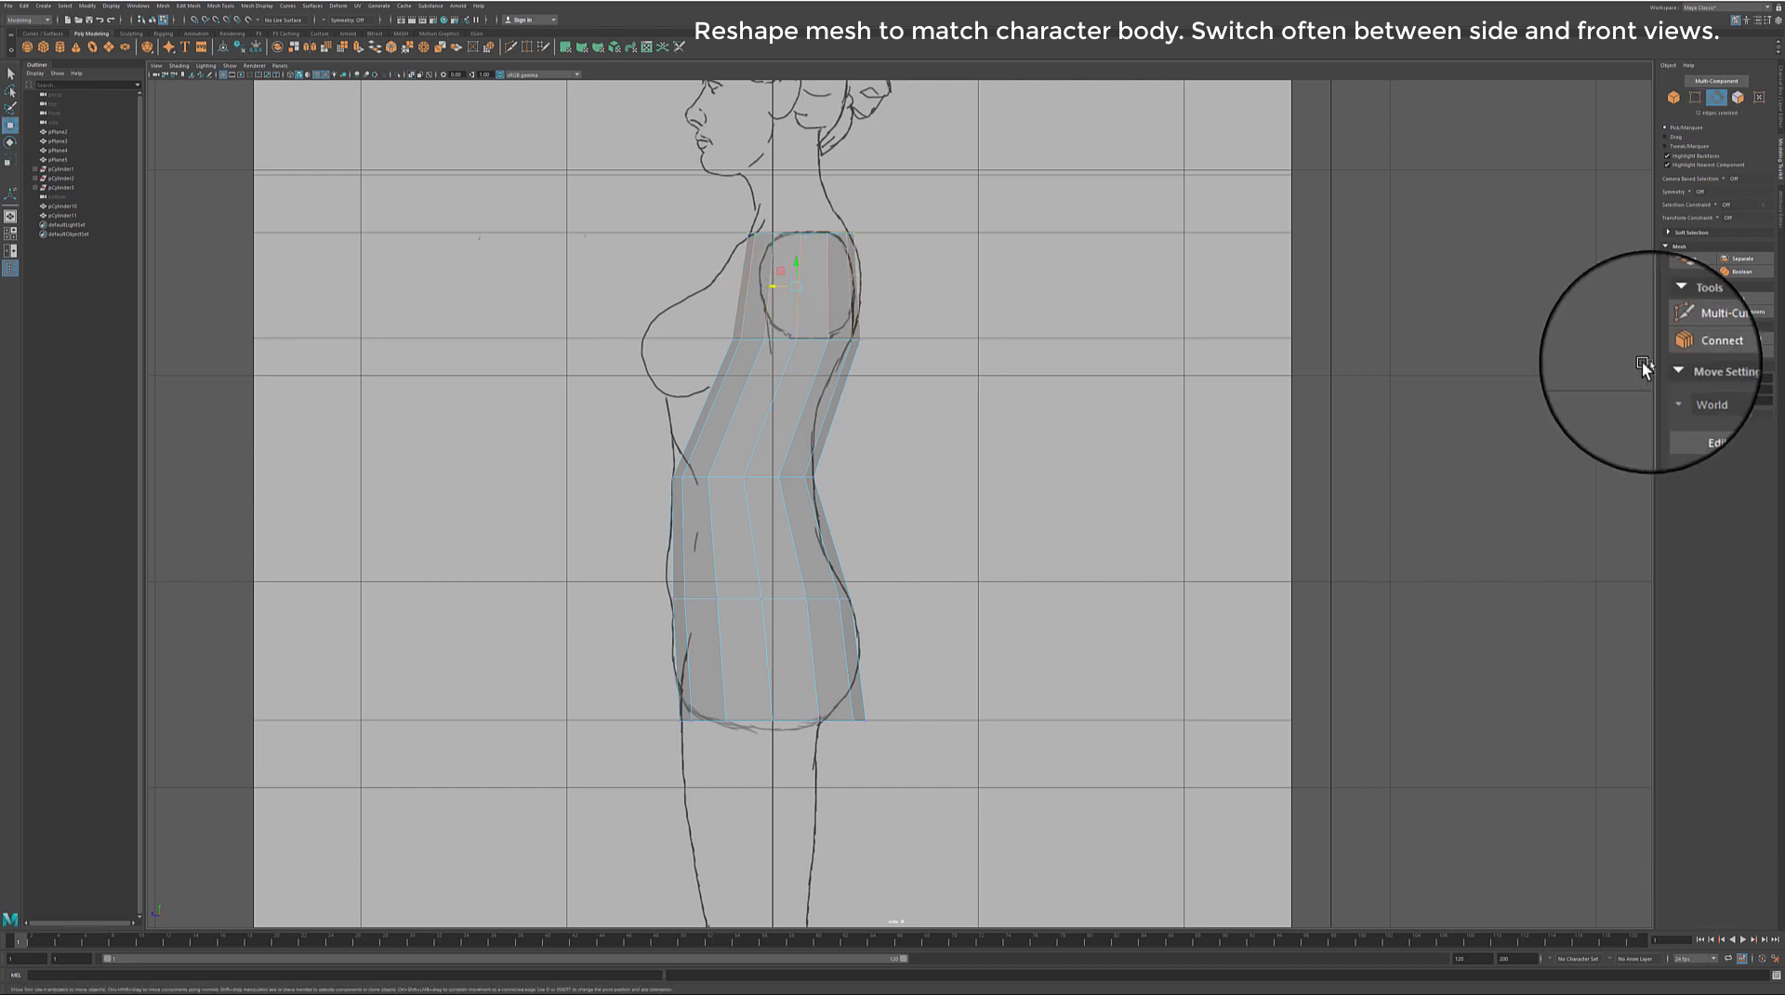
# Step: Add two horizontal edge loops with Connect and fit the new loop around the chest
pyautogui.click(1686, 351)
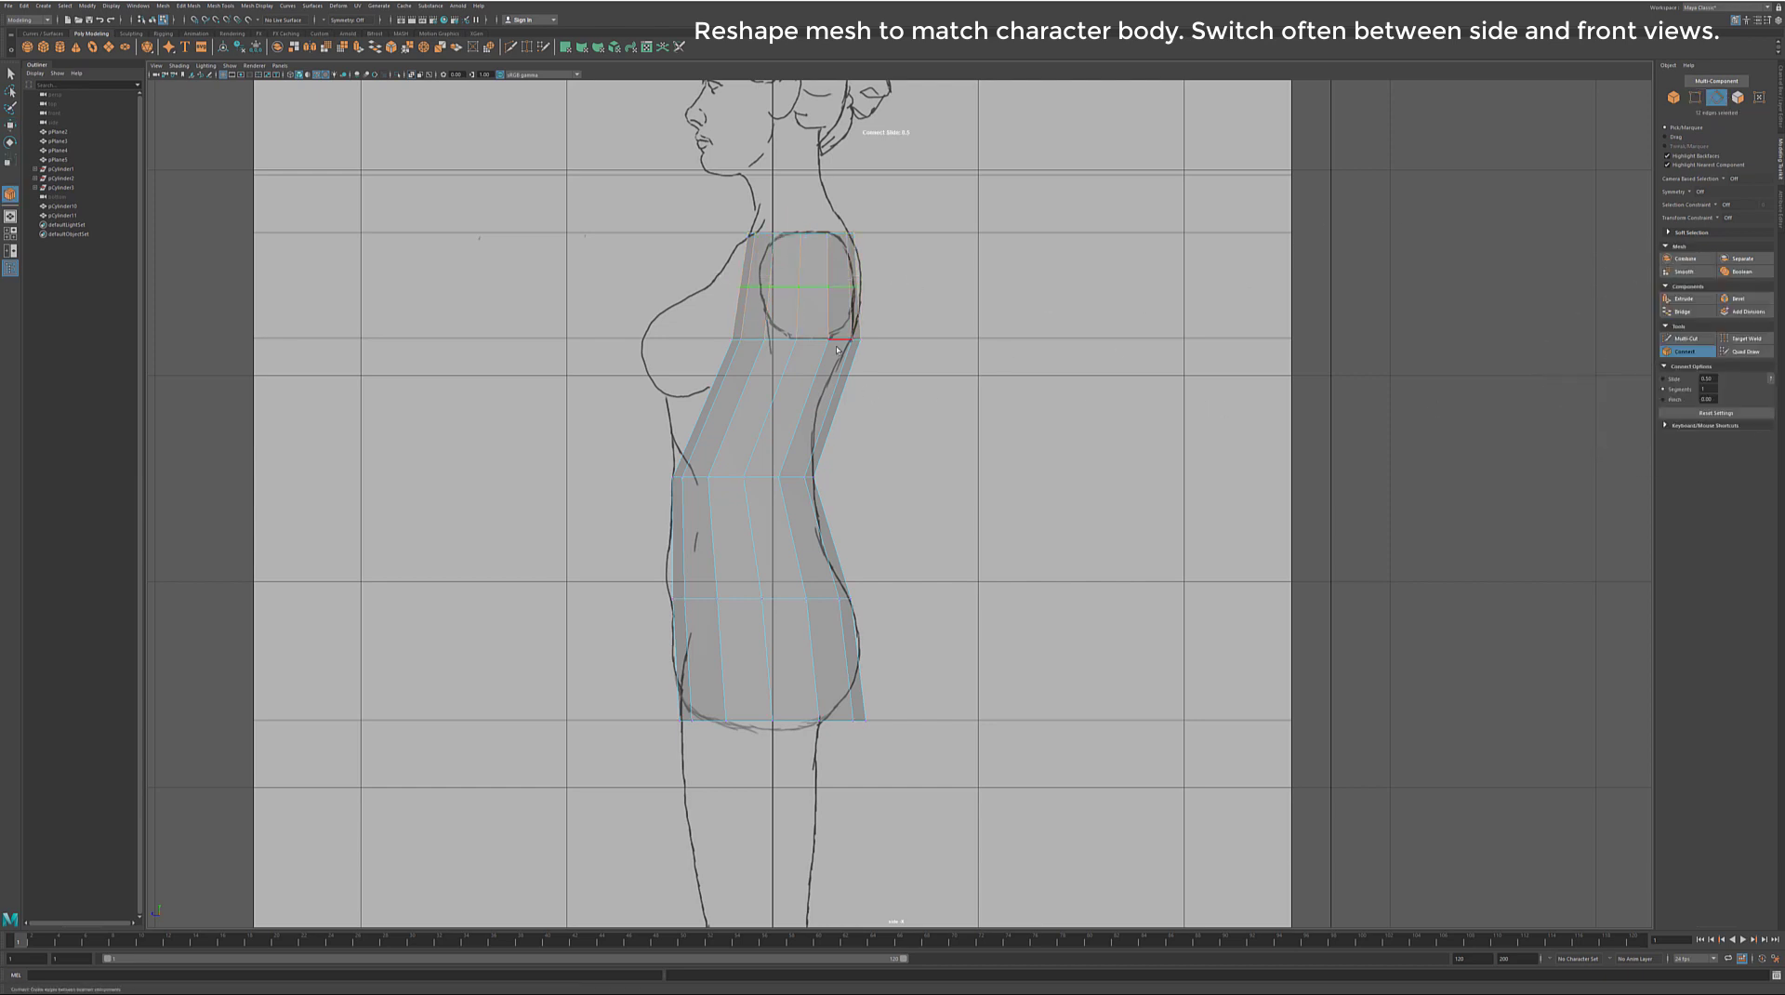
pyautogui.press('r')
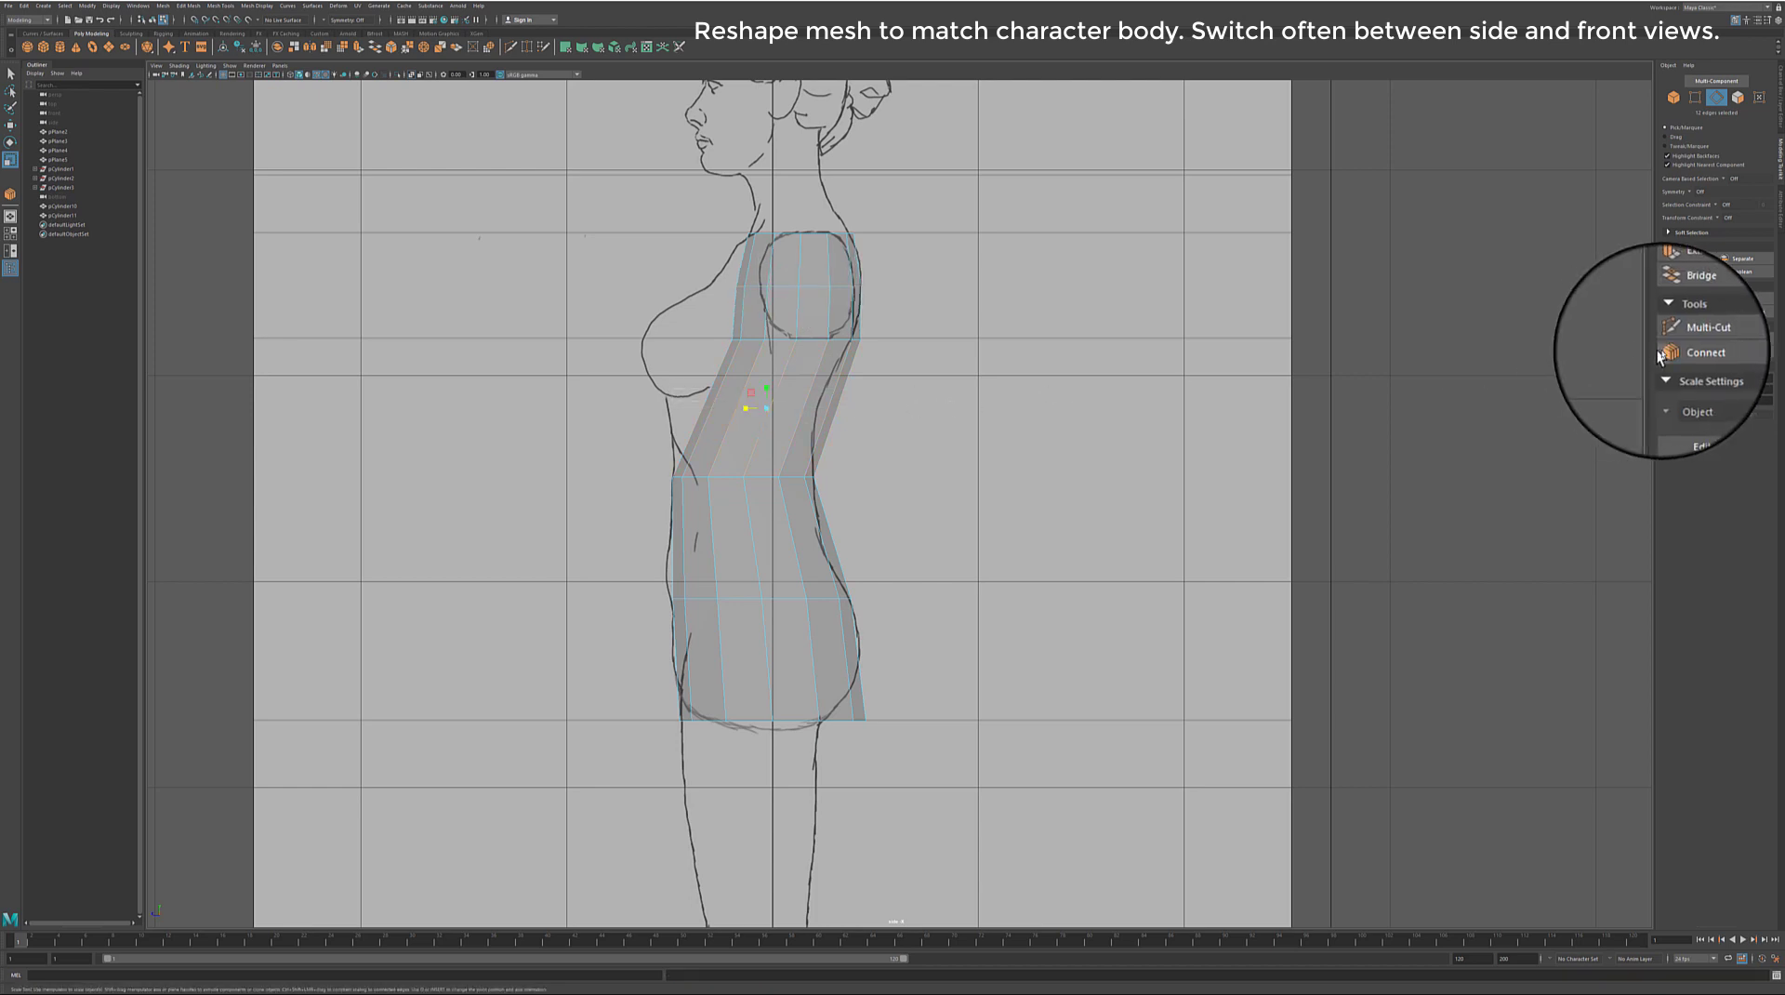
pyautogui.click(1685, 352)
pyautogui.press('w')
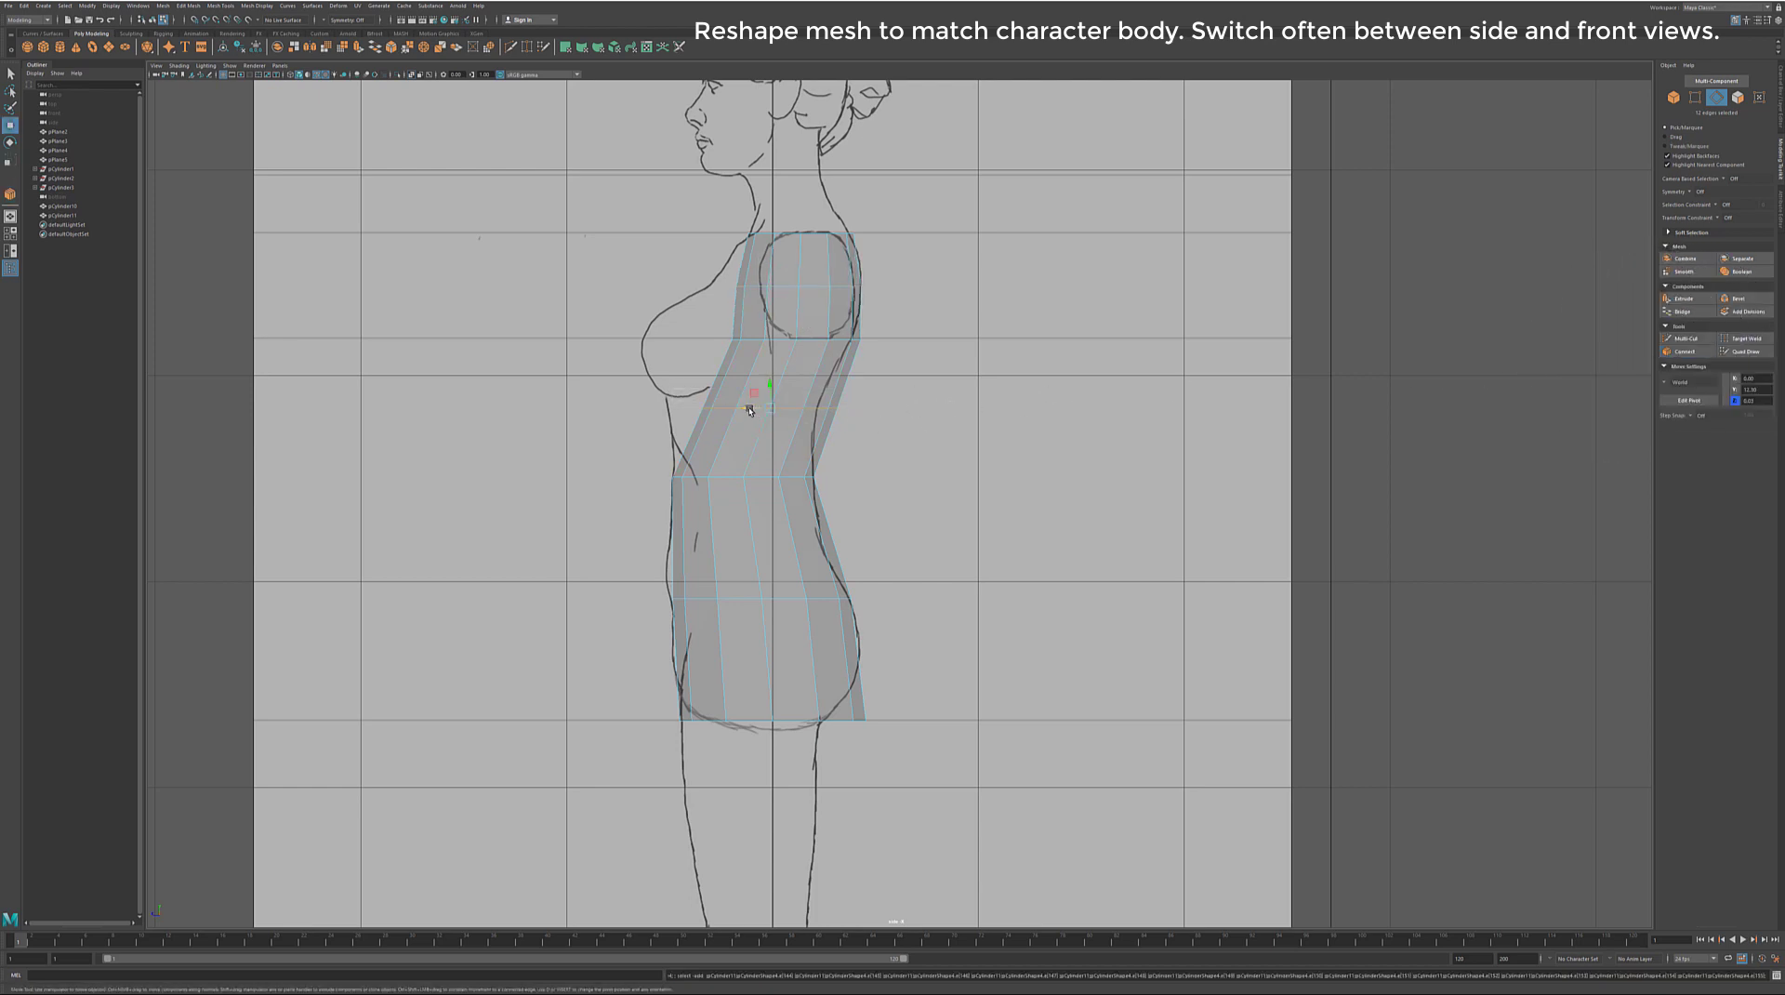
pyautogui.moveTo(748, 408); pyautogui.dragTo(727, 406)
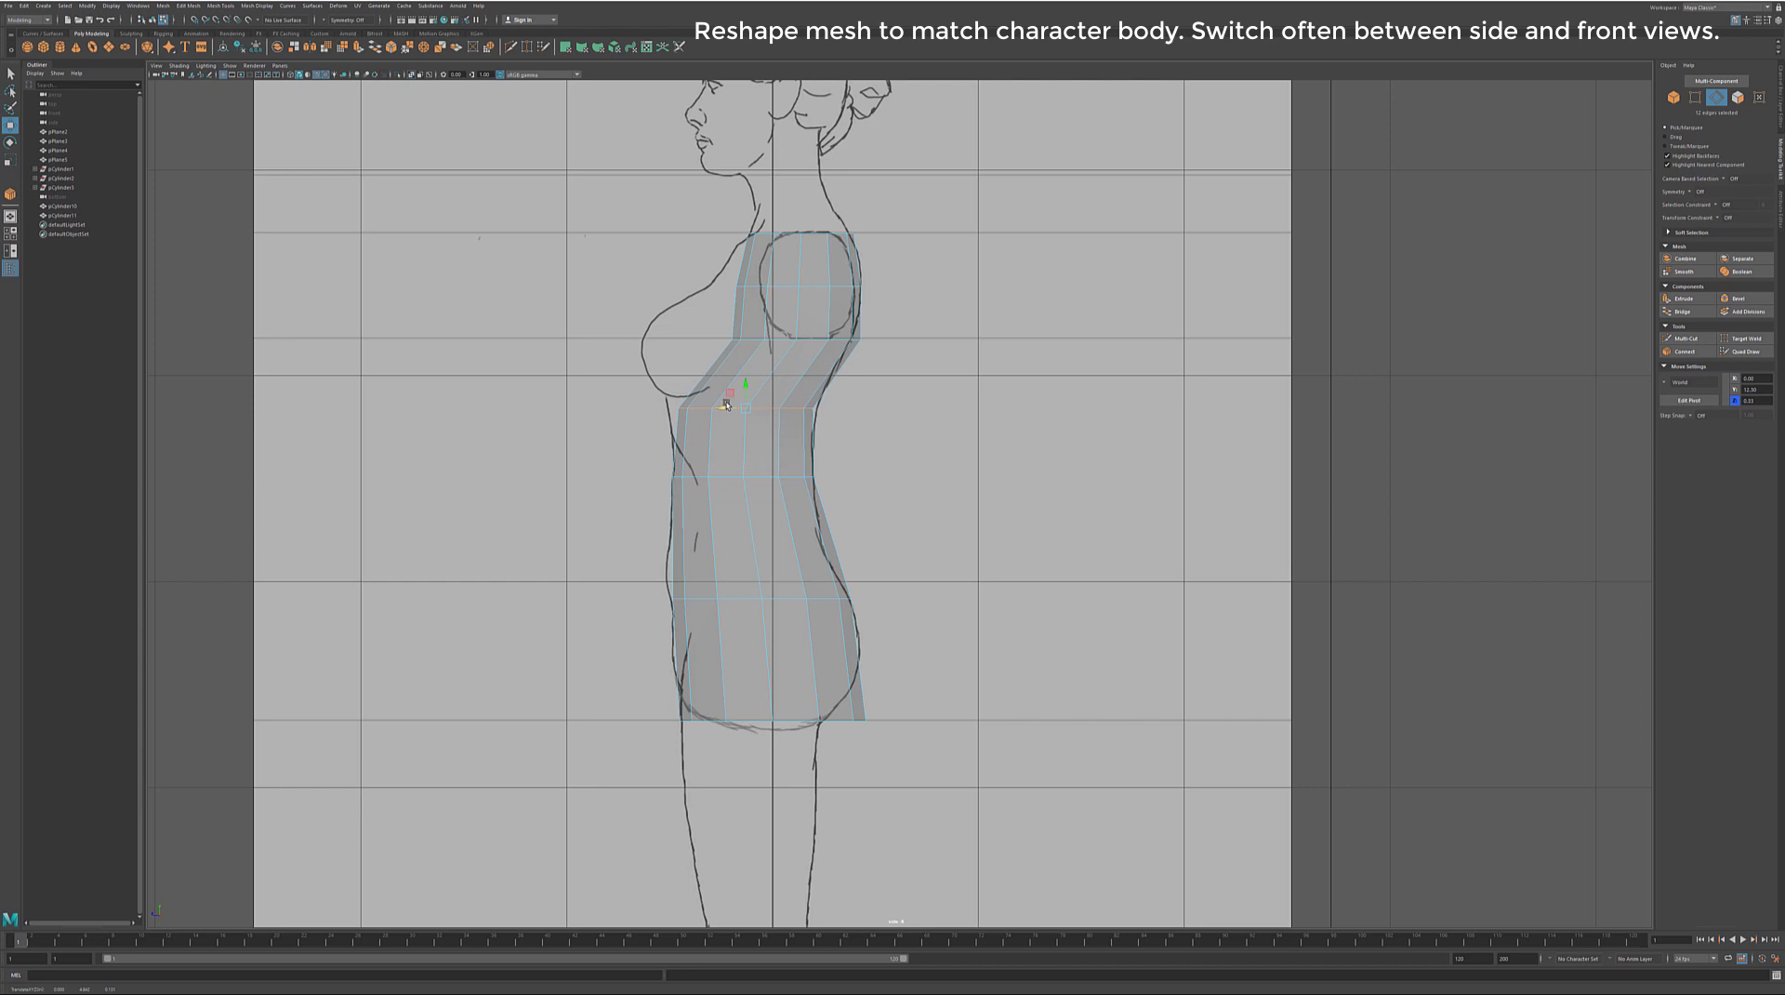
pyautogui.press('e')
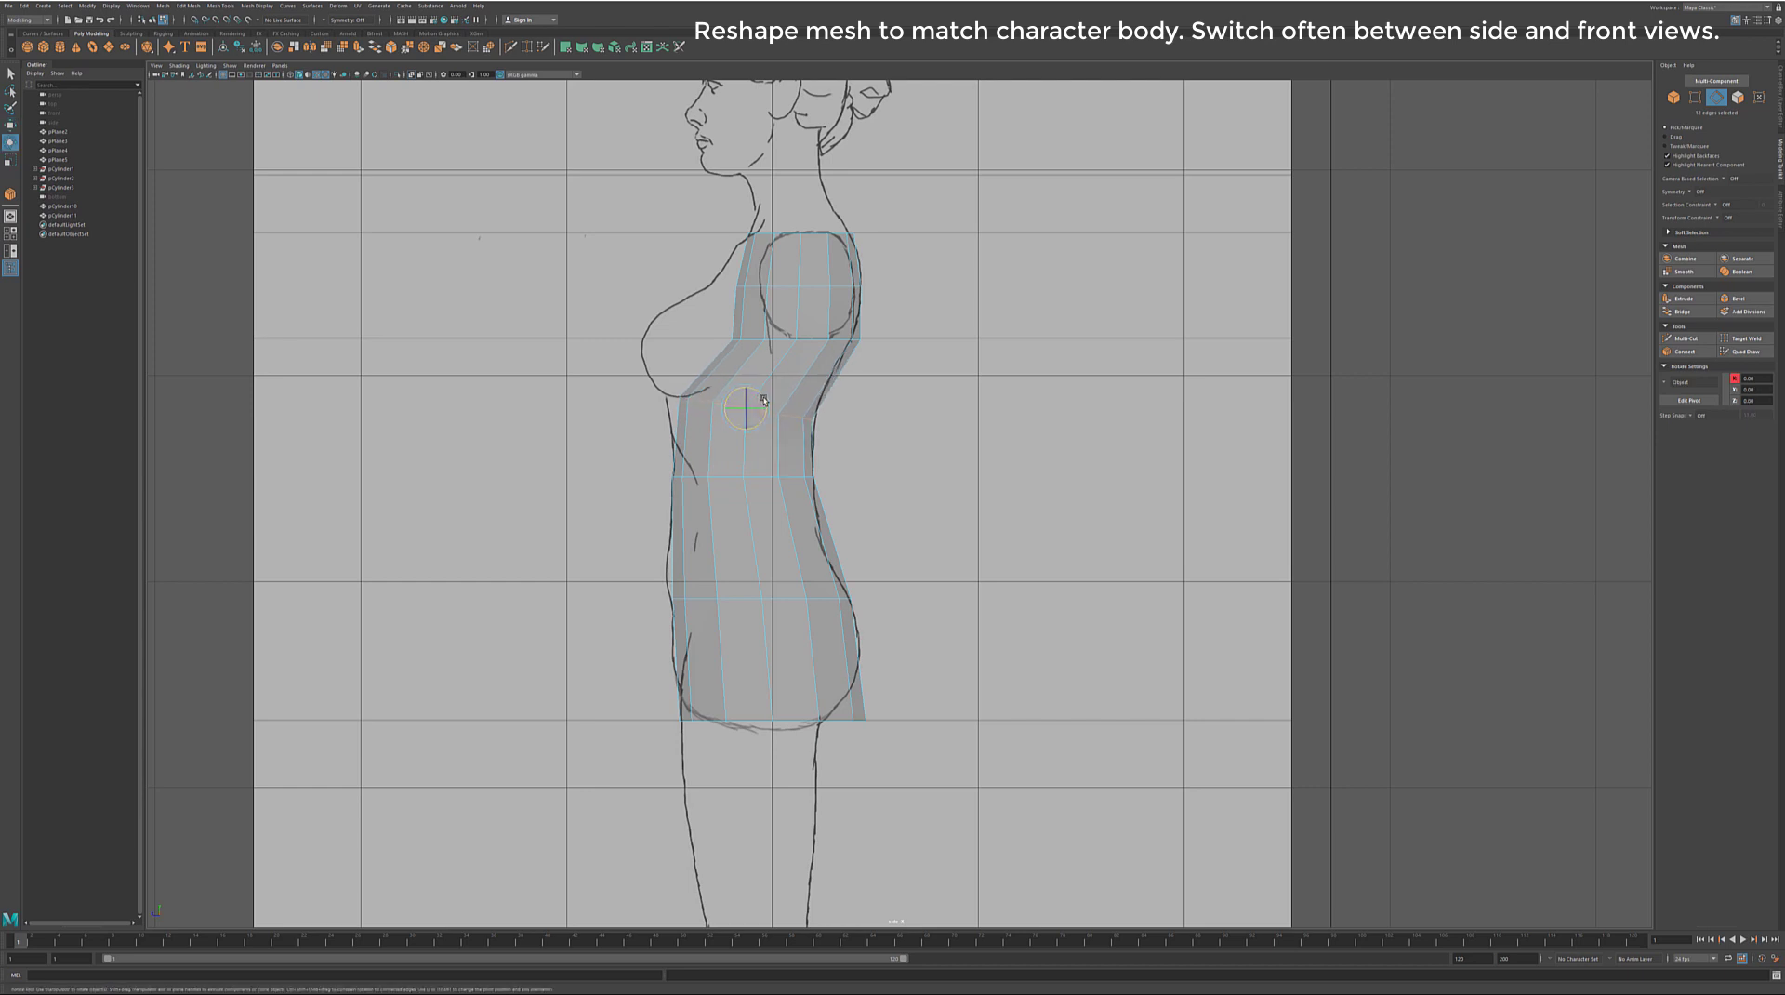
pyautogui.press('r')
pyautogui.moveTo(729, 415); pyautogui.dragTo(721, 410)
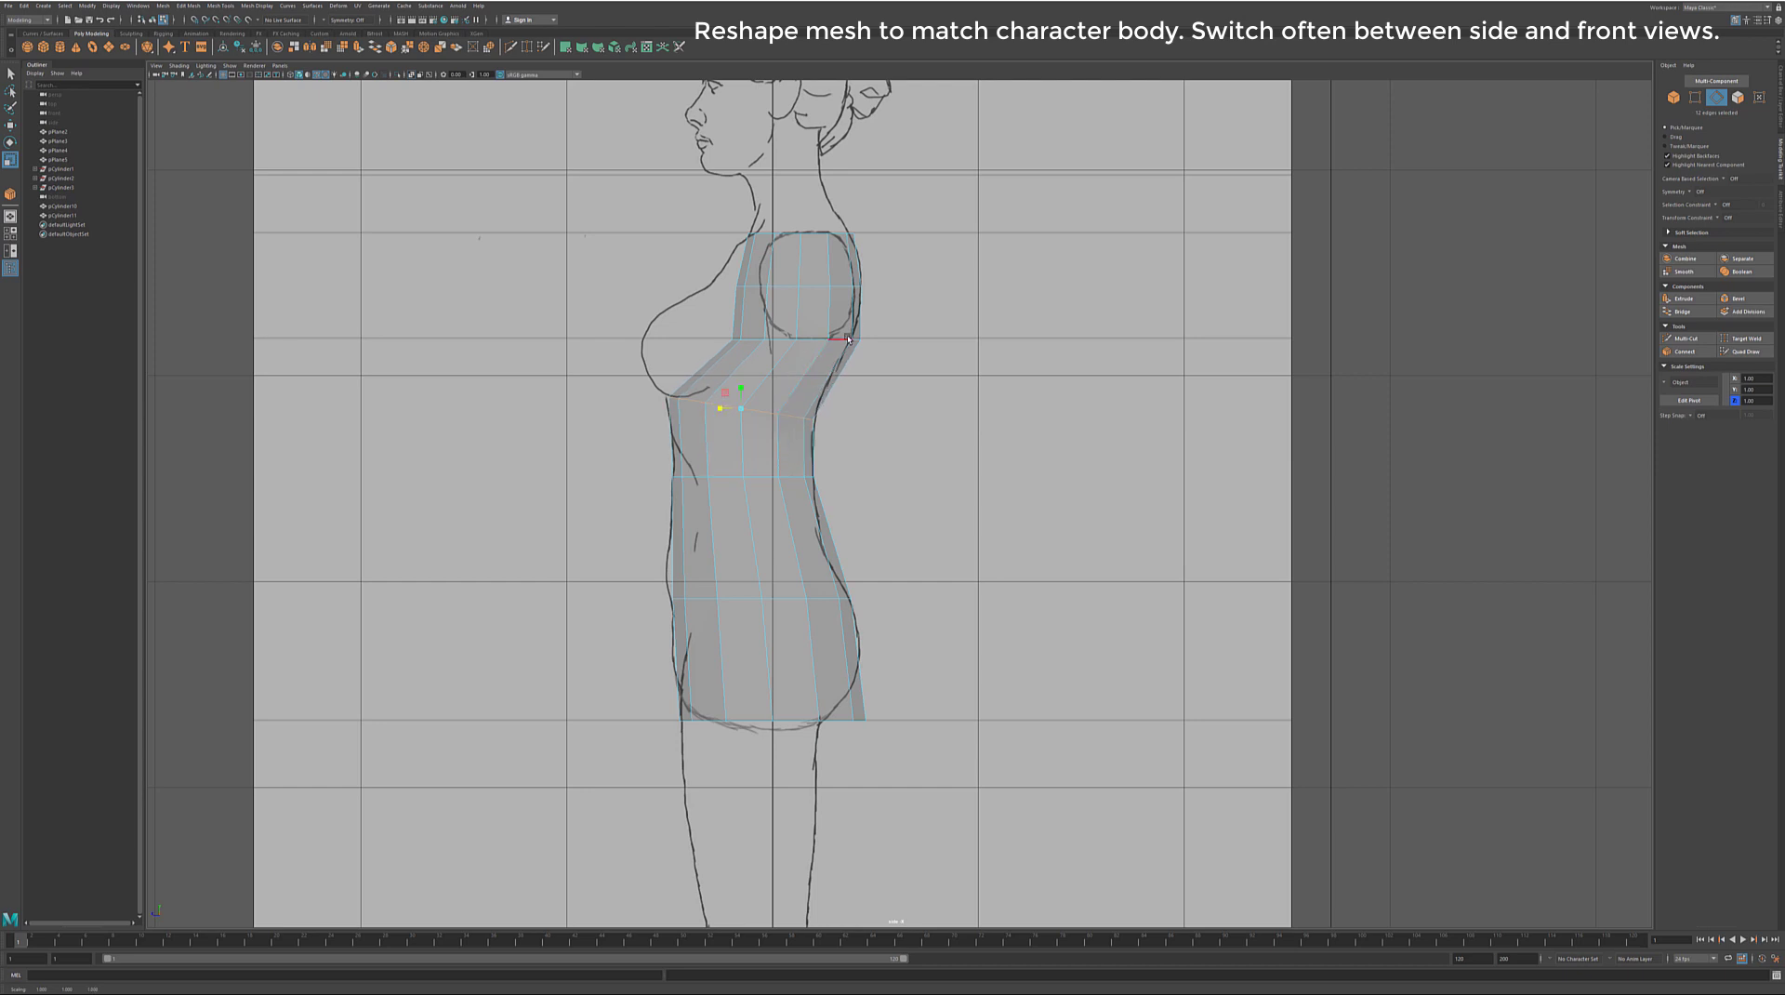
# Step: Pull the bottom back vertices to the outline and shift the waist row toward the belly line
pyautogui.press('F9')
pyautogui.moveTo(751, 721); pyautogui.dragTo(728, 719)
pyautogui.press('w')
pyautogui.click(1236, 296)
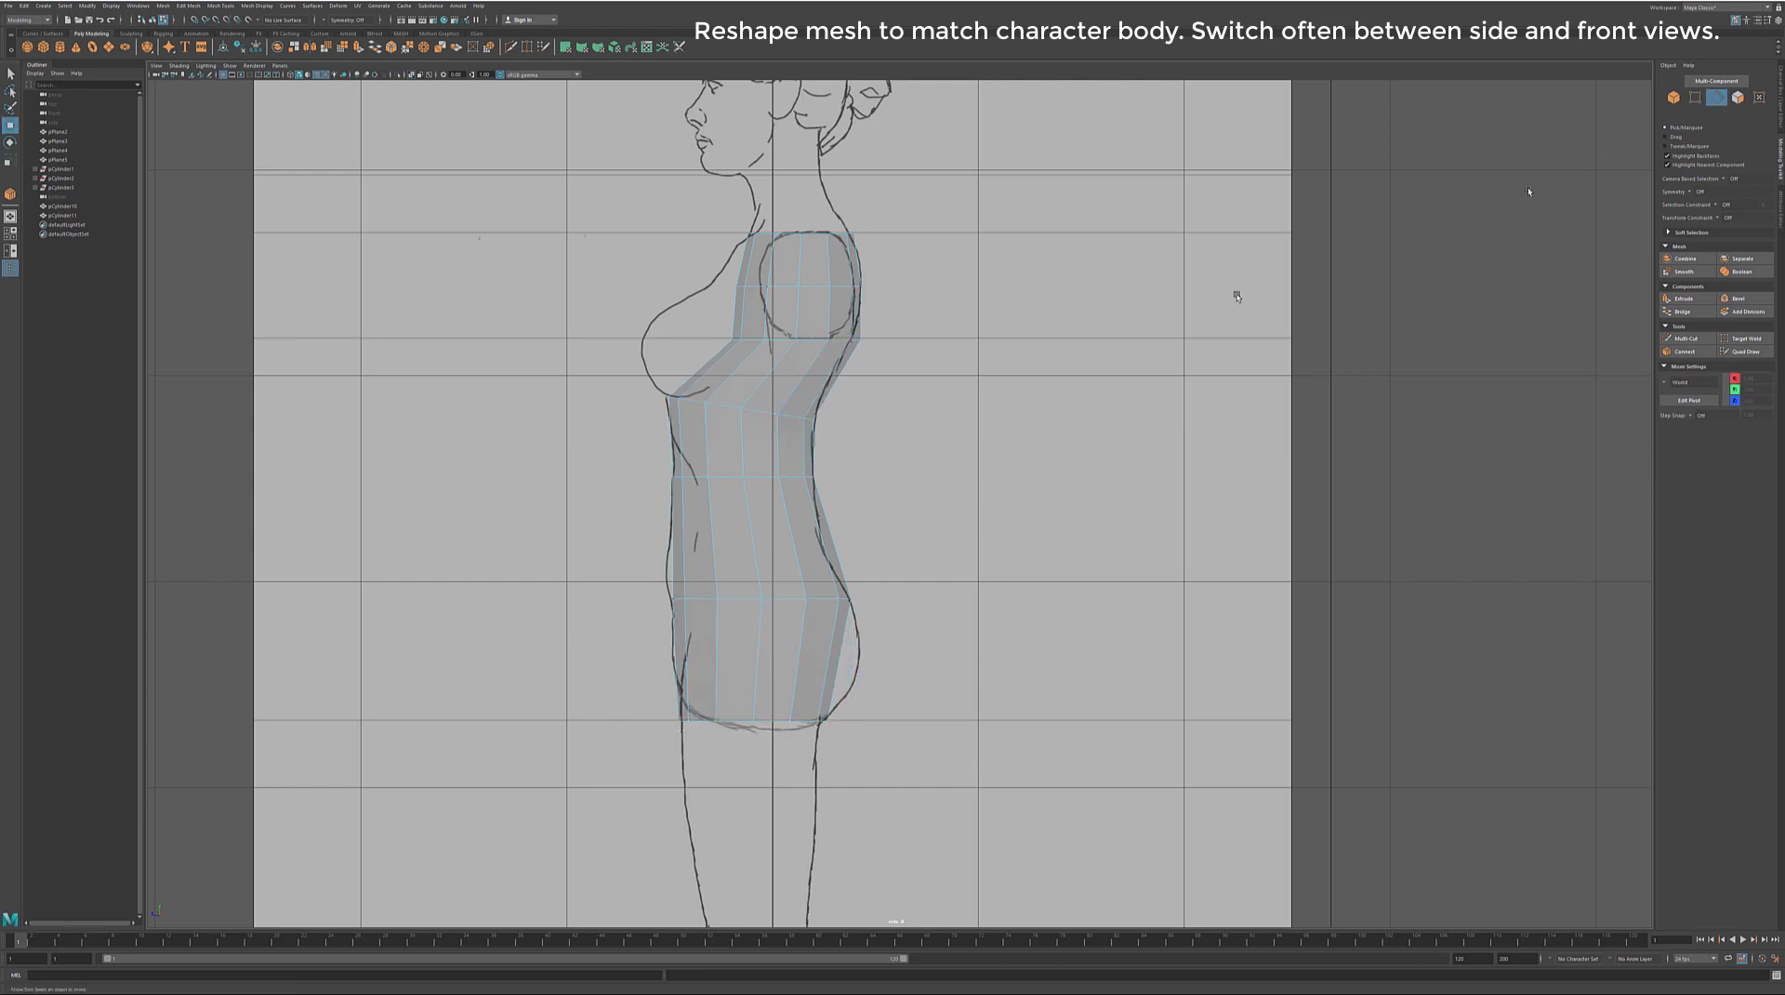
pyautogui.moveTo(863, 561); pyautogui.dragTo(863, 561)
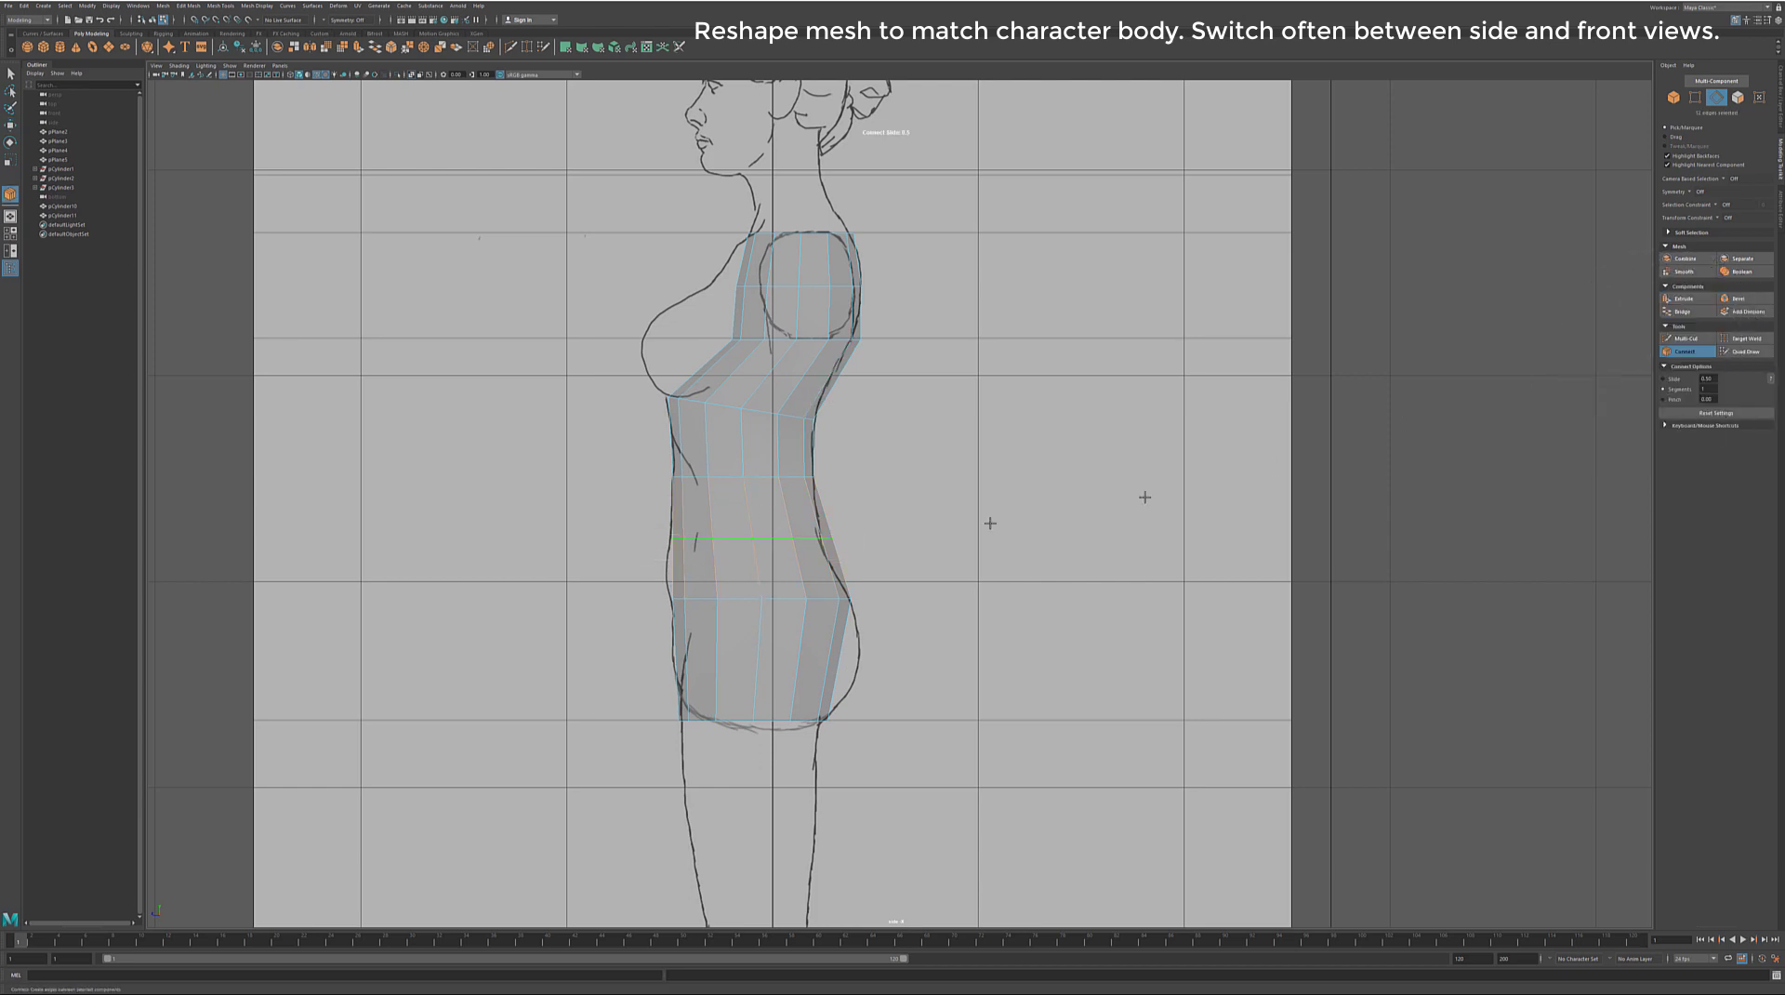
pyautogui.moveTo(739, 540); pyautogui.dragTo(729, 529)
pyautogui.press('r')
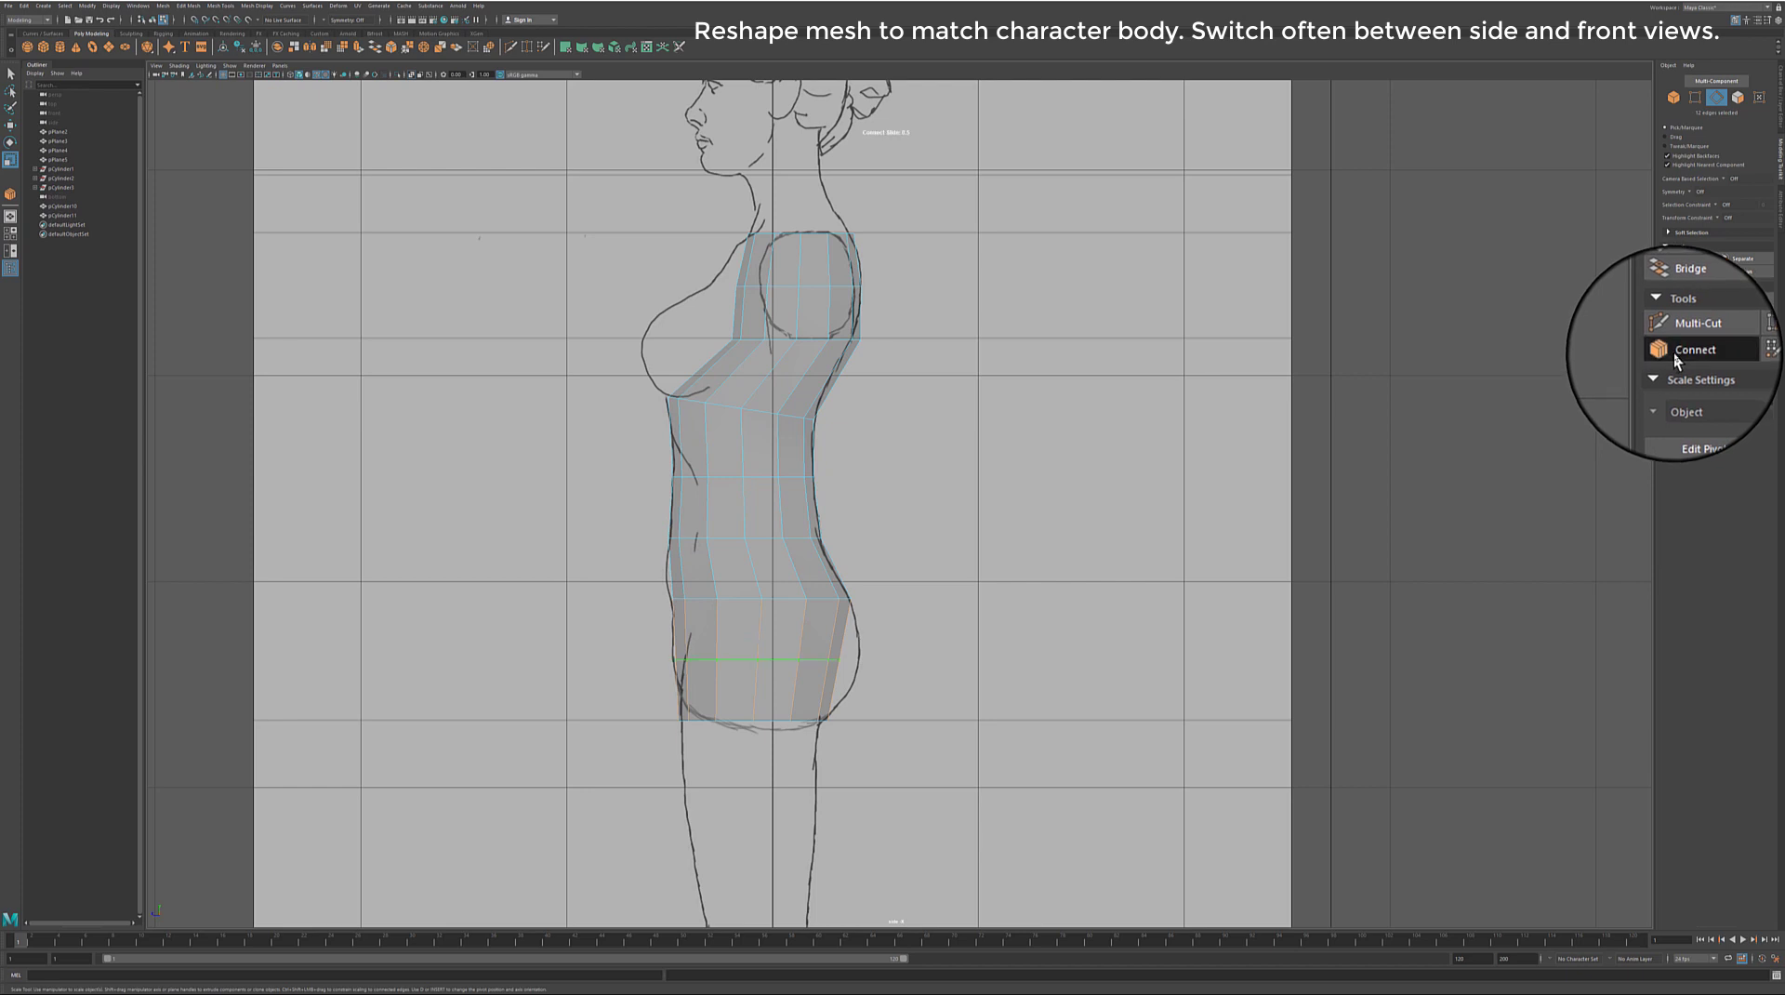
pyautogui.press('w')
pyautogui.press('r')
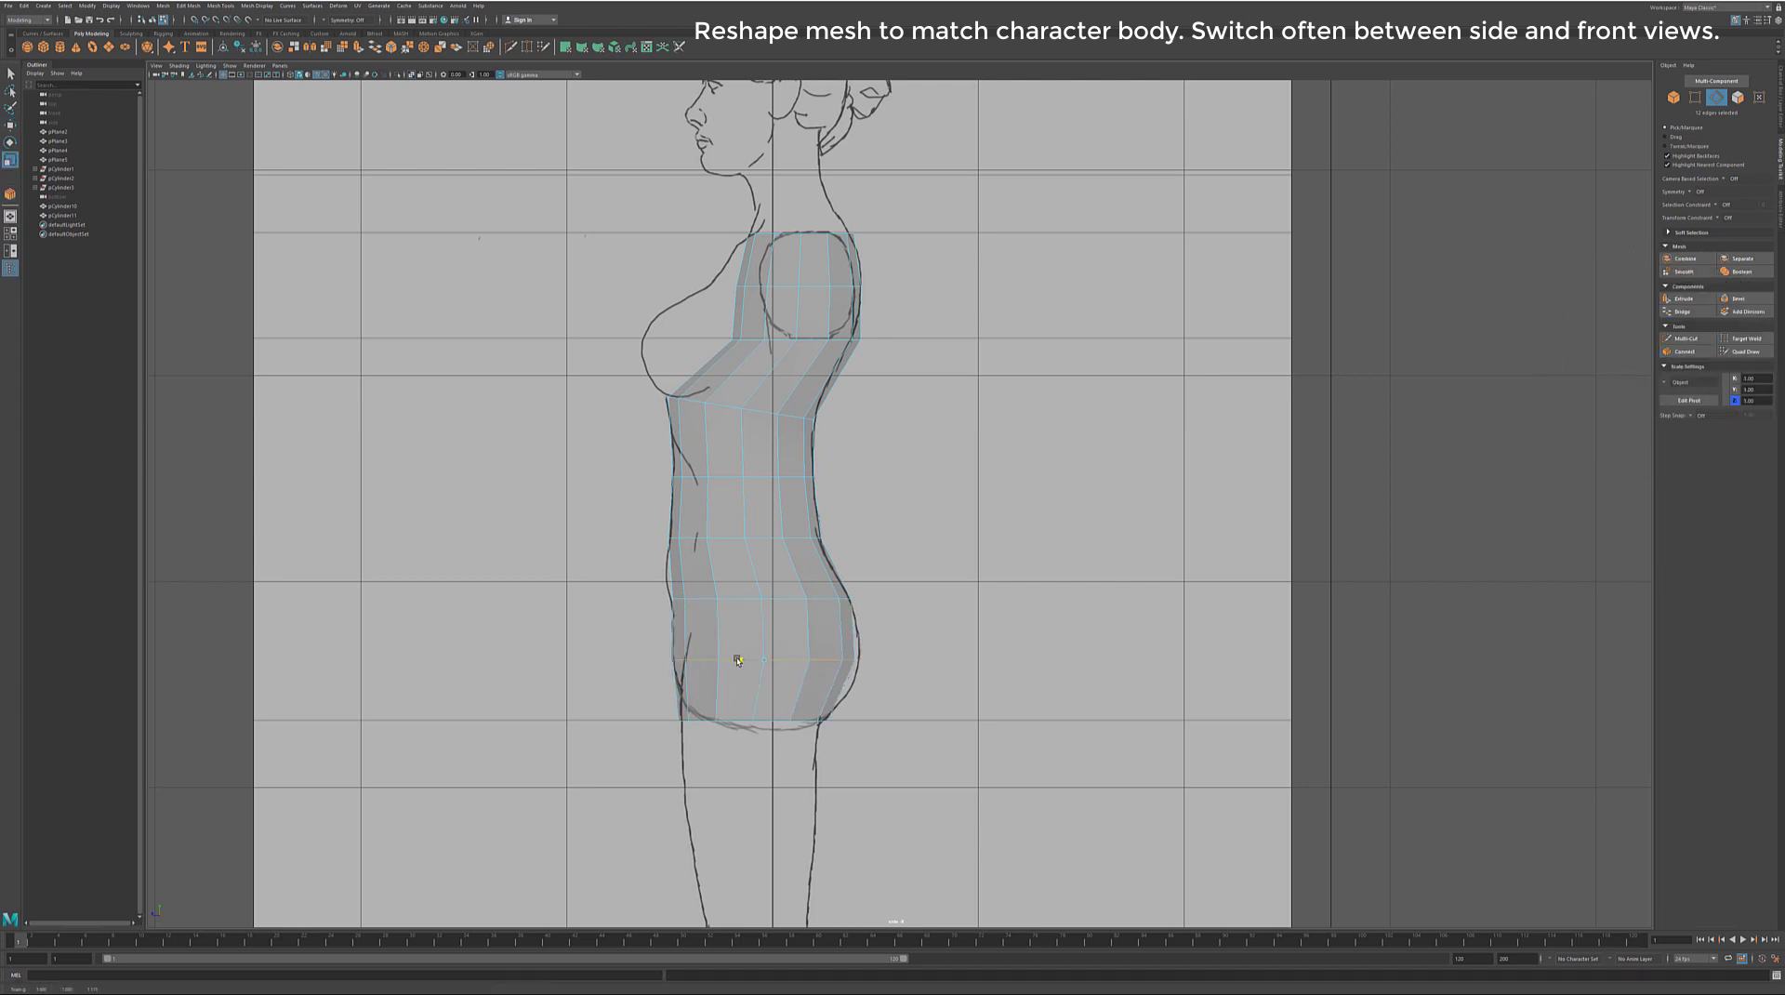
# Step: Move and rotate a chest-level edge to match the side outline
pyautogui.click(809, 340)
pyautogui.press('w')
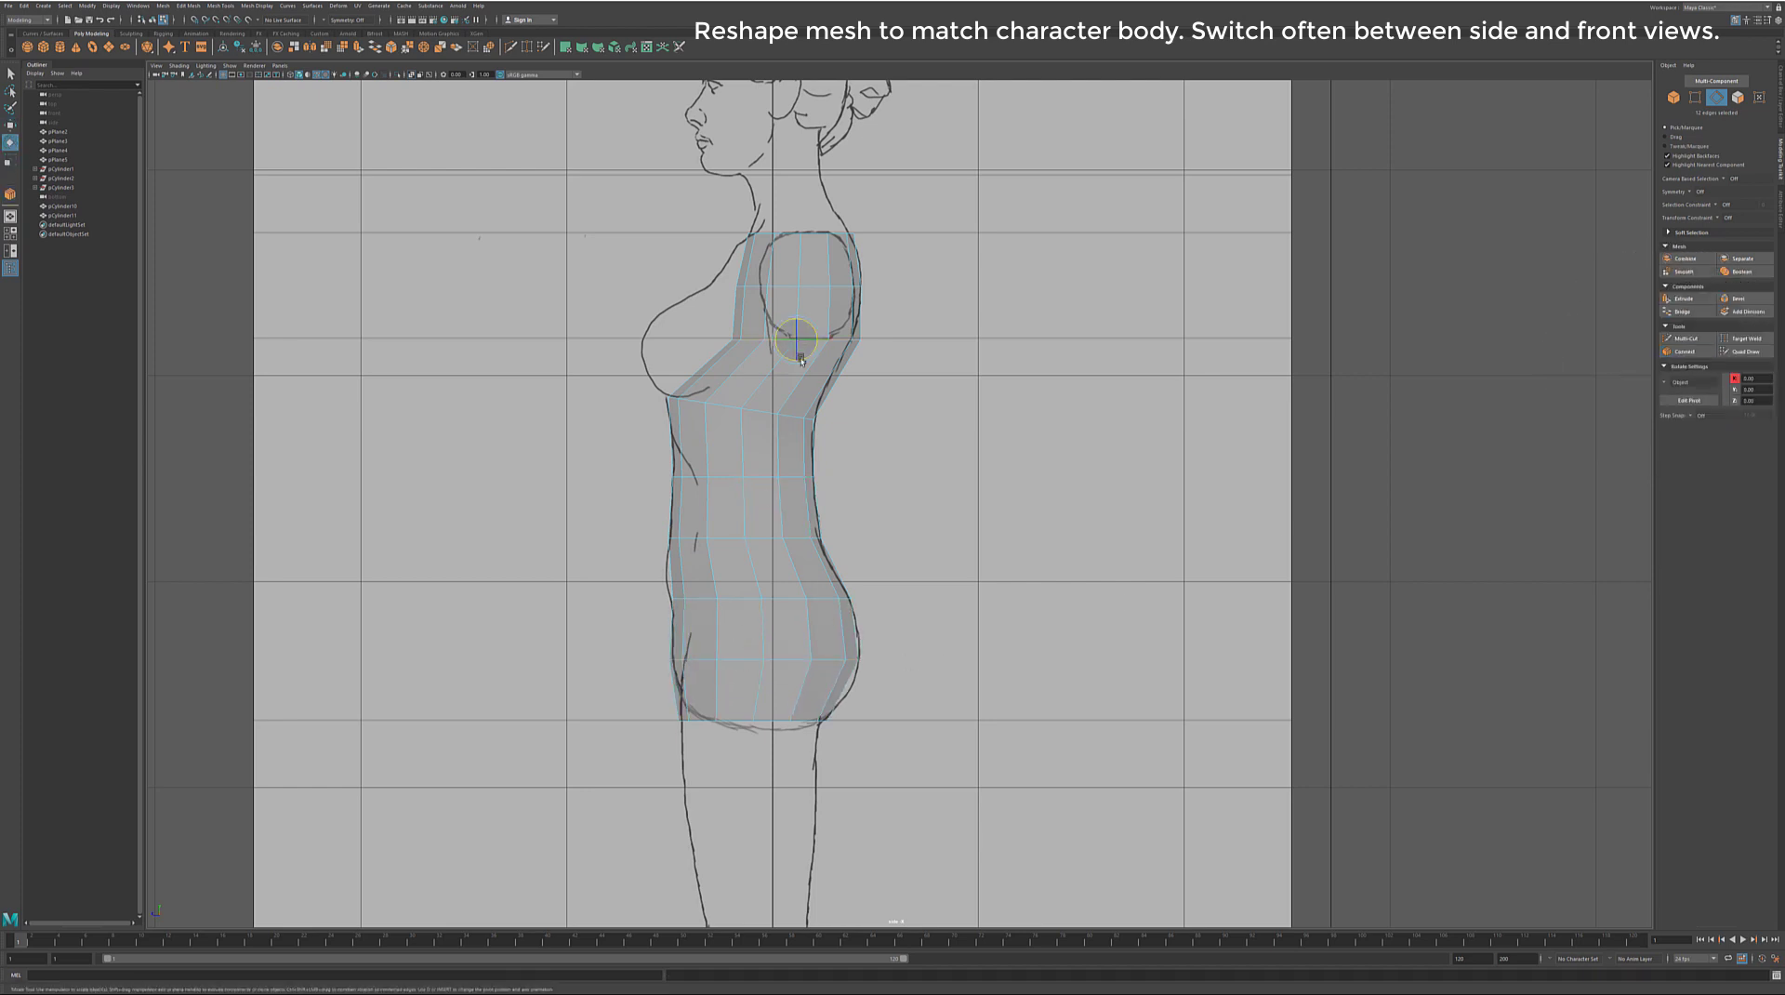
pyautogui.scroll(1, 805, 274)
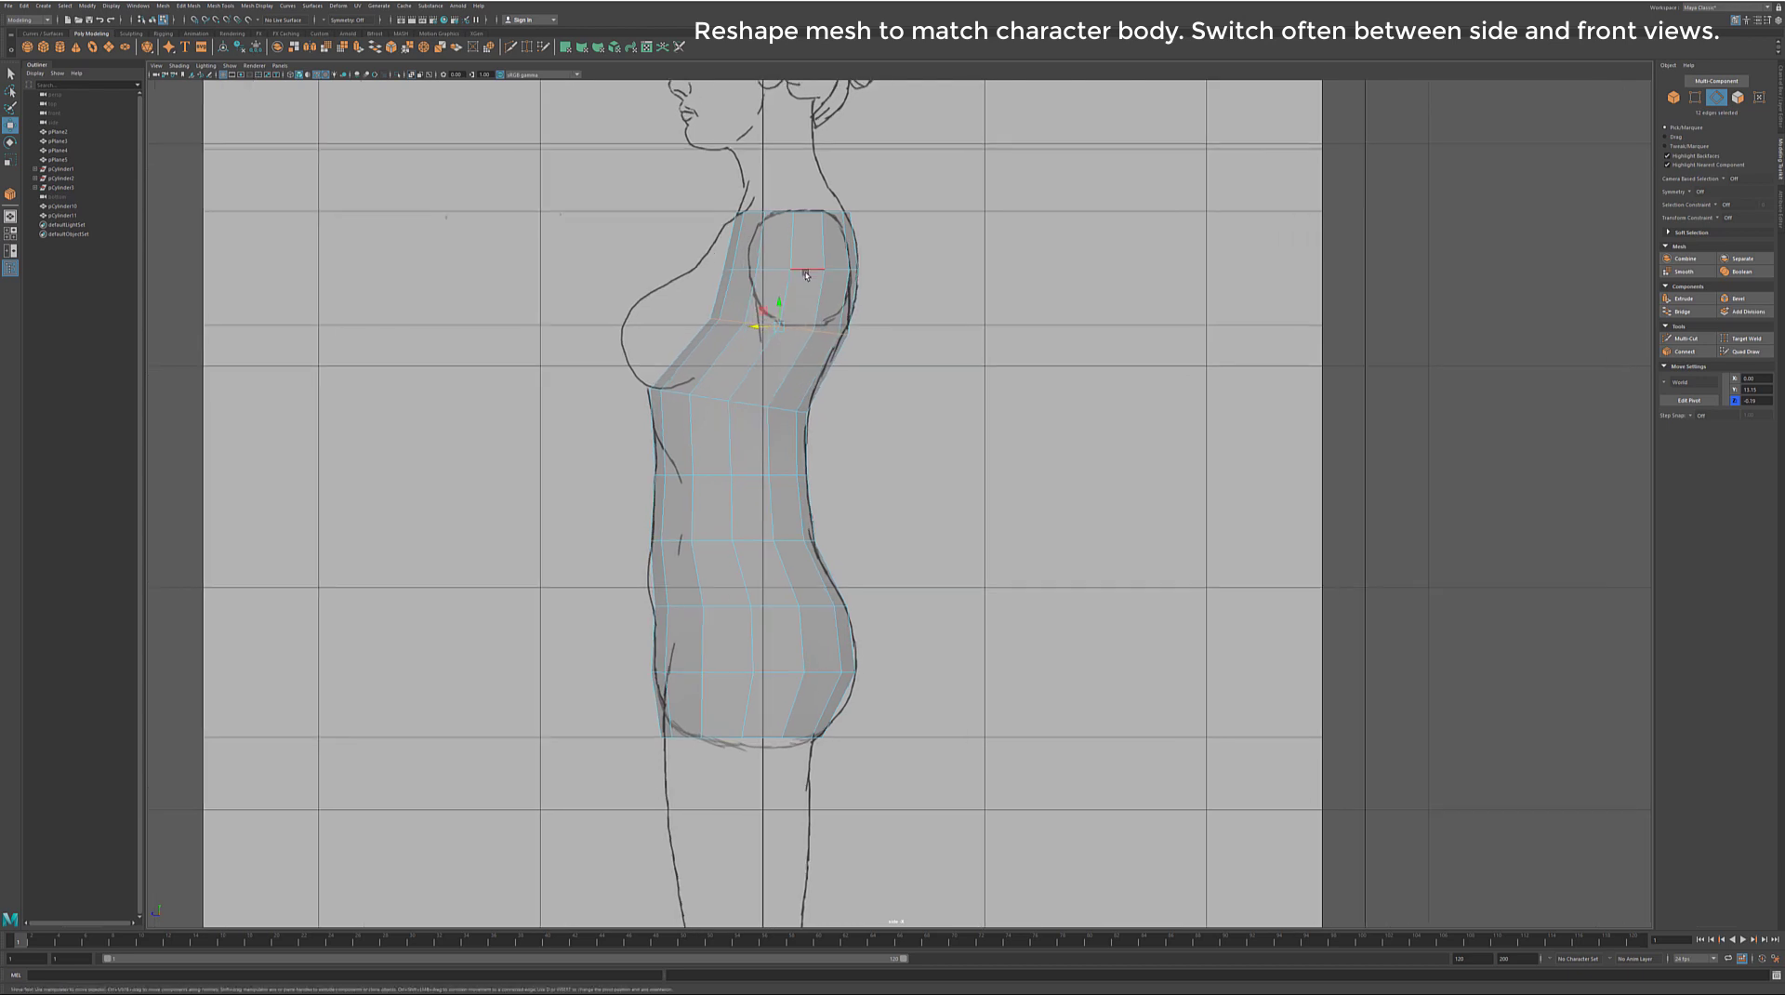
pyautogui.press('e')
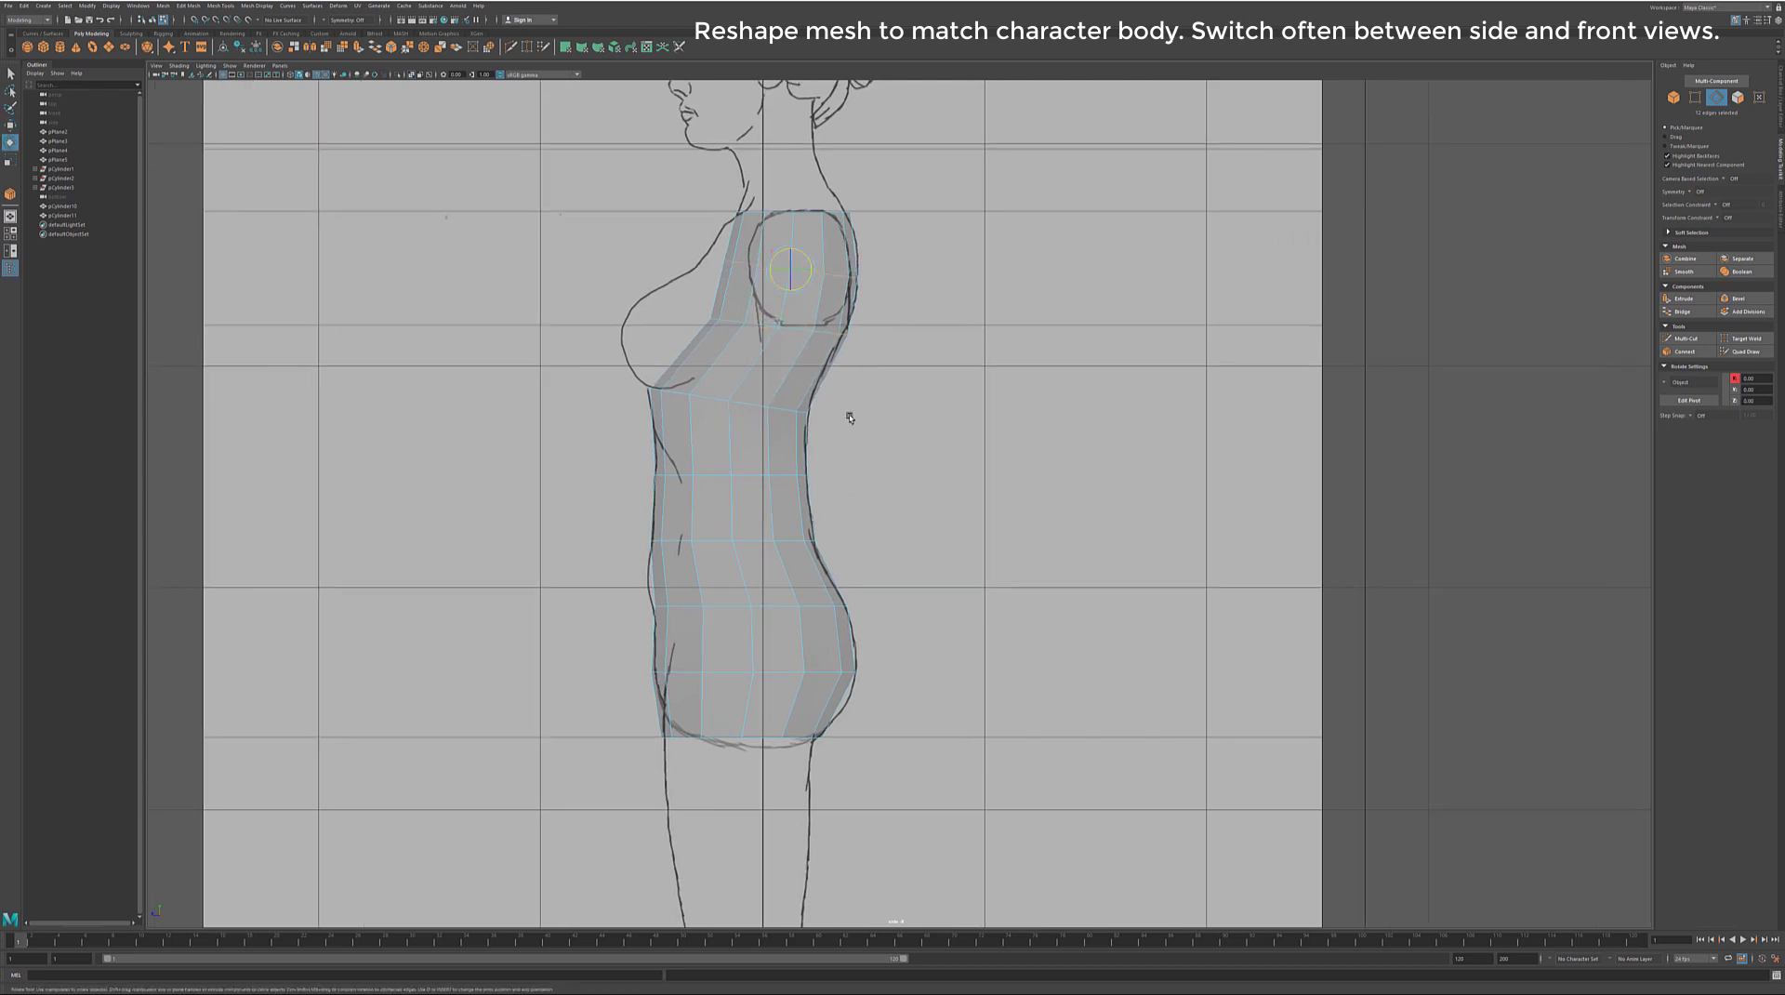
pyautogui.scroll(6, 848, 418)
pyautogui.press('w')
pyautogui.press('F9')
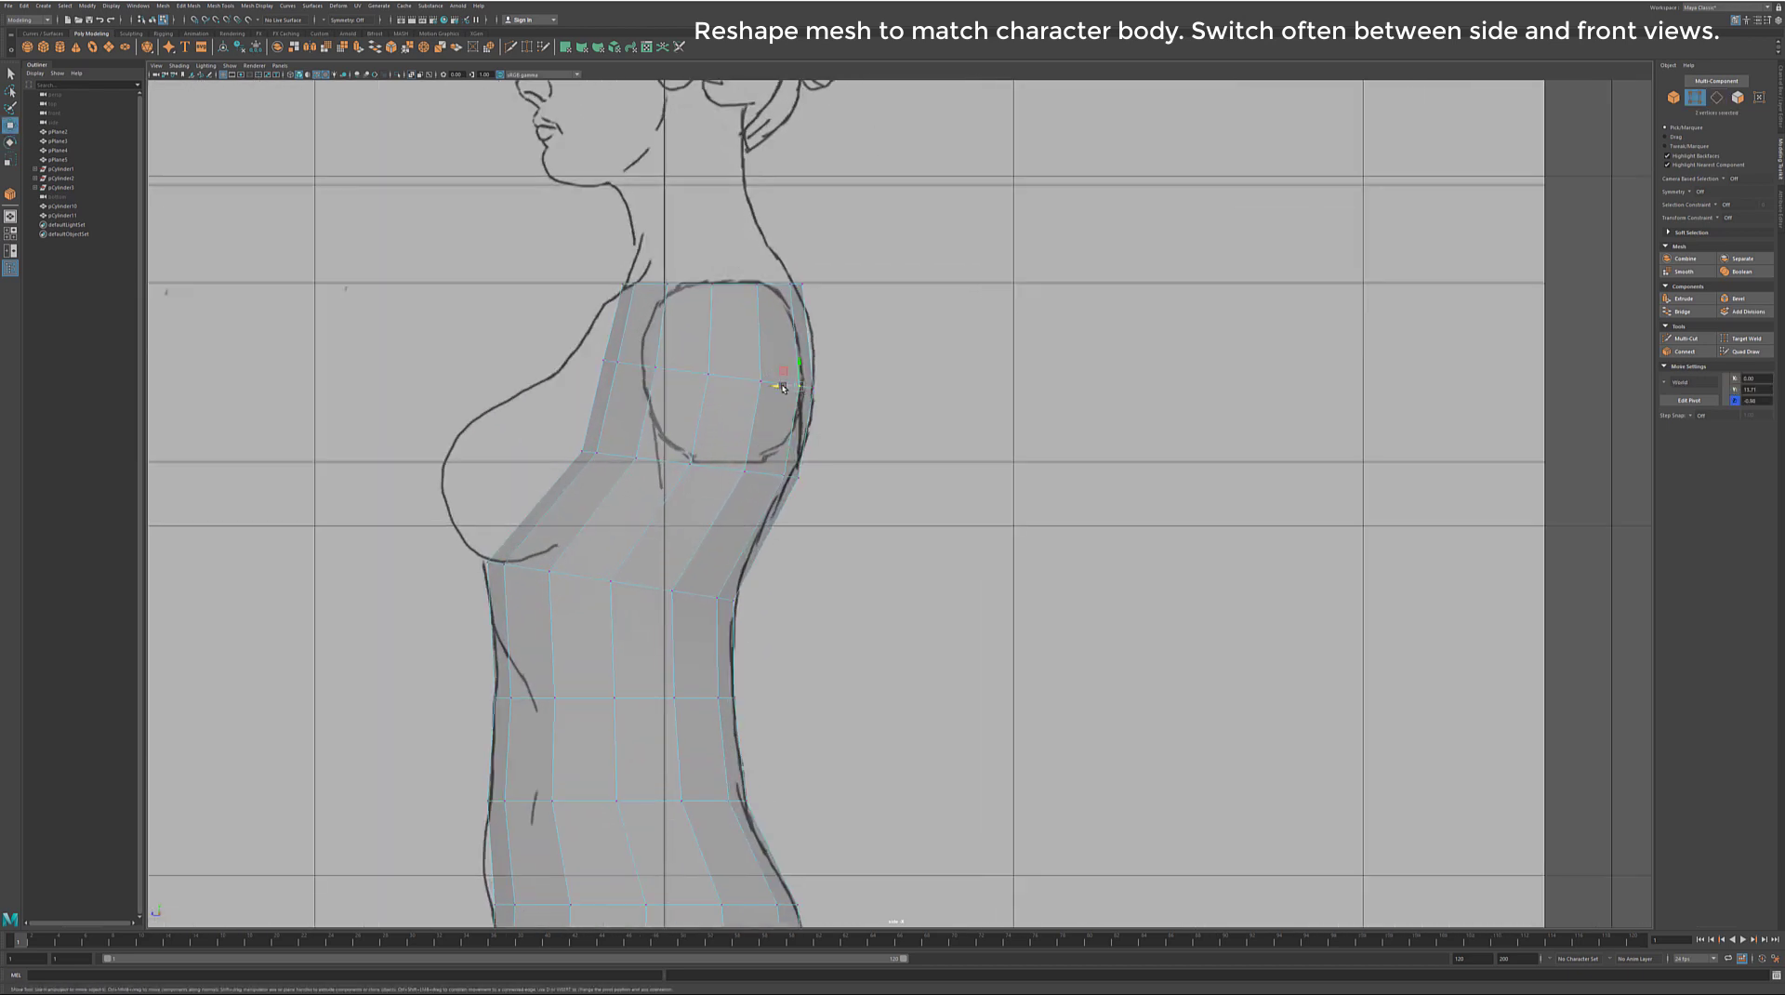
# Step: Nudge back shoulder, waist and hip vertices out to the side reference's back and buttocks curve
pyautogui.moveTo(776, 367); pyautogui.dragTo(736, 463)
pyautogui.moveTo(718, 599); pyautogui.dragTo(729, 600)
pyautogui.keyDown('alt'); pyautogui.moveTo(729, 599); pyautogui.dragTo(688, 302, button='middle'); pyautogui.keyUp('alt')
pyautogui.moveTo(693, 514); pyautogui.dragTo(679, 514)
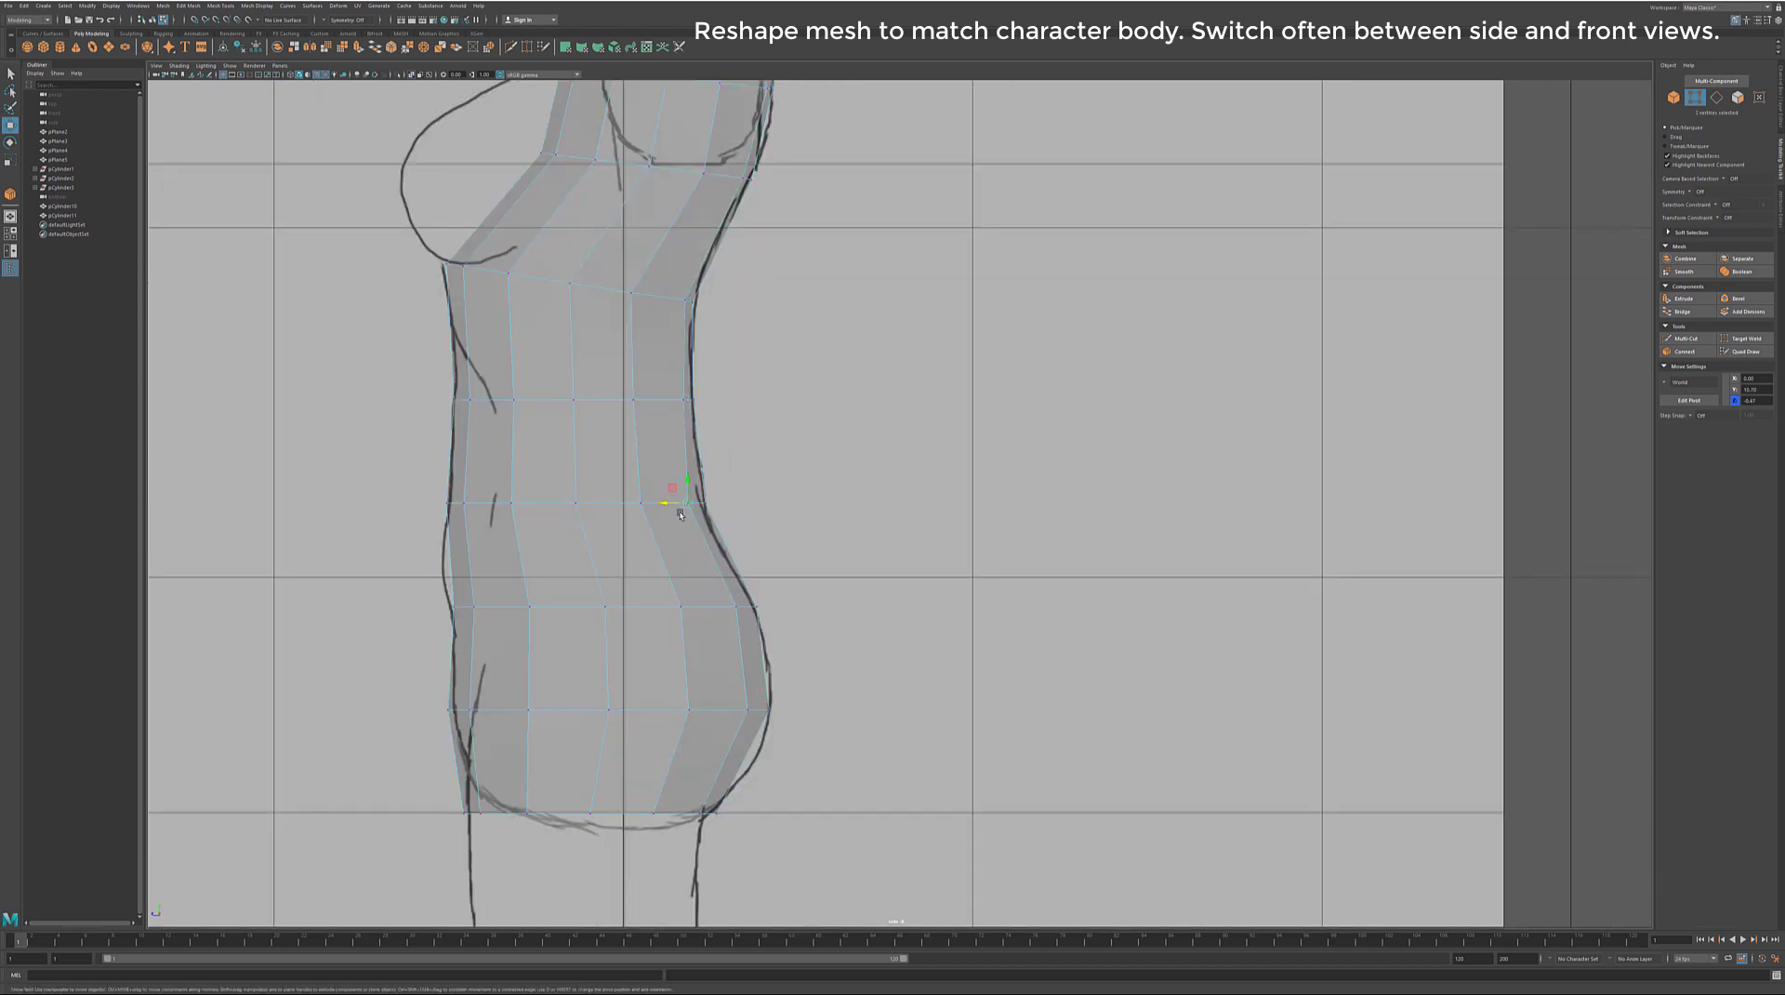
pyautogui.click(739, 606)
pyautogui.moveTo(739, 613); pyautogui.dragTo(755, 613)
pyautogui.click(758, 710)
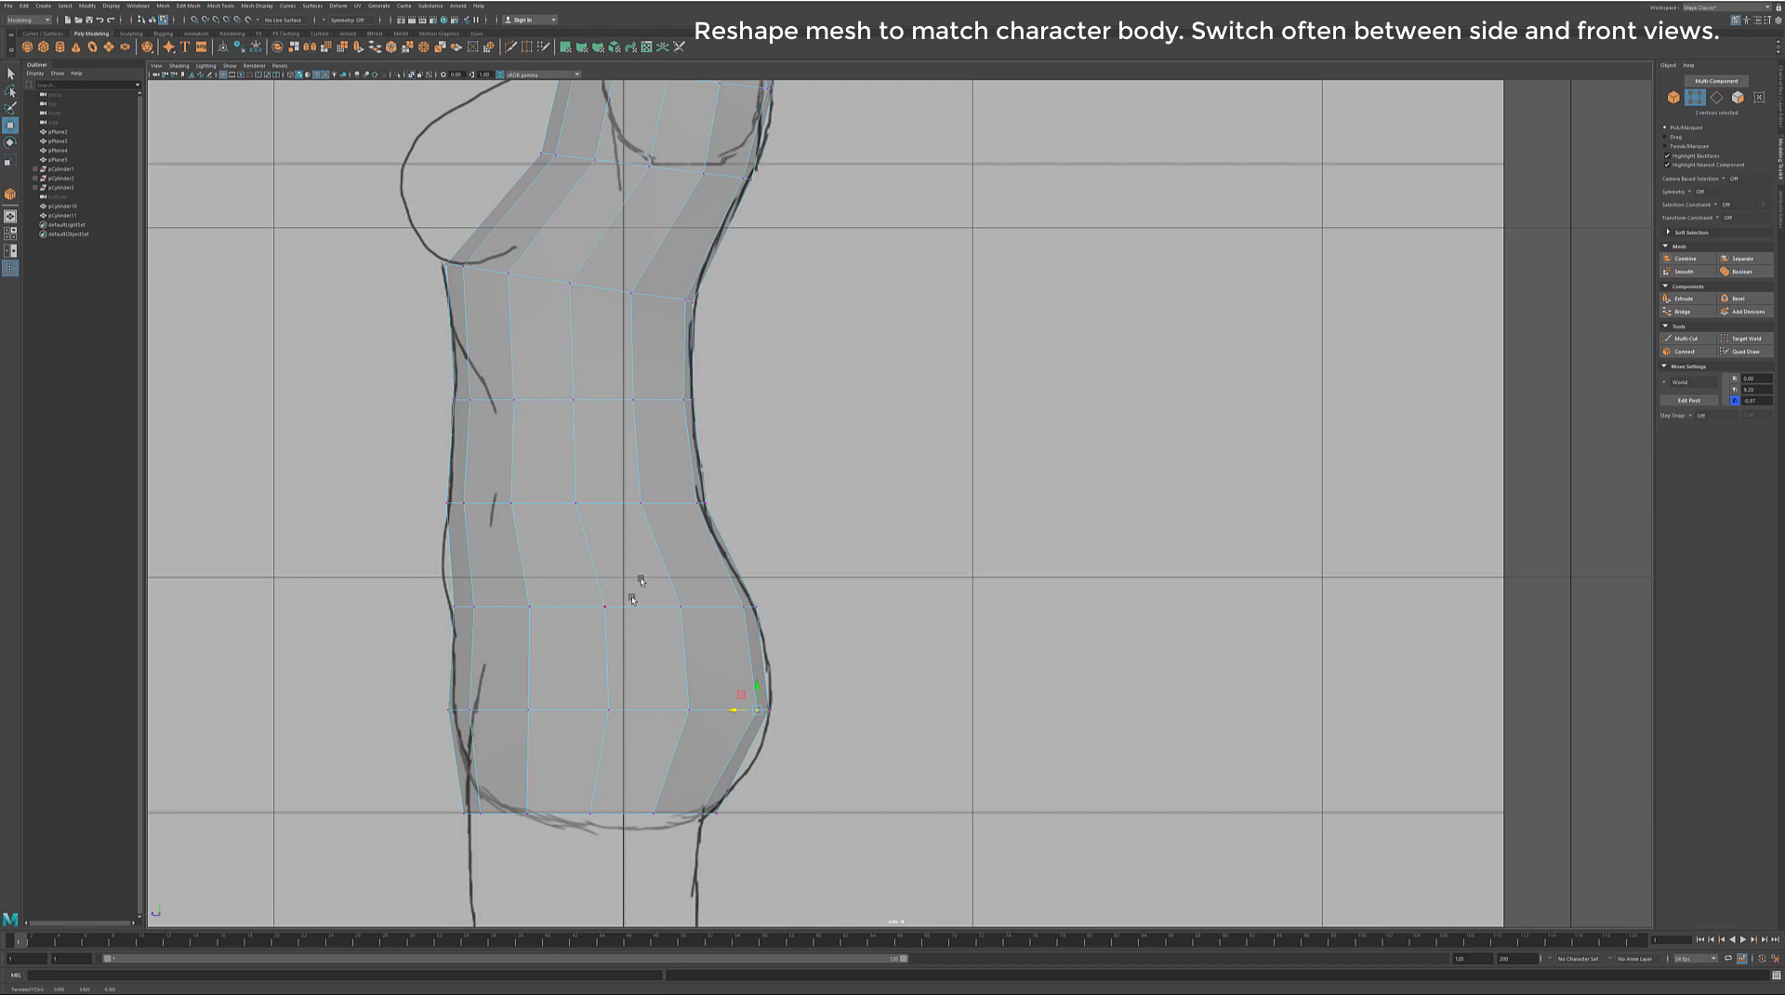
# Step: Push waist, chest and shoulder vertices onto the side reference outline
pyautogui.moveTo(639, 503); pyautogui.dragTo(660, 503)
pyautogui.click(610, 291)
pyautogui.keyDown('alt'); pyautogui.moveTo(610, 291); pyautogui.dragTo(639, 499, button='middle'); pyautogui.keyUp('alt')
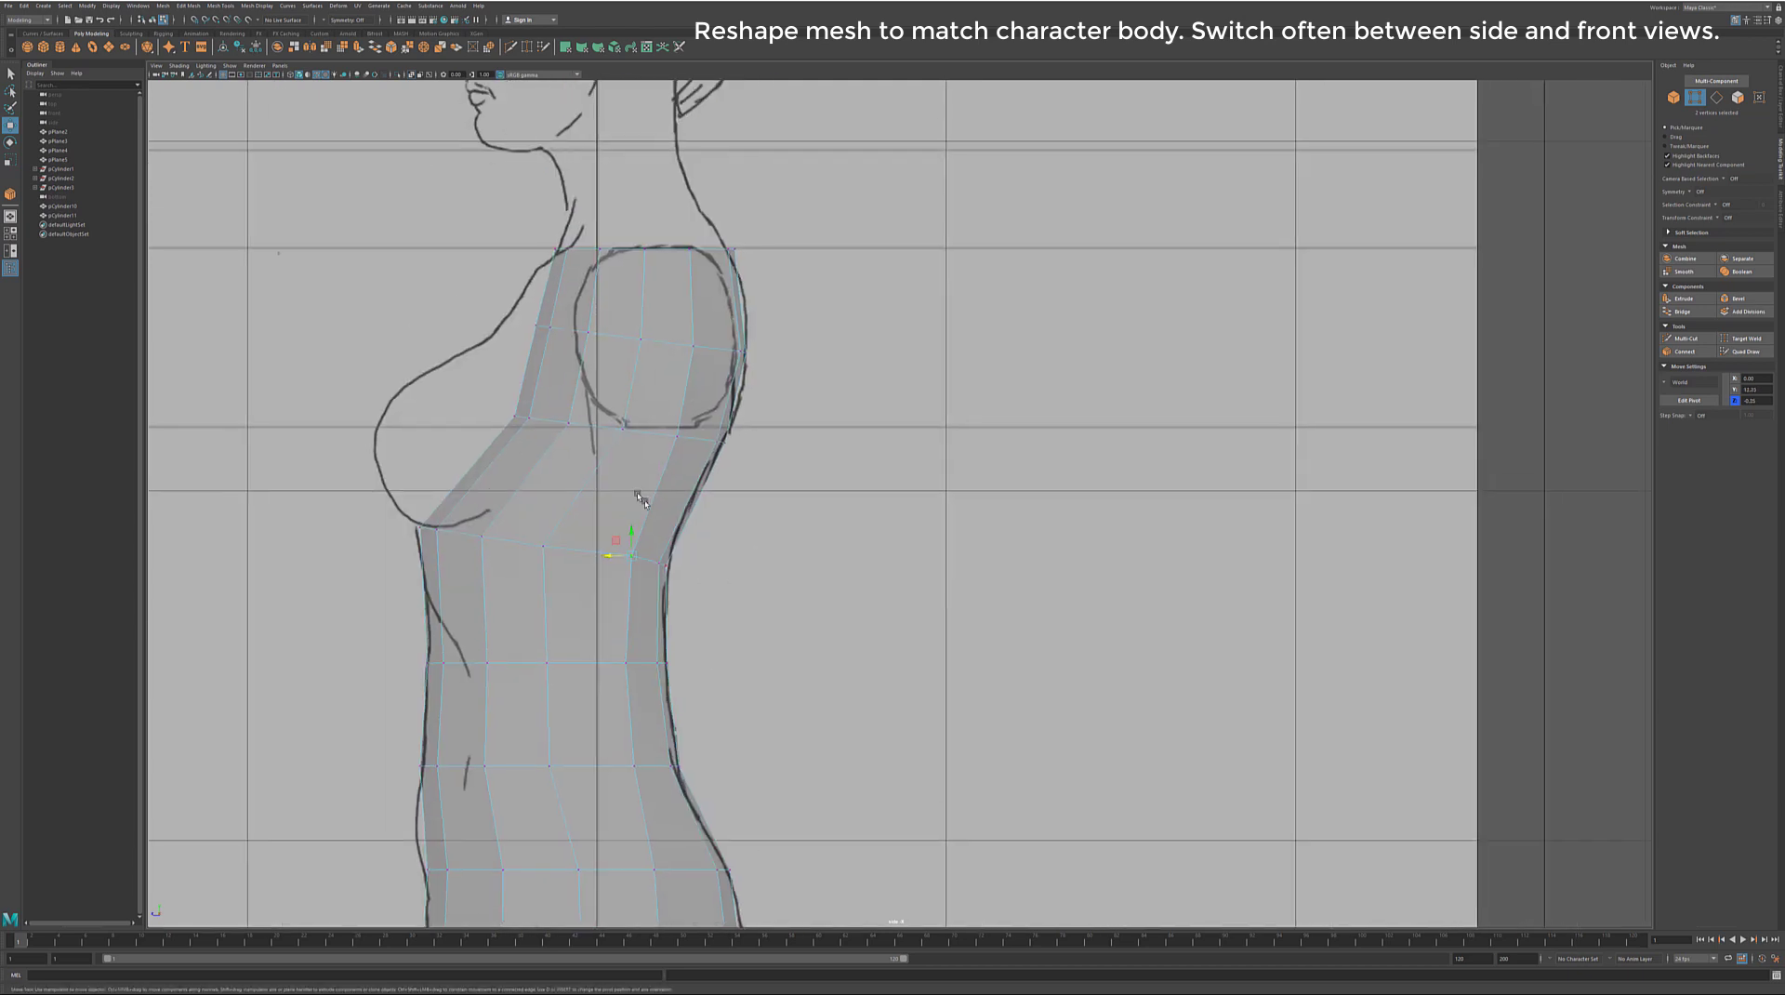
pyautogui.moveTo(537, 429); pyautogui.dragTo(505, 412)
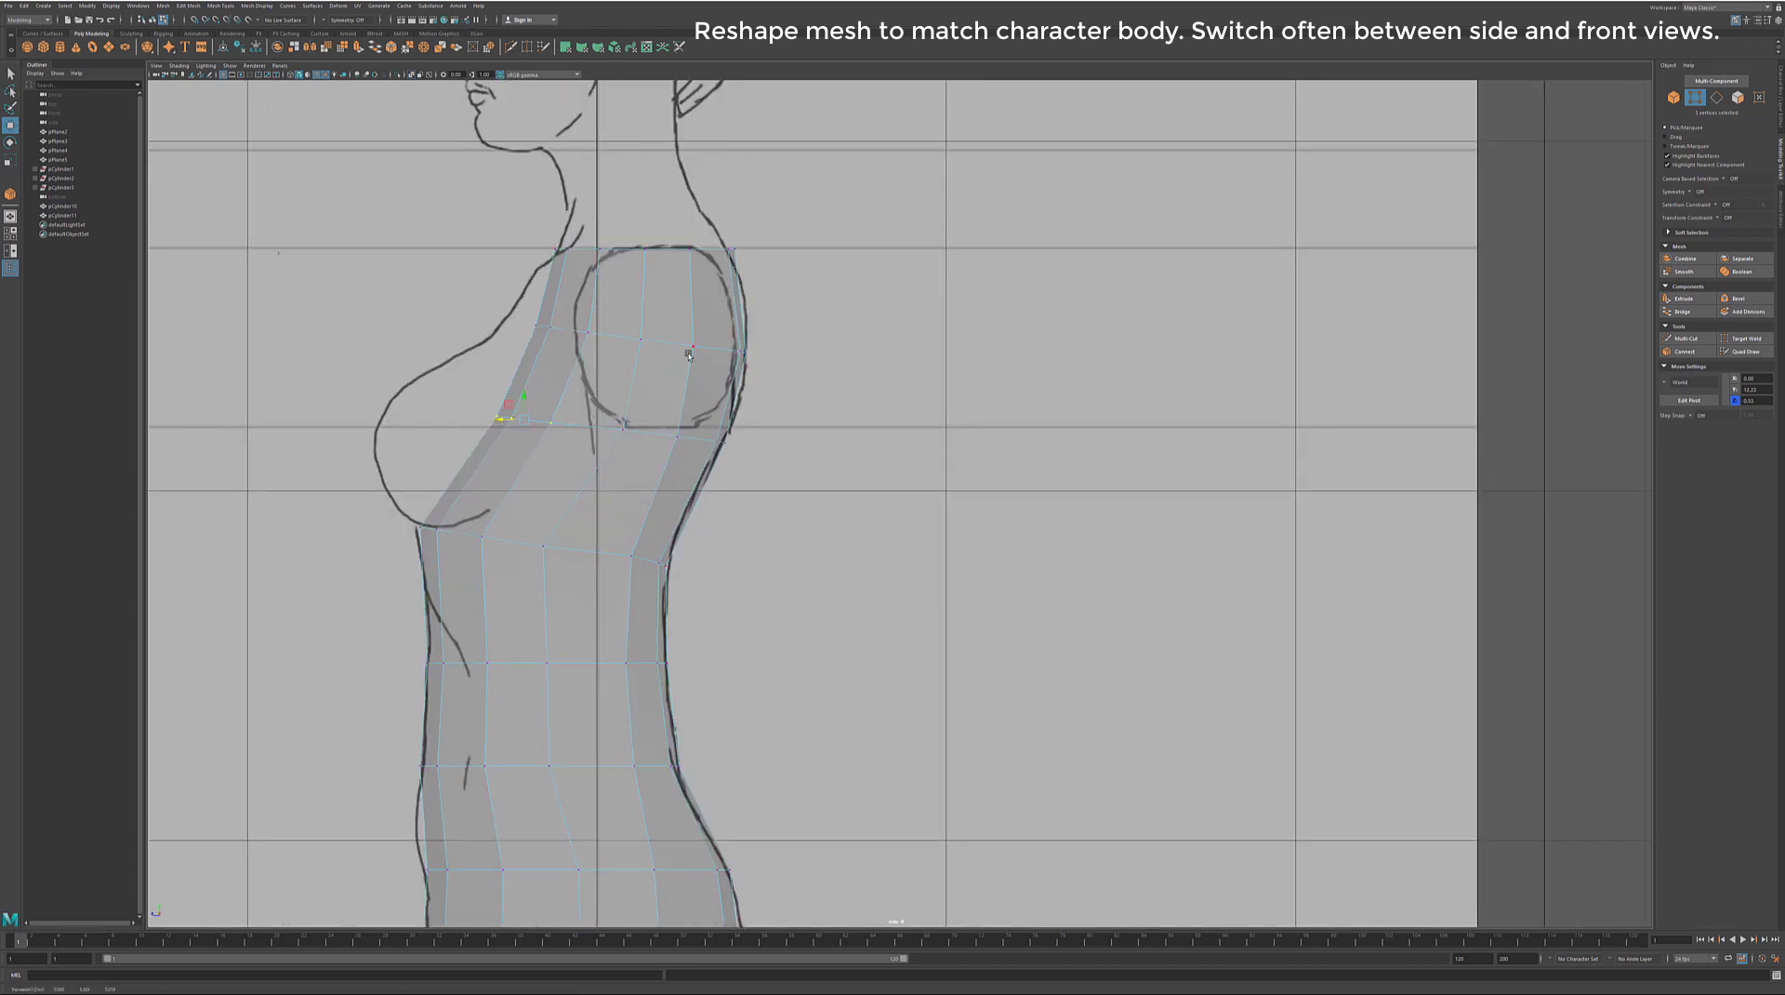
pyautogui.moveTo(693, 346); pyautogui.dragTo(716, 346)
pyautogui.click(559, 330)
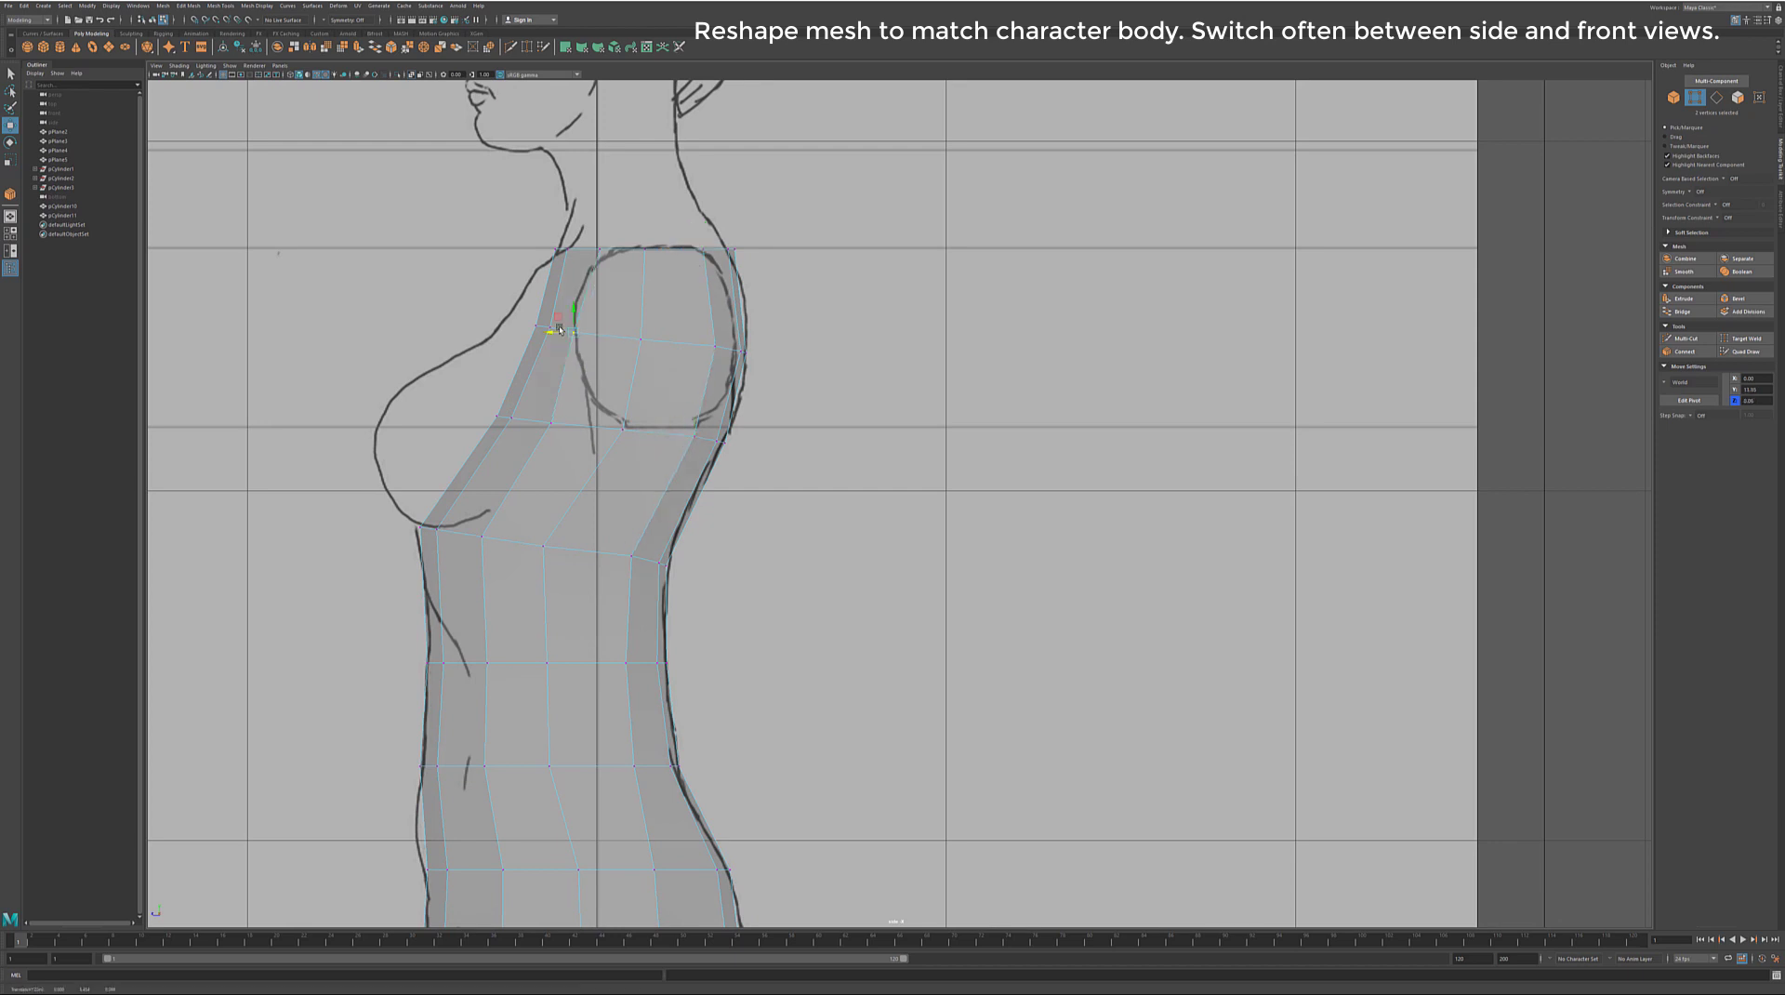
pyautogui.click(522, 422)
pyautogui.scroll(-3, 620, 555)
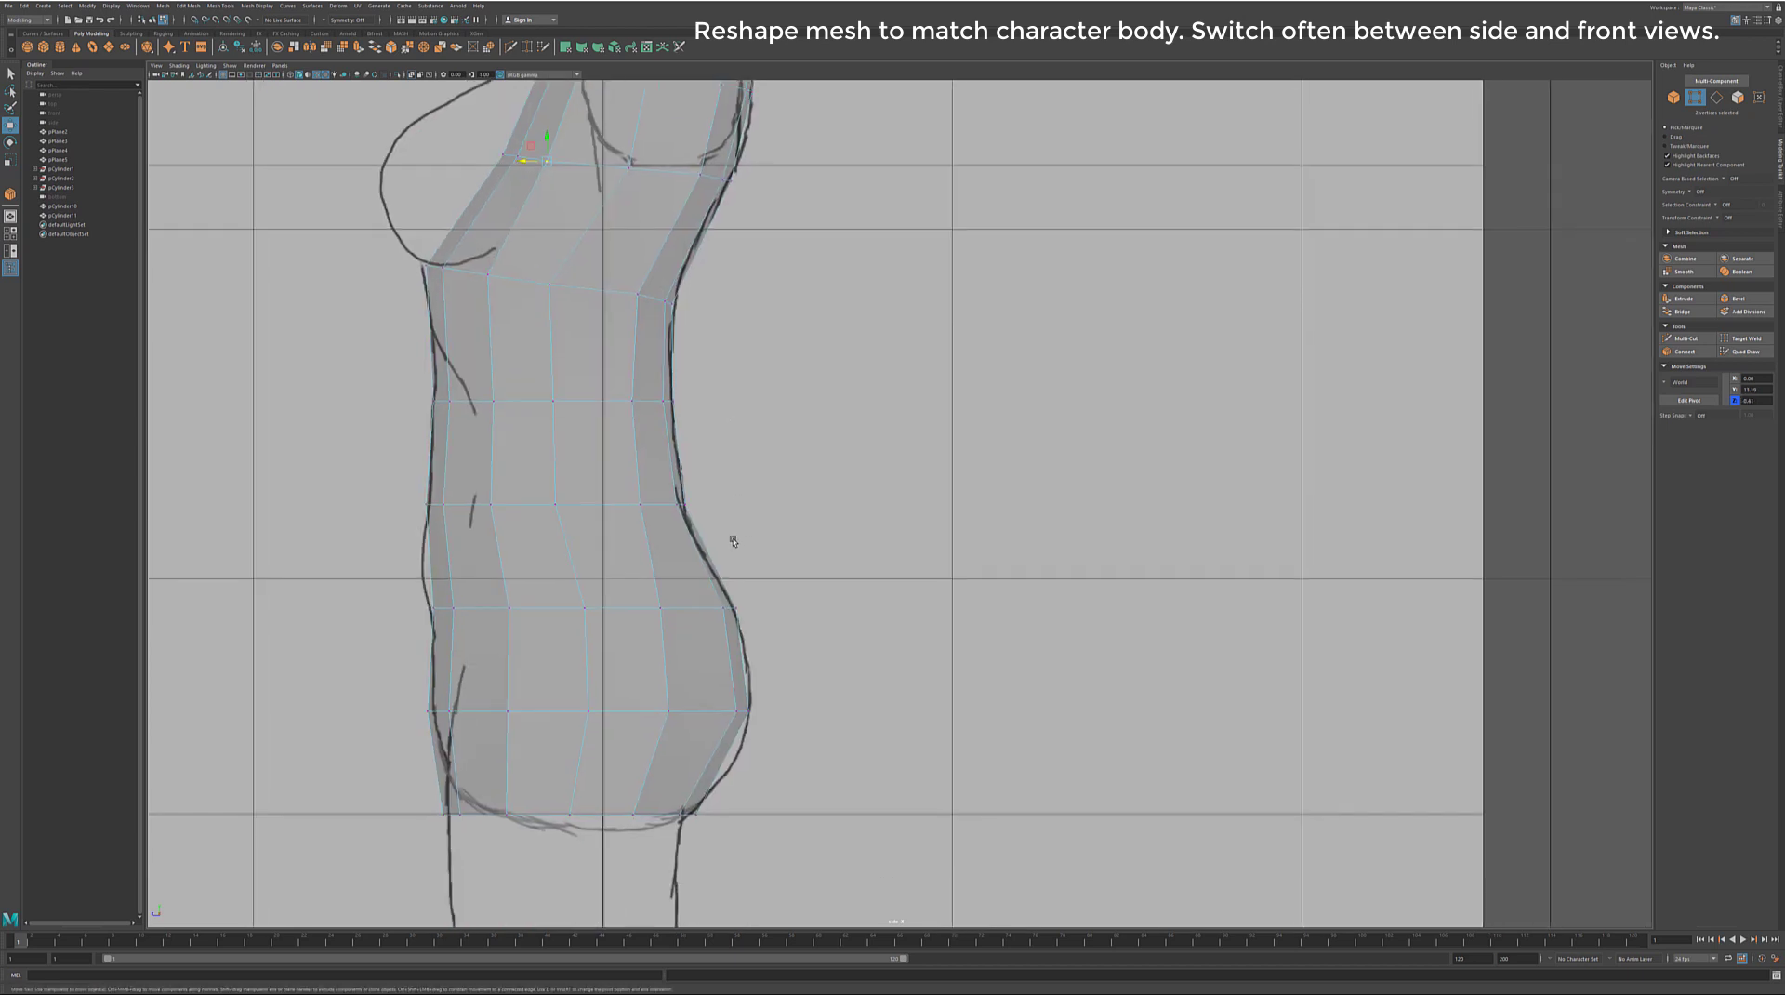
# Step: In front view, select the chest vertex loop, raise it slightly and narrow it
pyautogui.press('space')
pyautogui.press('space')
pyautogui.press('r')
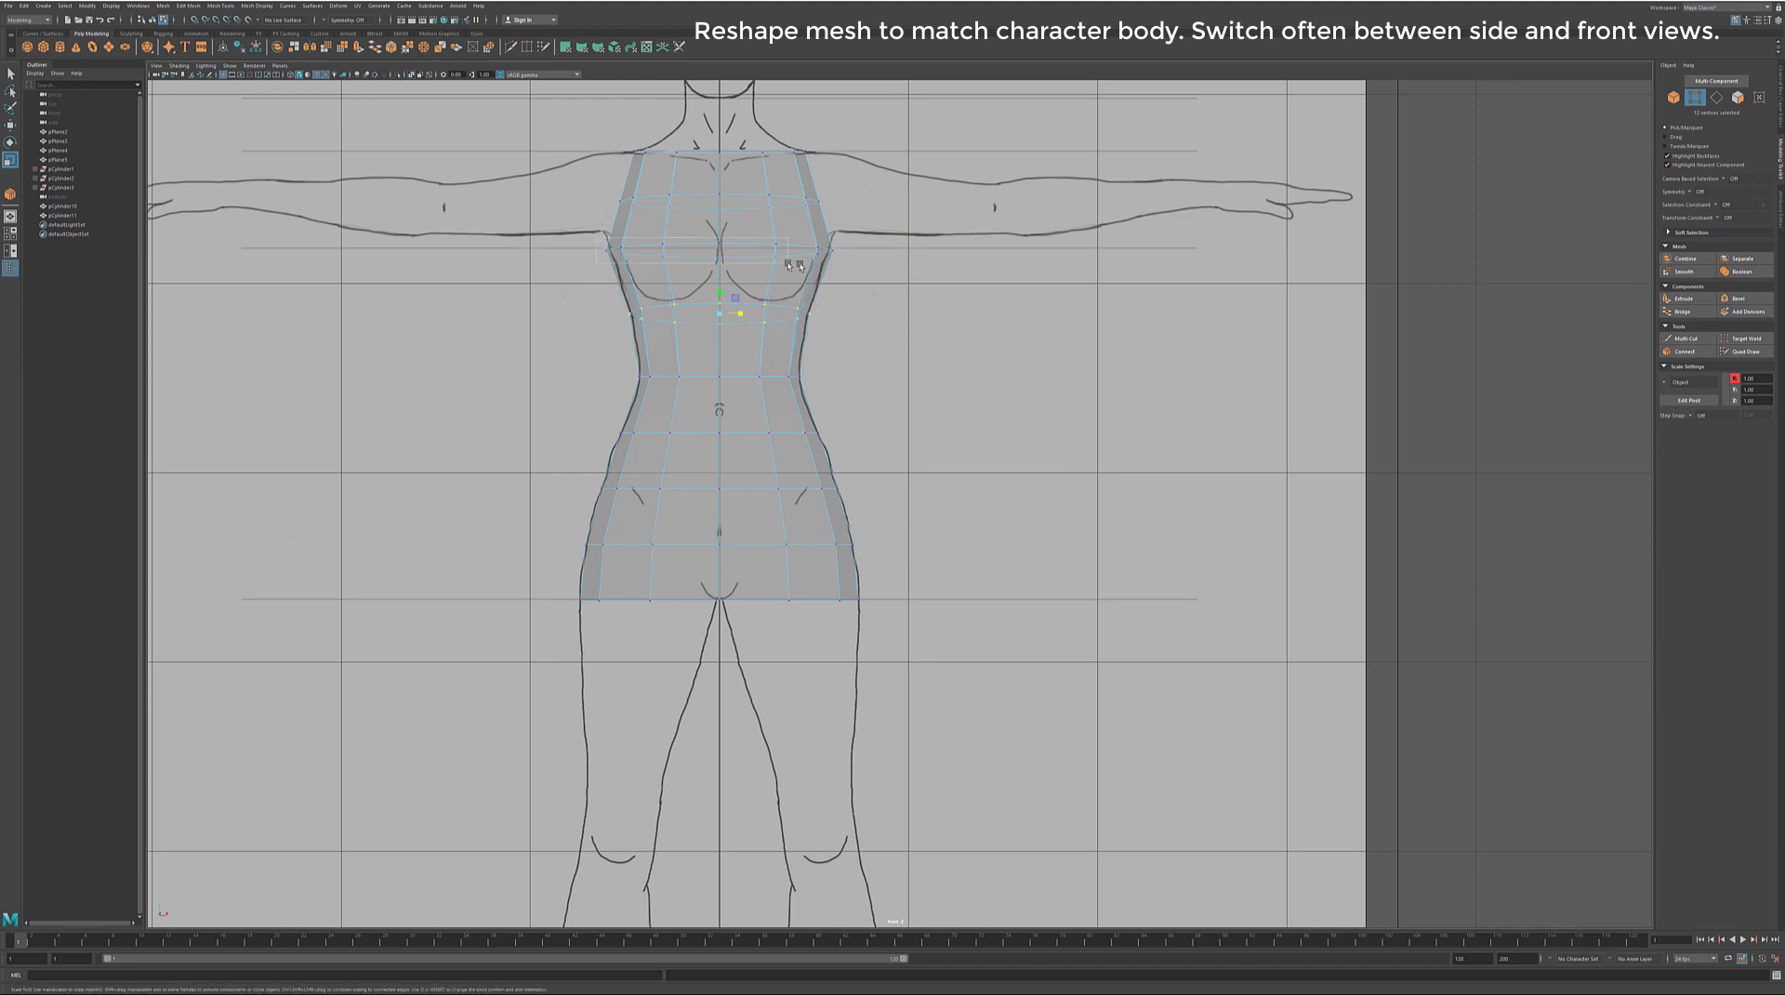
pyautogui.doubleClick(738, 249)
pyautogui.press('w')
pyautogui.moveTo(719, 232); pyautogui.dragTo(739, 243)
pyautogui.press('r')
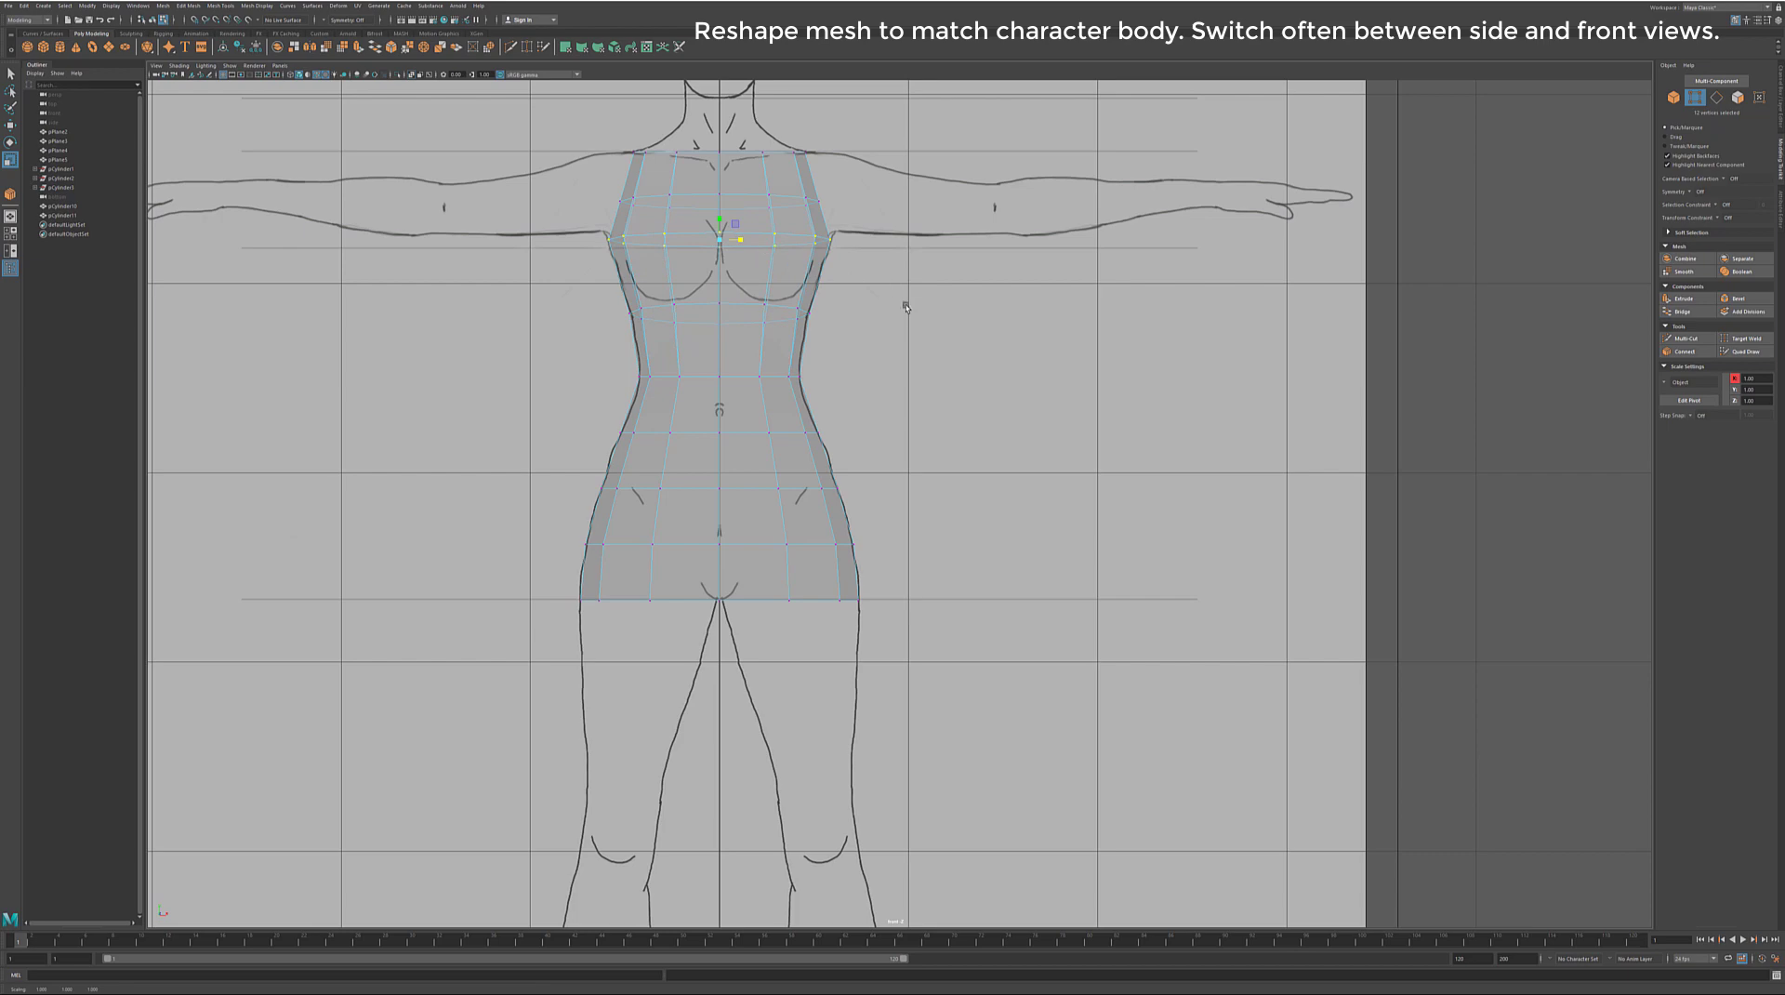
# Step: Raise the top opening's edge loop up to the neck line and scale it
pyautogui.press('space')
pyautogui.press('space')
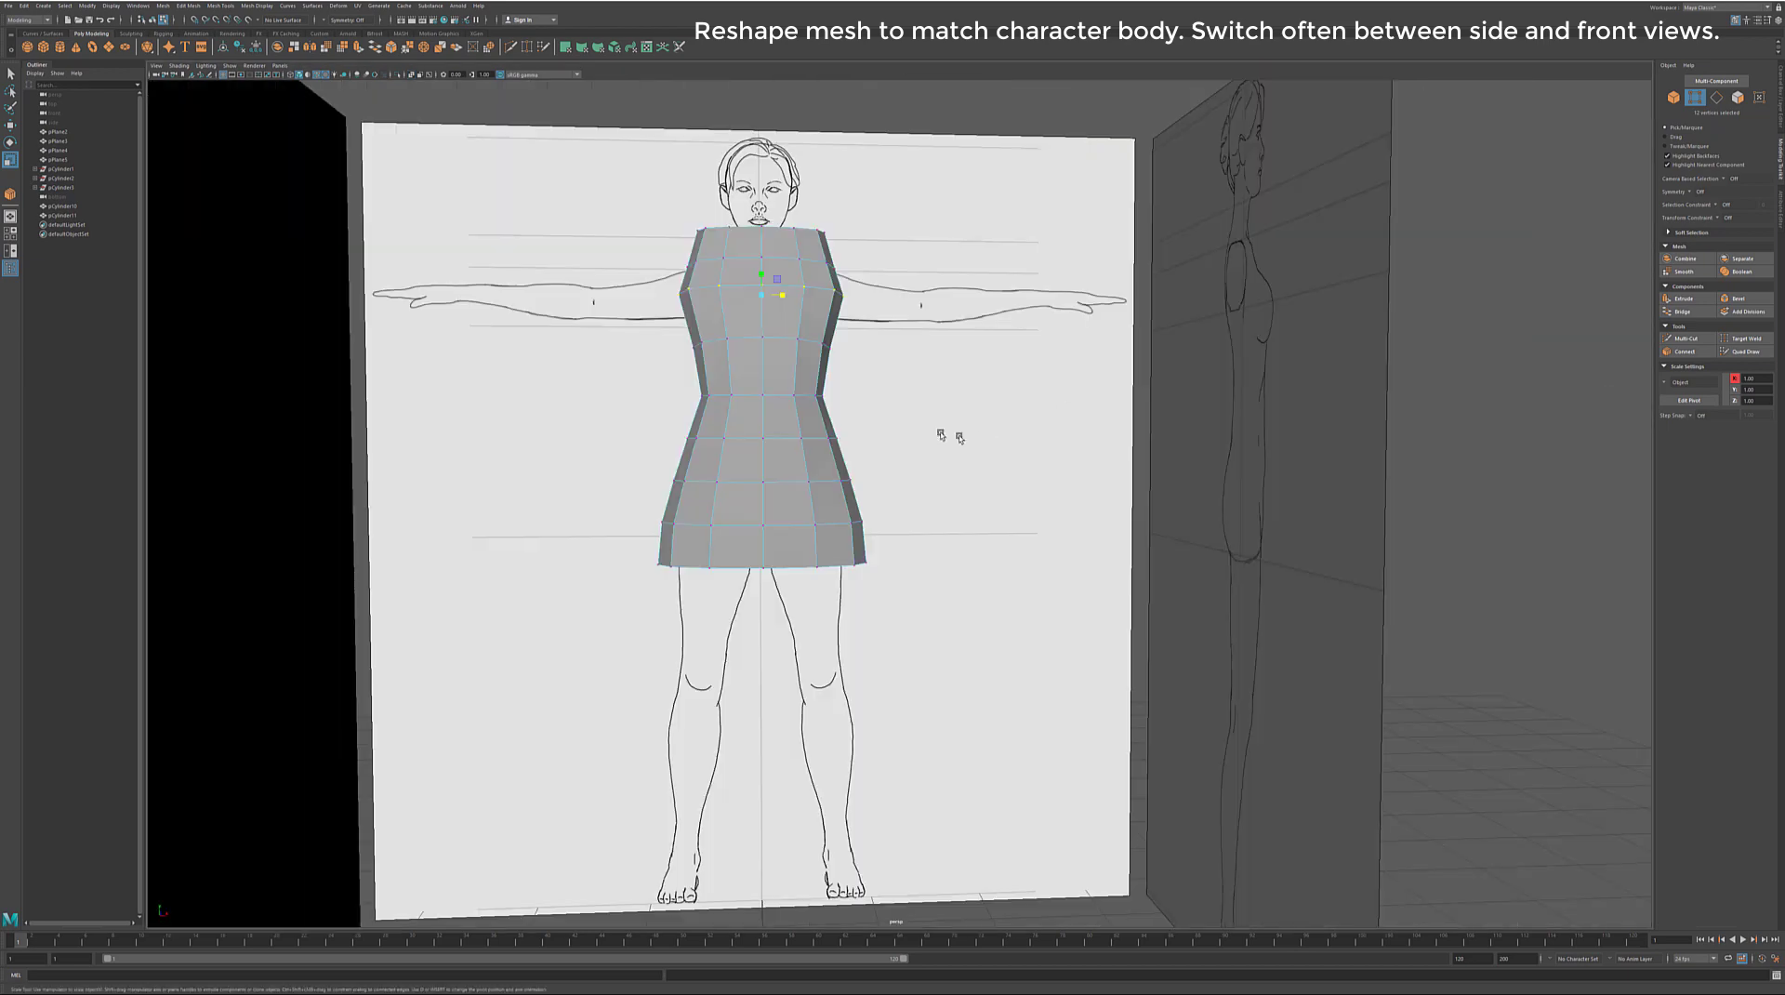
pyautogui.press('f')
pyautogui.click(1716, 97)
pyautogui.press('w')
pyautogui.press('space')
pyautogui.press('space')
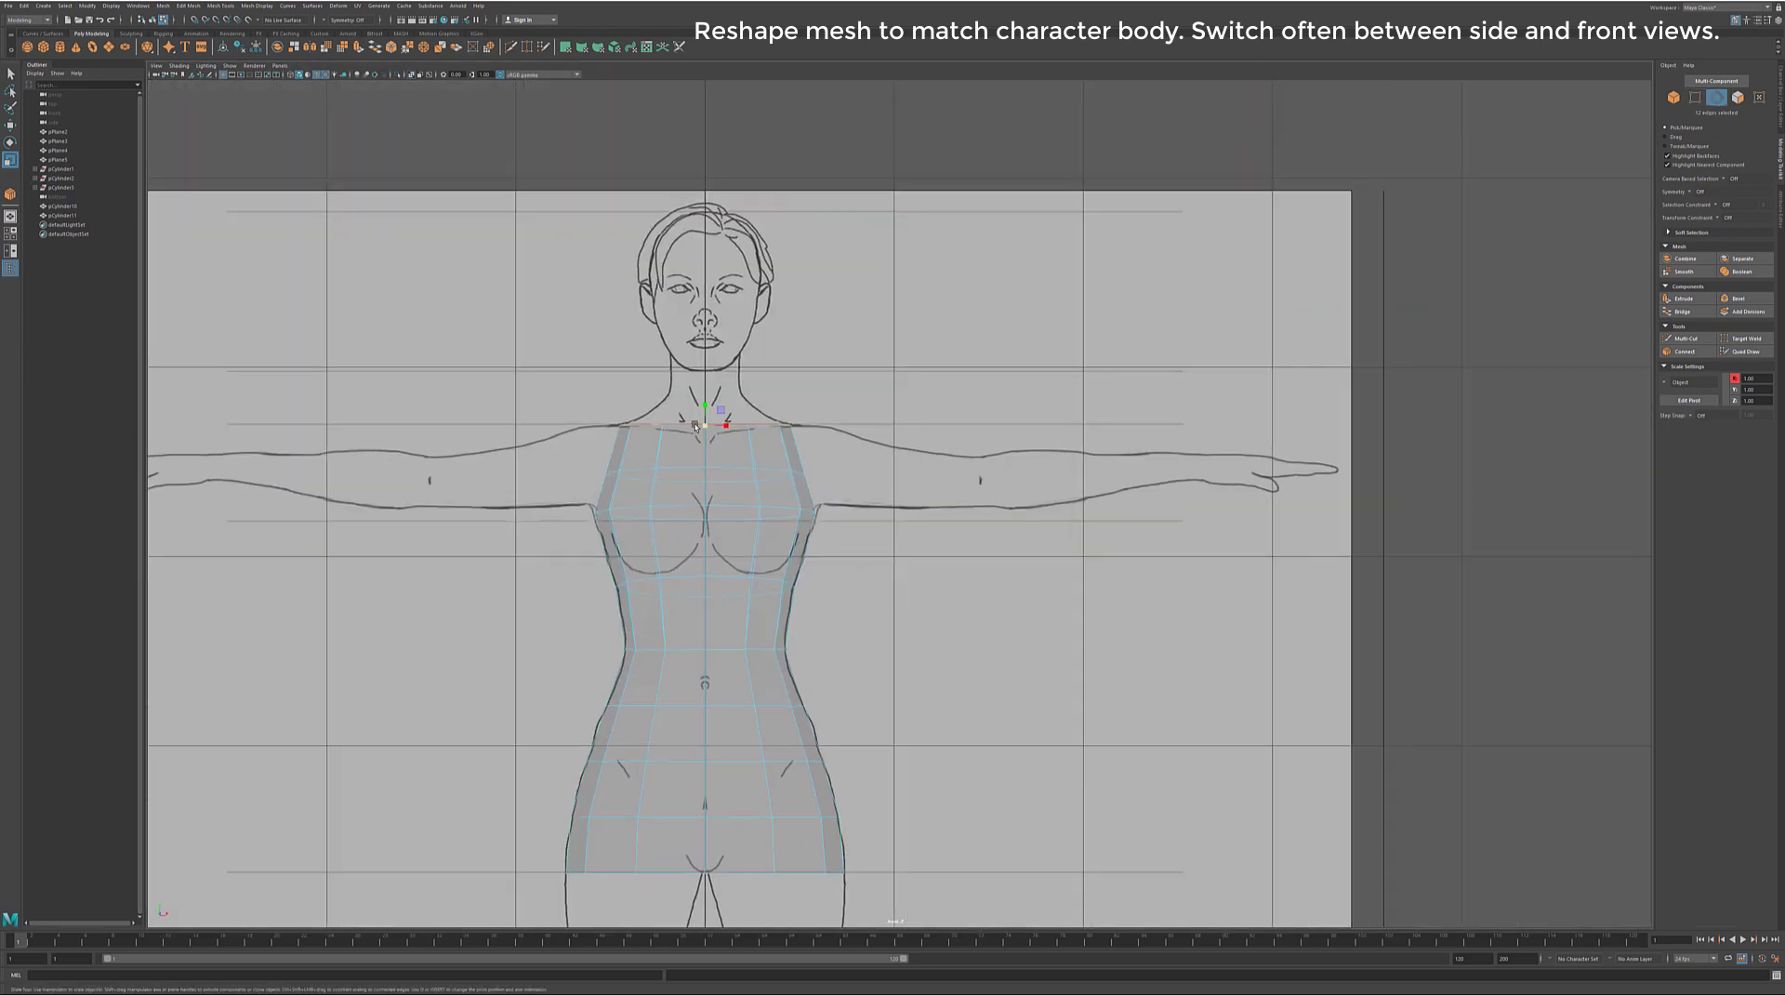
pyautogui.moveTo(704, 401)
pyautogui.mouseDown()
pyautogui.moveTo(704, 370)
pyautogui.moveTo(720, 398)
pyautogui.mouseUp()
pyautogui.press('r')
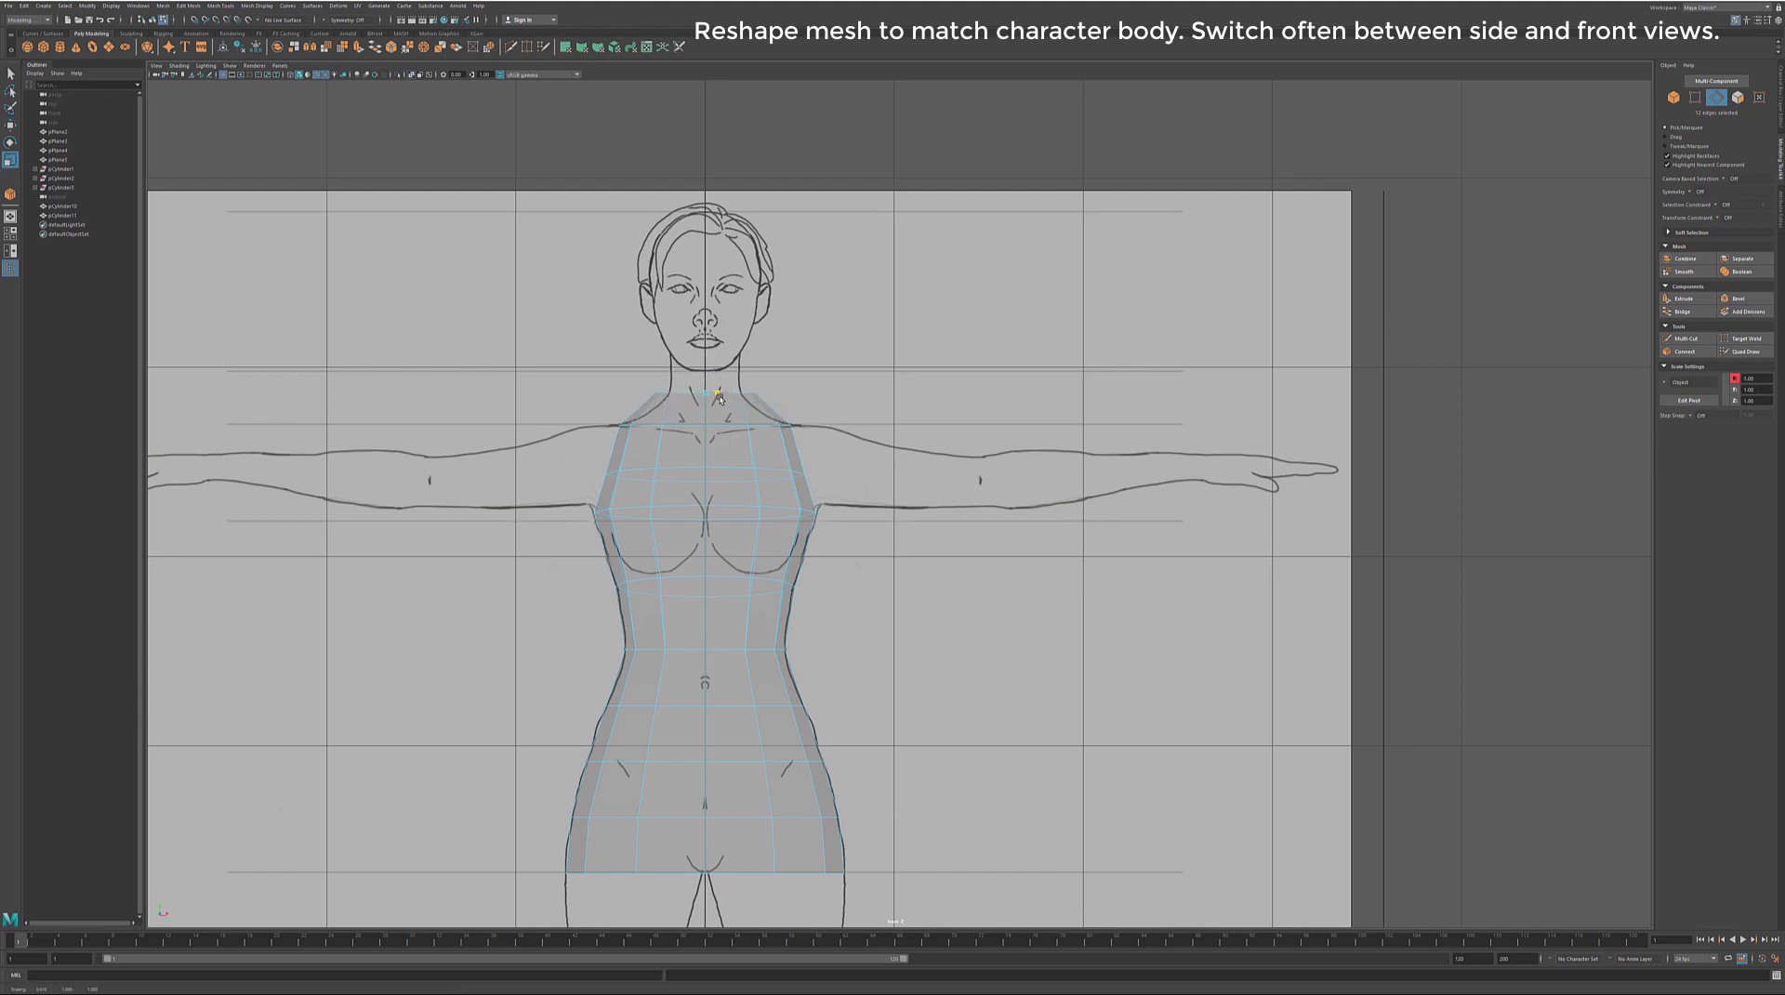
pyautogui.press('space')
pyautogui.press('space')
# Step: Tilt the neck loop to follow the throat, raise it toward the chin and narrow its top
pyautogui.keyDown('alt'); pyautogui.moveTo(1004, 598); pyautogui.dragTo(967, 921, button='middle'); pyautogui.keyUp('alt')
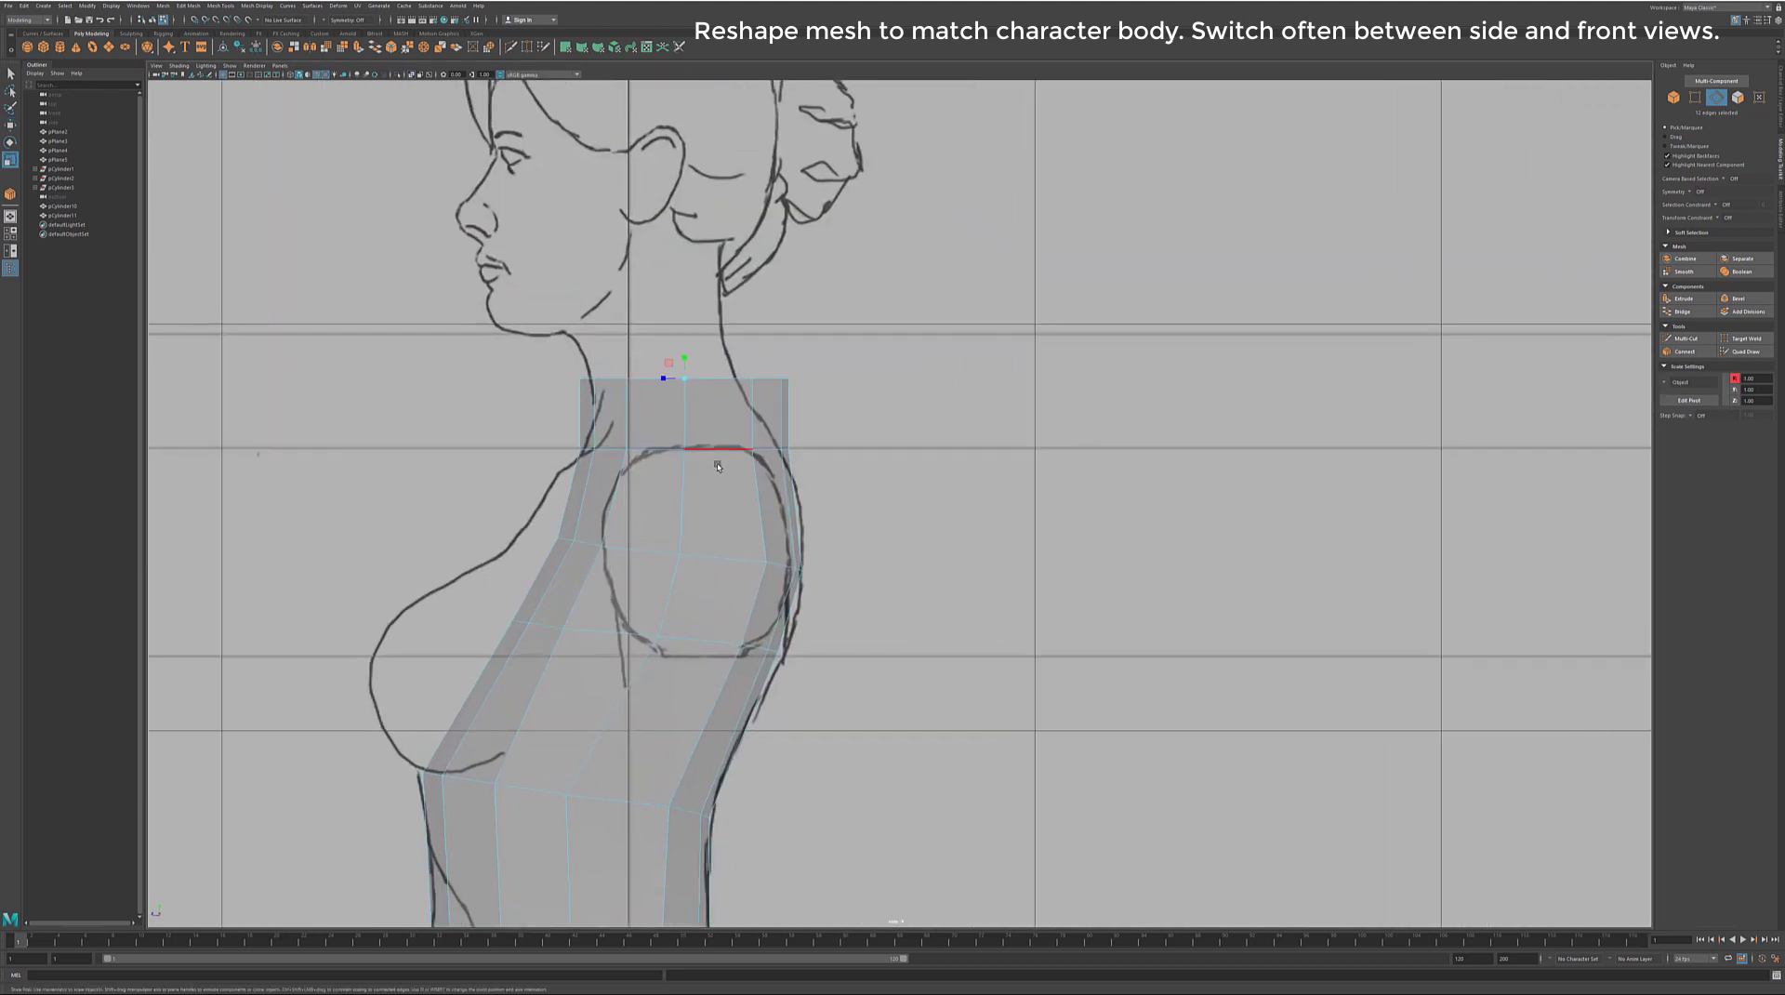
pyautogui.press('e')
pyautogui.moveTo(707, 395)
pyautogui.mouseDown()
pyautogui.moveTo(700, 371)
pyautogui.moveTo(648, 376)
pyautogui.moveTo(654, 390)
pyautogui.mouseUp()
pyautogui.press('w')
pyautogui.press('r')
pyautogui.press('w')
pyautogui.press('space')
pyautogui.press('space')
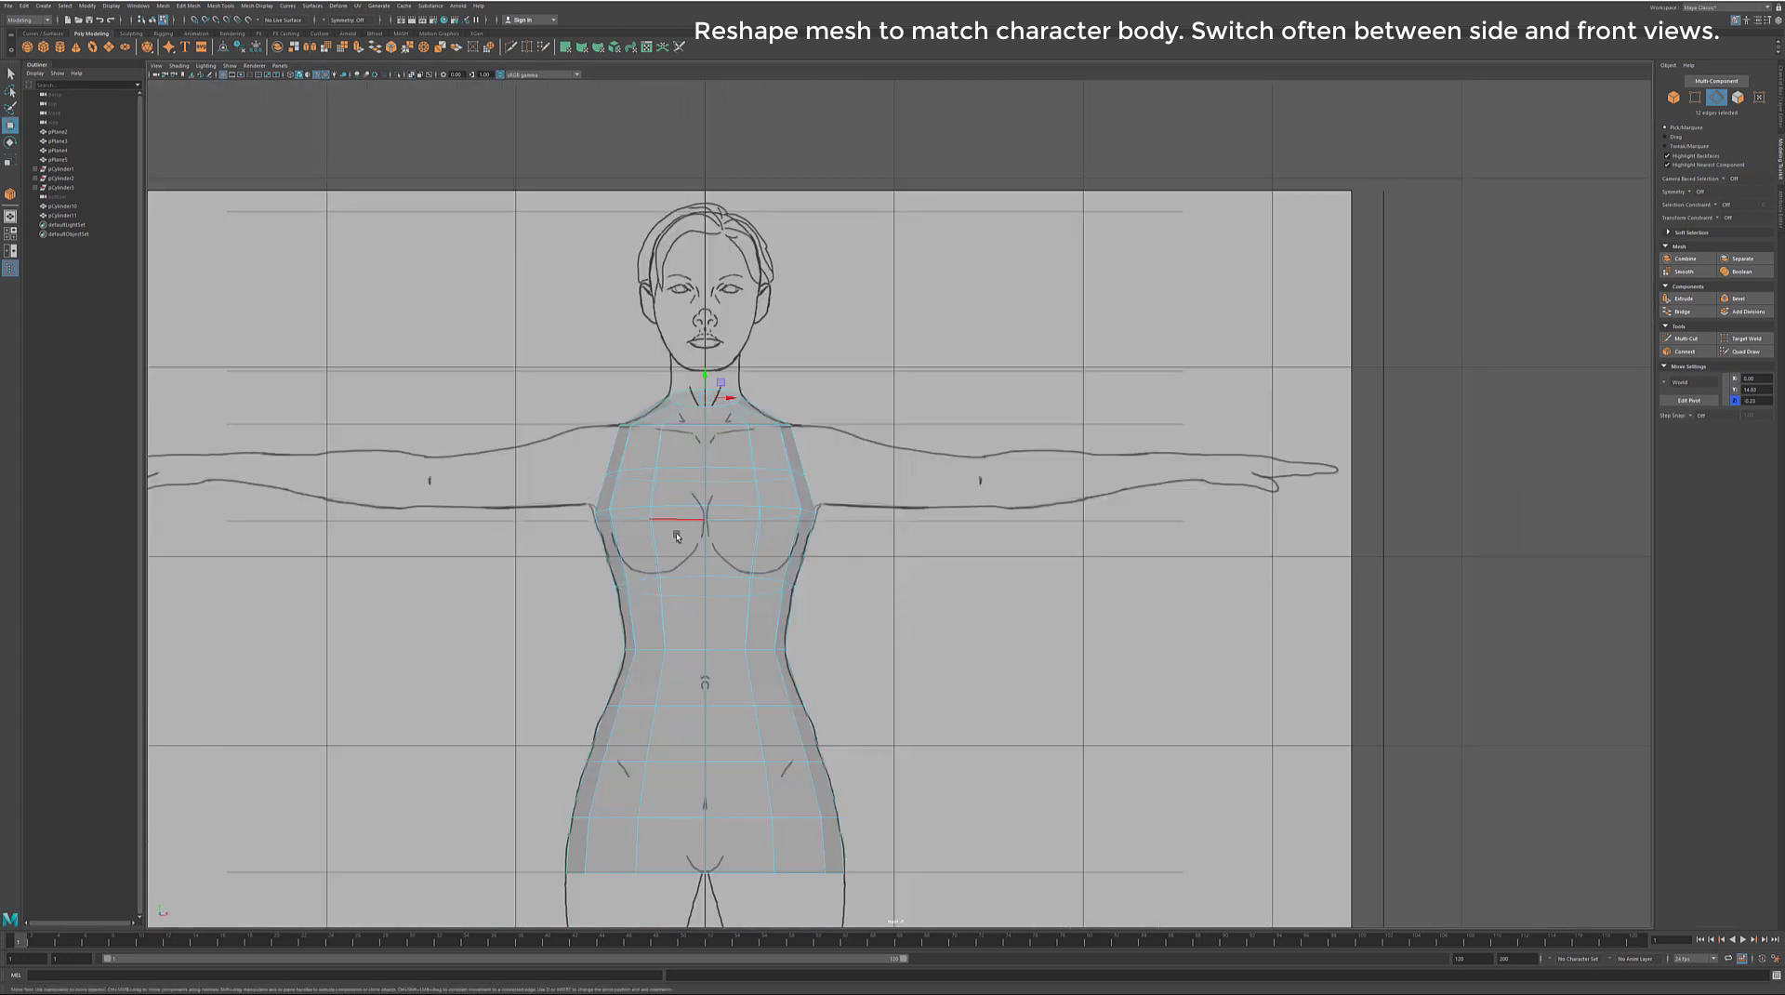
pyautogui.press('r')
pyautogui.press('w')
pyautogui.moveTo(706, 383); pyautogui.dragTo(707, 358)
pyautogui.scroll(3, 712, 384)
pyautogui.press('r')
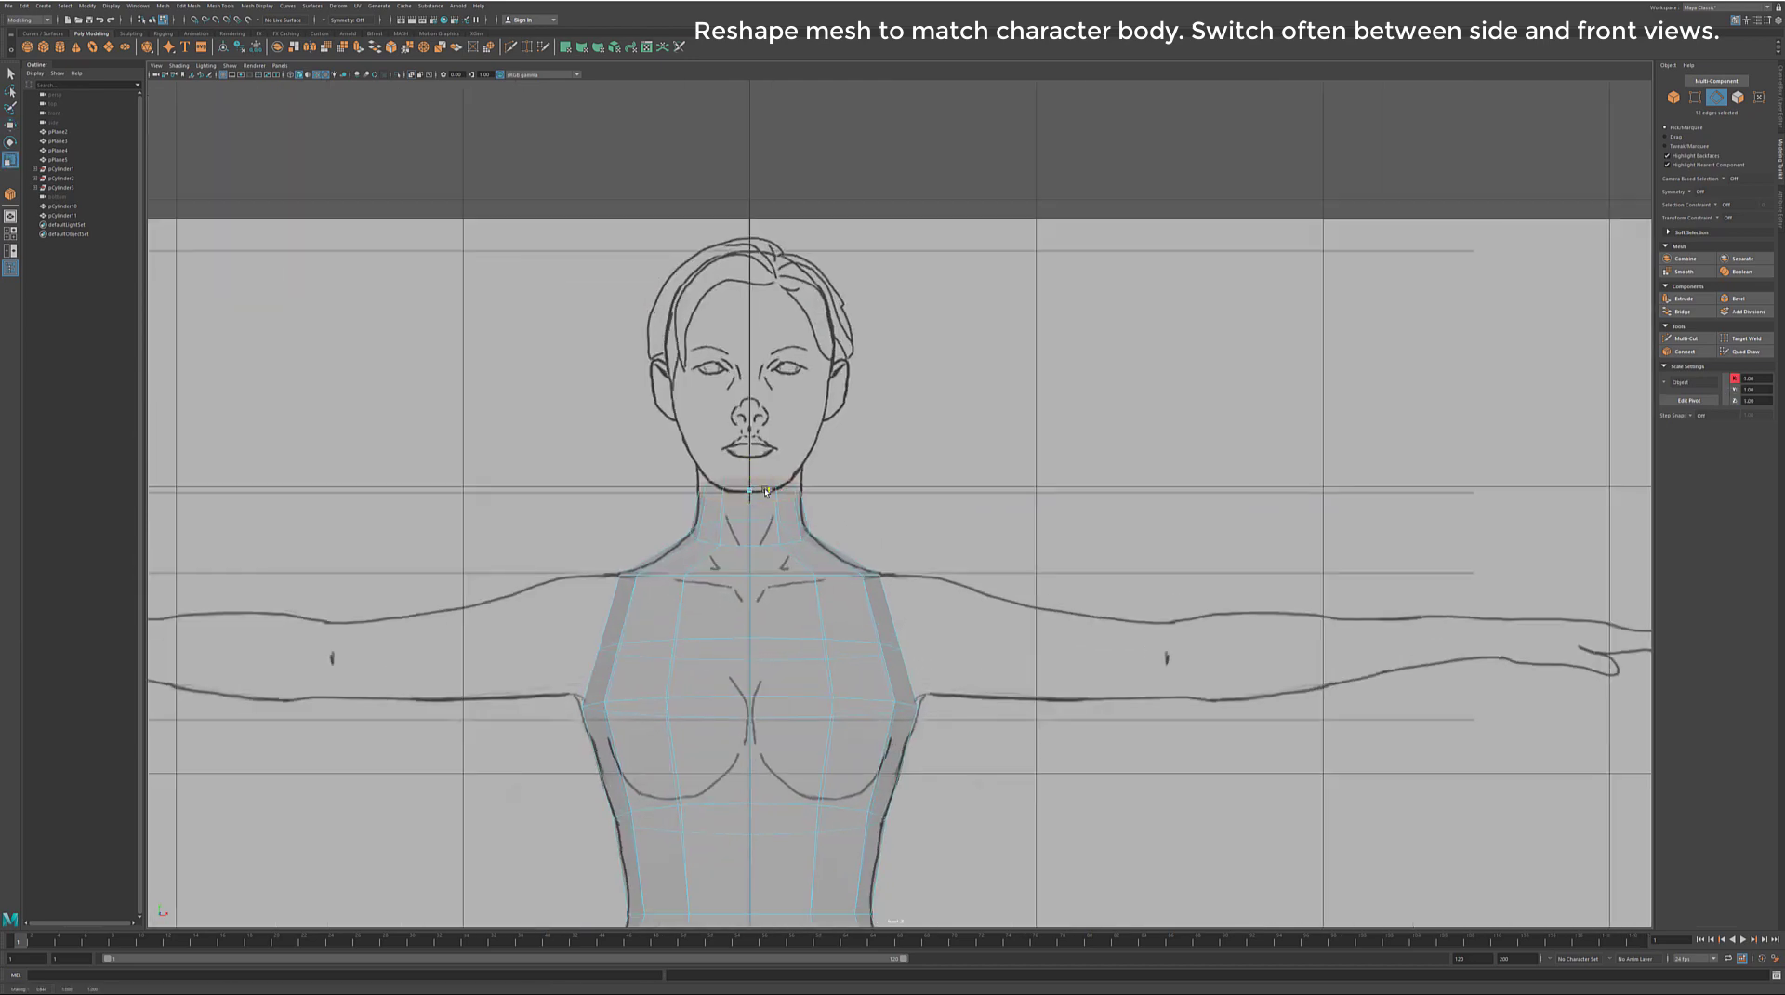
pyautogui.moveTo(775, 537); pyautogui.dragTo(773, 504)
# Step: In the side view, move and scale the upper neck loop up under the jaw
pyautogui.press('space')
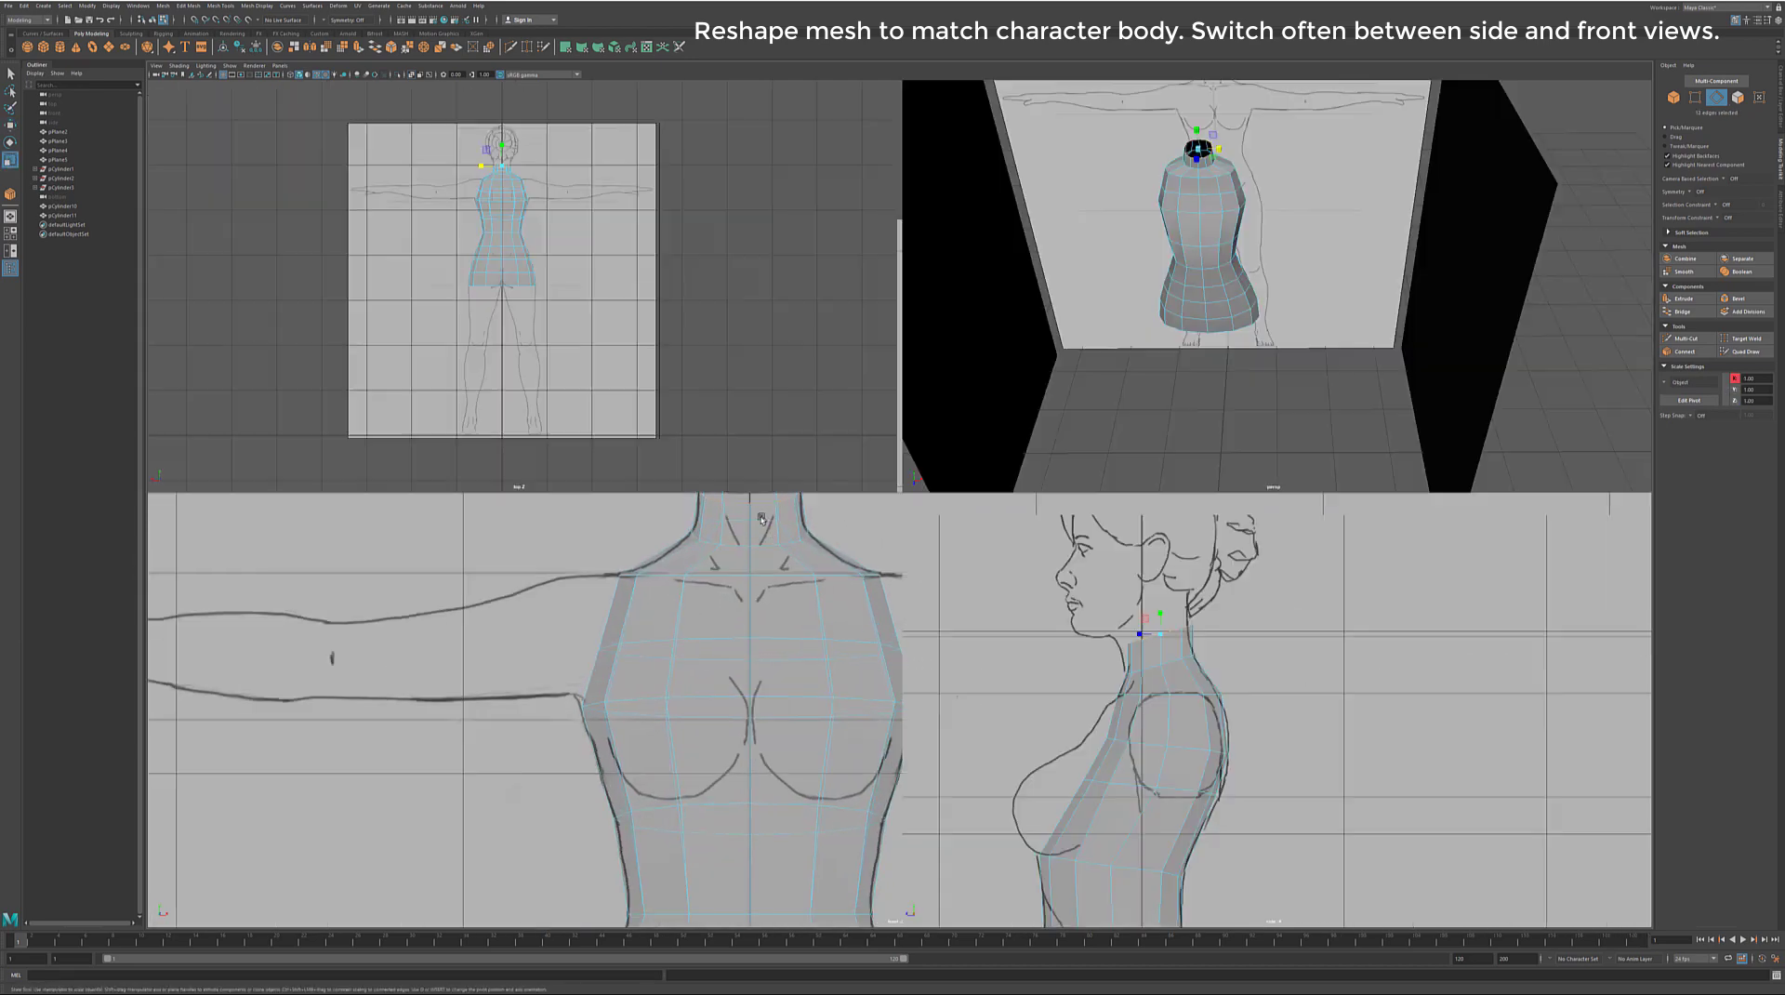
pyautogui.press('space')
pyautogui.press('w')
pyautogui.press('r')
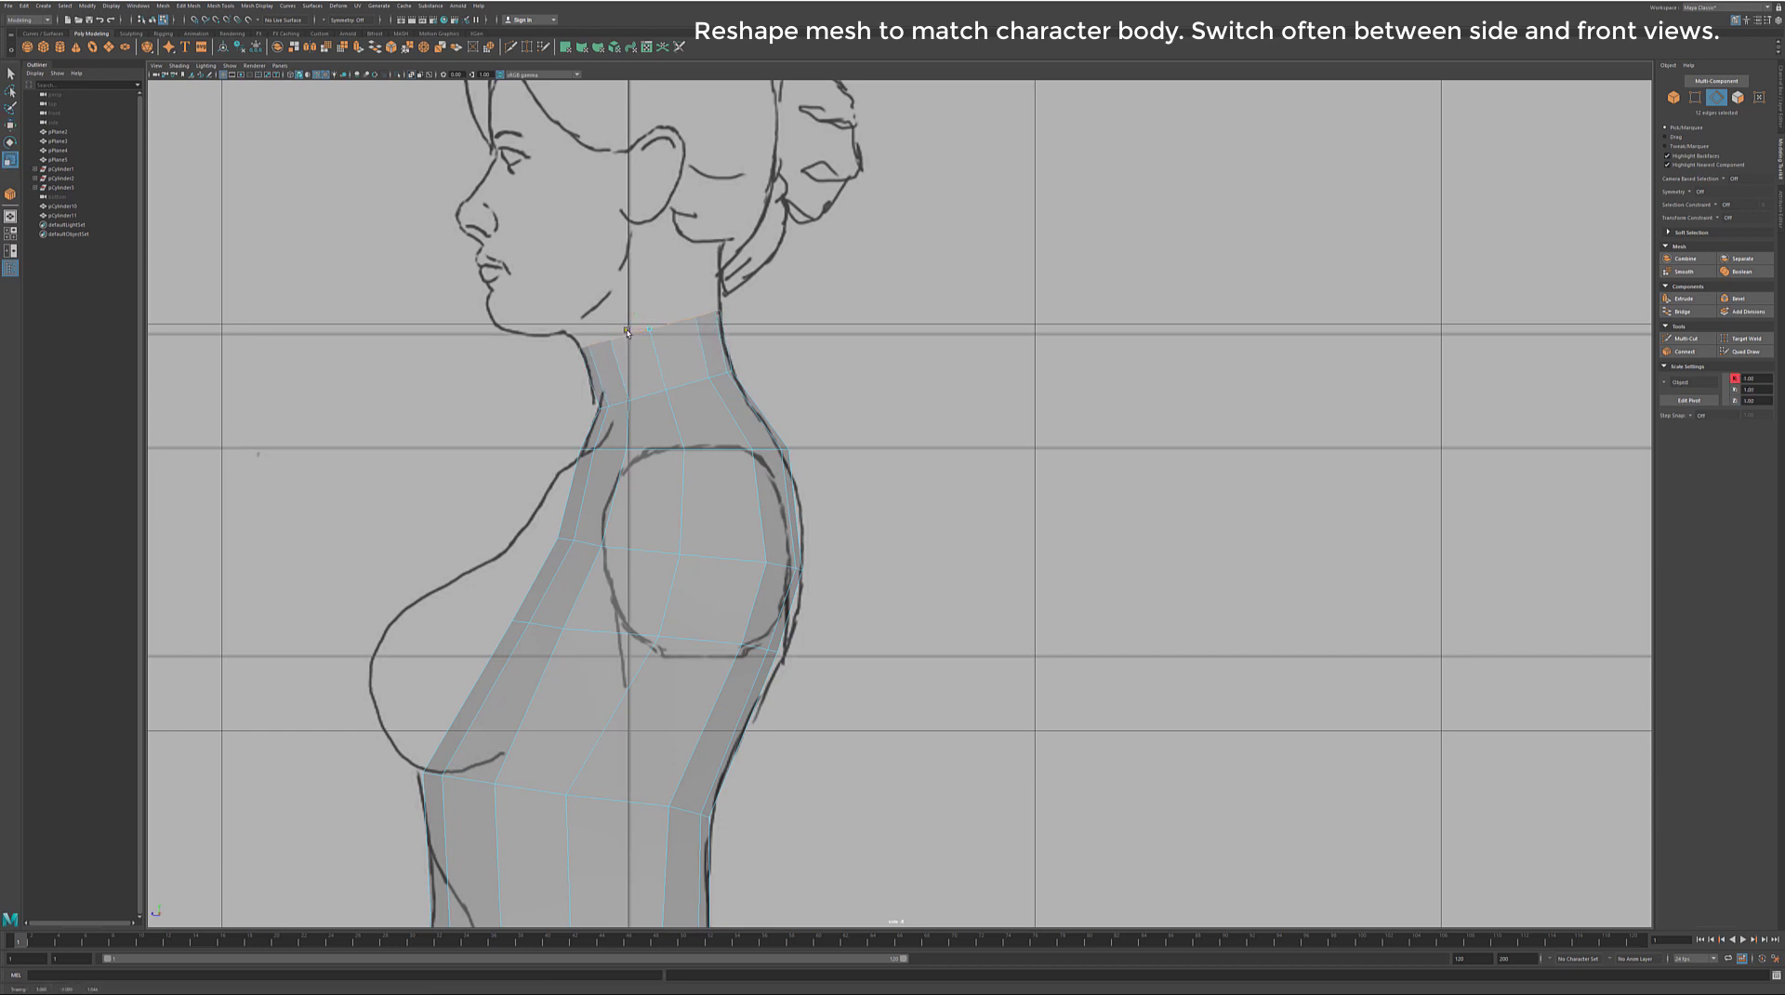
pyautogui.press('w')
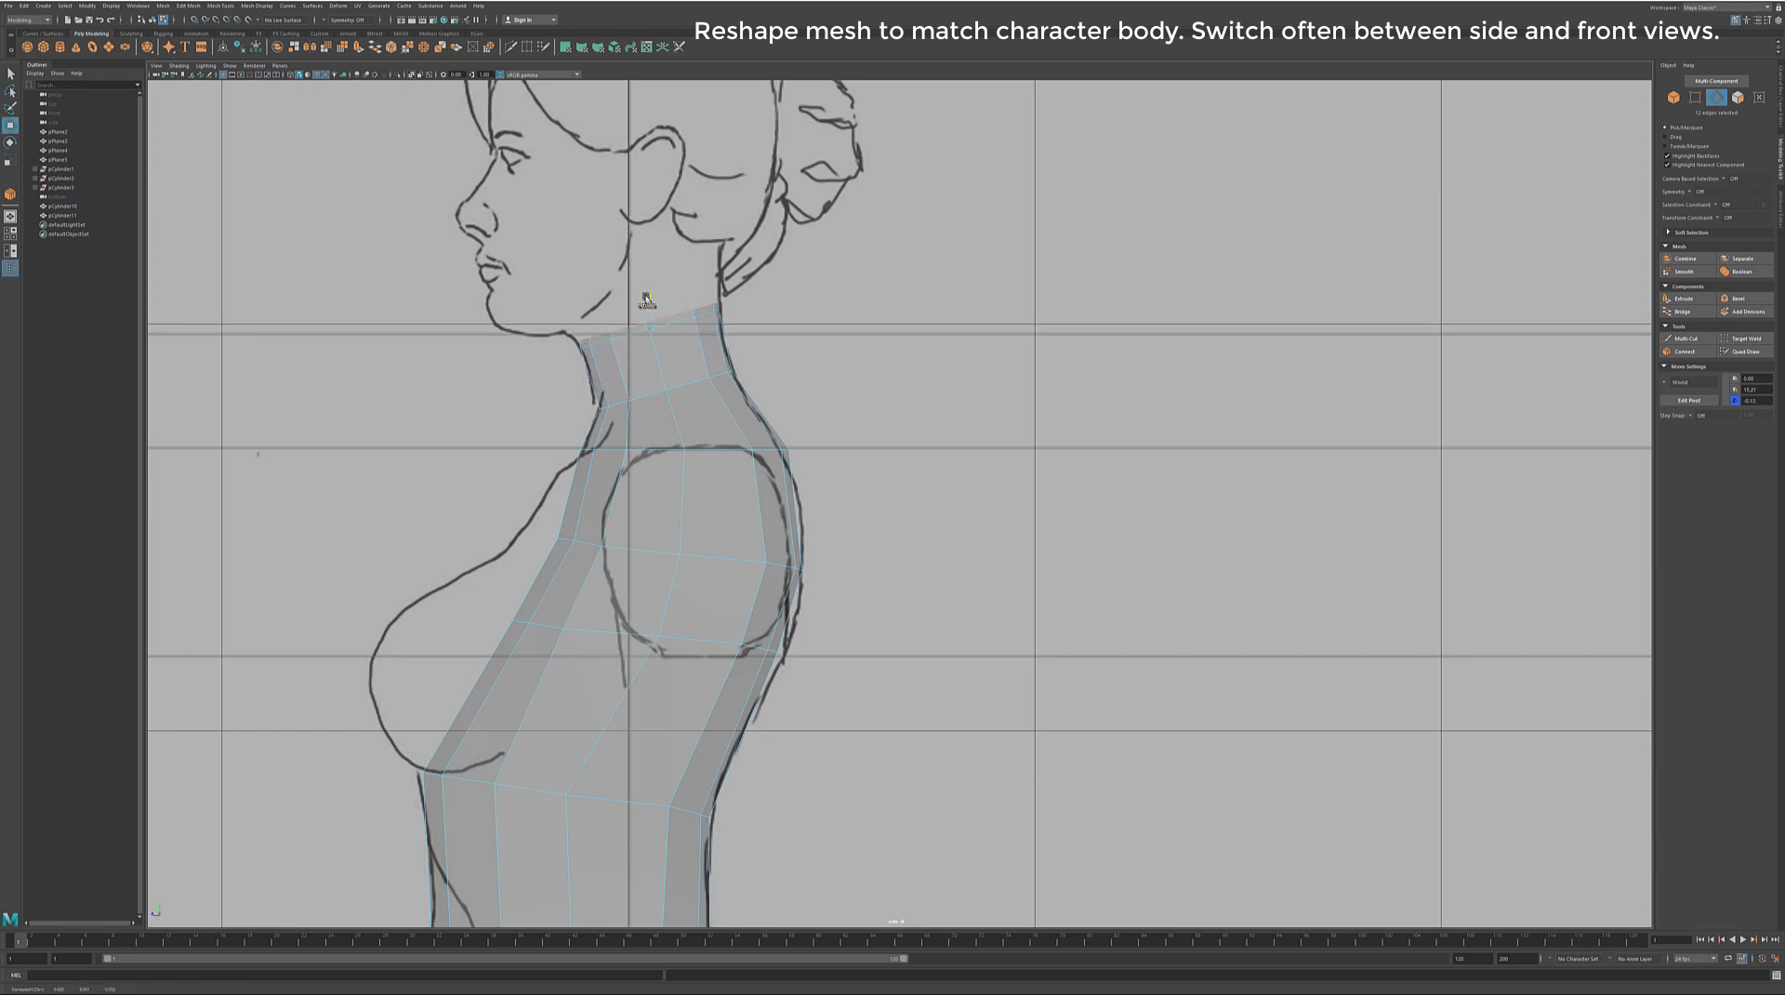
pyautogui.moveTo(627, 332)
pyautogui.mouseDown()
pyautogui.moveTo(614, 303)
pyautogui.moveTo(643, 304)
pyautogui.moveTo(649, 343)
pyautogui.mouseUp()
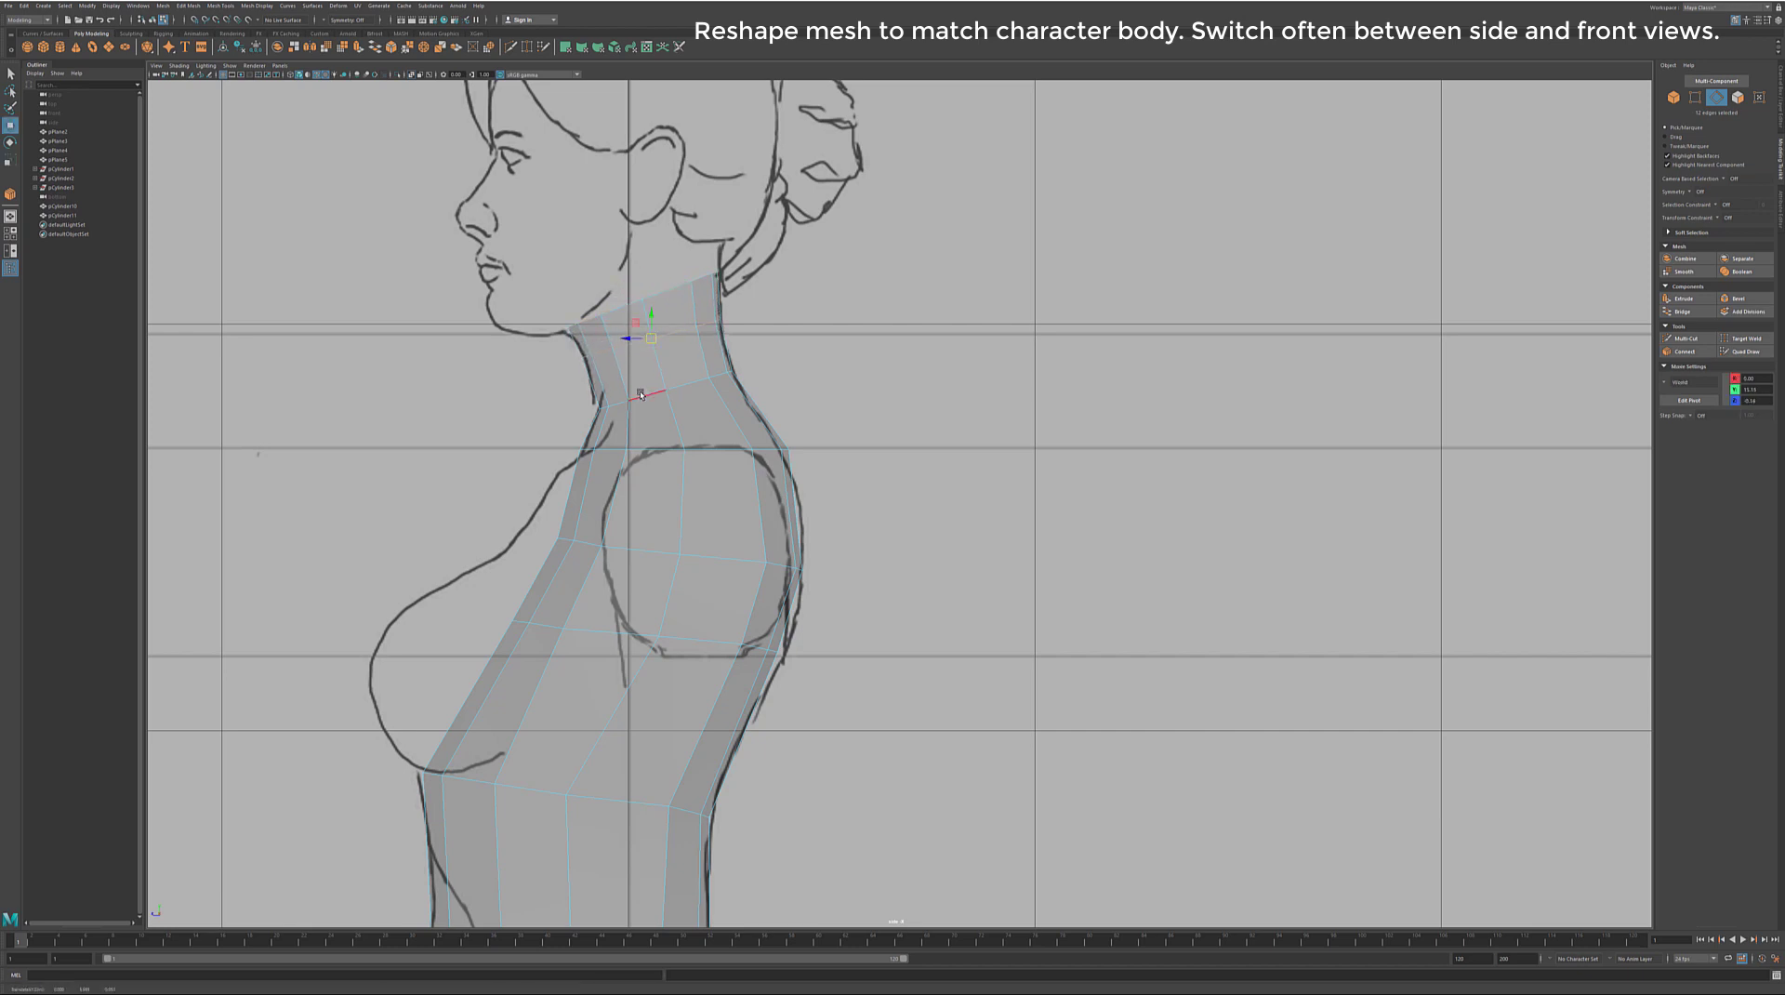
# Step: Pull a front chest vertex and a back shoulder vertex onto the side reference outline
pyautogui.press('F9')
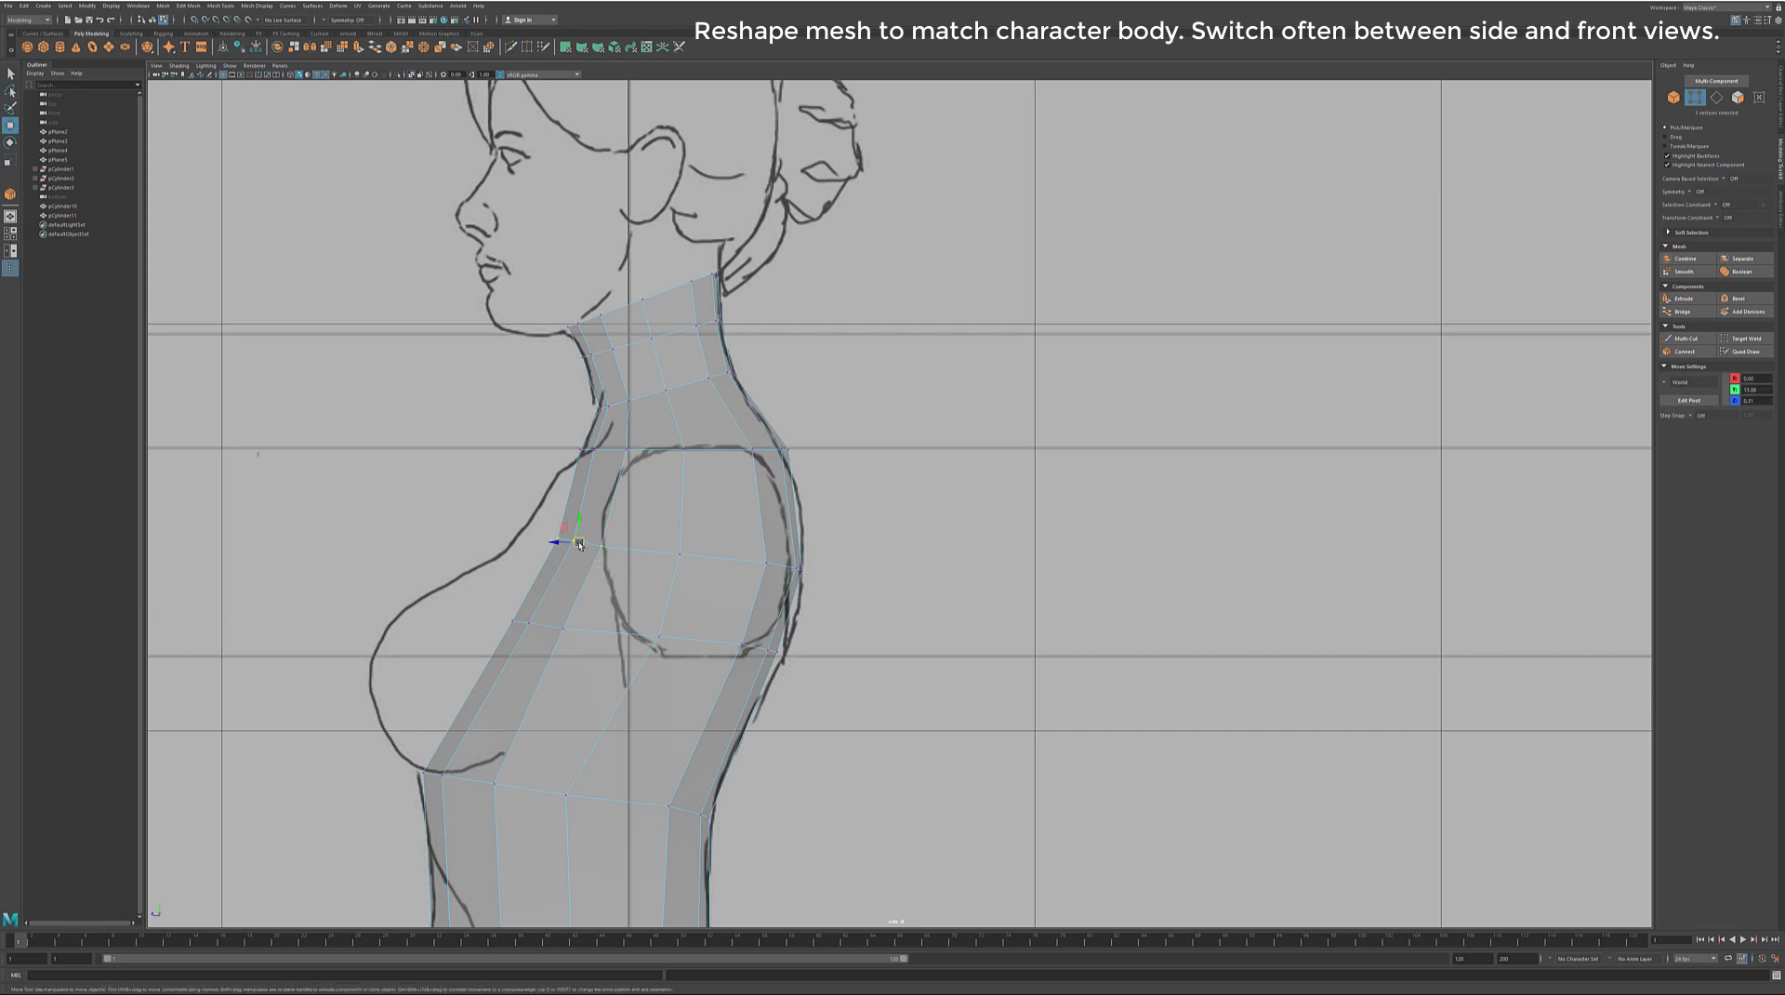
pyautogui.click(560, 536)
pyautogui.moveTo(559, 535); pyautogui.dragTo(549, 528)
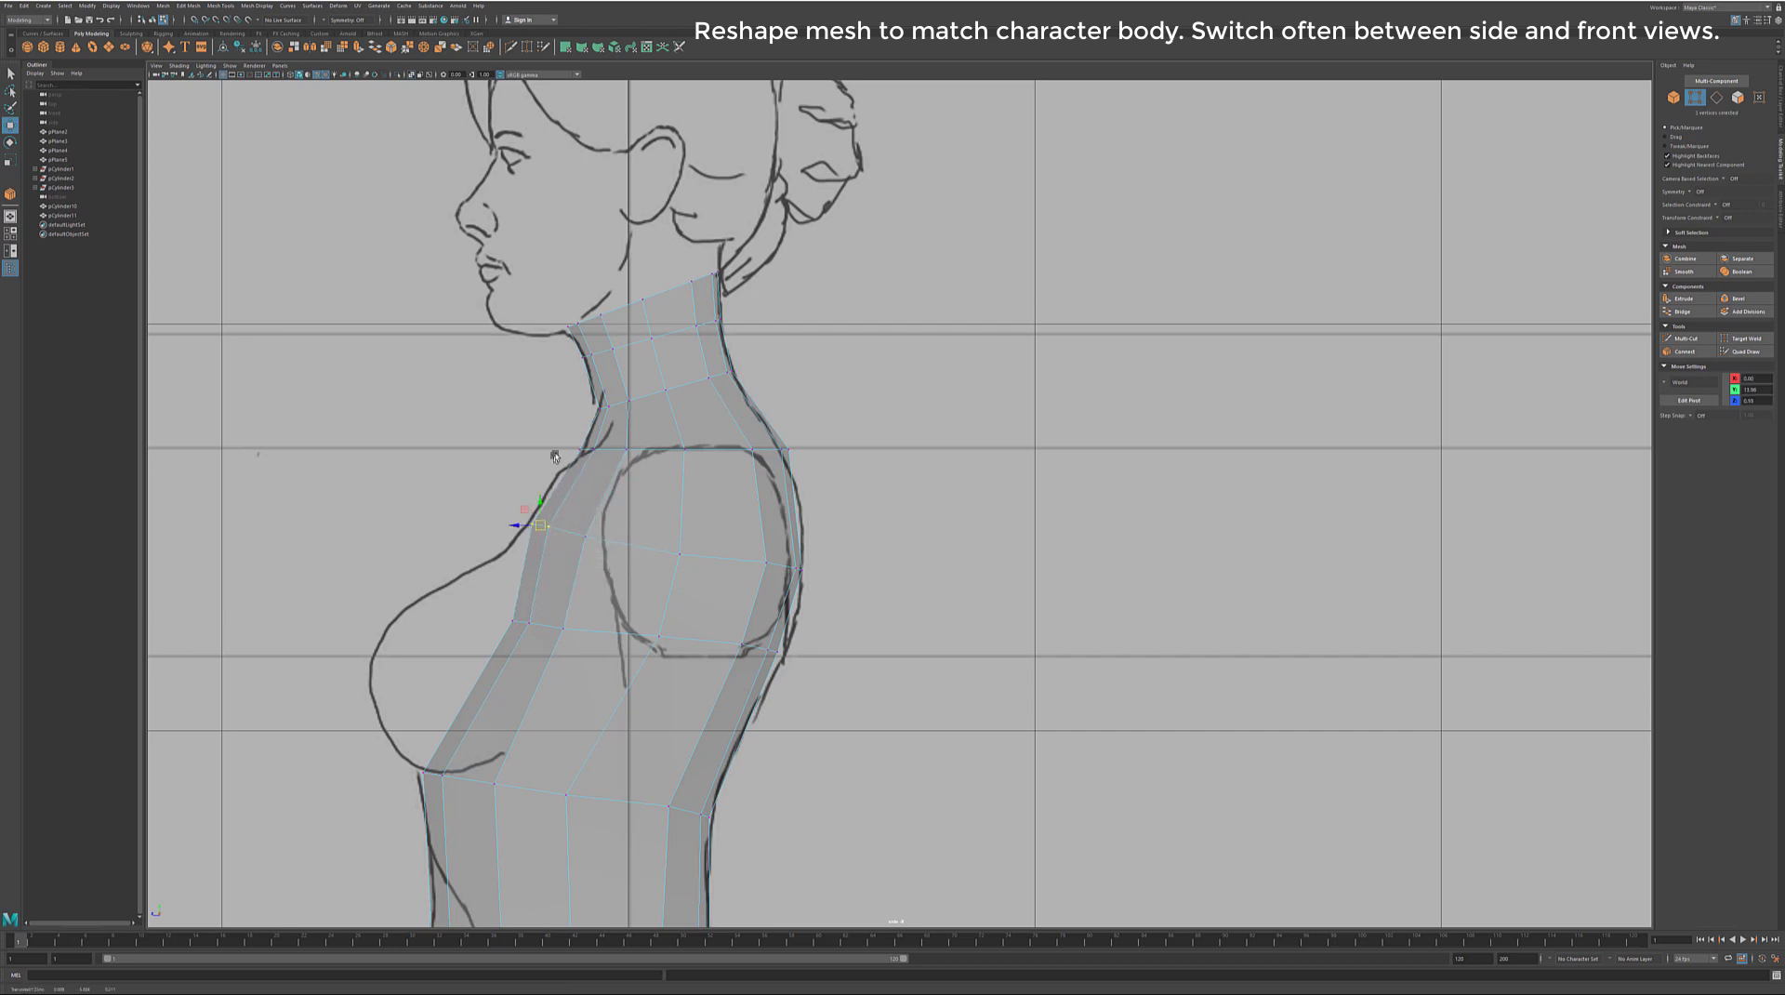
pyautogui.click(783, 452)
pyautogui.moveTo(783, 452); pyautogui.dragTo(786, 456)
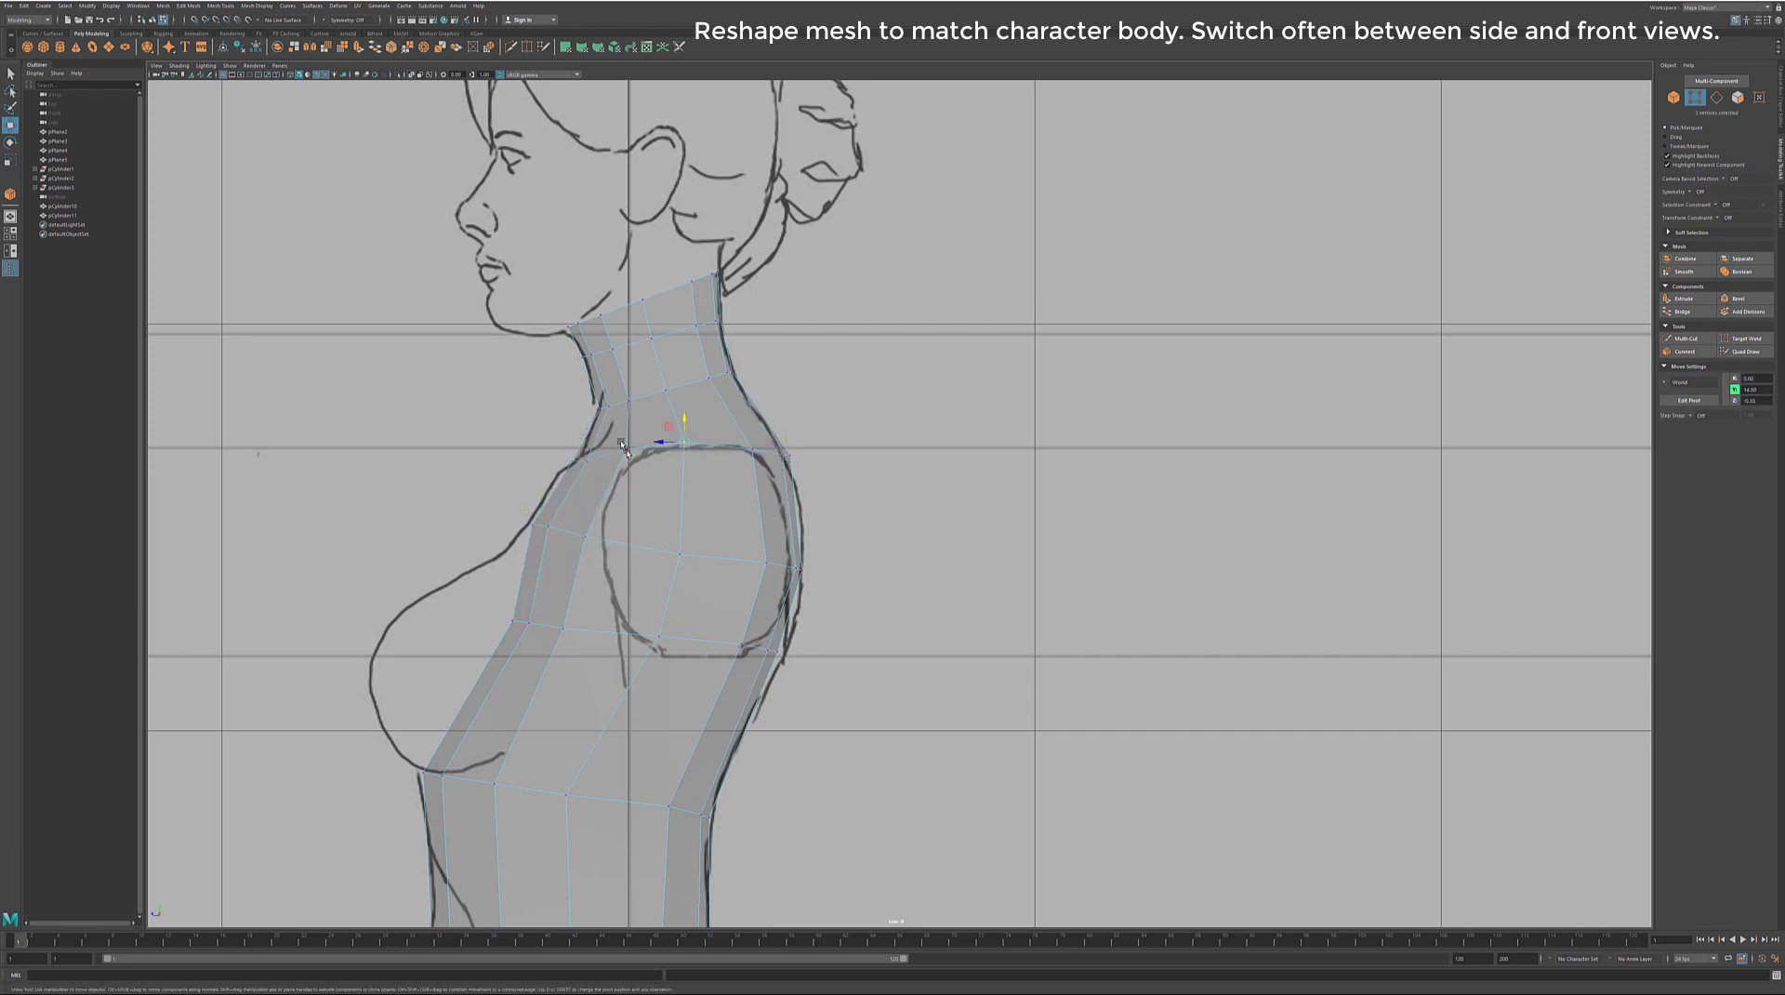
# Step: Lower the neck edge loop slightly and scale it against the front reference
pyautogui.press('F10')
pyautogui.moveTo(752, 428); pyautogui.dragTo(707, 420, button='middle')
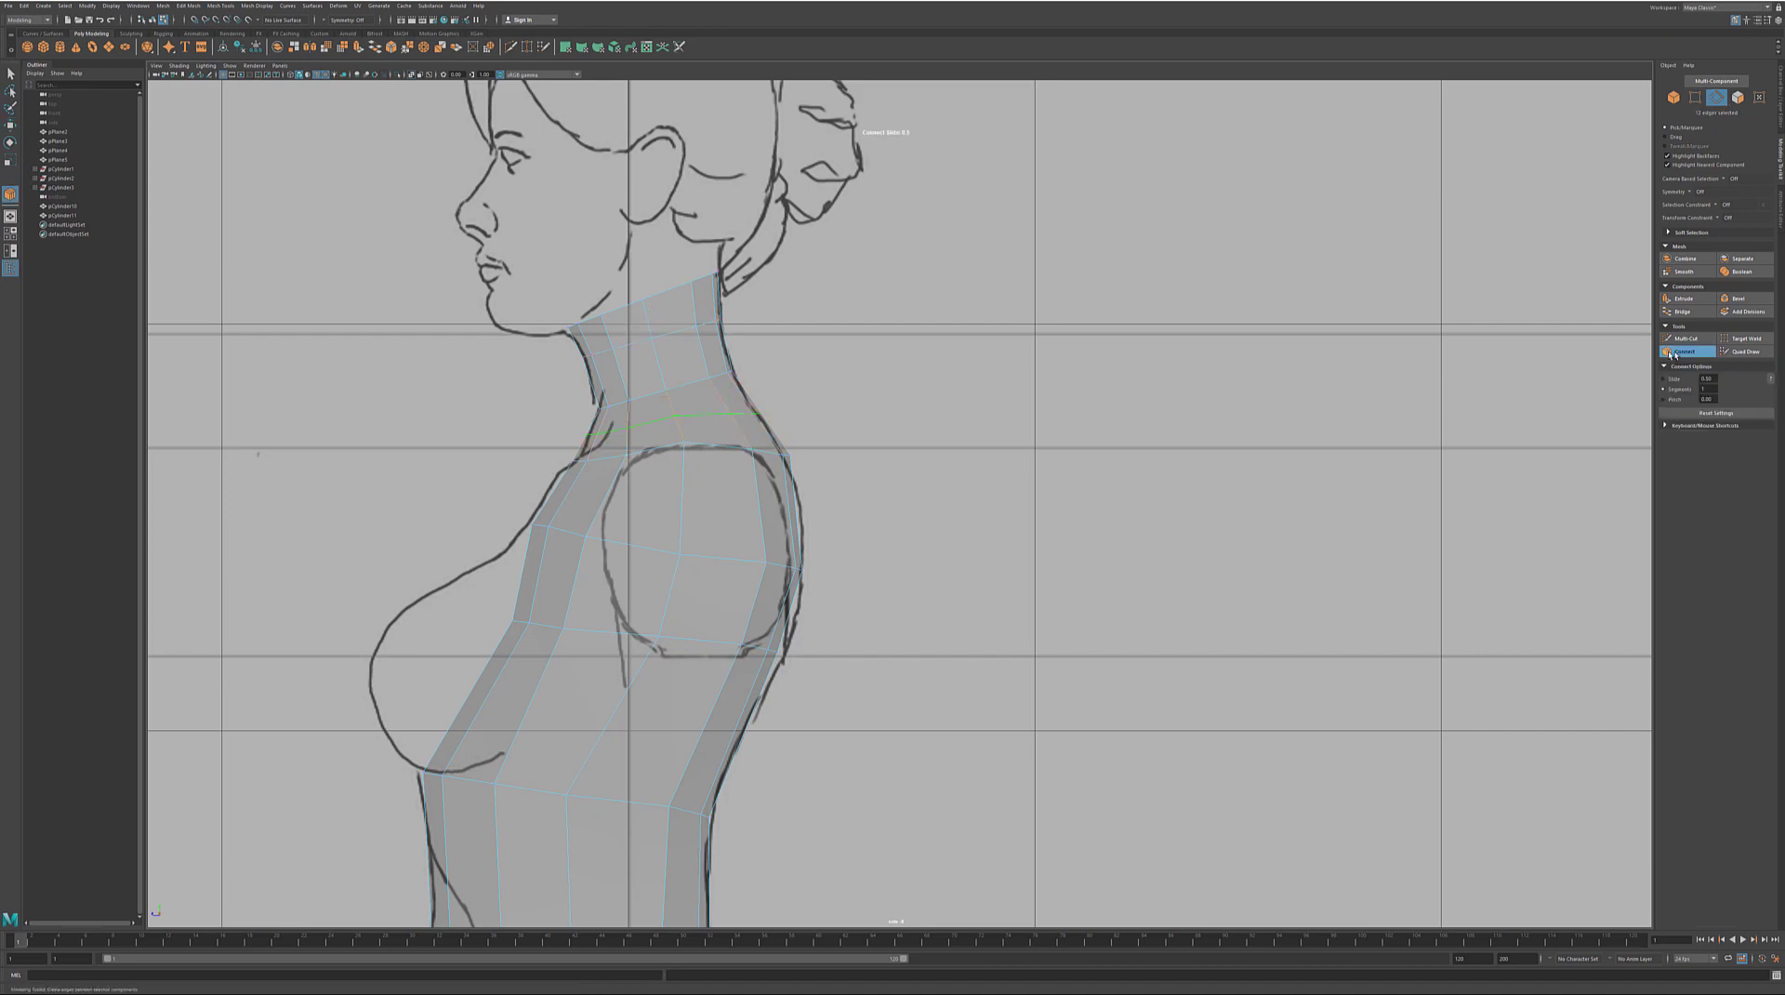
pyautogui.press('space')
pyautogui.scroll(3, 669, 604)
pyautogui.press('r')
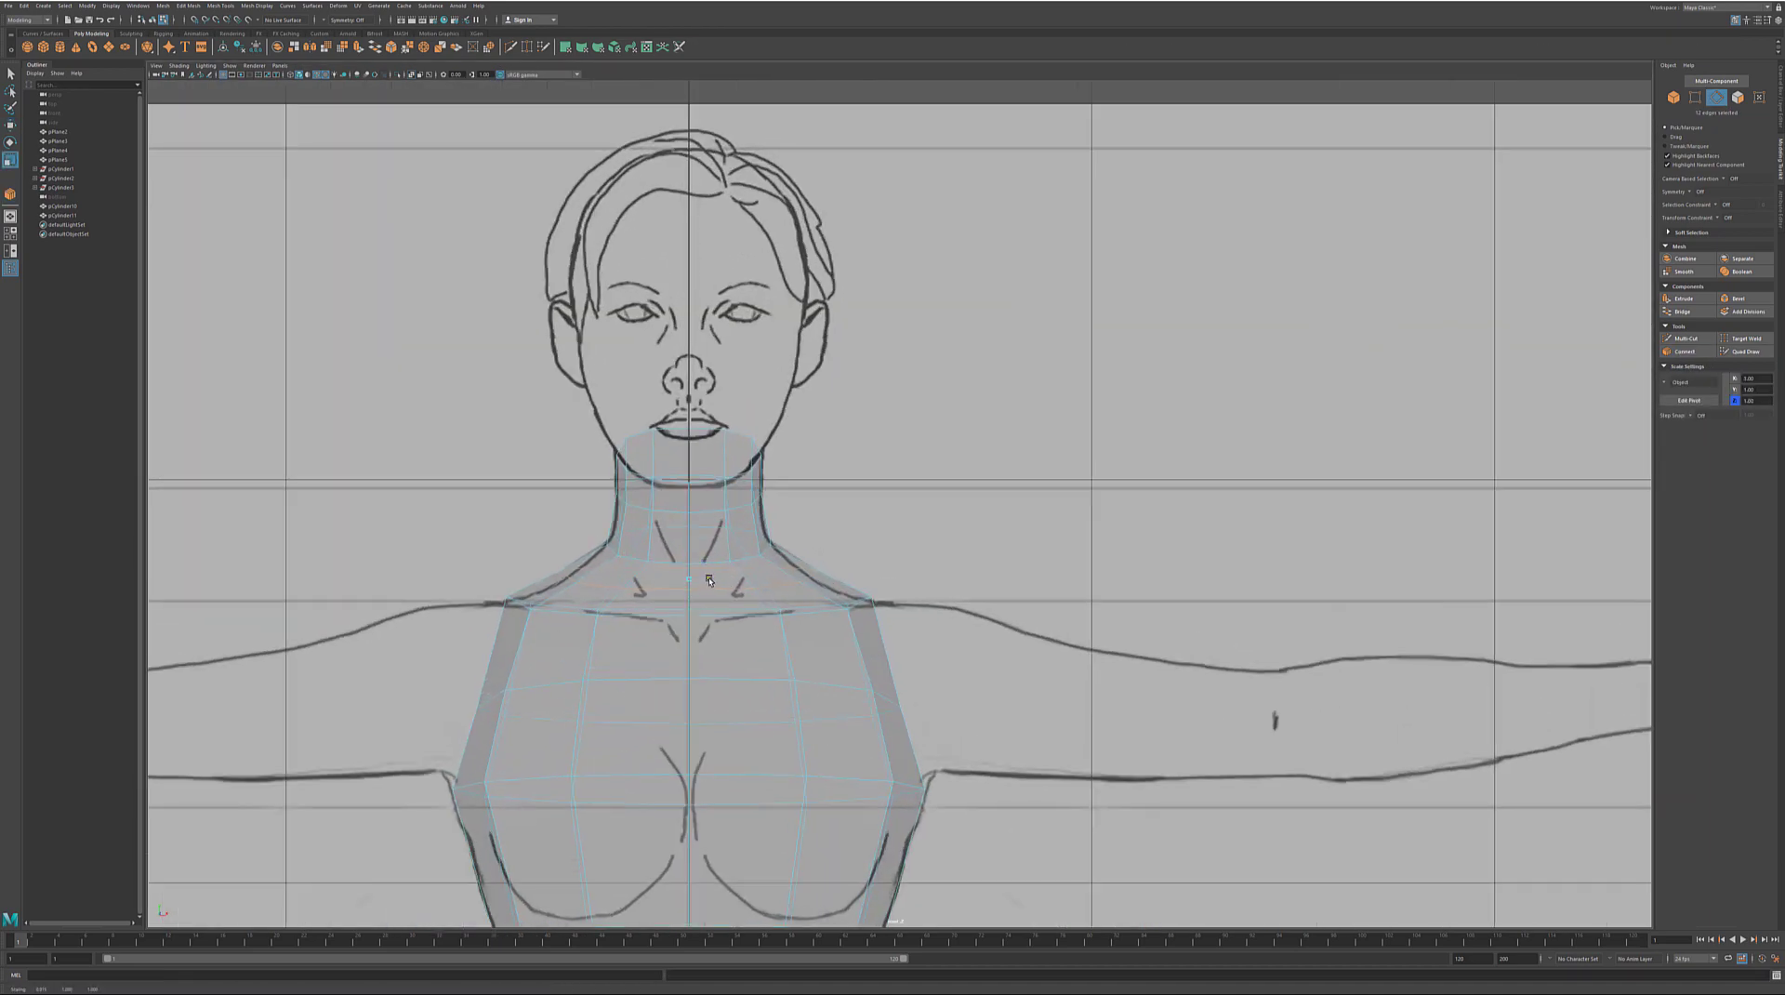
pyautogui.press('F9')
pyautogui.press('w')
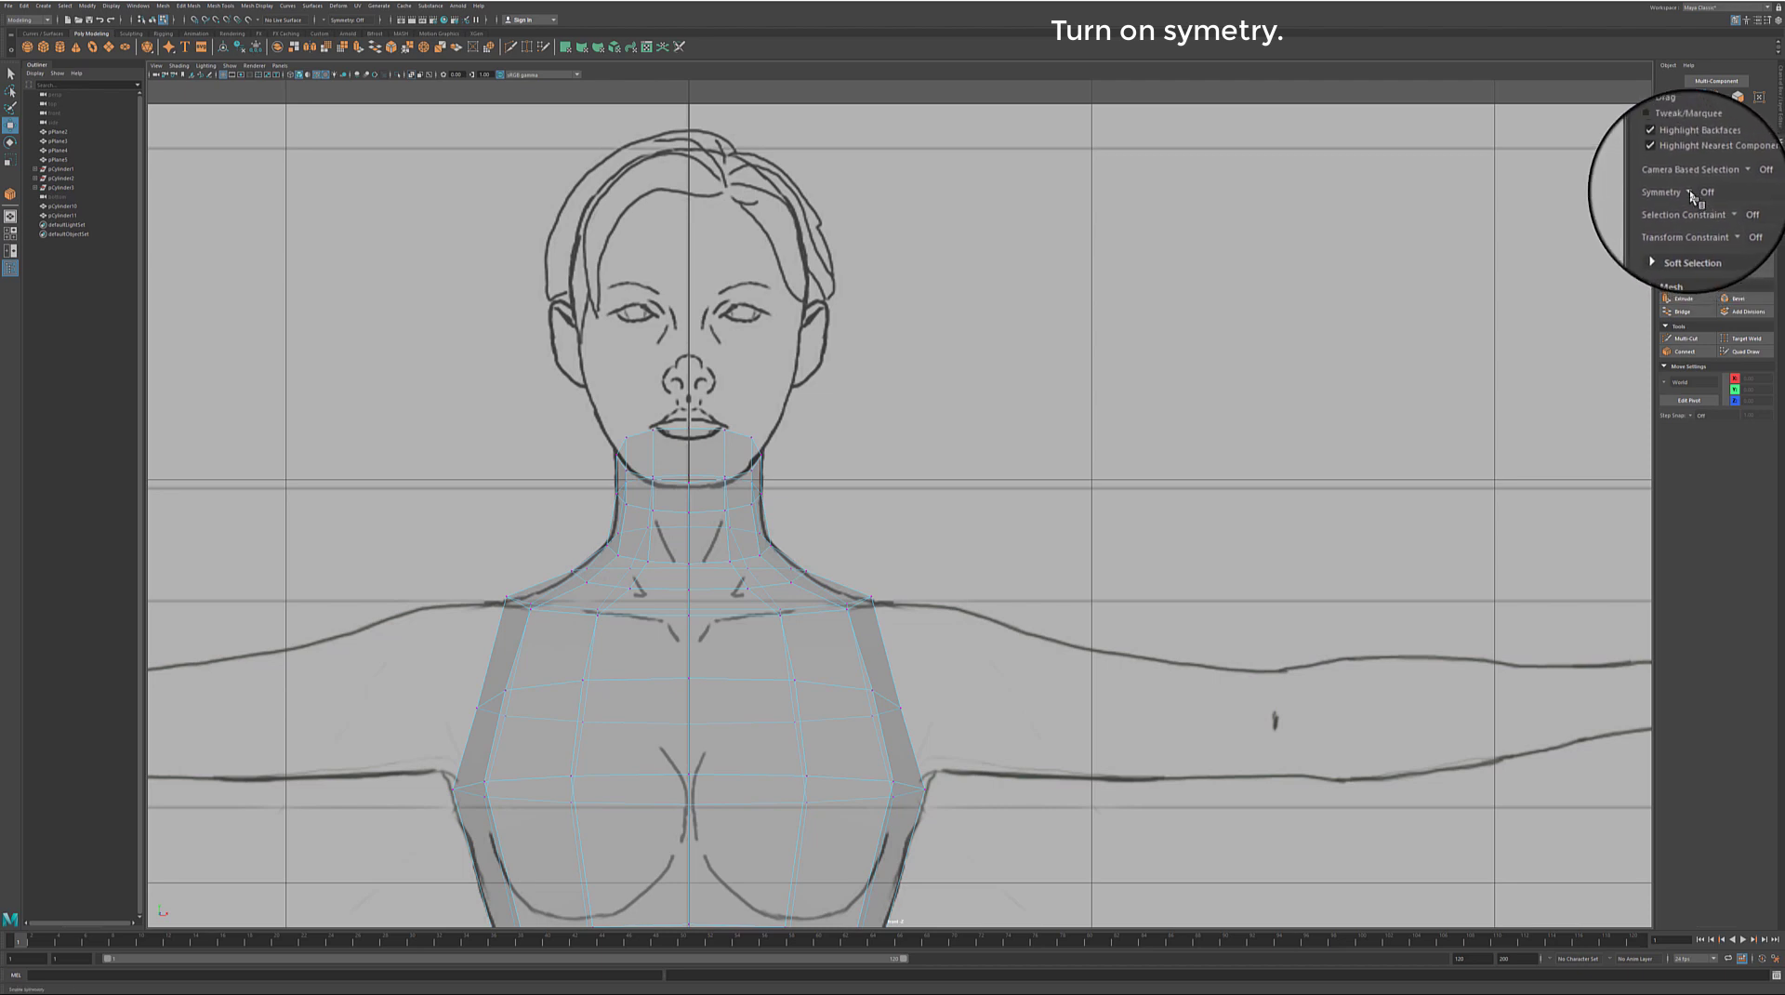
# Step: Turn on Object X symmetry and push the shoulder and side-chest vertices out to the front outline
pyautogui.click(1690, 193)
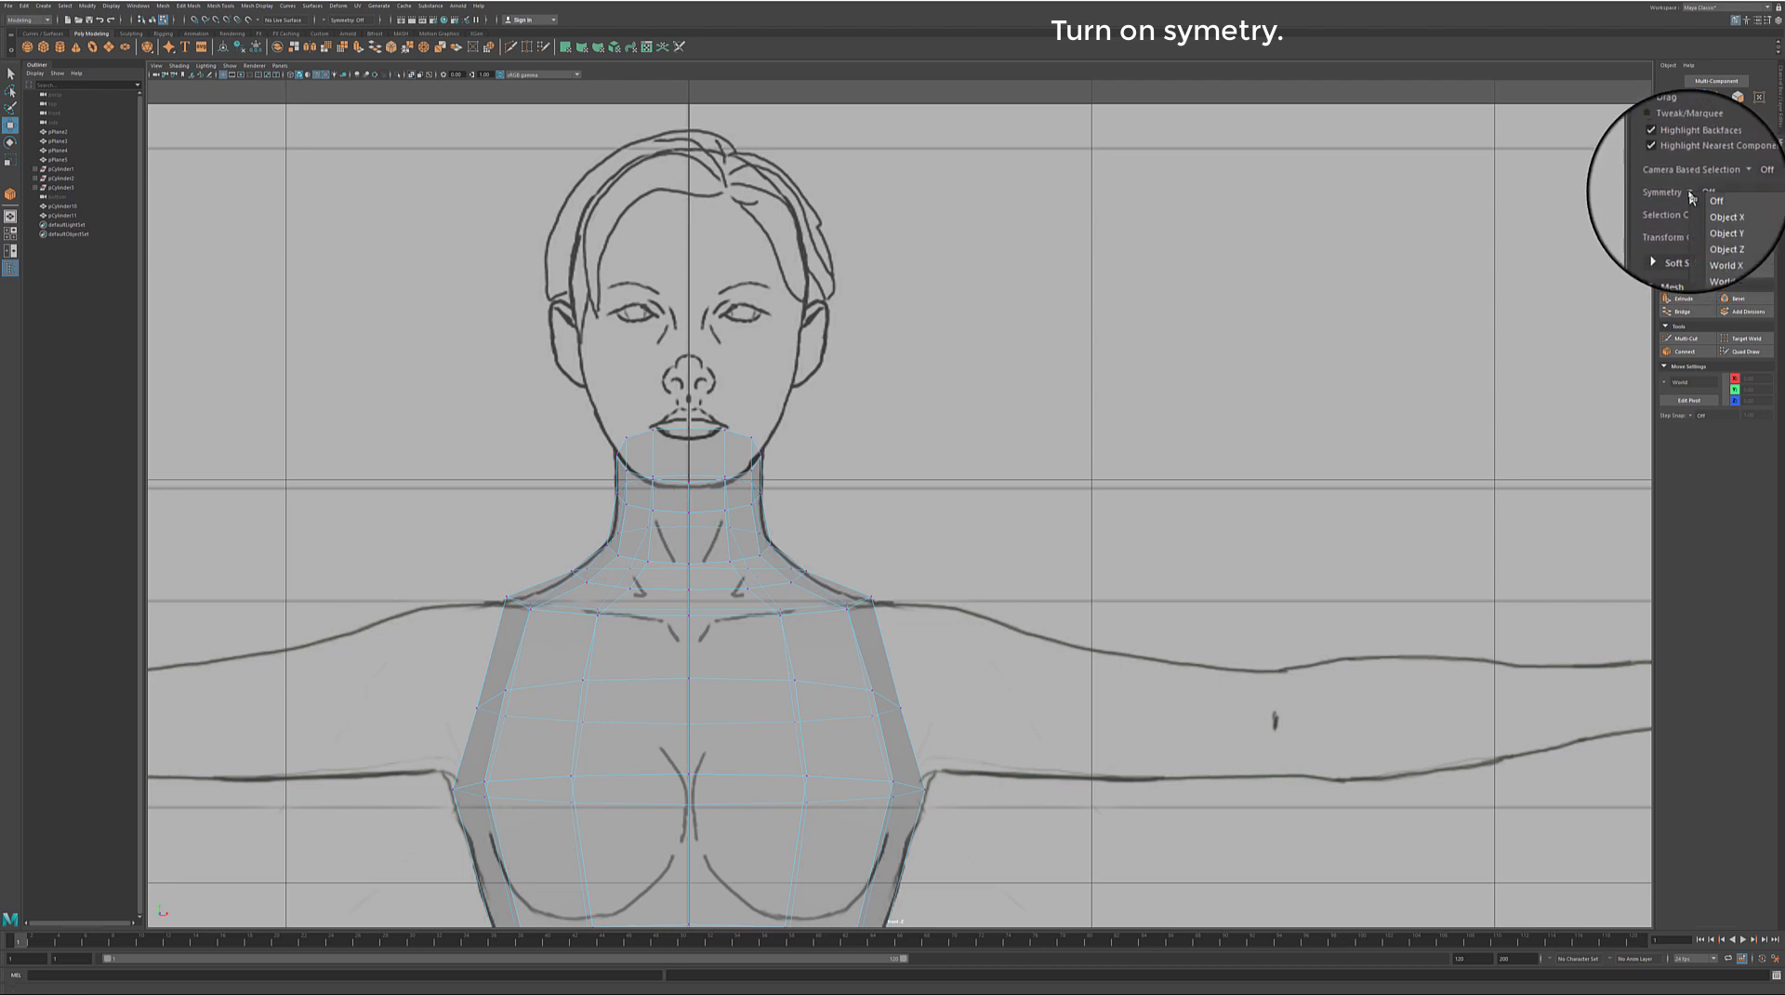
pyautogui.click(1696, 206)
pyautogui.moveTo(844, 640)
pyautogui.mouseDown()
pyautogui.moveTo(878, 593)
pyautogui.moveTo(862, 603)
pyautogui.mouseUp()
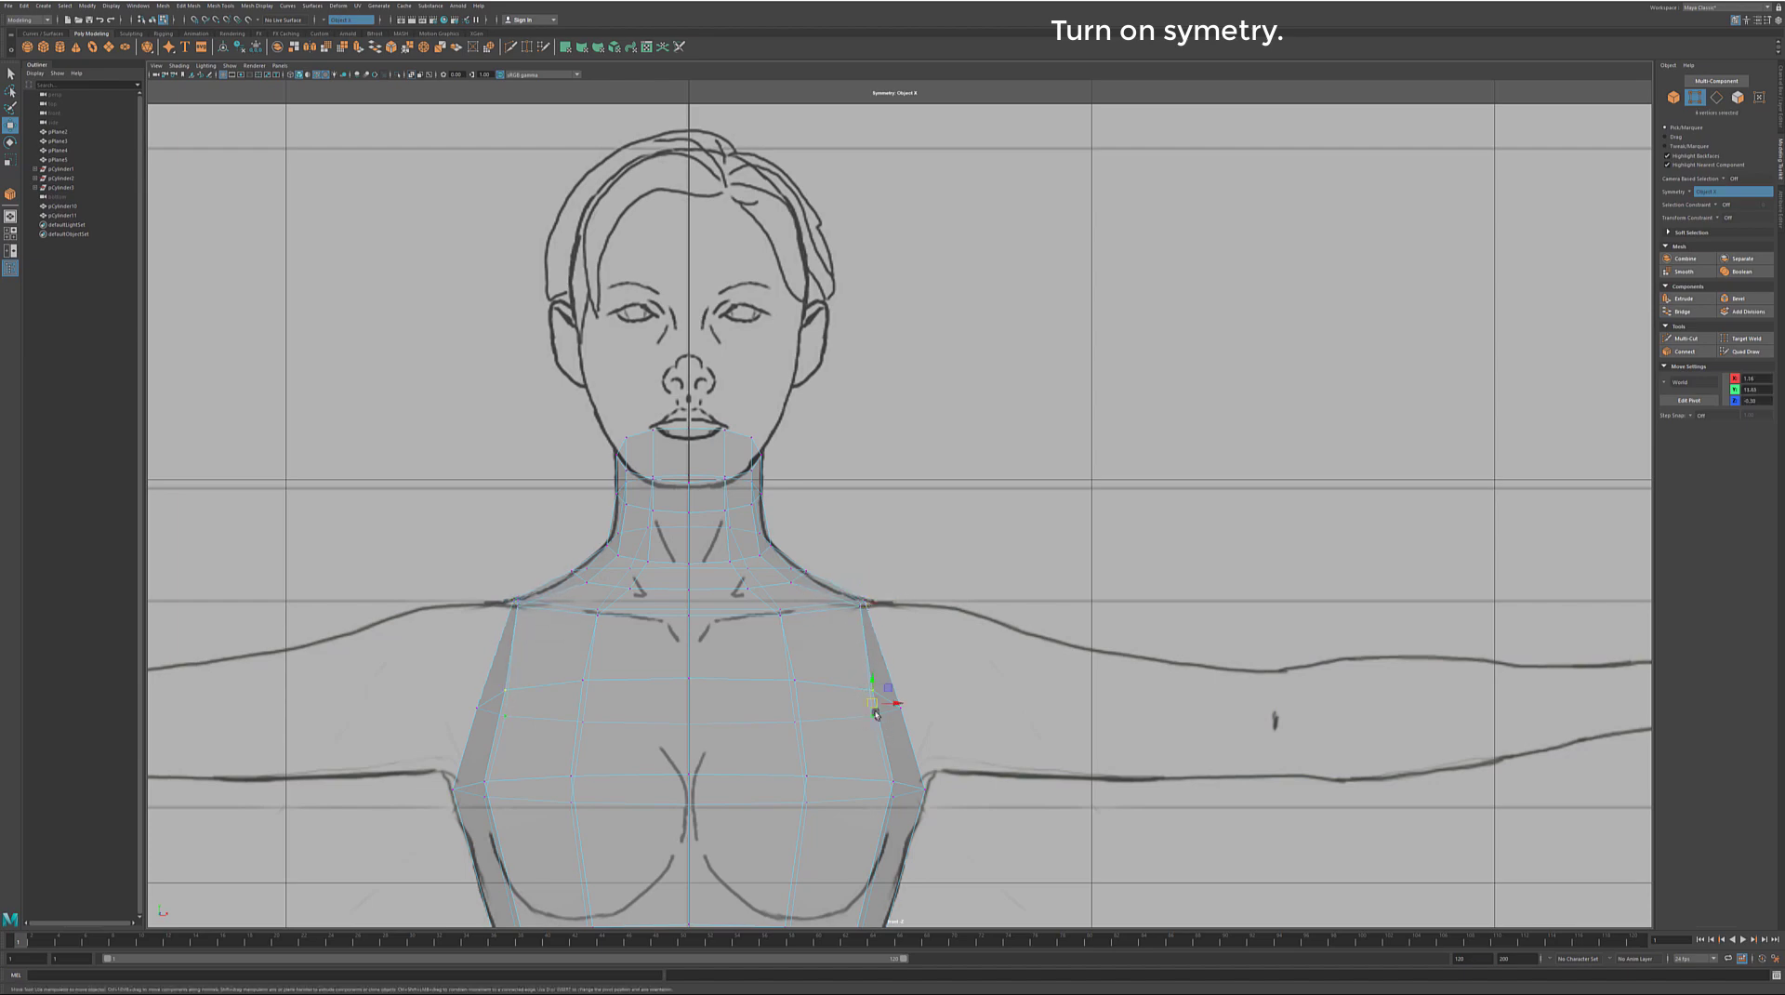
pyautogui.moveTo(911, 789); pyautogui.dragTo(920, 789)
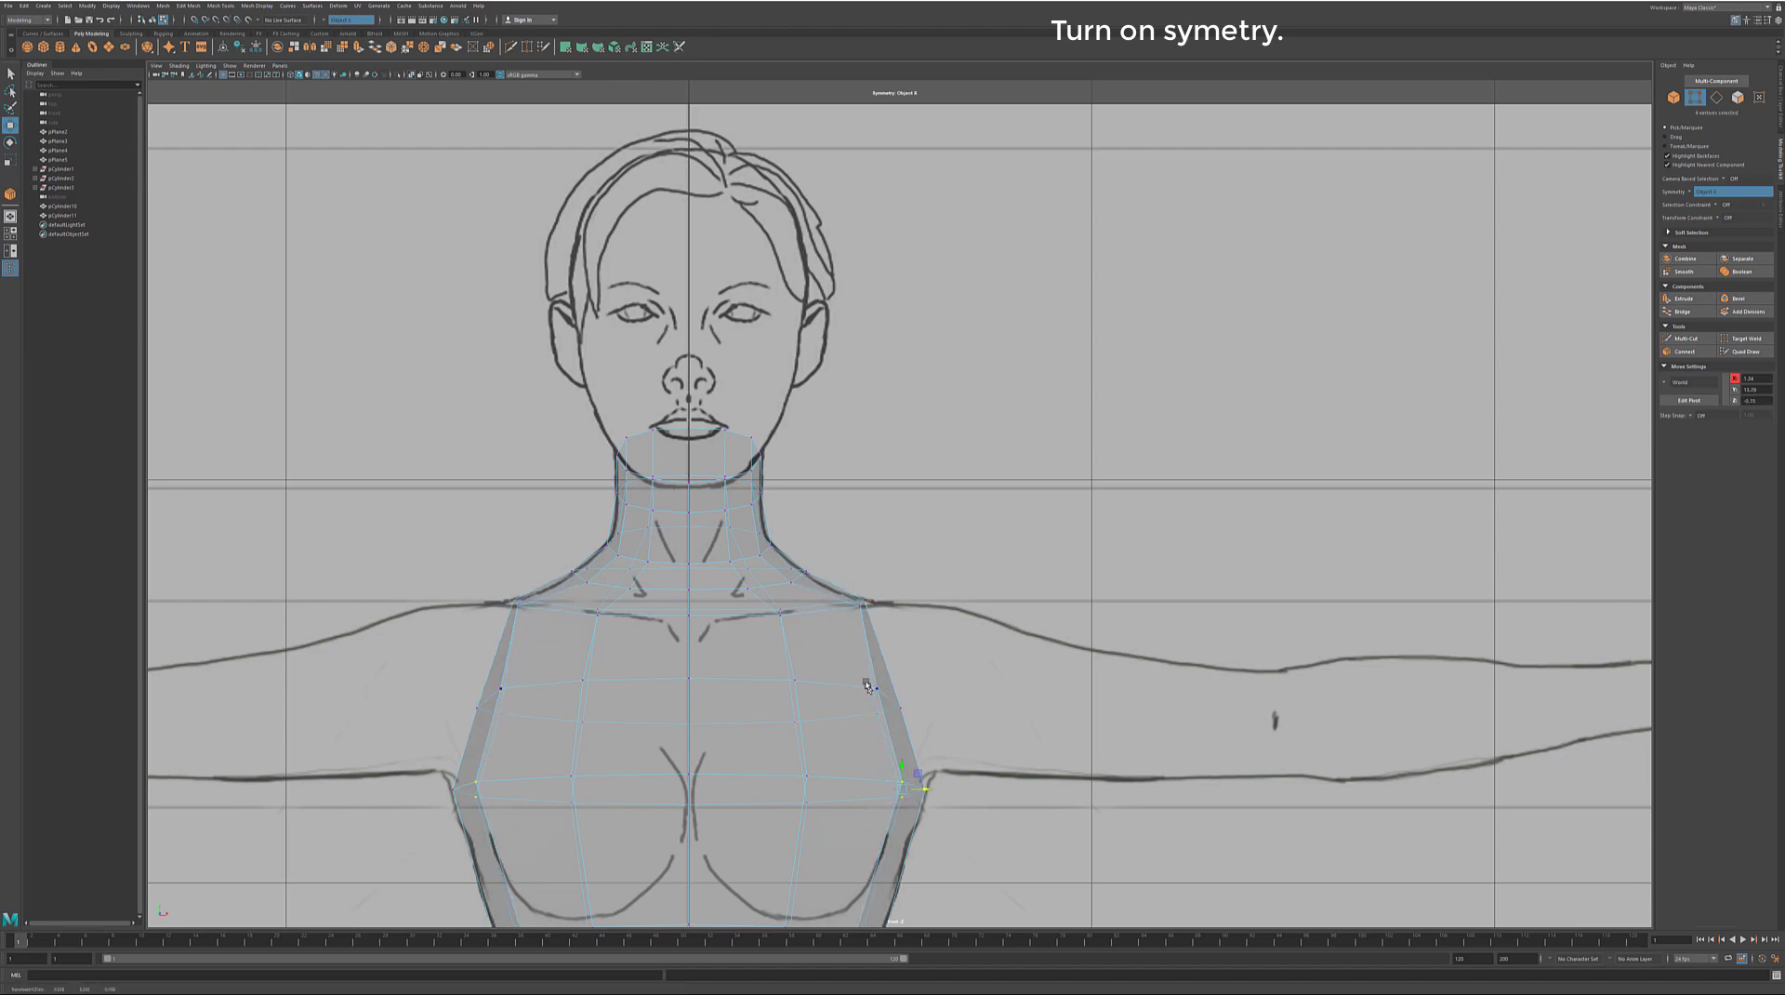
pyautogui.moveTo(864, 678); pyautogui.dragTo(902, 701)
# Step: Adjust the lower side-chest, shoulder, hip and waist vertices to follow the front reference
pyautogui.click(896, 710)
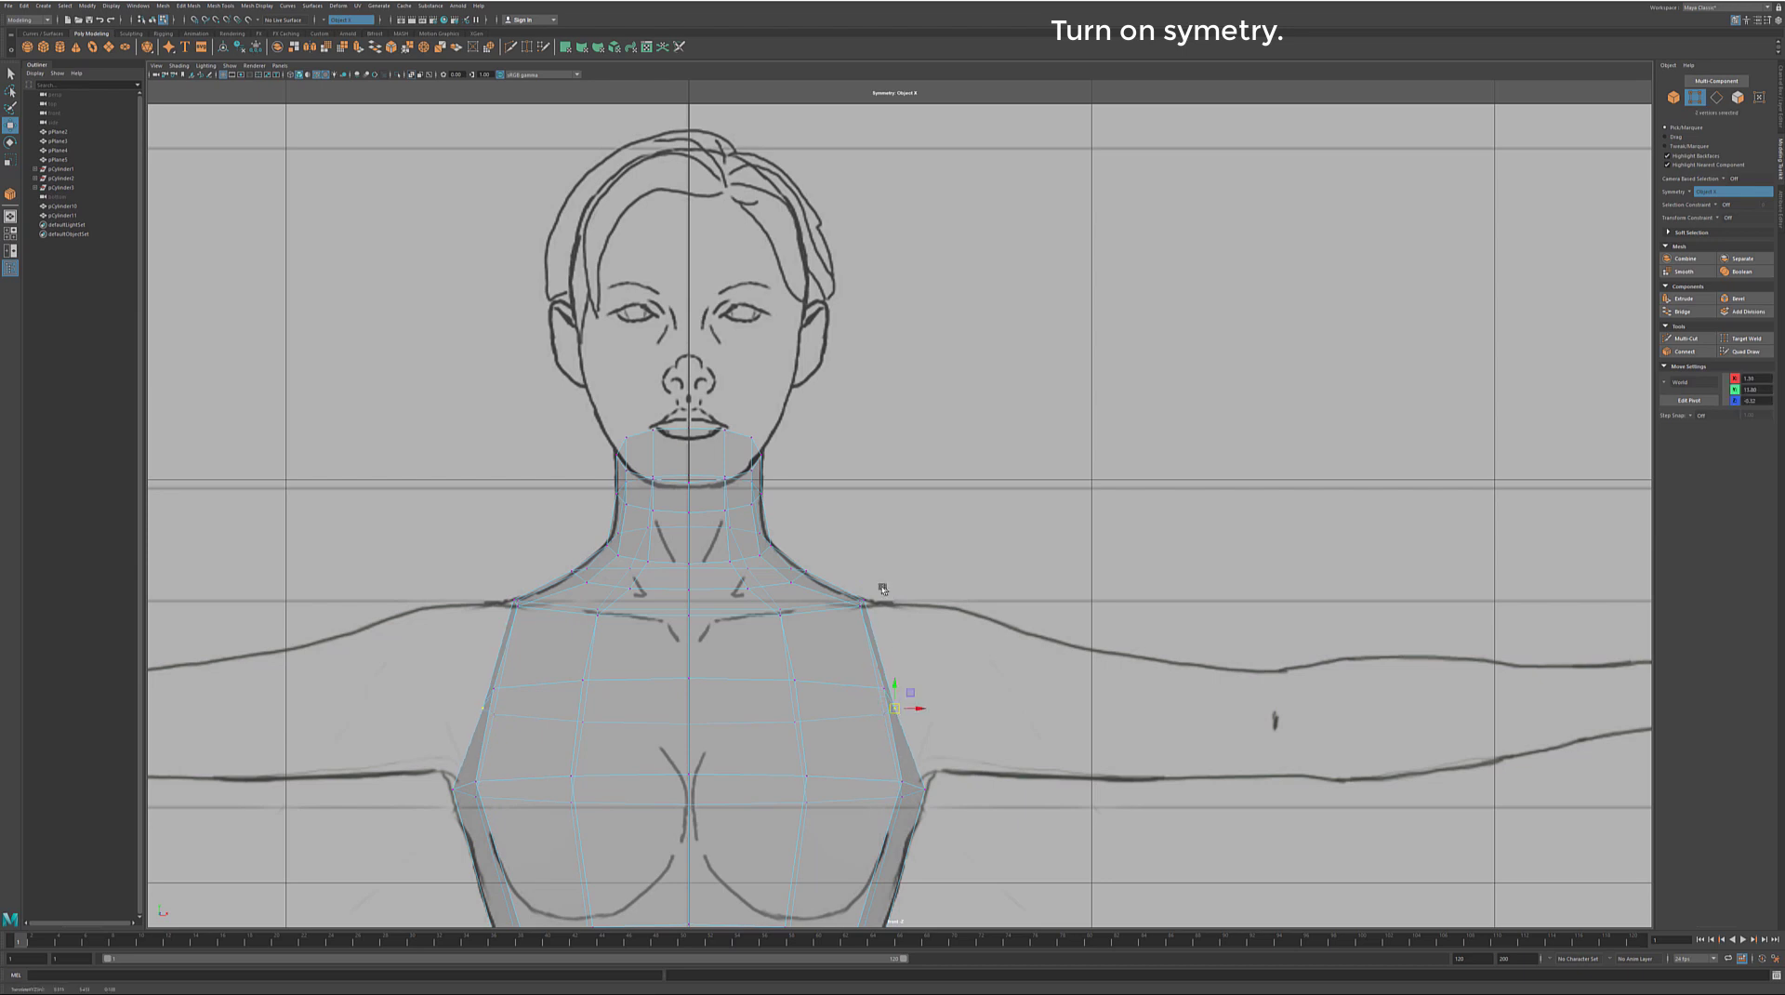
pyautogui.scroll(1, 882, 588)
pyautogui.click(854, 610)
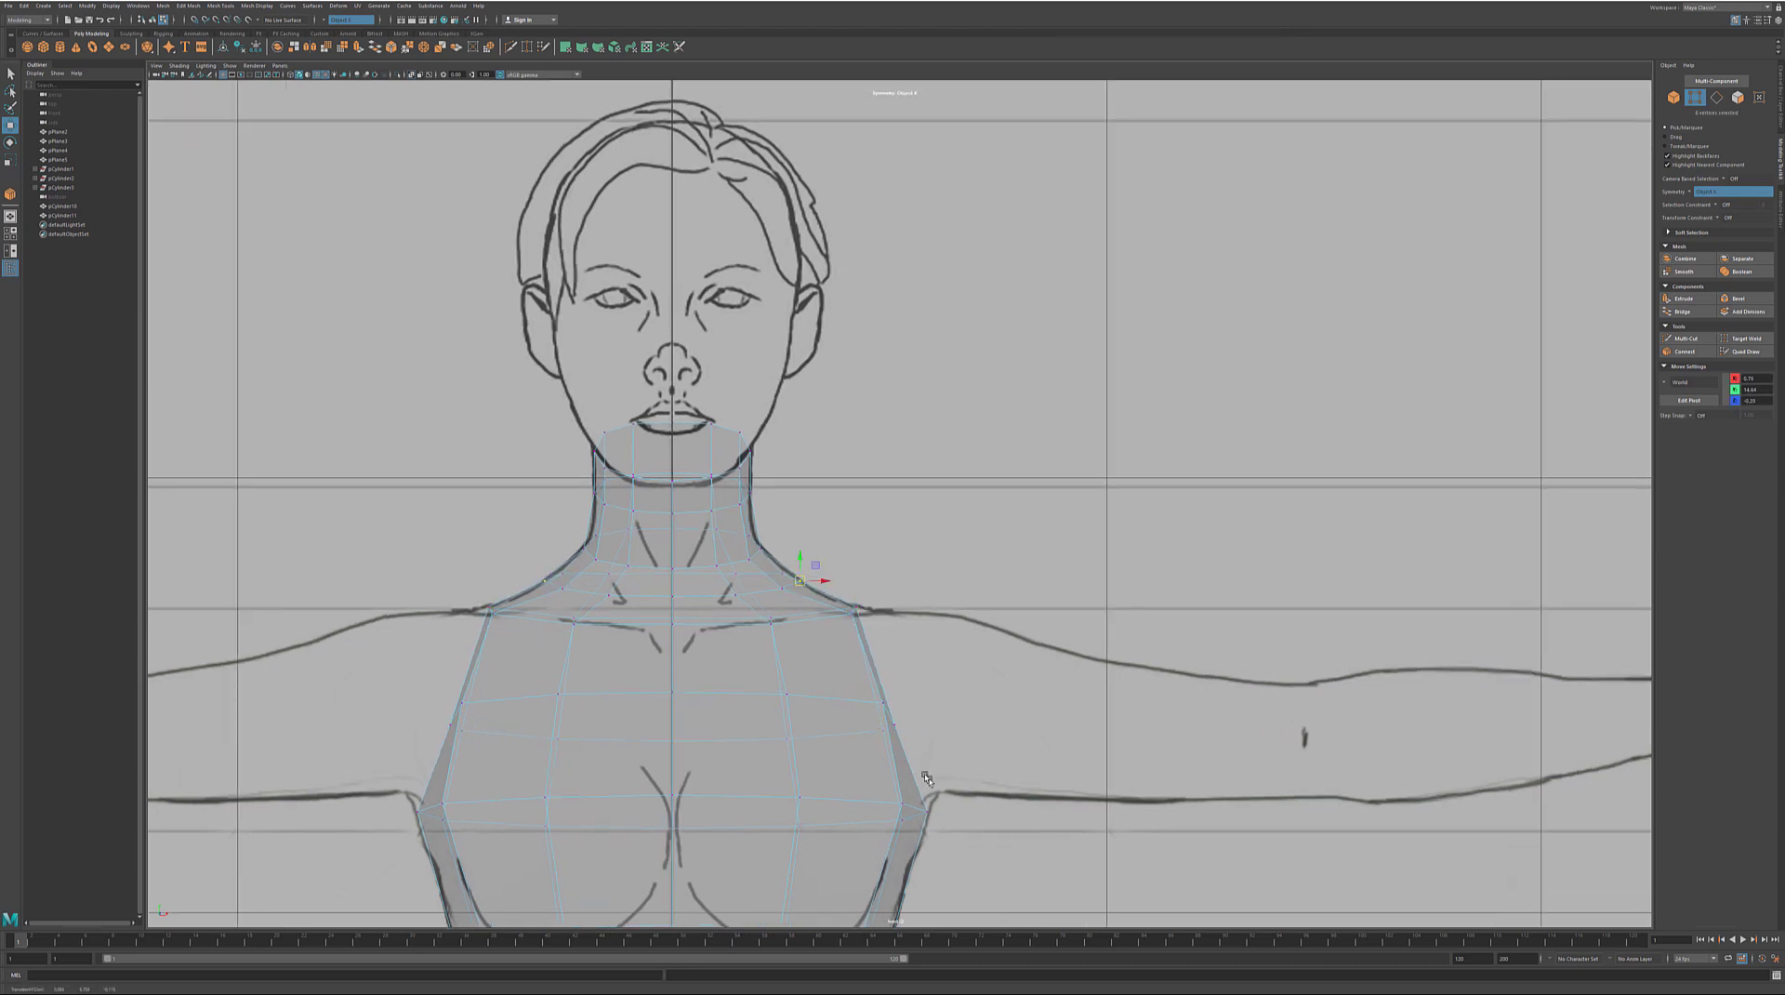
pyautogui.click(925, 774)
pyautogui.scroll(-5, 931, 769)
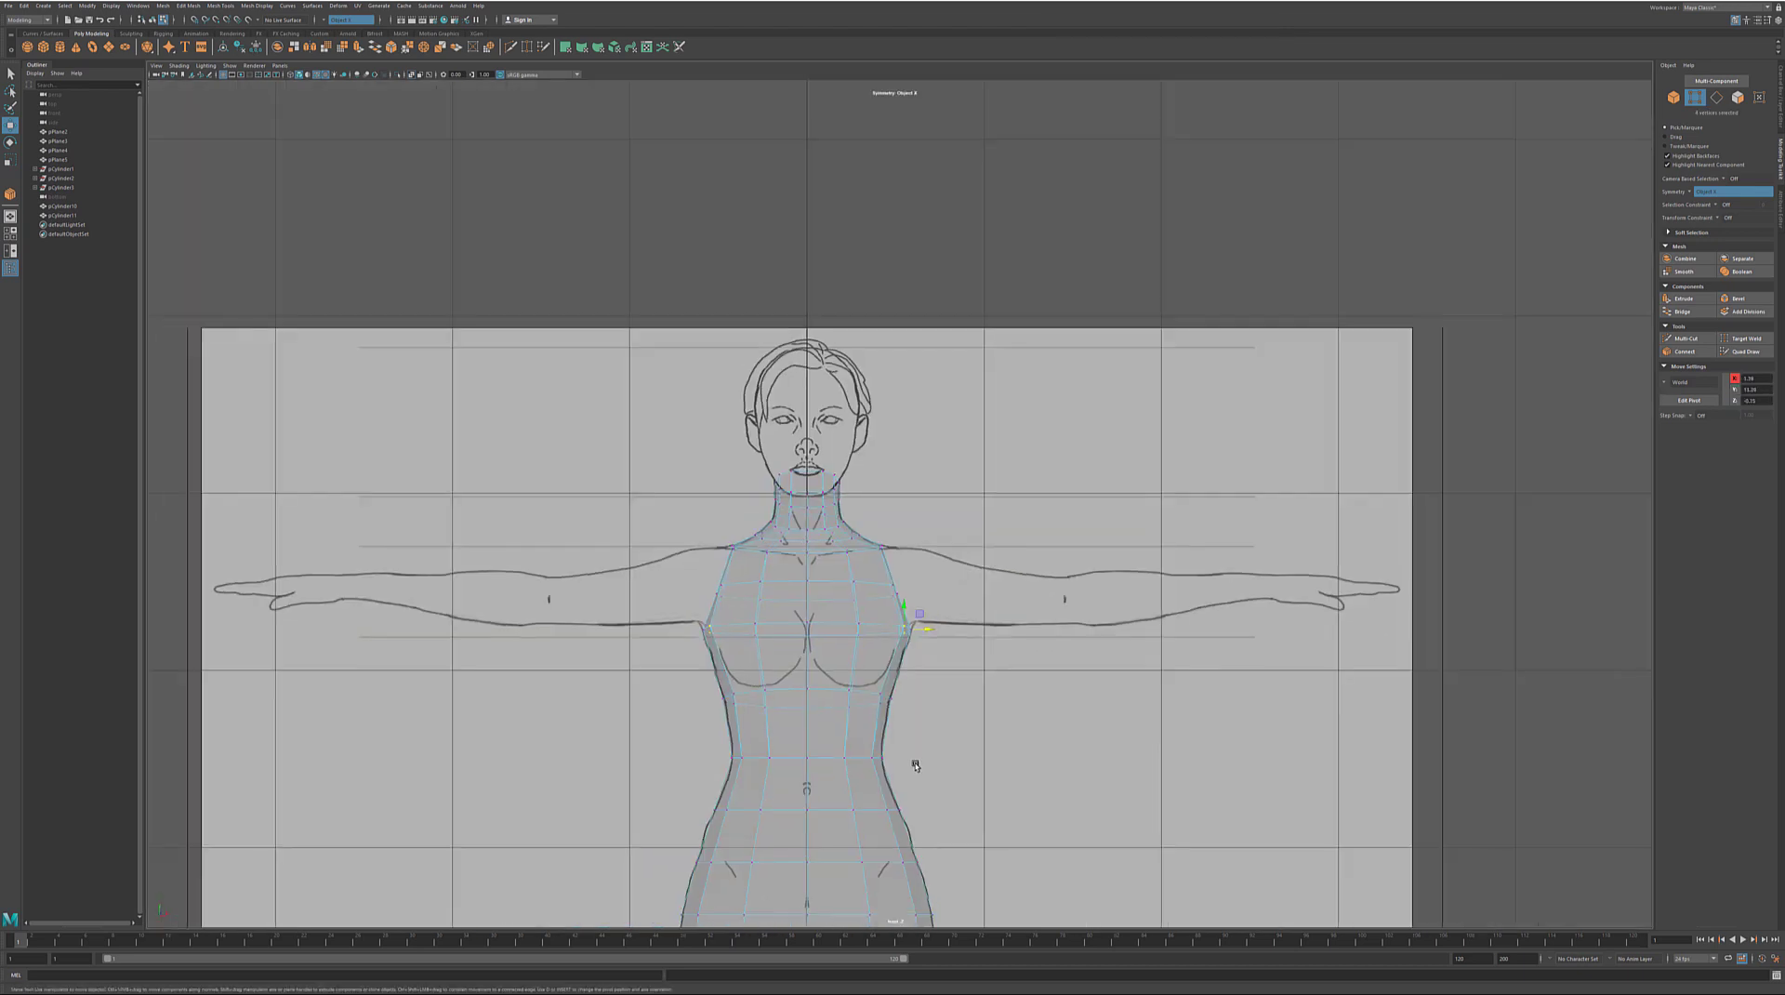
pyautogui.scroll(5, 808, 642)
pyautogui.moveTo(793, 617); pyautogui.dragTo(814, 644)
pyautogui.click(806, 569)
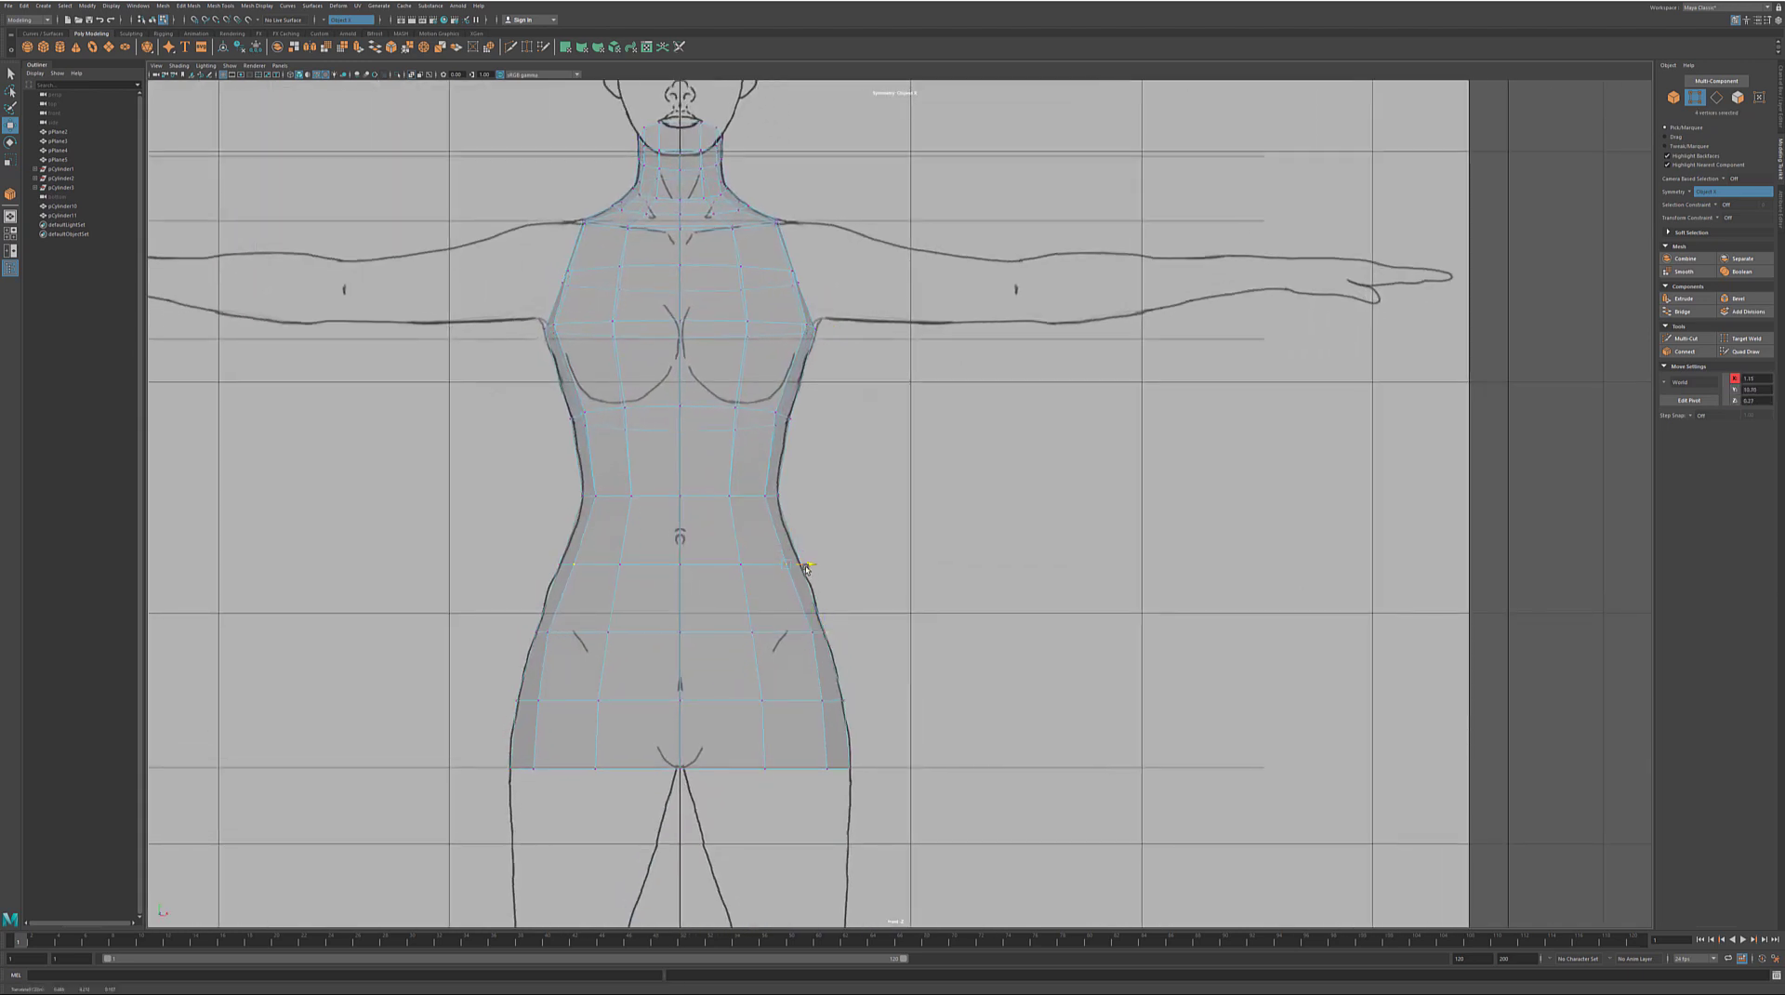
# Step: Delete the two lower hip faces to open the leg holes
pyautogui.press('F11')
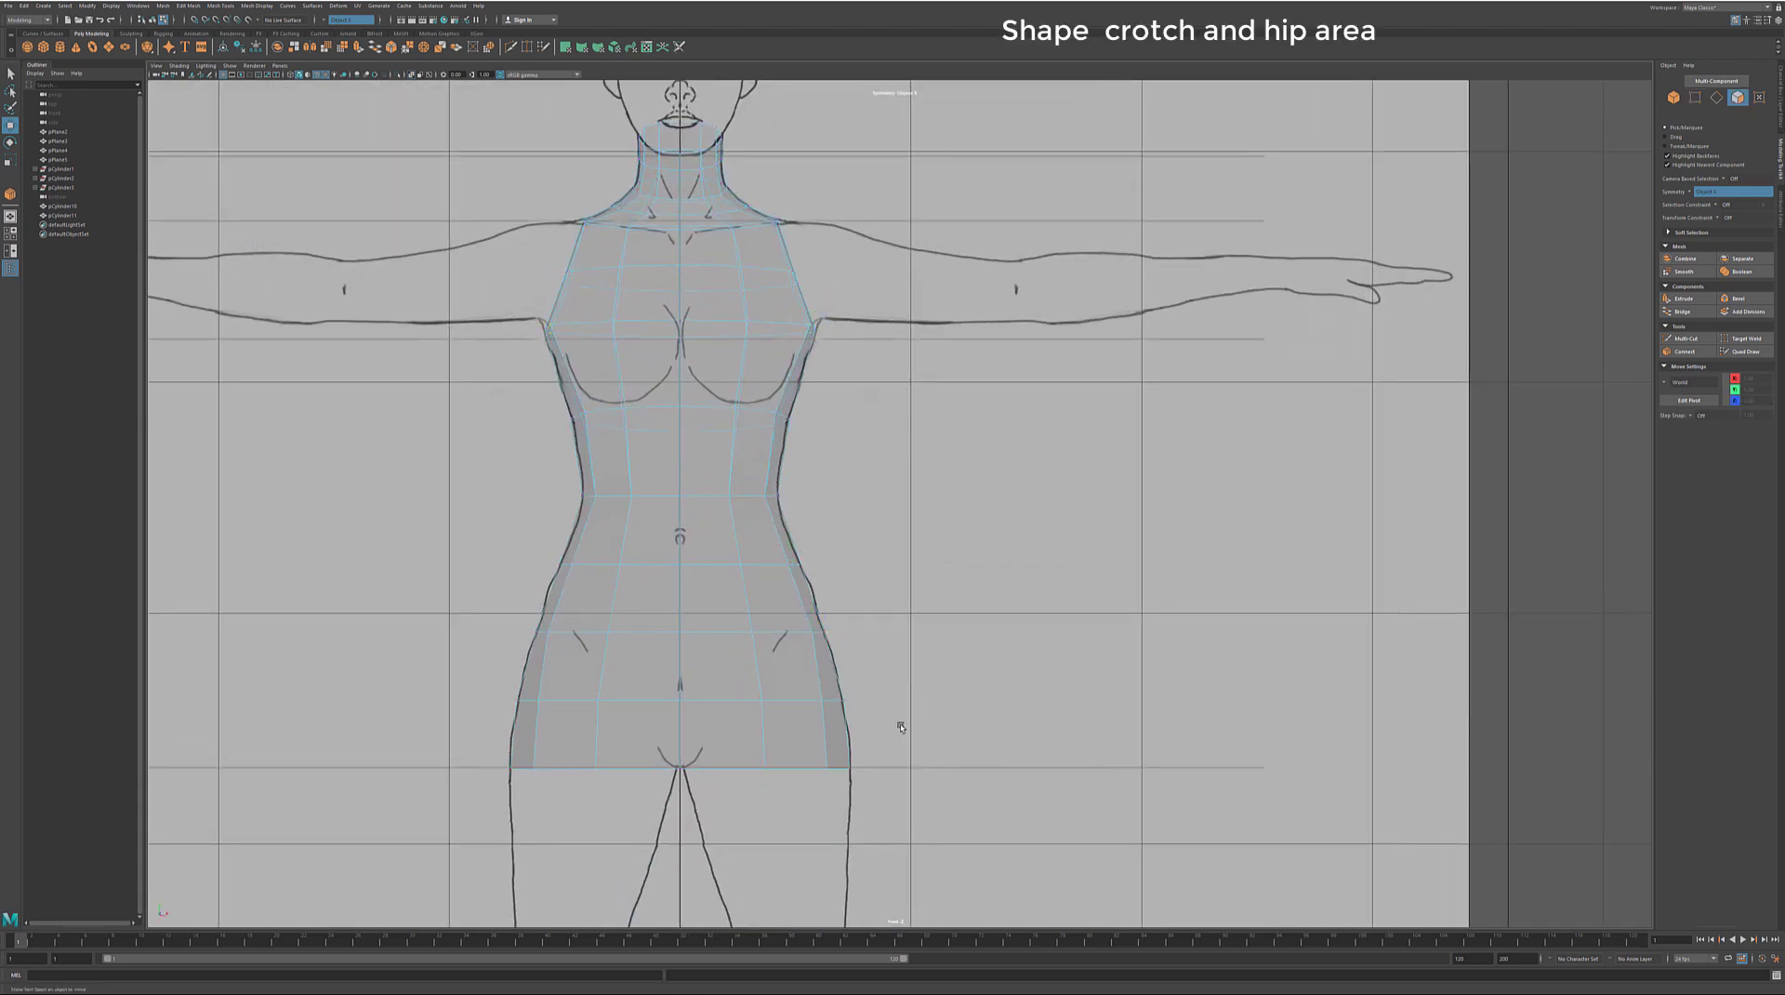
pyautogui.moveTo(823, 761); pyautogui.dragTo(796, 776)
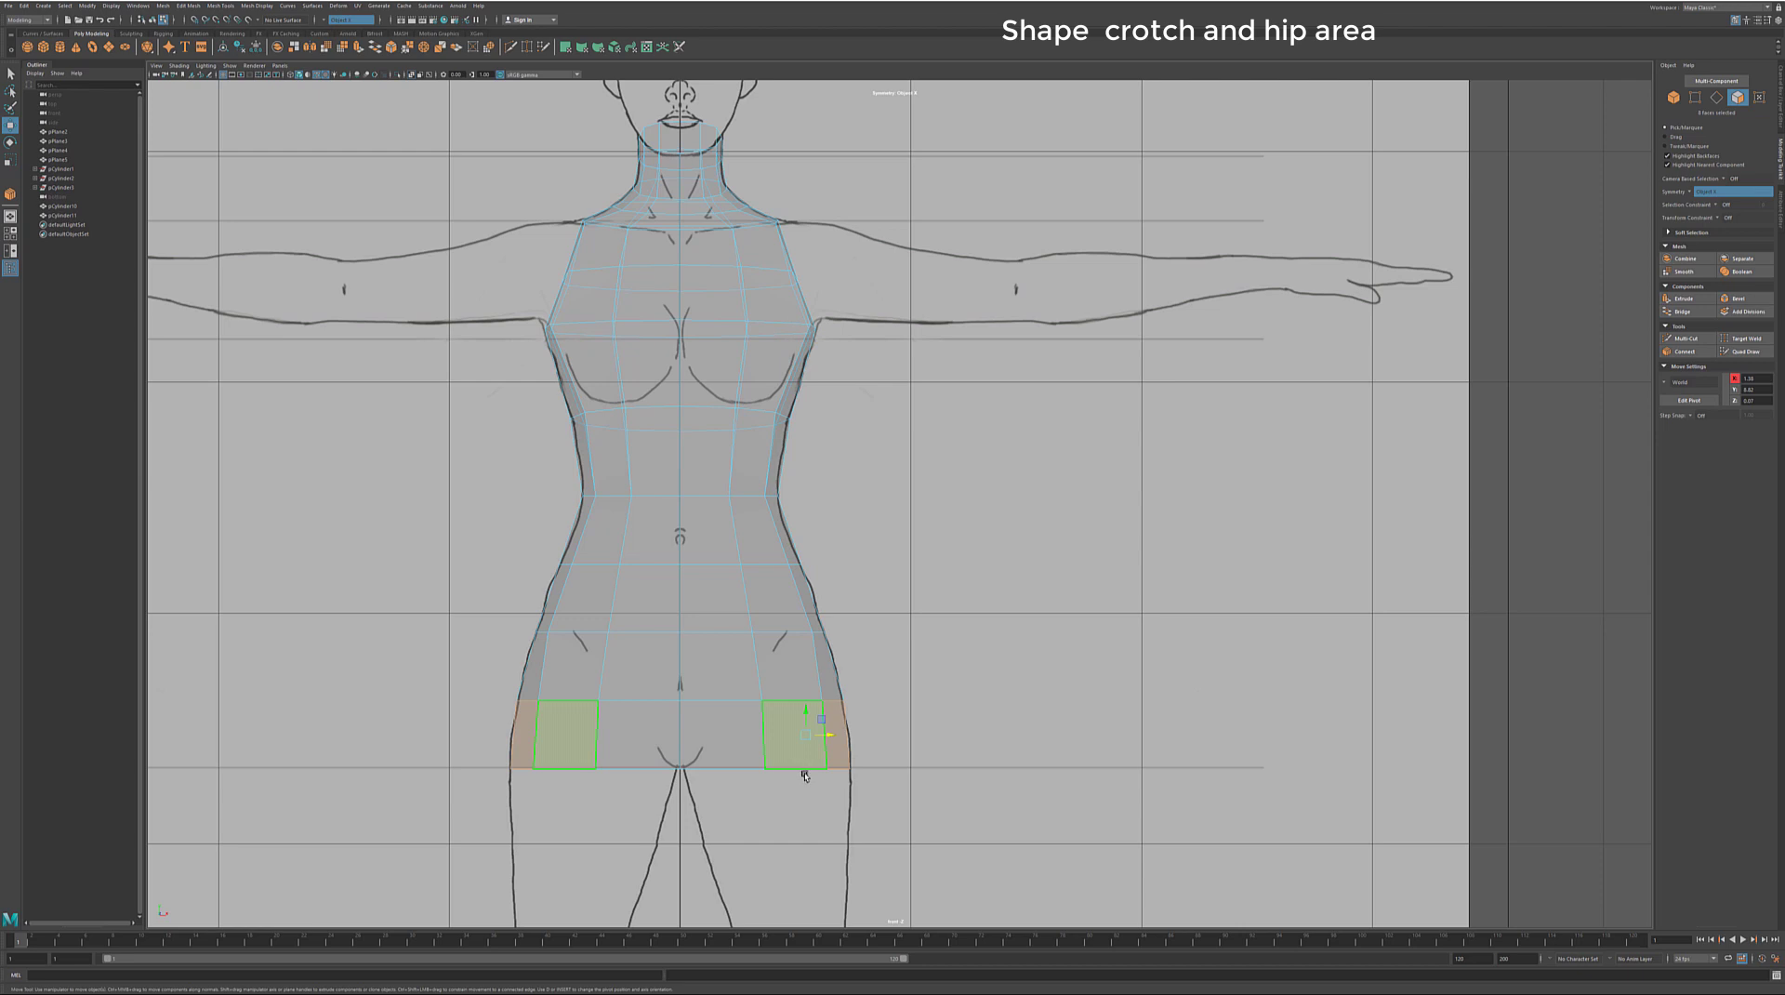
pyautogui.press('Delete')
# Step: Scale and move the crotch bottom vertices inward toward the centre line
pyautogui.press('r')
pyautogui.moveTo(744, 753)
pyautogui.mouseDown()
pyautogui.moveTo(790, 777)
pyautogui.moveTo(701, 785)
pyautogui.mouseUp()
pyautogui.press('w')
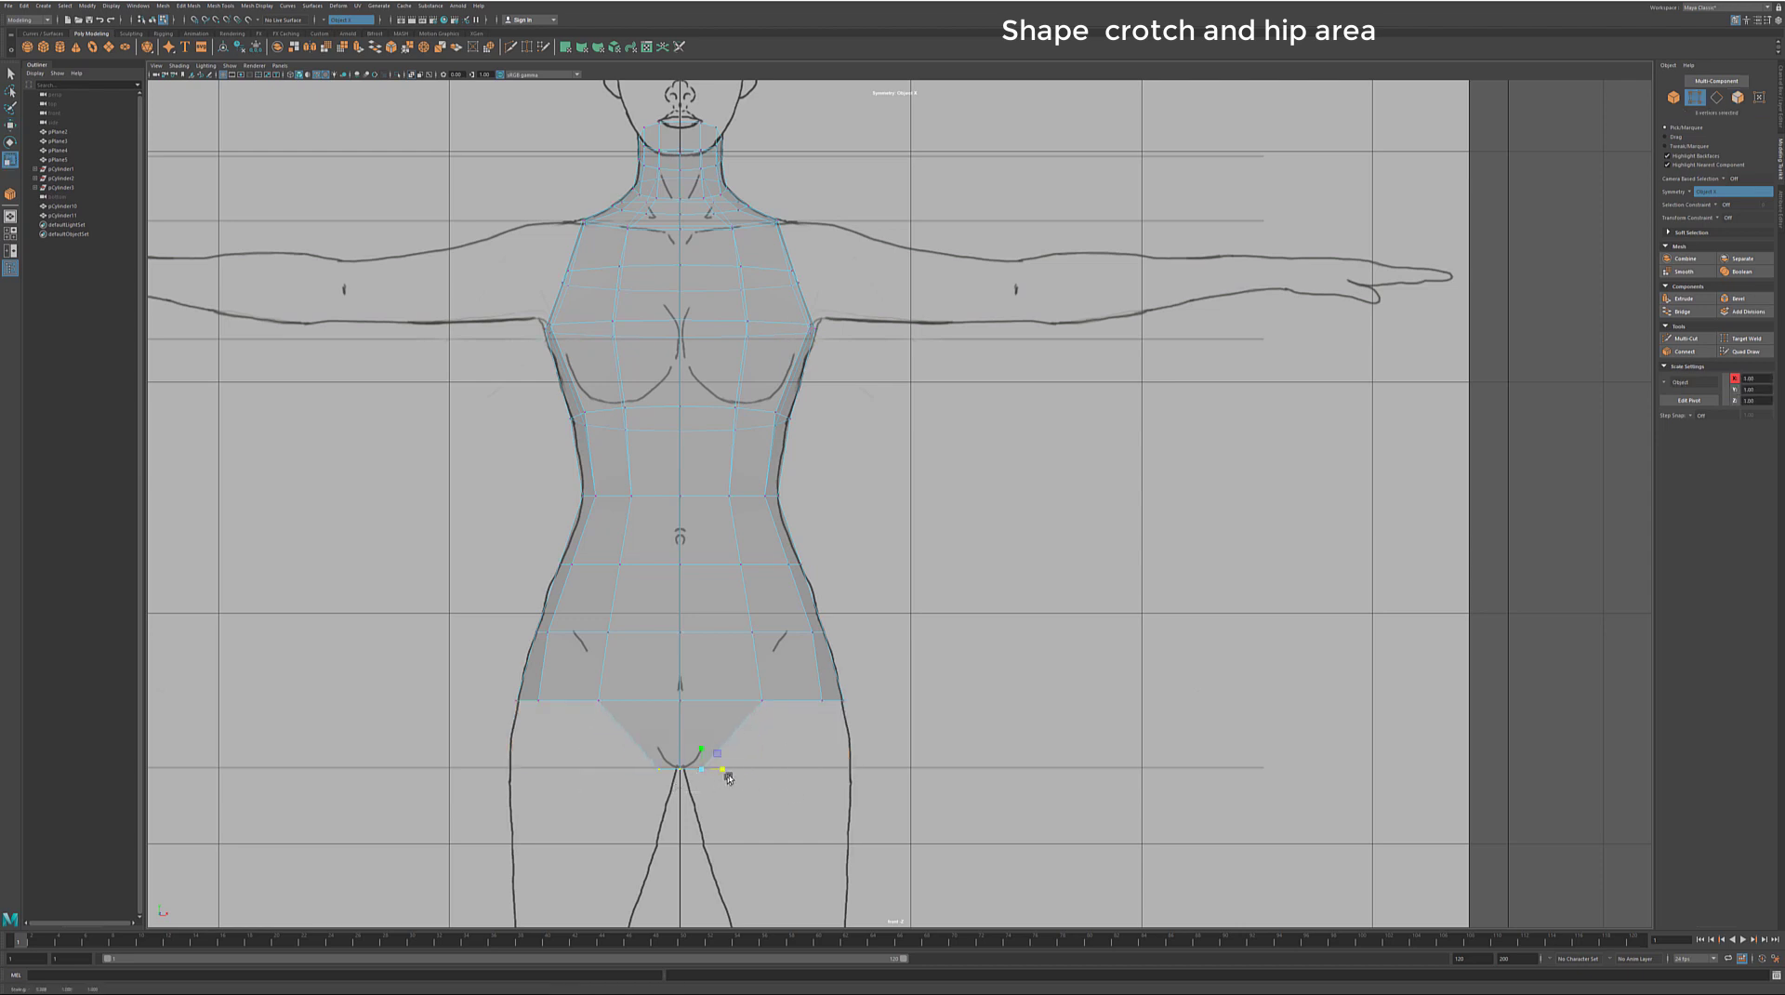
pyautogui.scroll(1, 690, 779)
pyautogui.moveTo(702, 790); pyautogui.dragTo(692, 791)
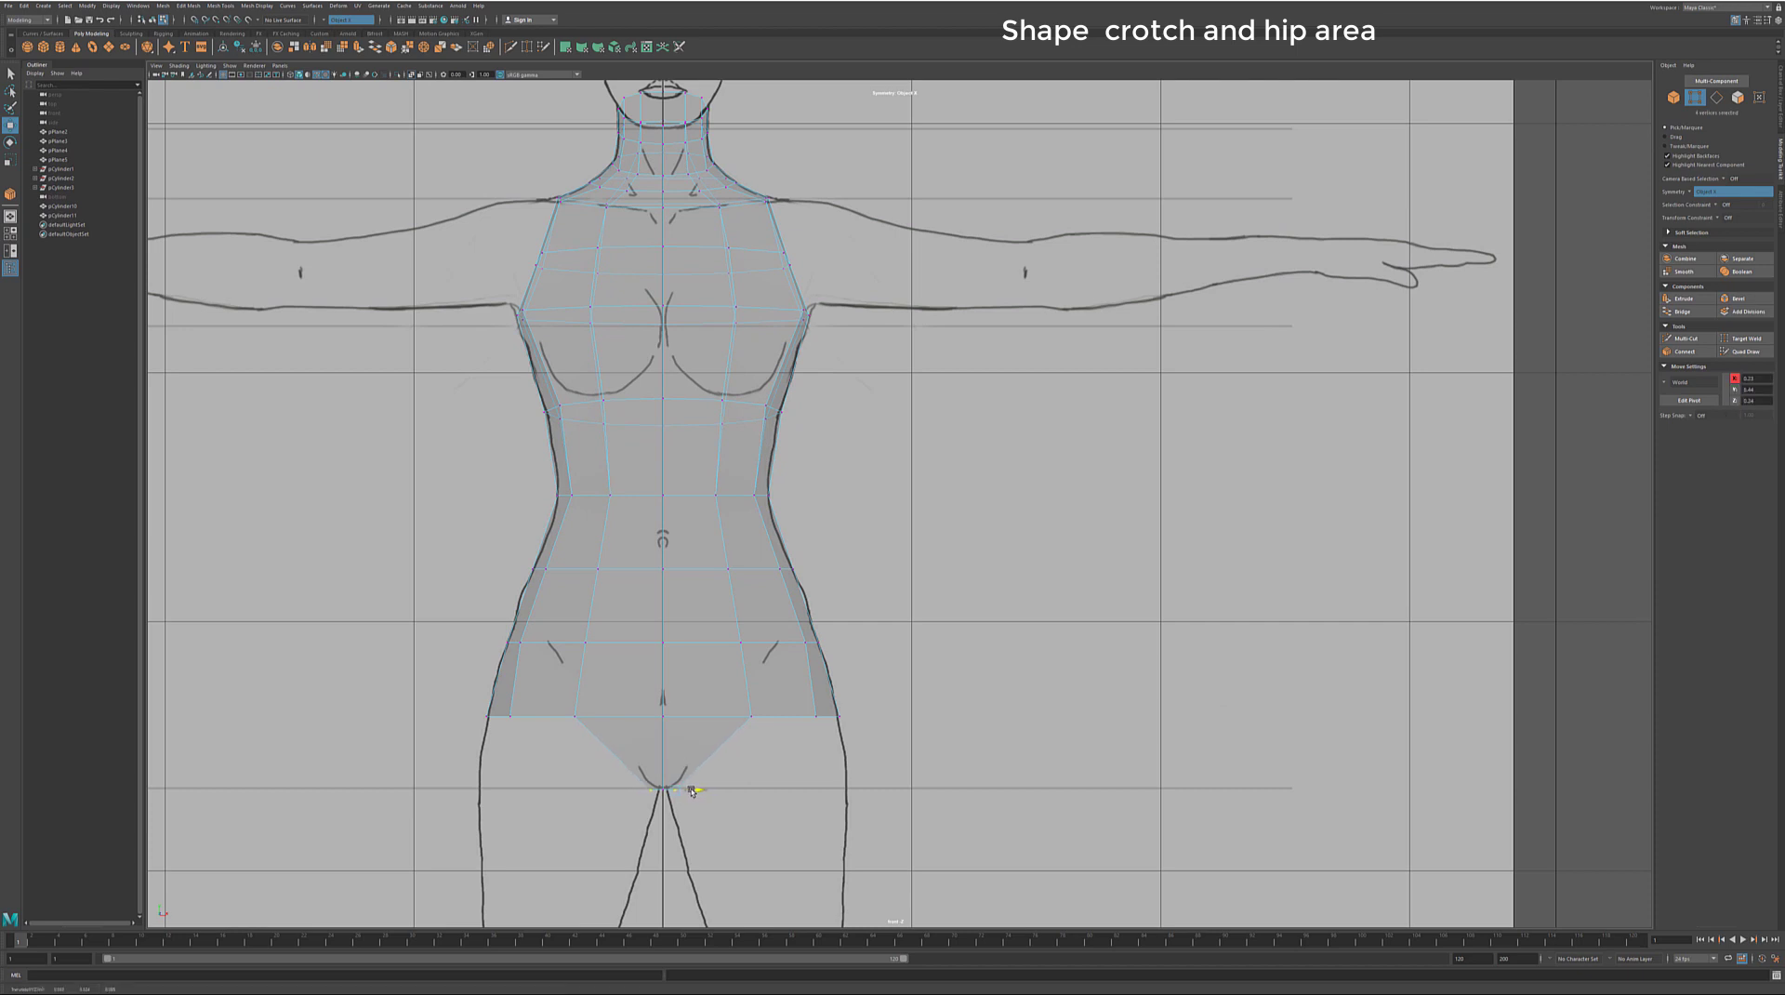
# Step: Move the lower hip vertices inward to round the crotch in the front view
pyautogui.click(751, 716)
pyautogui.moveTo(751, 716)
pyautogui.mouseDown()
pyautogui.moveTo(719, 716)
pyautogui.moveTo(817, 662)
pyautogui.moveTo(820, 639)
pyautogui.mouseUp()
pyautogui.click(732, 642)
pyautogui.click(815, 716)
pyautogui.click(807, 640)
# Step: In the side view, move hip, mid-torso, waist and crotch vertices onto the side reference outline
pyautogui.press('space')
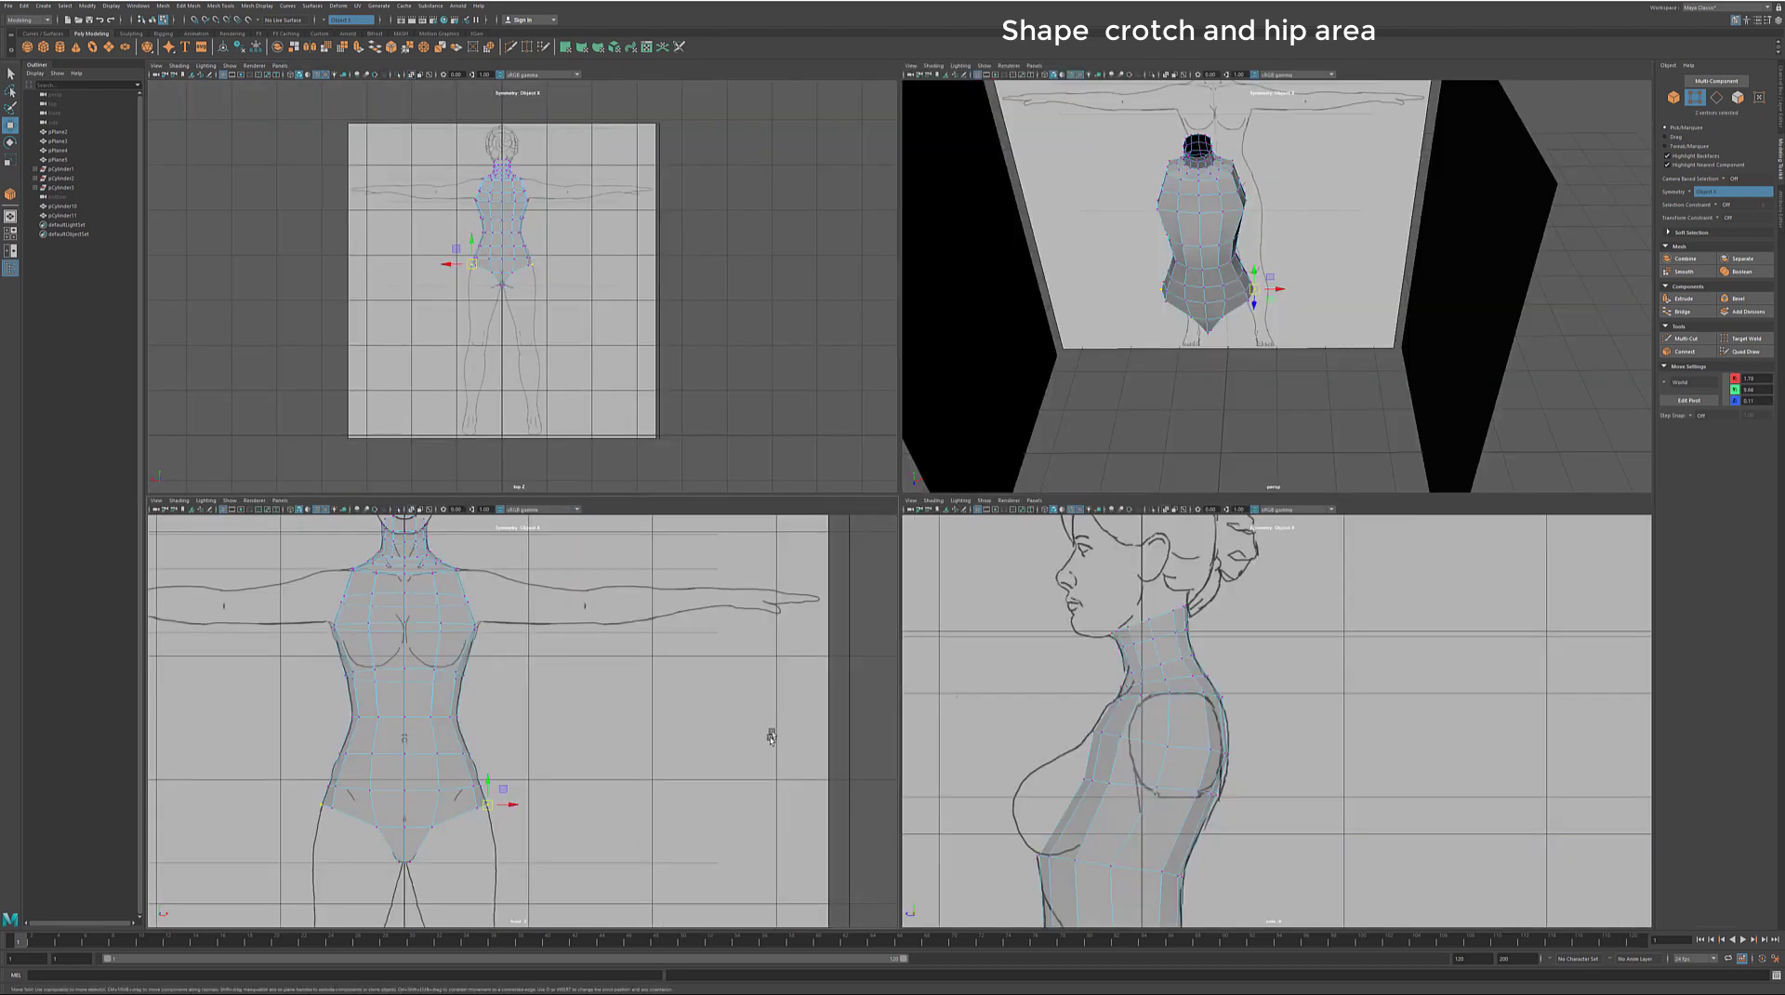
pyautogui.press('space')
pyautogui.scroll(5, 755, 755)
pyautogui.moveTo(900, 706); pyautogui.dragTo(900, 721)
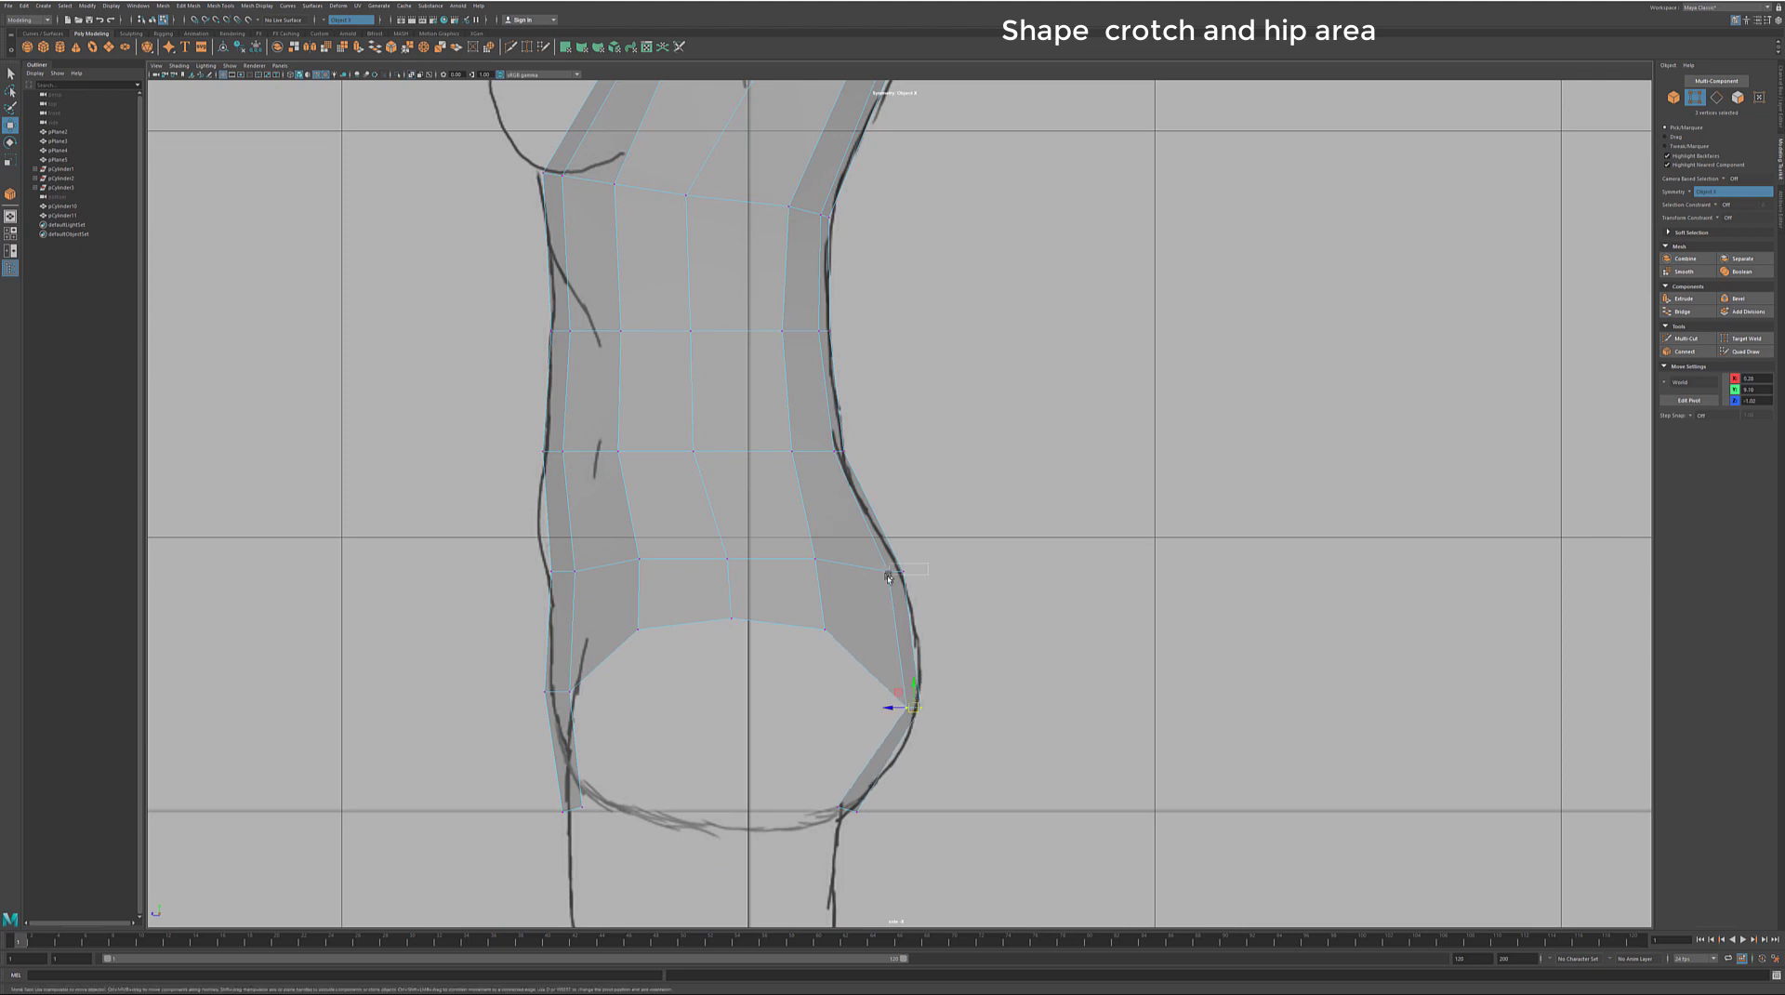
pyautogui.moveTo(900, 569)
pyautogui.mouseDown()
pyautogui.moveTo(869, 590)
pyautogui.moveTo(862, 641)
pyautogui.mouseUp()
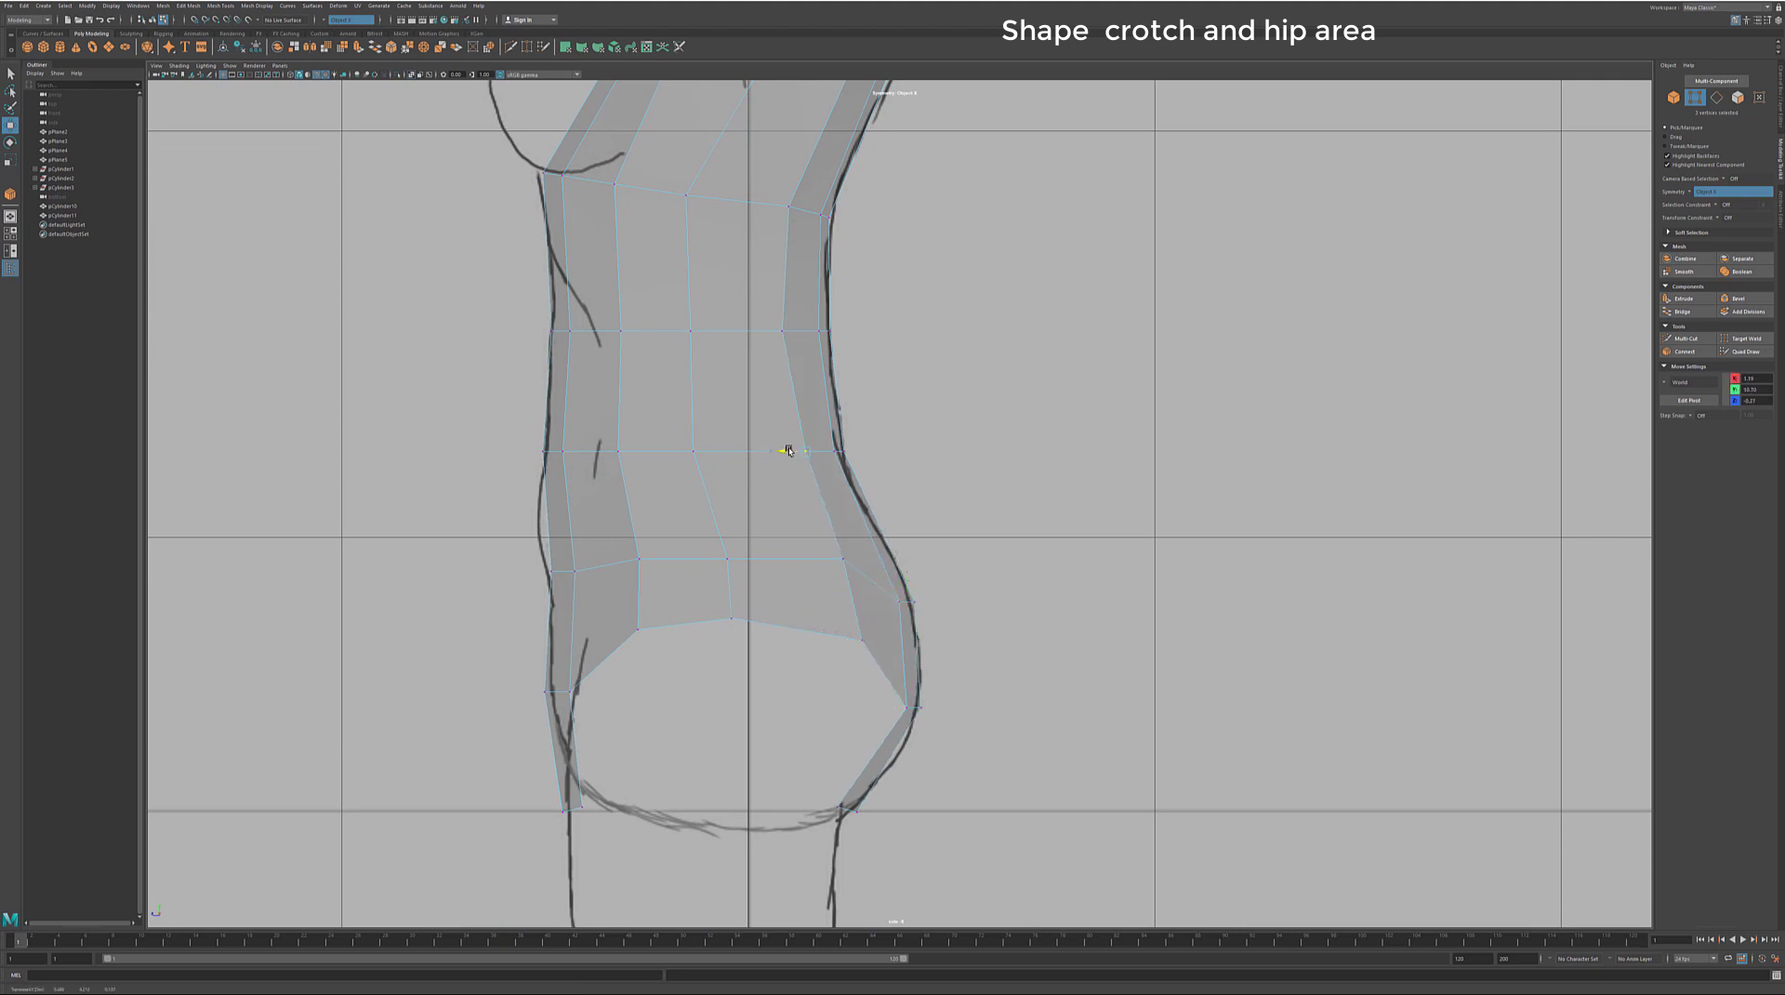
pyautogui.moveTo(784, 450)
pyautogui.mouseDown()
pyautogui.moveTo(805, 450)
pyautogui.moveTo(718, 452)
pyautogui.mouseUp()
pyautogui.moveTo(725, 588); pyautogui.dragTo(748, 588)
pyautogui.moveTo(638, 559); pyautogui.dragTo(600, 561)
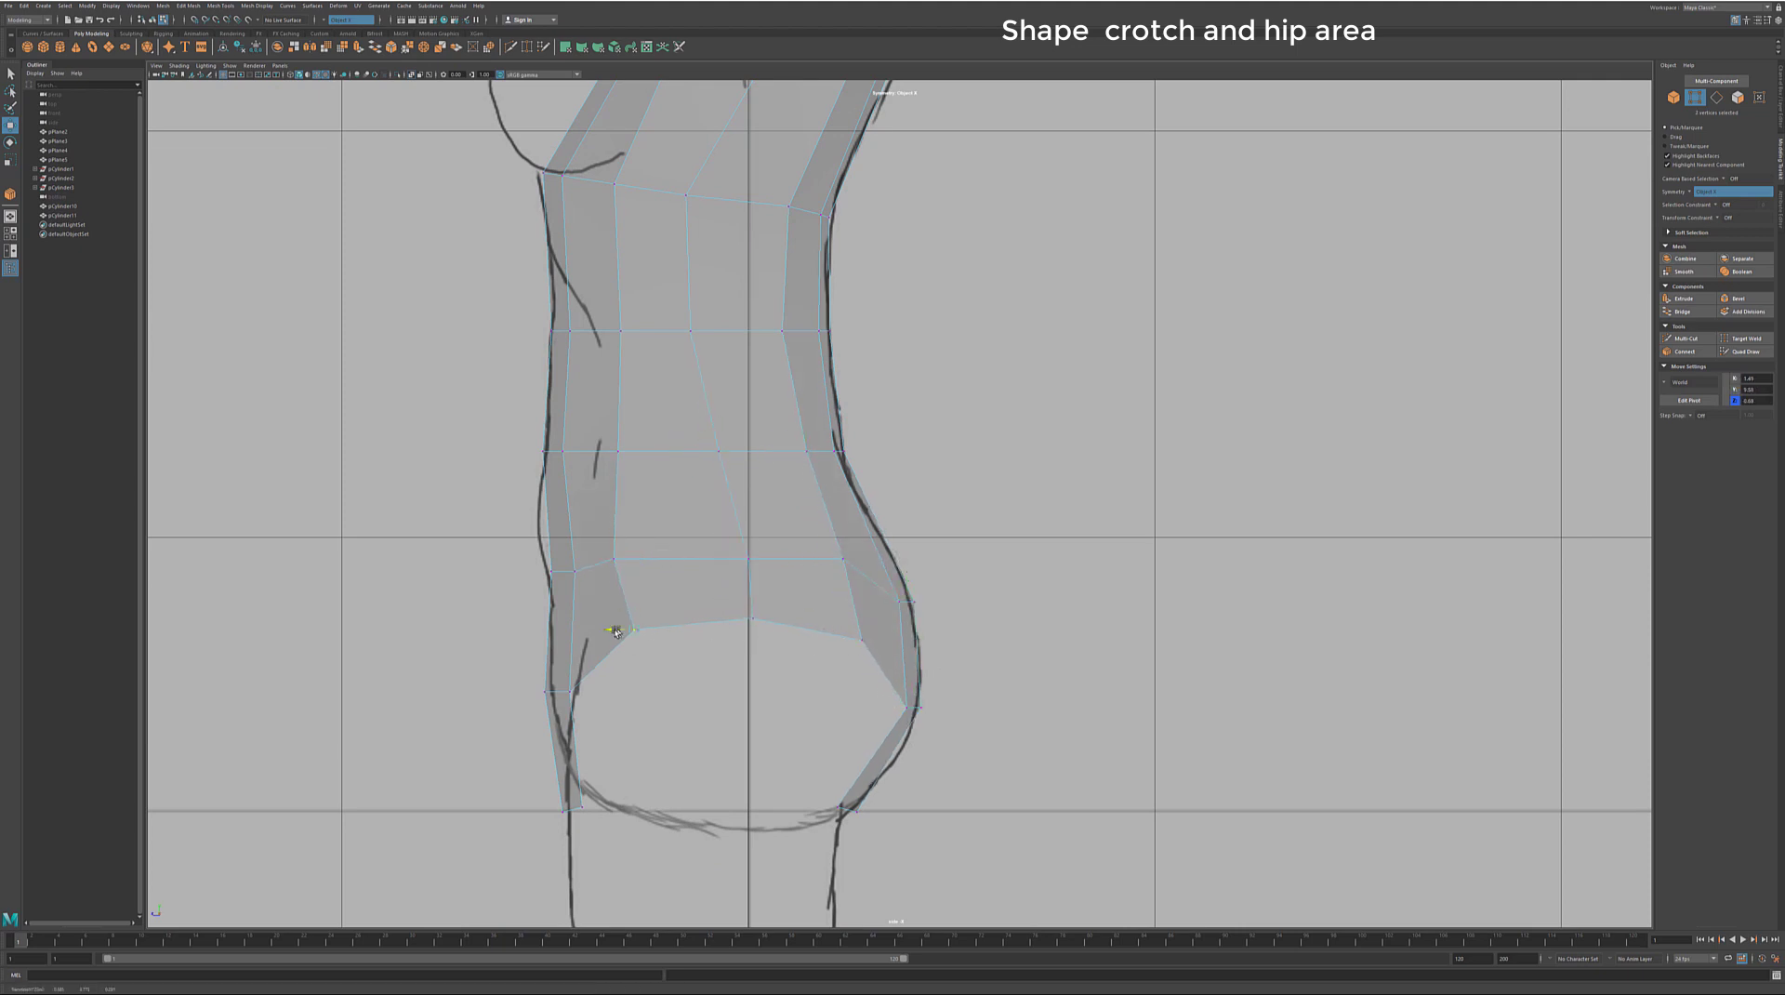
pyautogui.moveTo(558, 696); pyautogui.dragTo(551, 712)
pyautogui.moveTo(551, 569); pyautogui.dragTo(562, 569)
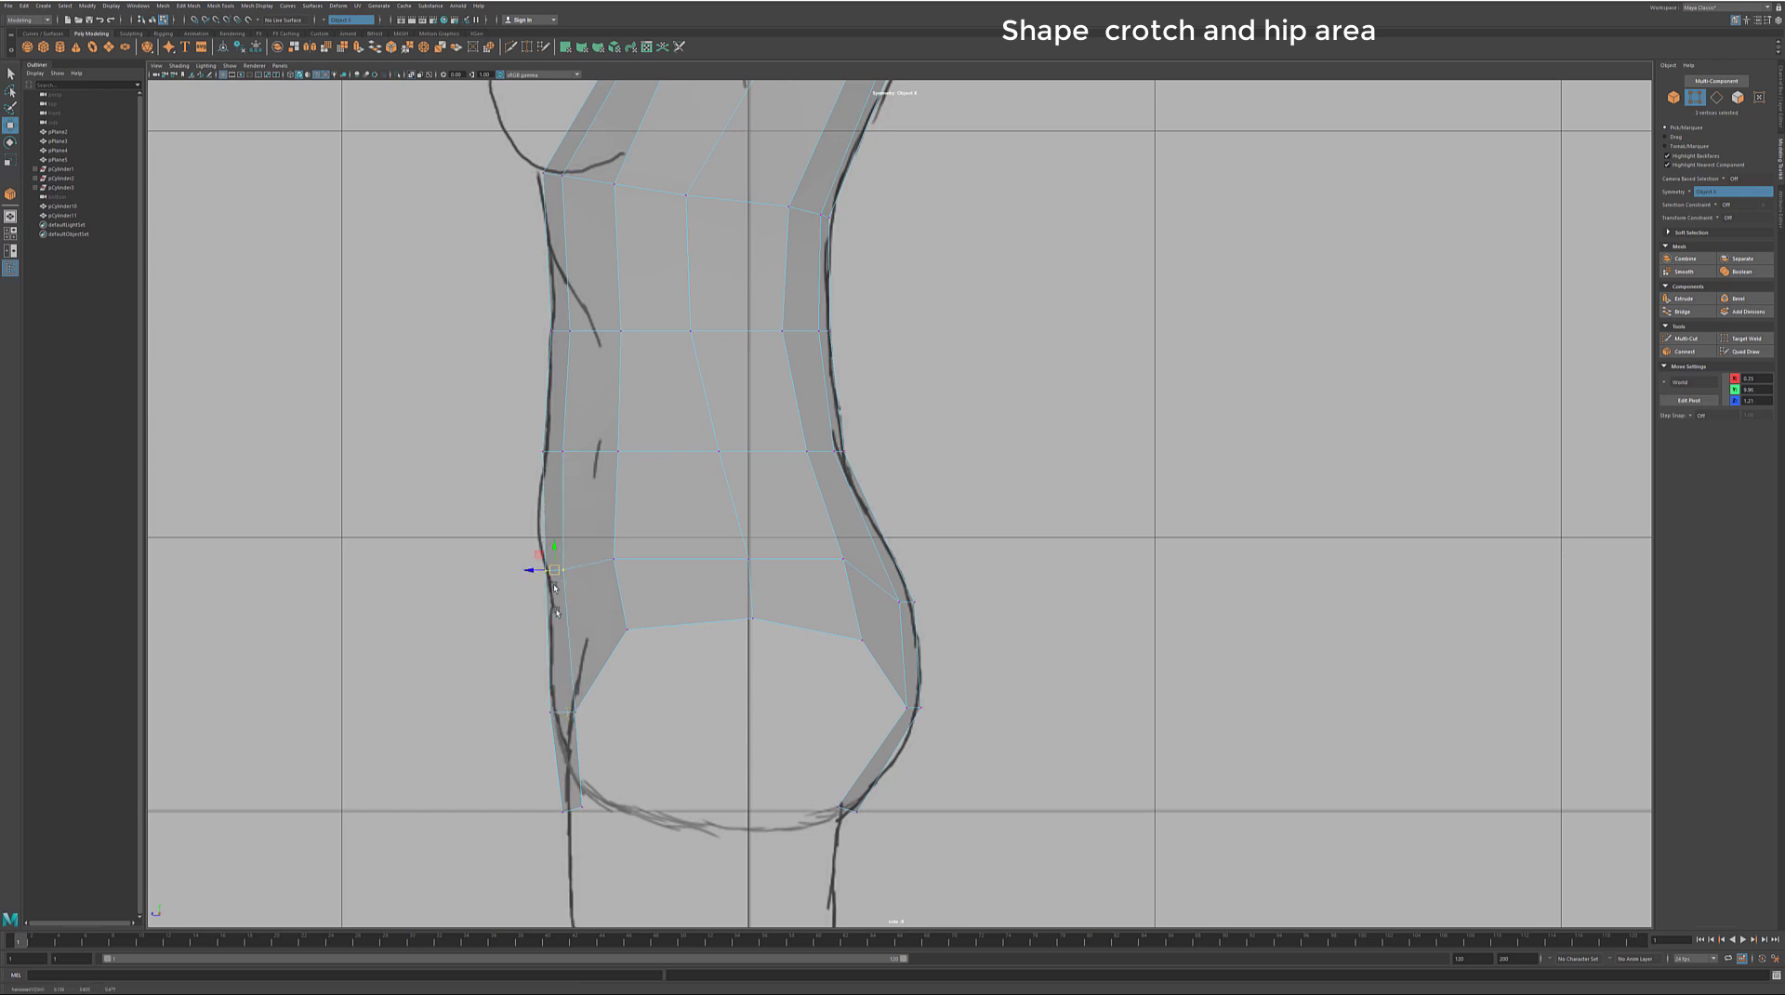
pyautogui.moveTo(566, 808); pyautogui.dragTo(592, 803)
# Step: Lower the back waist vertex onto the outline and view the torso from above in perspective
pyautogui.click(625, 779)
pyautogui.click(574, 712)
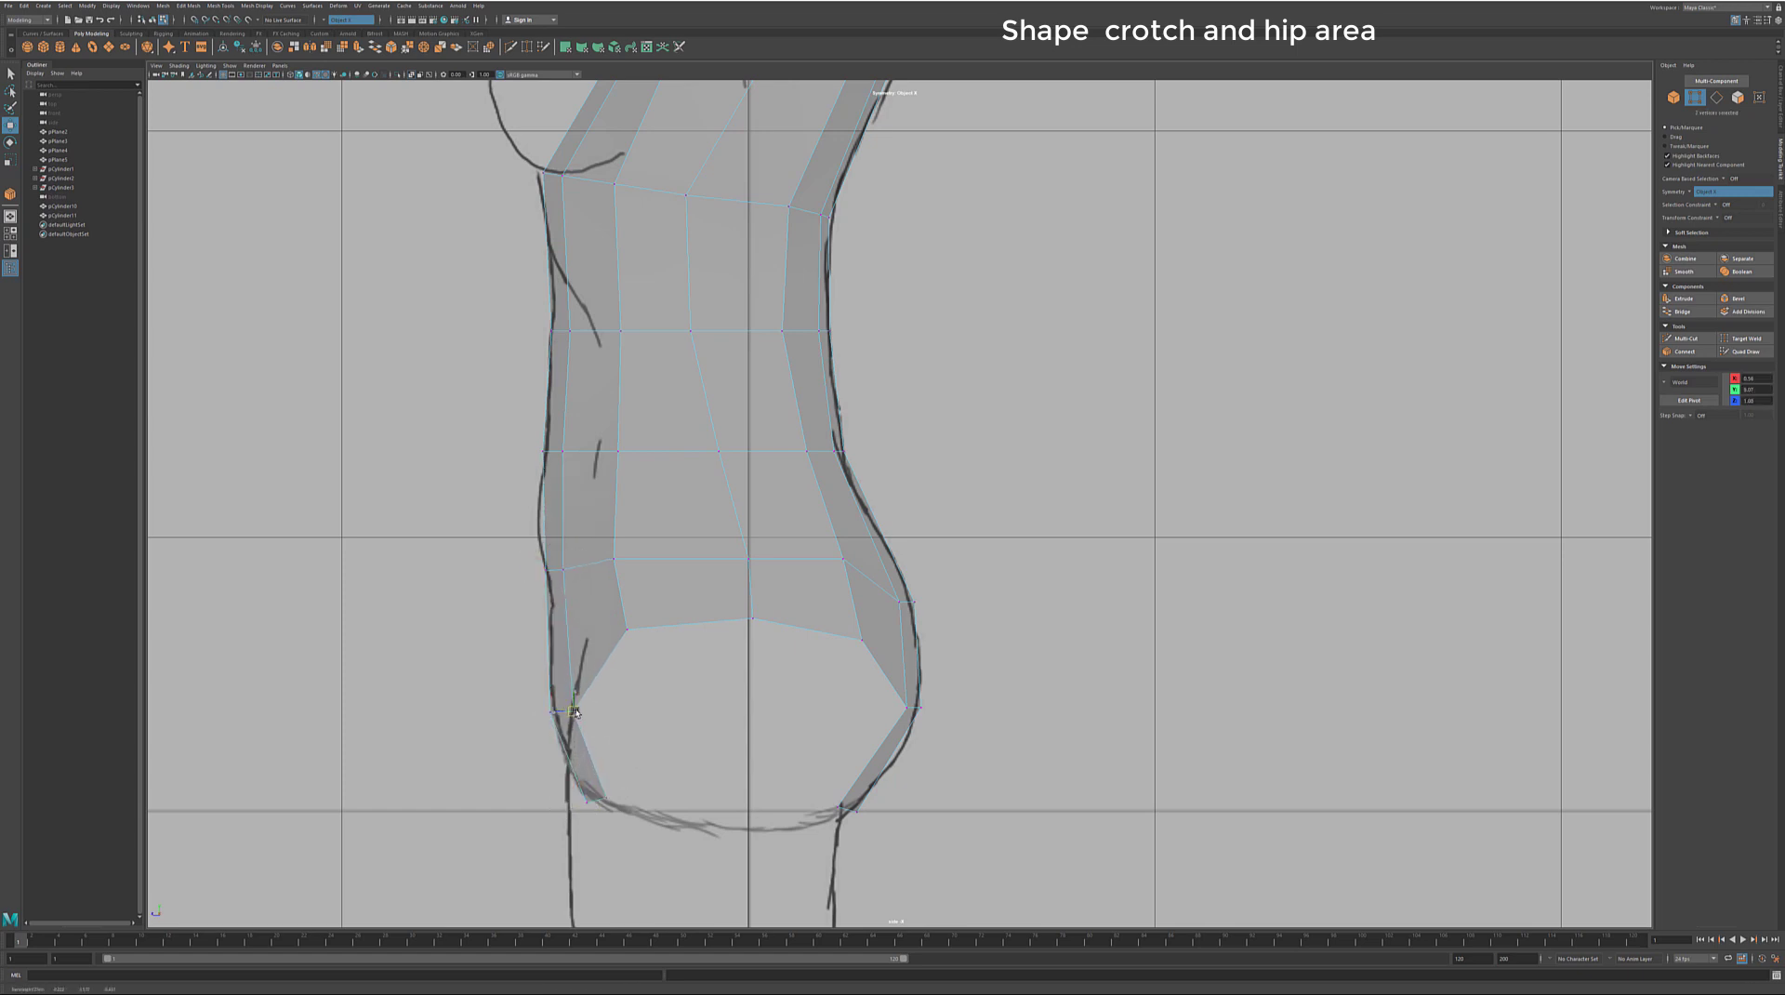
pyautogui.click(914, 609)
pyautogui.moveTo(562, 568); pyautogui.dragTo(555, 592)
pyautogui.click(600, 744)
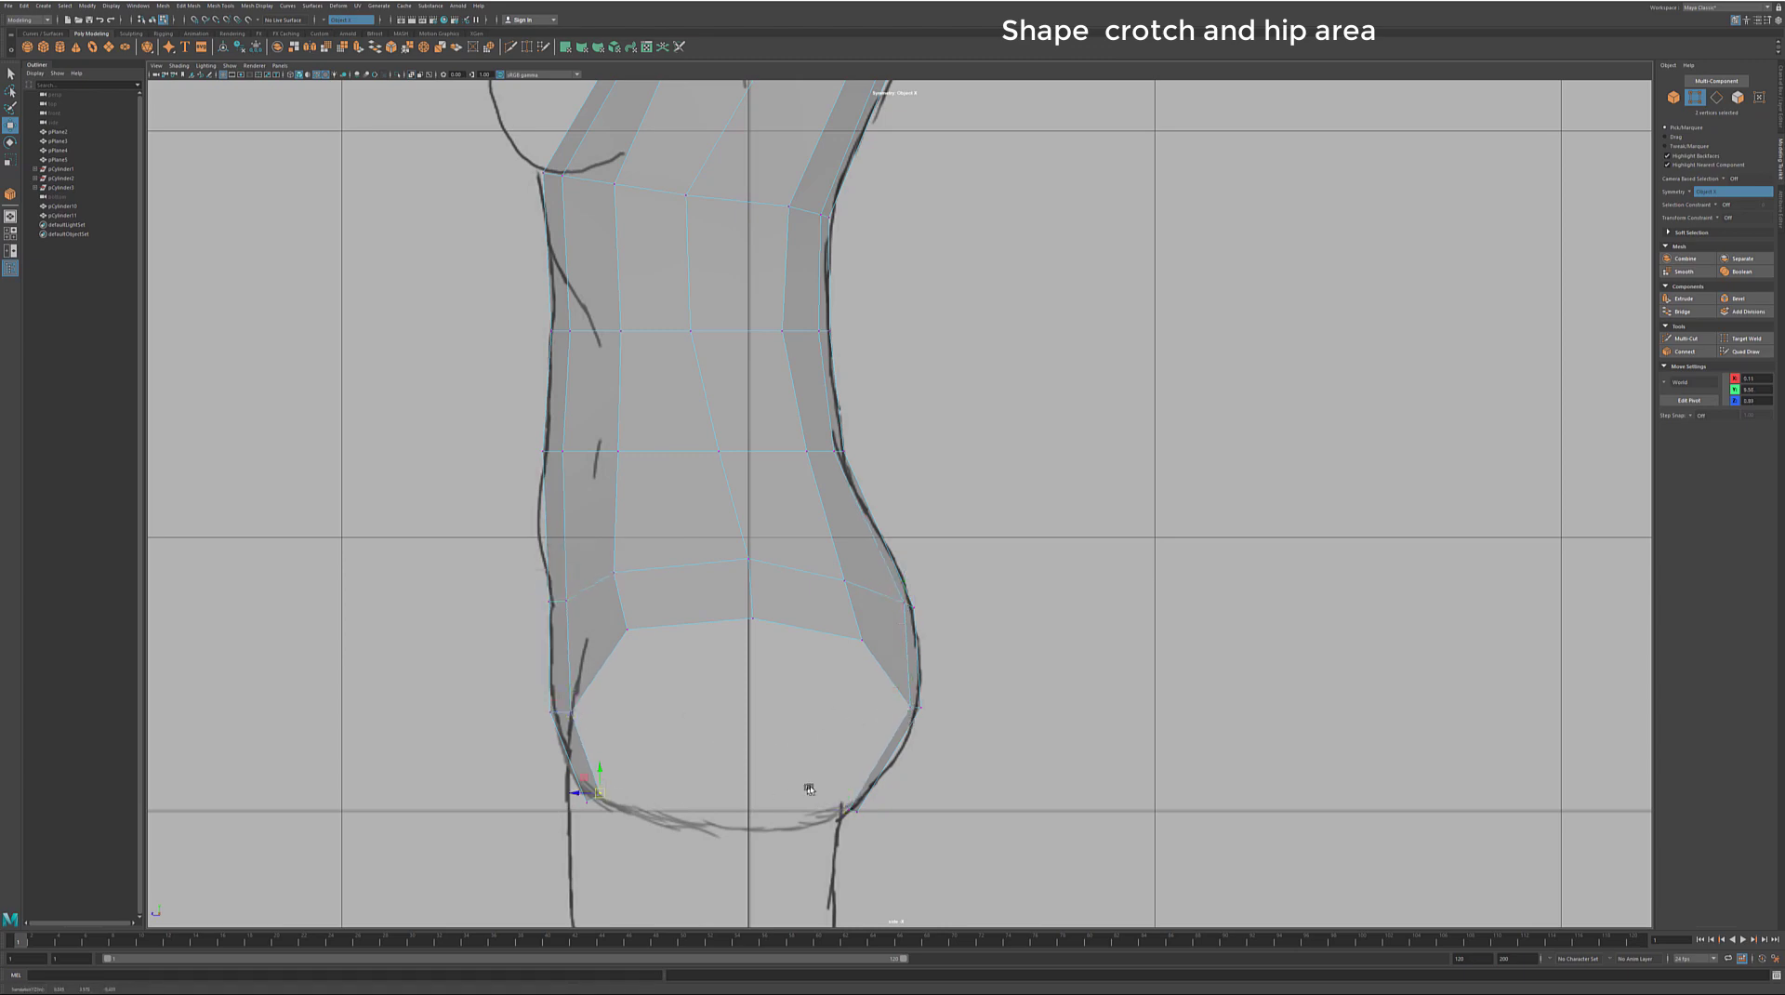
pyautogui.moveTo(809, 788)
pyautogui.keyDown('alt'); pyautogui.mouseDown()
pyautogui.moveTo(943, 500)
pyautogui.moveTo(812, 602)
pyautogui.moveTo(739, 600)
pyautogui.moveTo(961, 667)
pyautogui.moveTo(781, 644)
pyautogui.moveTo(762, 610)
pyautogui.moveTo(1201, 676)
pyautogui.mouseUp(); pyautogui.keyUp('alt')
# Step: Bridge the front and back crotch border edges with 1 division
pyautogui.click(734, 597)
pyautogui.press('F10')
pyautogui.click(961, 668)
pyautogui.keyDown('shift'); pyautogui.click(761, 611); pyautogui.keyUp('shift')
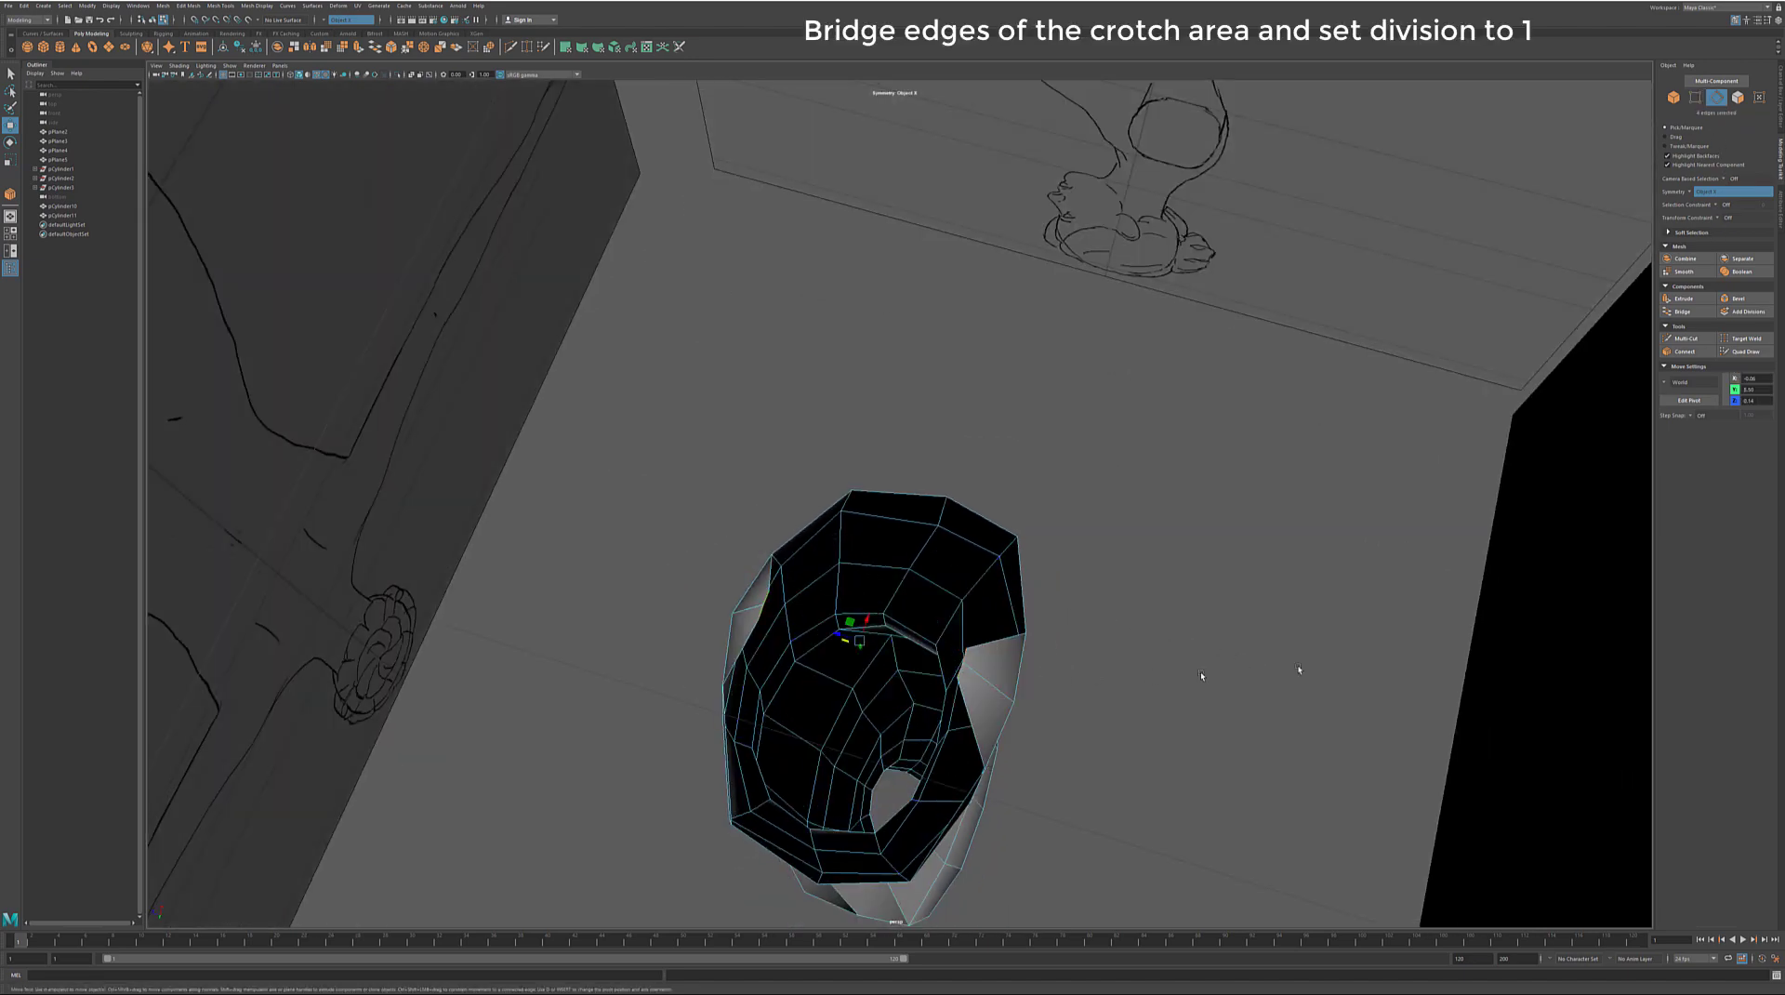
pyautogui.click(1675, 313)
pyautogui.moveTo(1287, 514); pyautogui.dragTo(1311, 514)
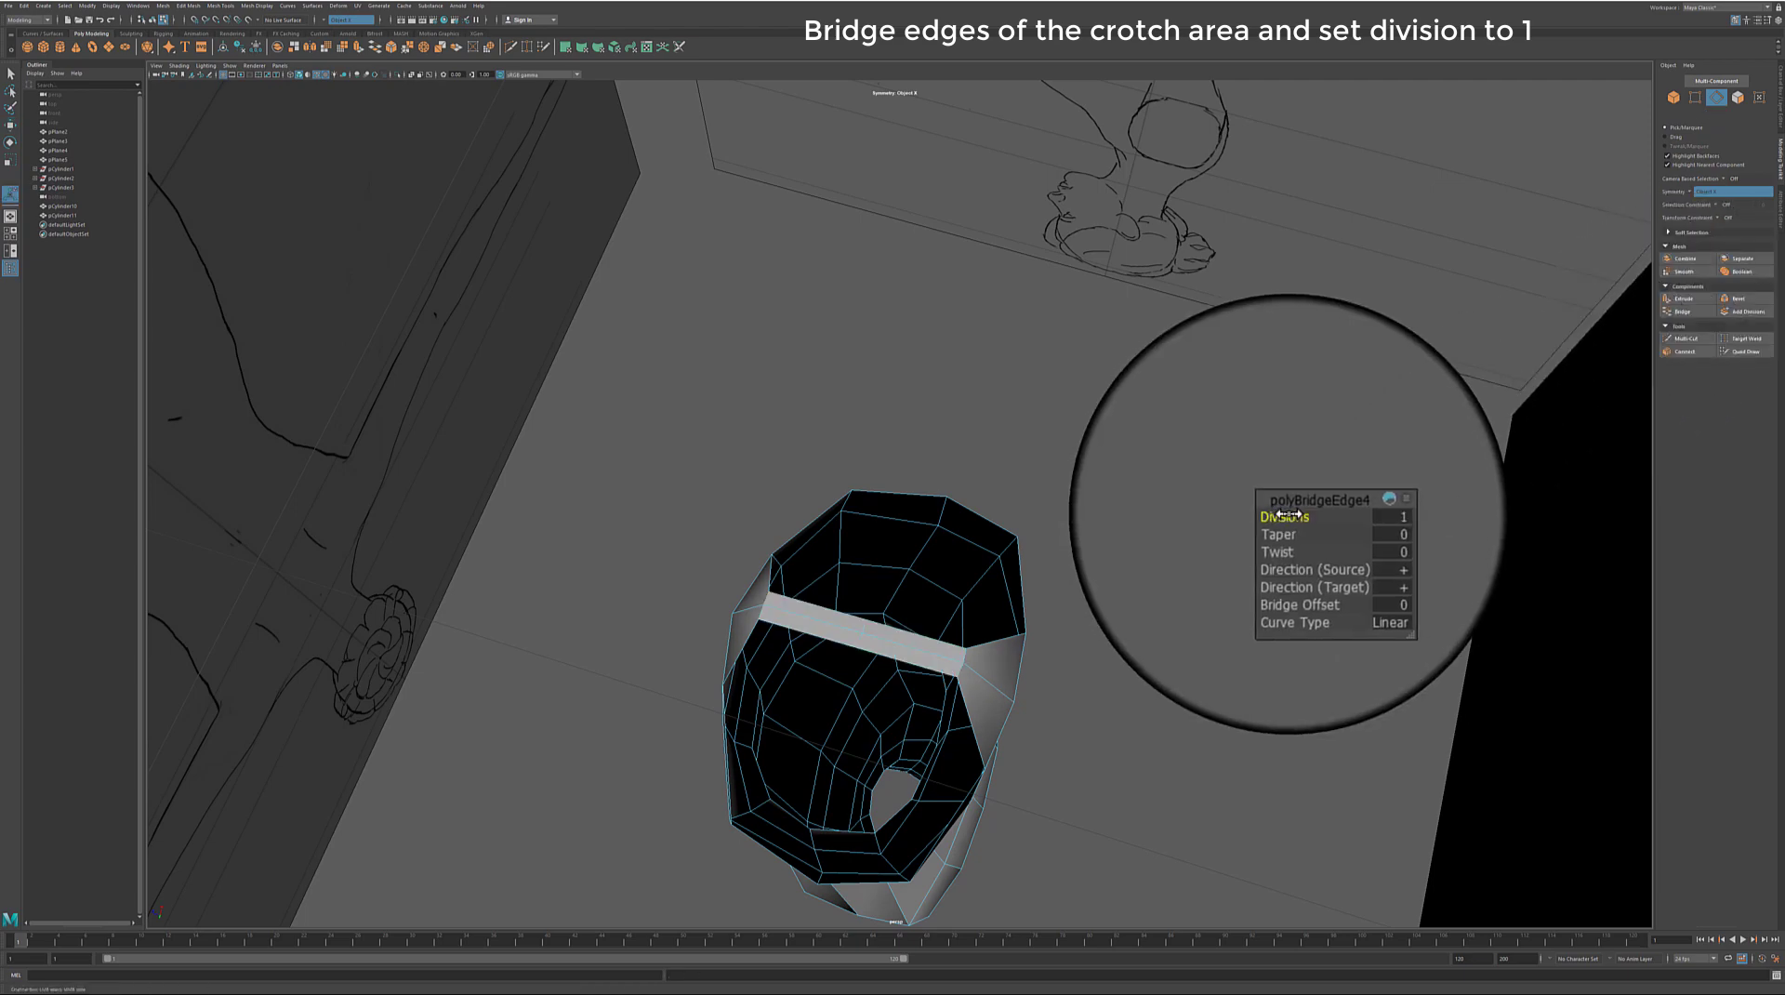
pyautogui.press('space')
# Step: Lower the new crotch bridge edge onto the side reference outline
pyautogui.press('w')
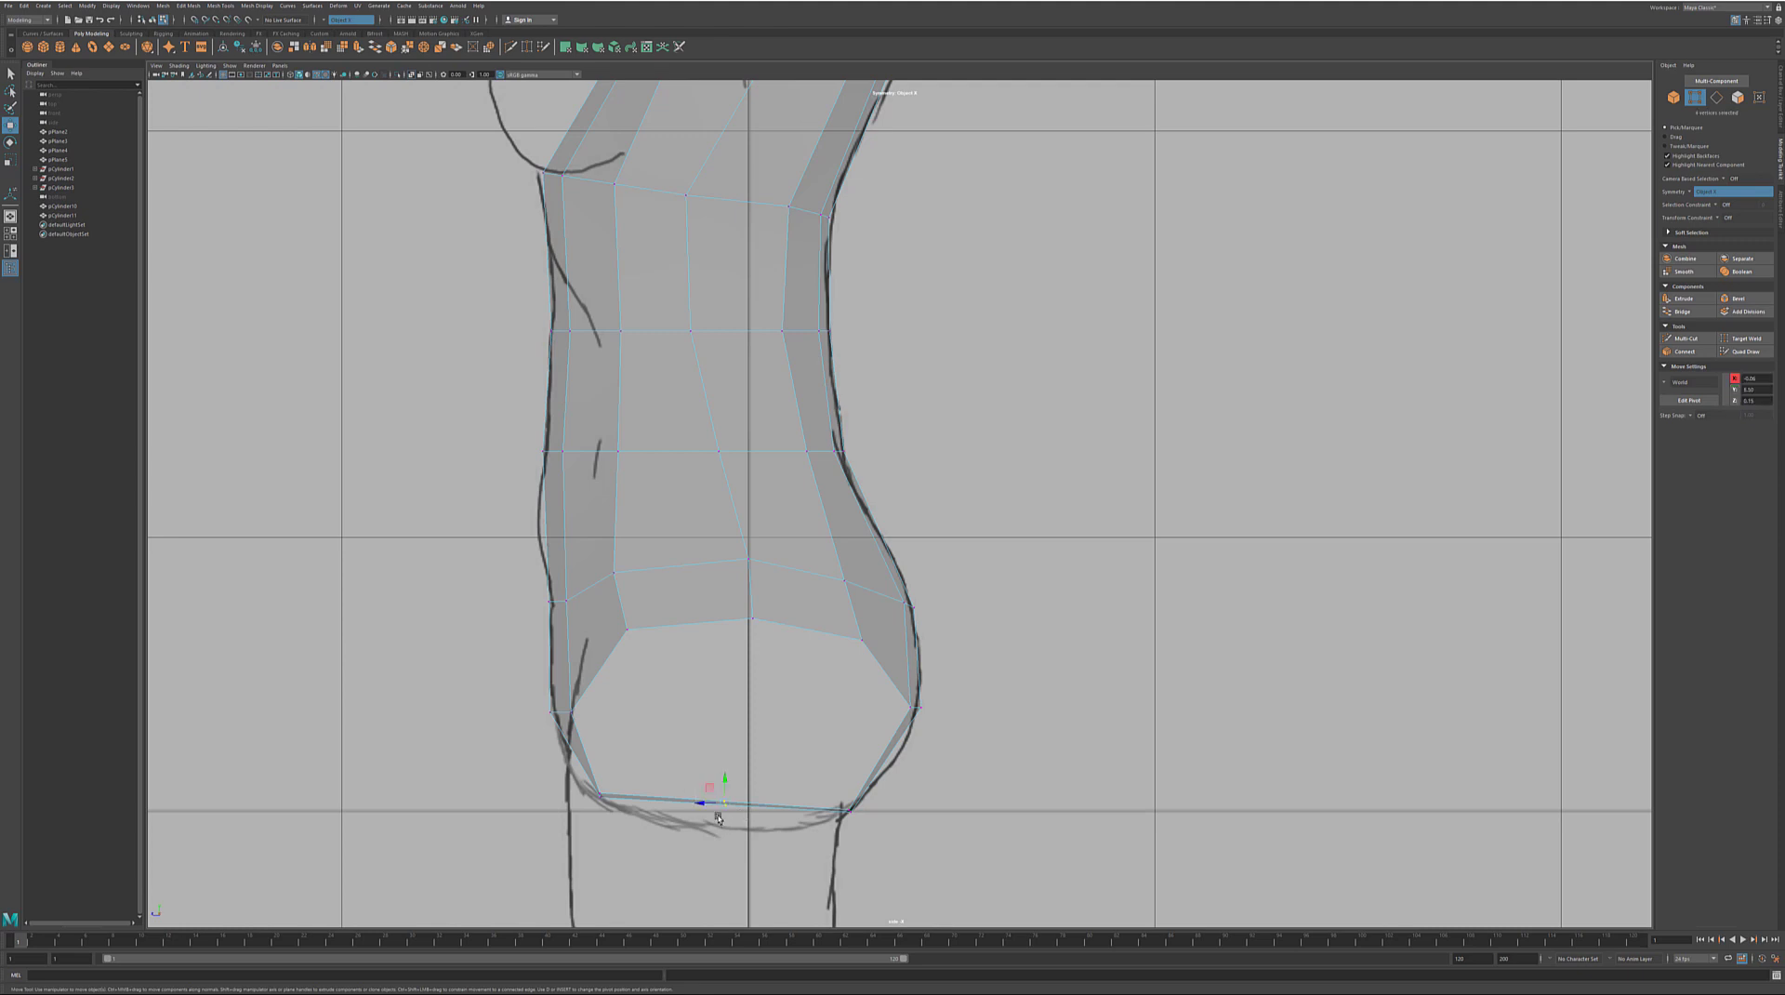
pyautogui.moveTo(724, 787); pyautogui.dragTo(721, 810)
pyautogui.click(559, 710)
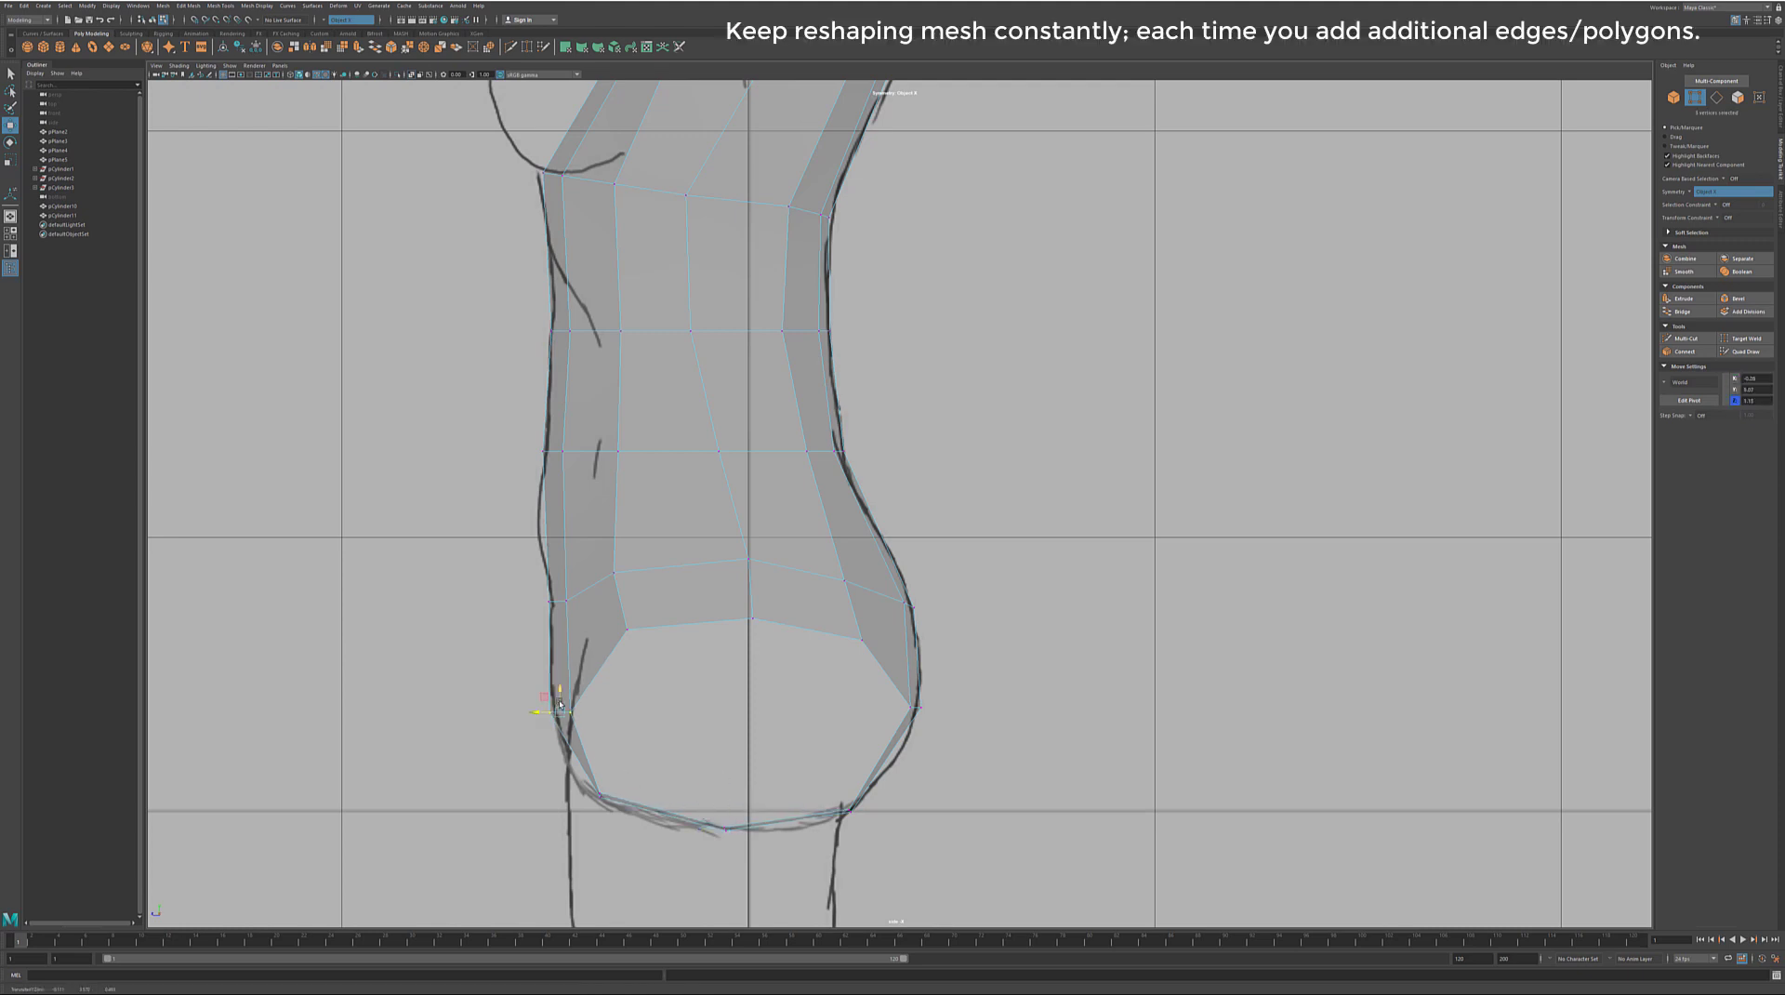
pyautogui.click(611, 631)
# Step: Connect a horizontal edge loop across the torso and push its back waist vertices onto the outline
pyautogui.doubleClick(520, 510)
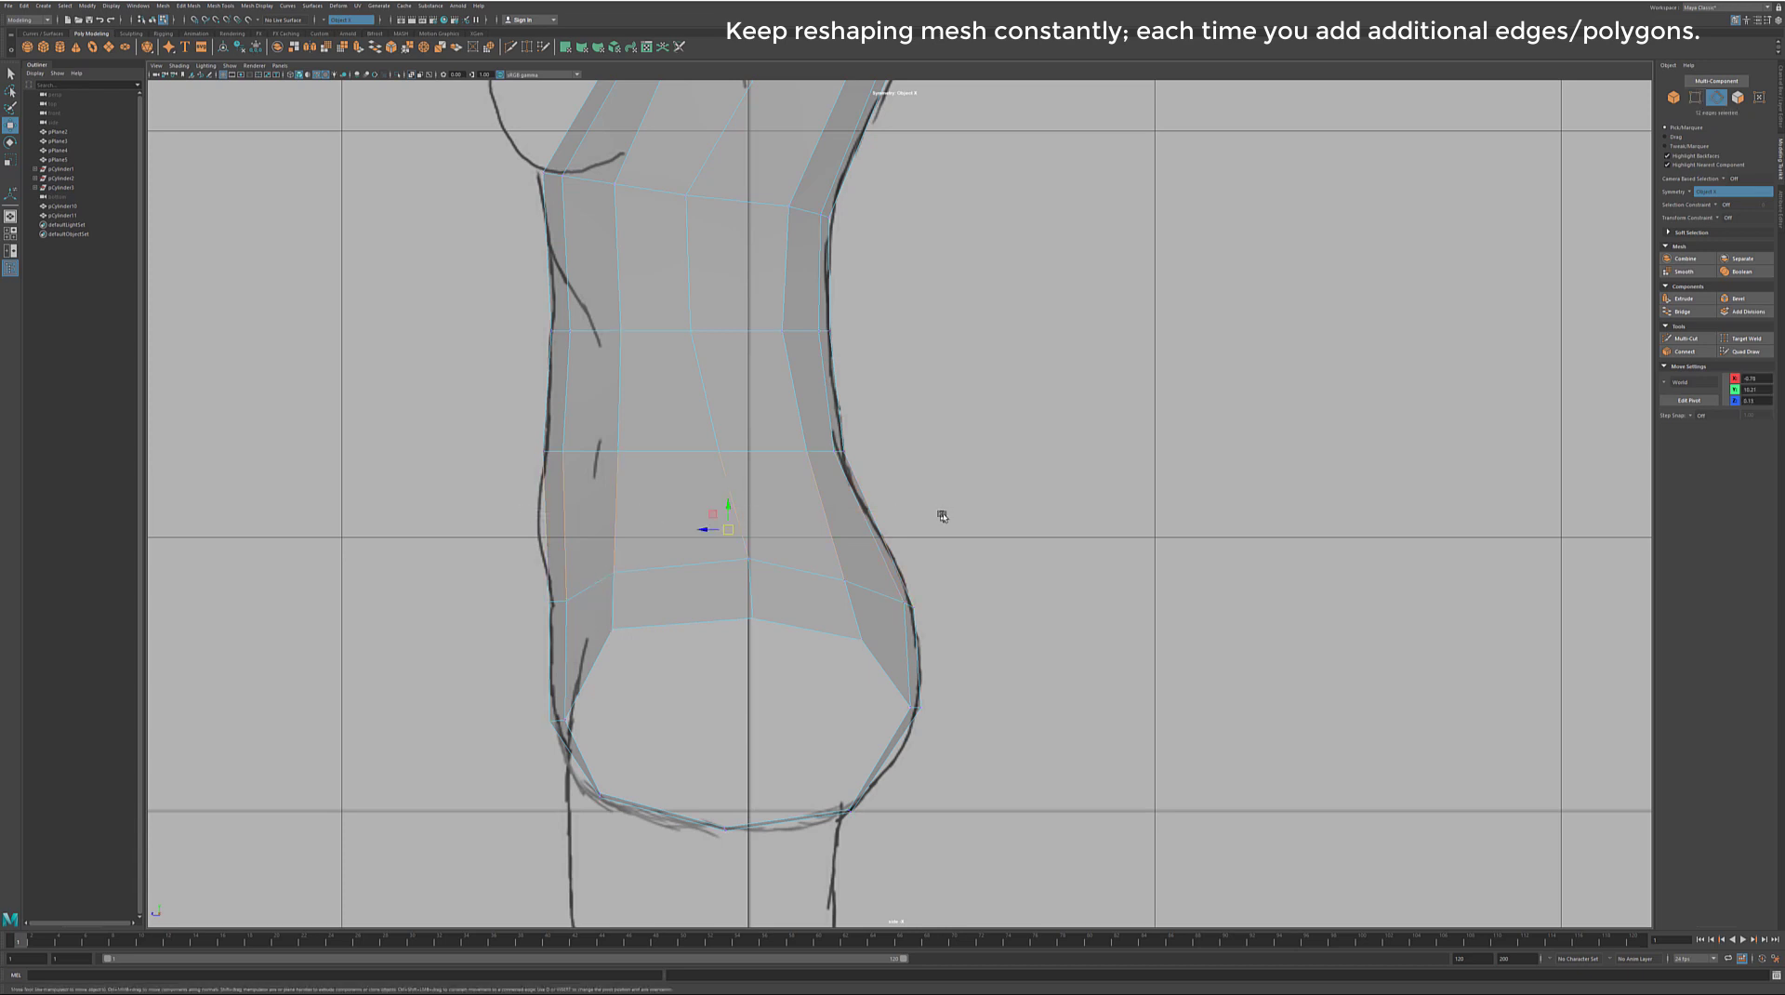
pyautogui.click(1685, 351)
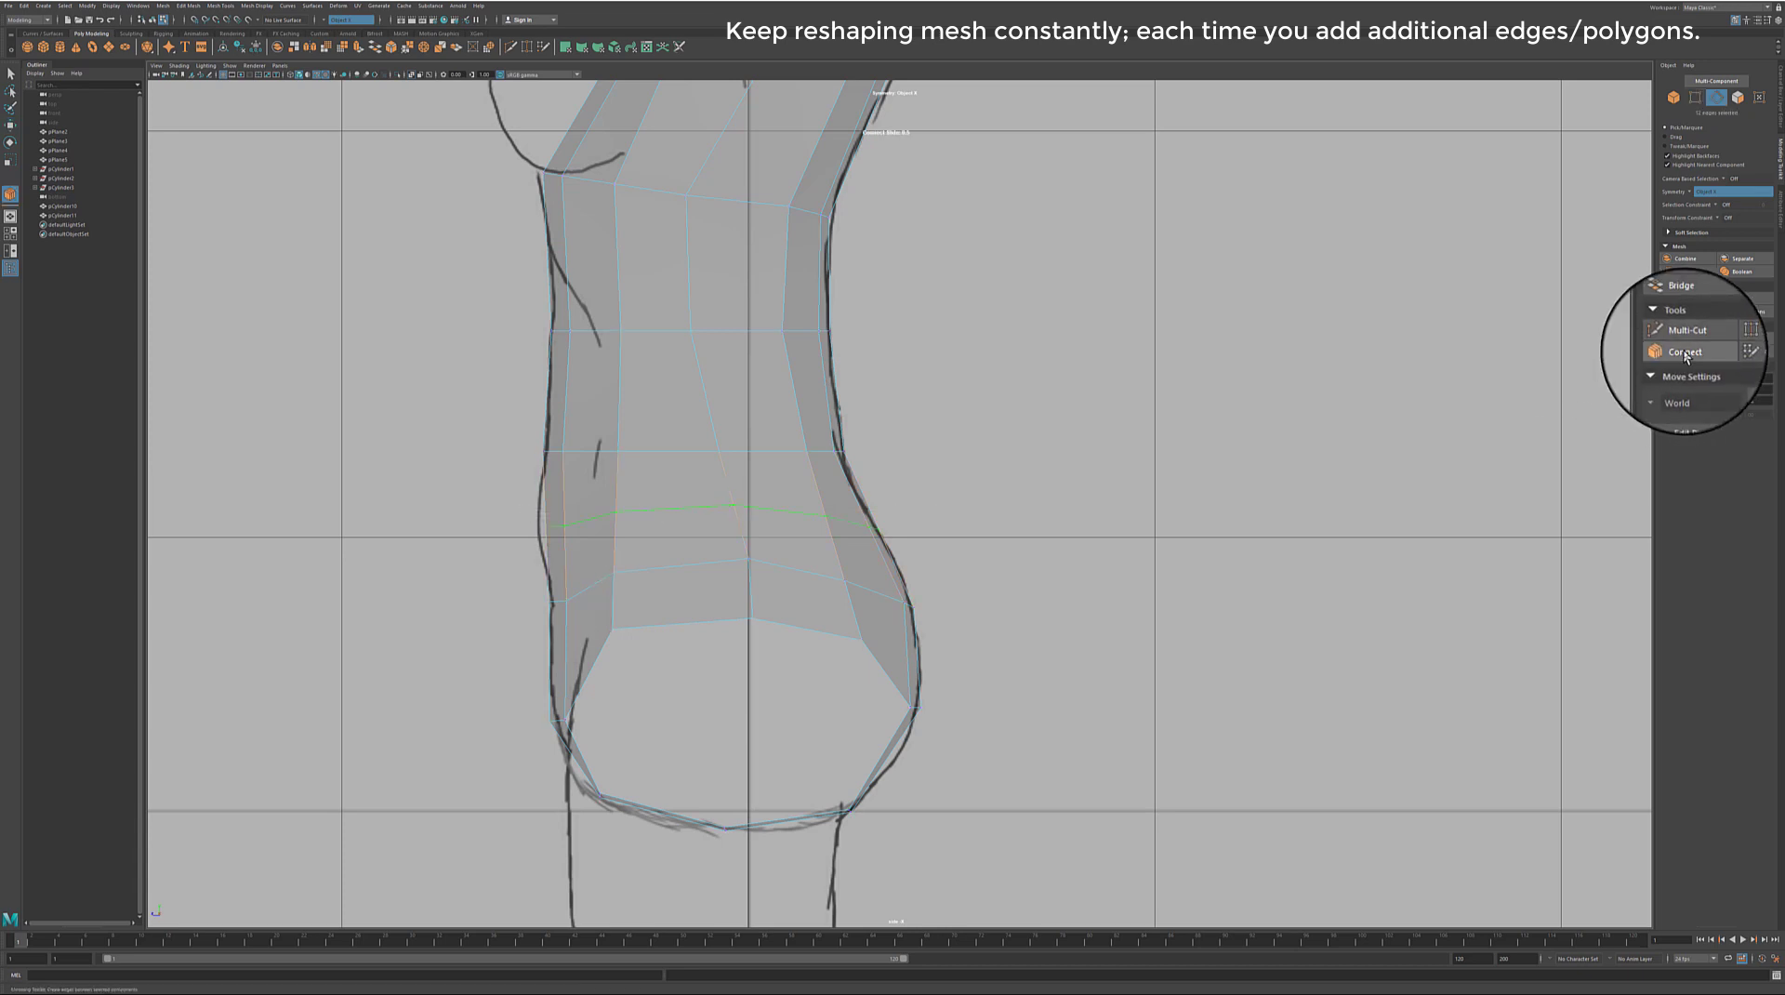
pyautogui.click(550, 528)
pyautogui.press('w')
pyautogui.moveTo(629, 455)
pyautogui.mouseDown()
pyautogui.moveTo(612, 455)
pyautogui.moveTo(602, 513)
pyautogui.mouseUp()
pyautogui.click(614, 511)
pyautogui.keyDown('shift'); pyautogui.click(612, 629); pyautogui.keyUp('shift')
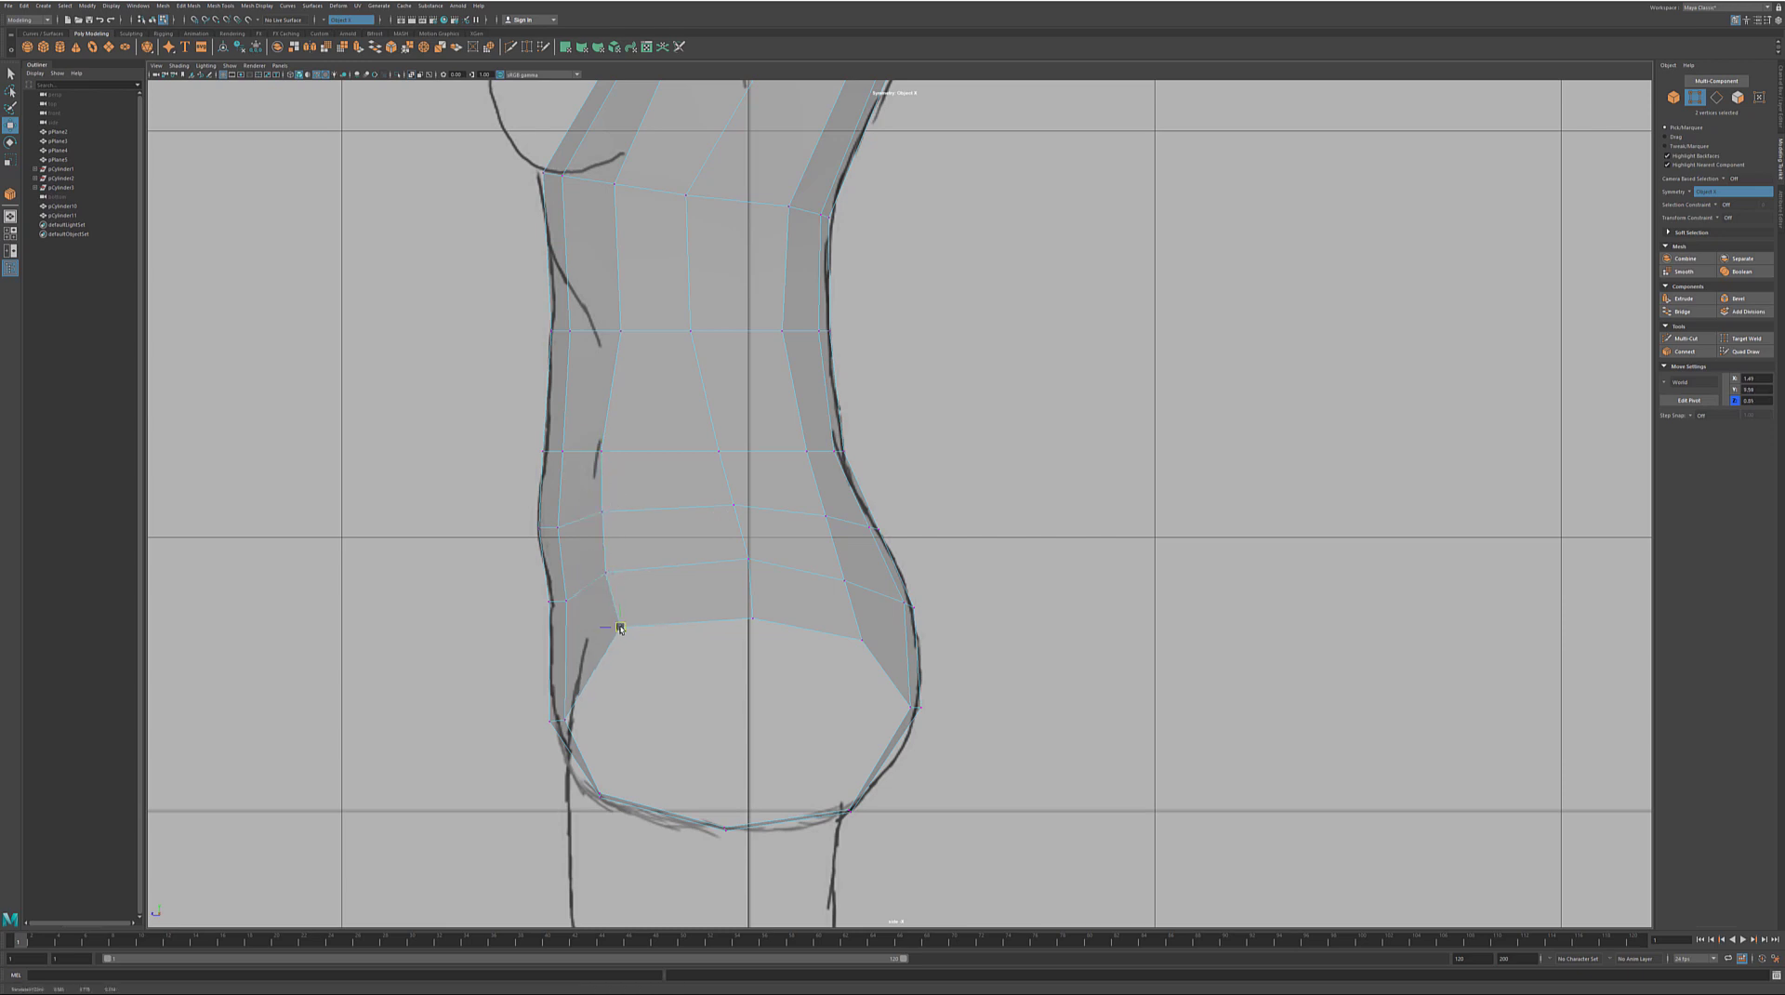
pyautogui.moveTo(635, 626); pyautogui.dragTo(644, 622)
# Step: Select the centre-seam, chest and shoulder vertices for side-profile shaping
pyautogui.moveTo(772, 554); pyautogui.dragTo(721, 621)
pyautogui.keyDown('alt'); pyautogui.moveTo(709, 542); pyautogui.dragTo(724, 744, button='middle'); pyautogui.keyUp('alt')
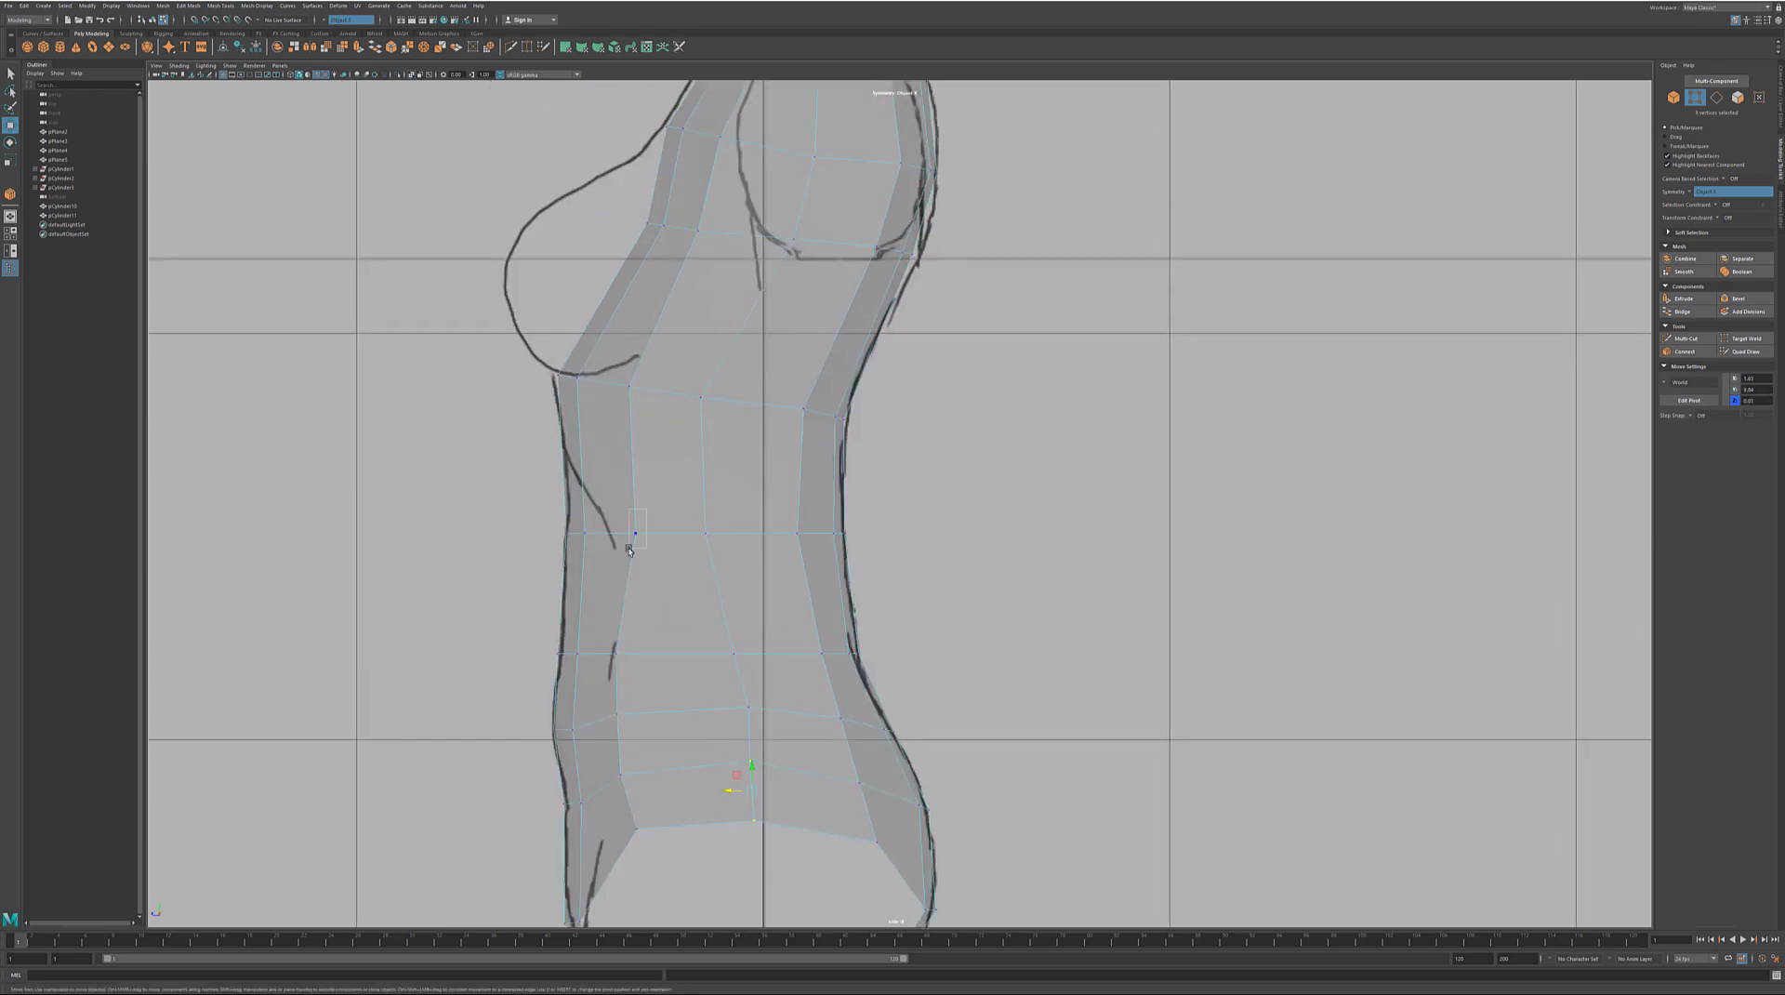
pyautogui.click(718, 398)
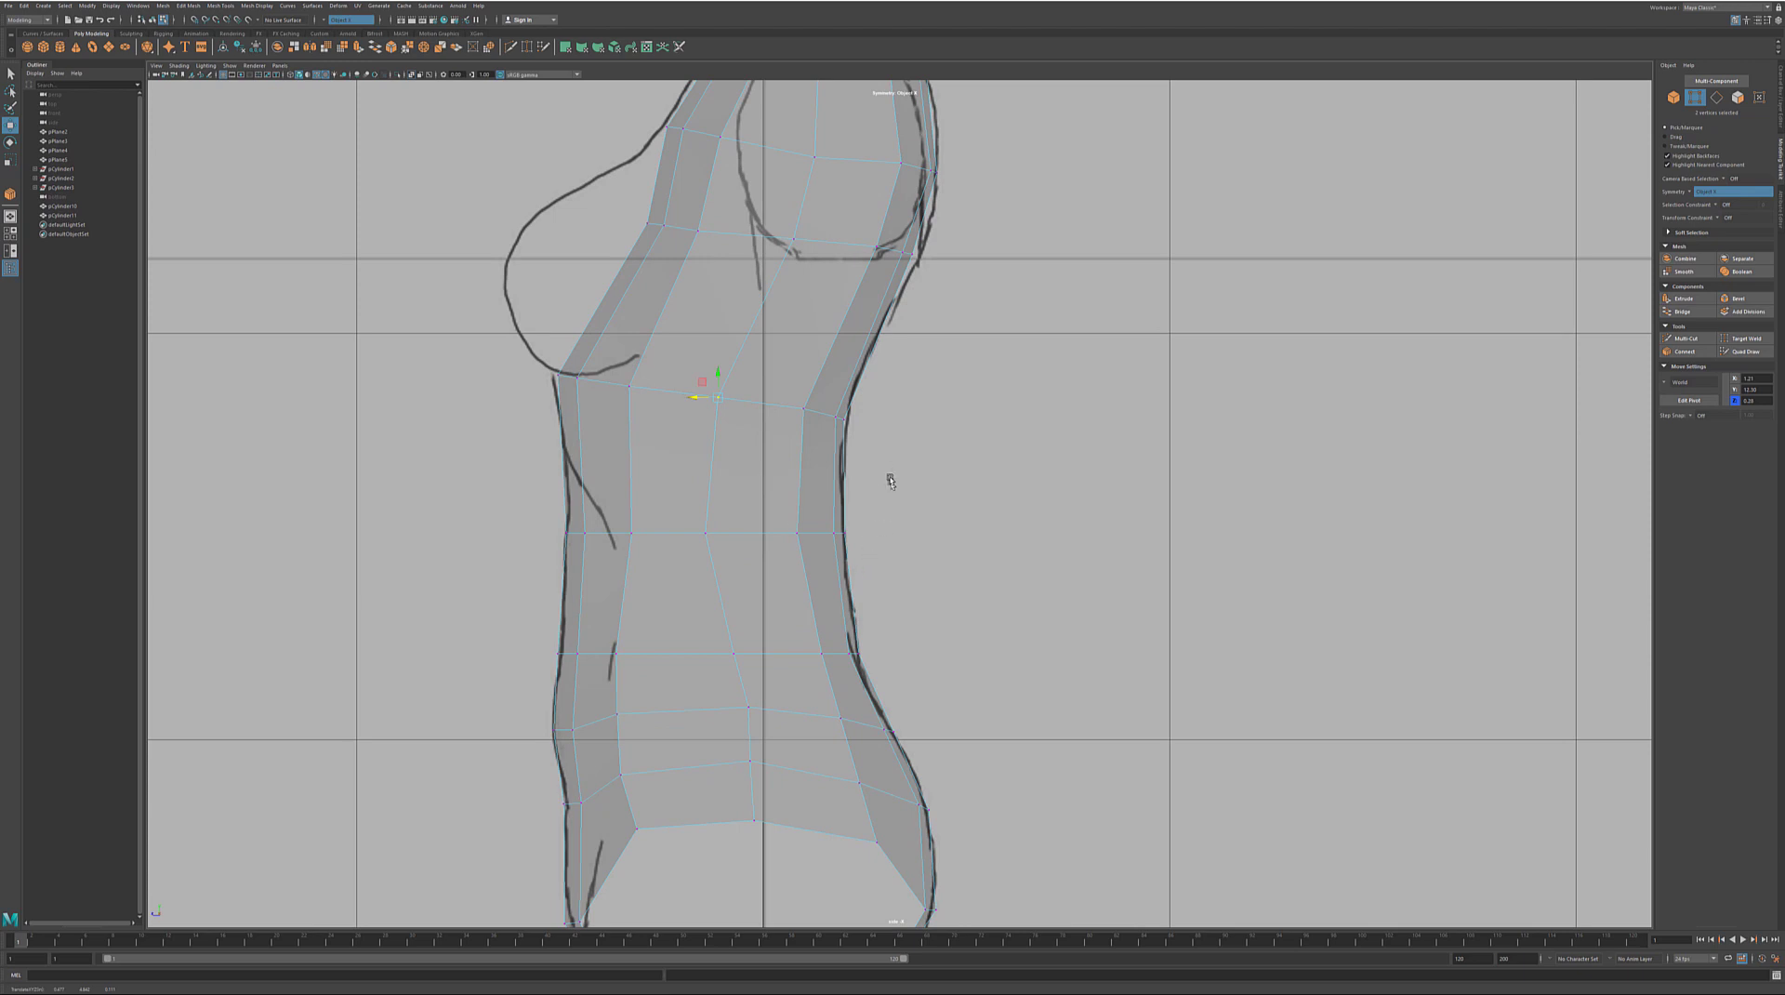
pyautogui.keyDown('alt'); pyautogui.moveTo(891, 482); pyautogui.dragTo(837, 791, button='middle'); pyautogui.keyUp('alt')
pyautogui.click(806, 586)
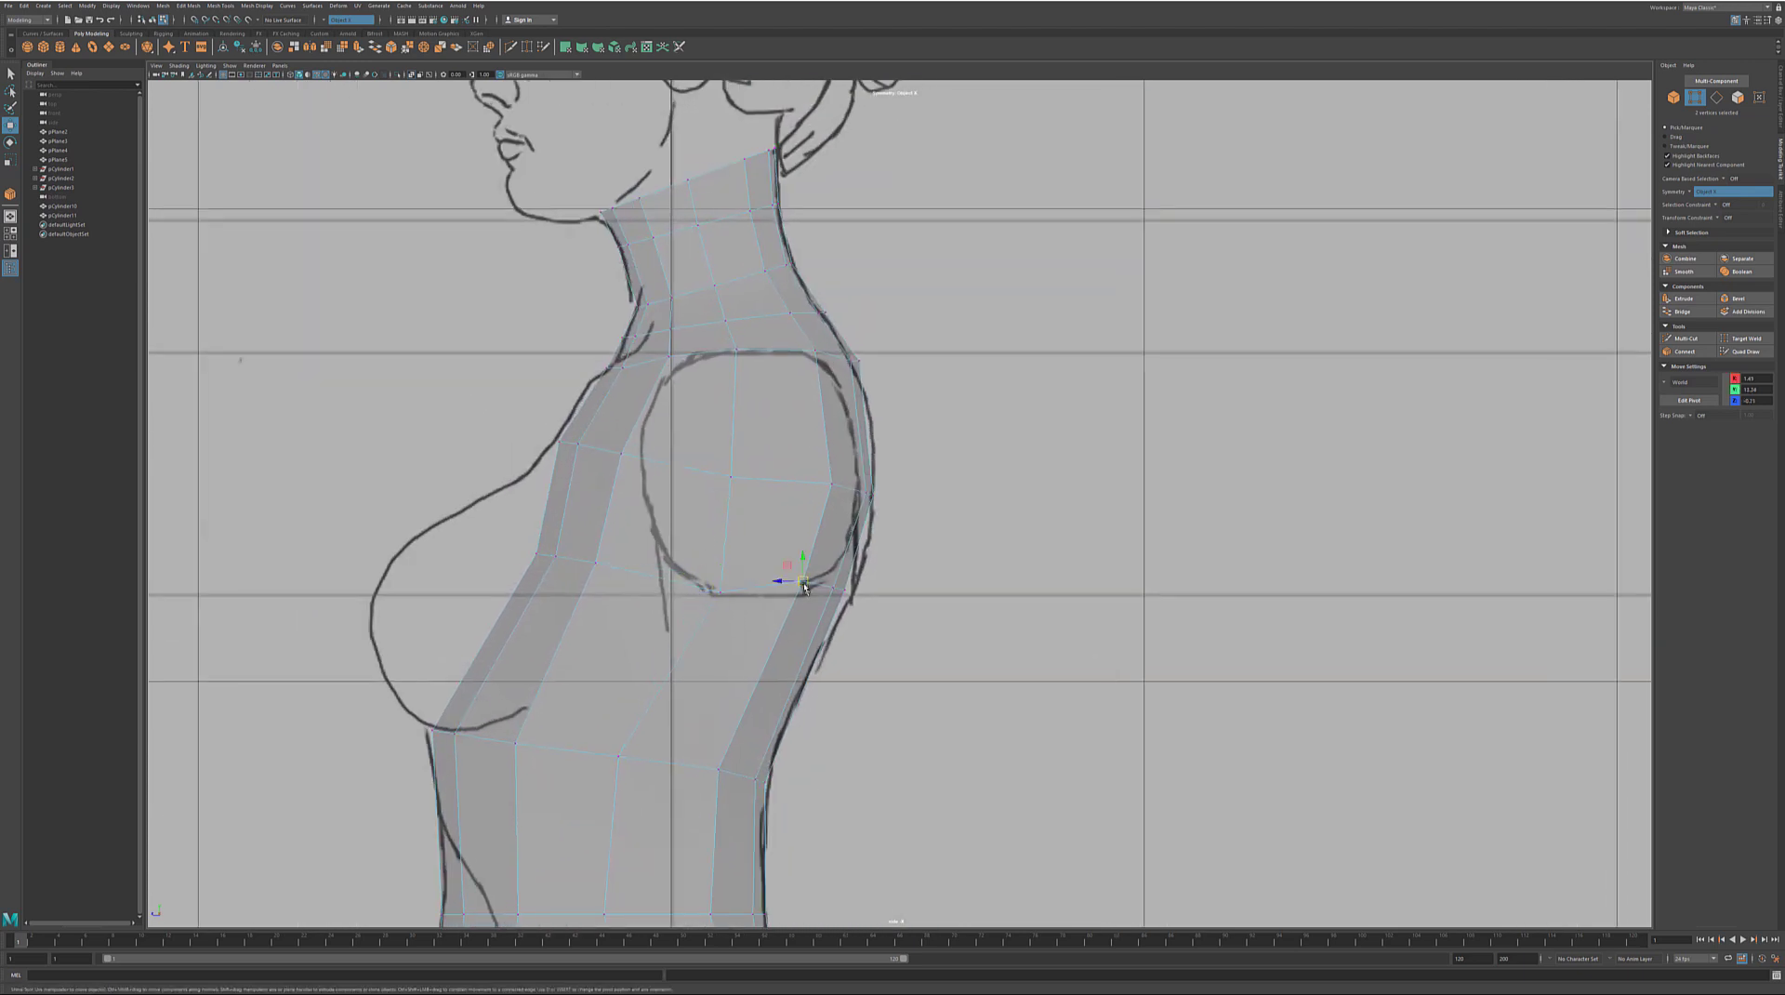
# Step: Move the front chest and shoulder vertices onto the side reference outline
pyautogui.click(726, 772)
pyautogui.click(572, 568)
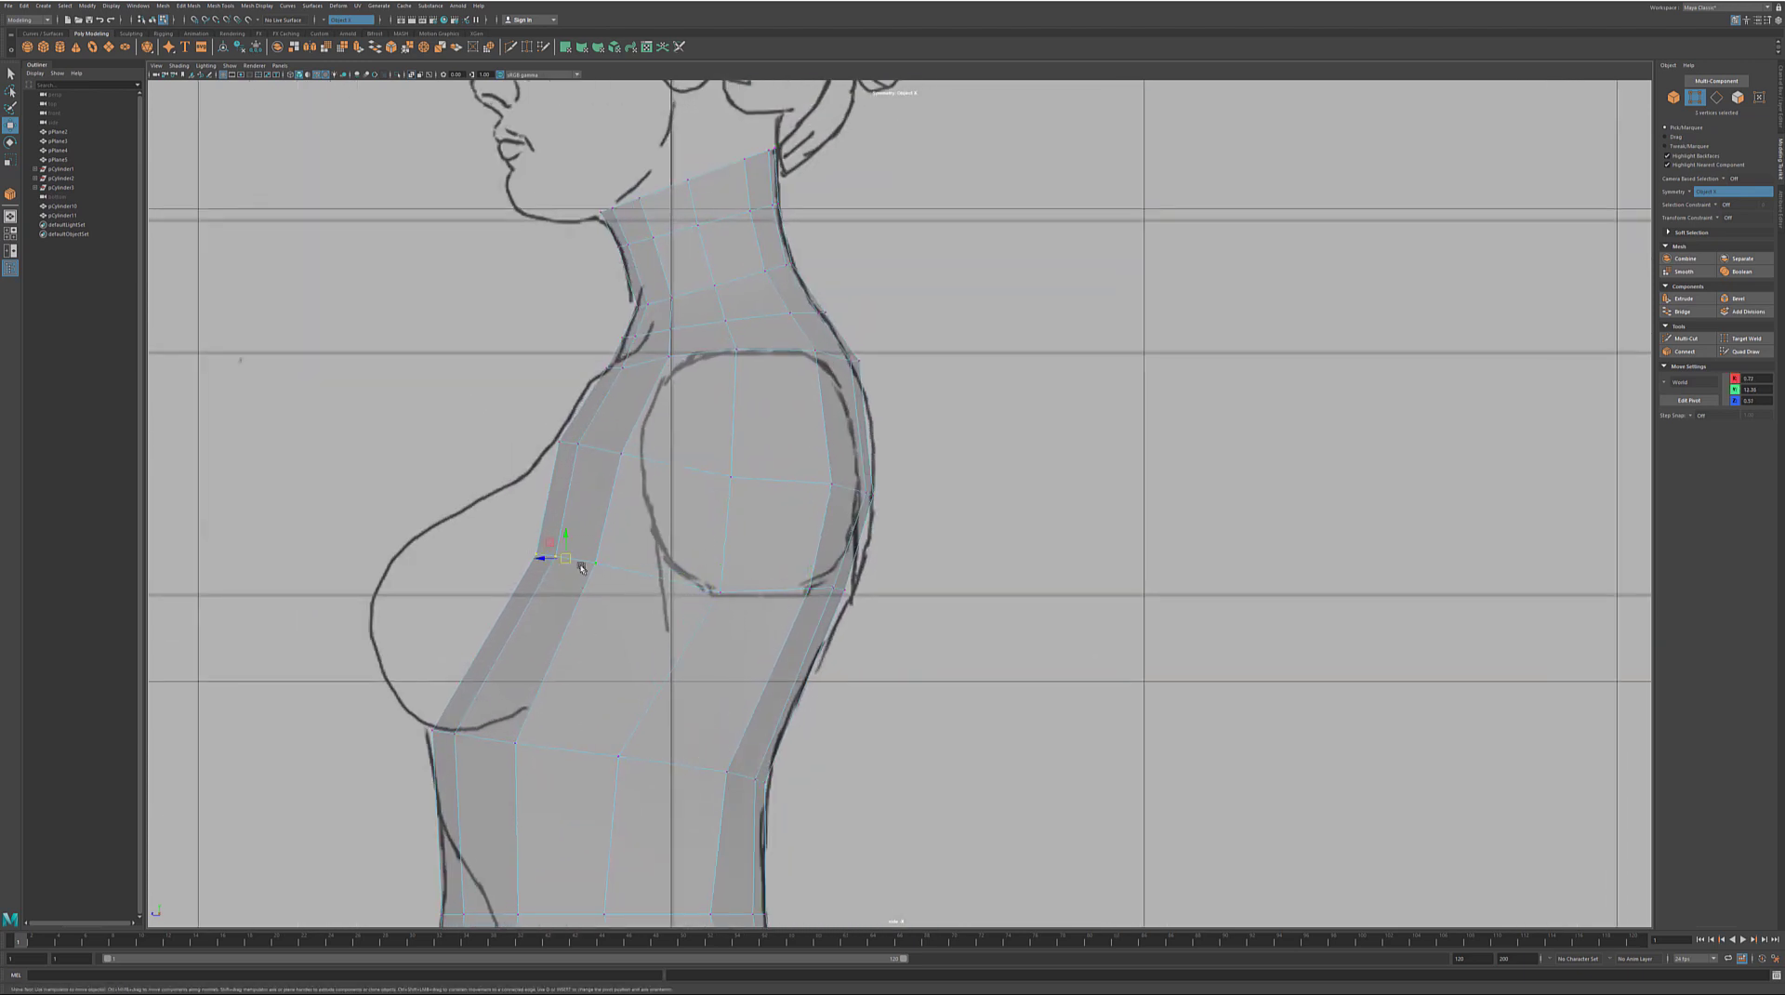
pyautogui.moveTo(569, 561); pyautogui.dragTo(542, 556)
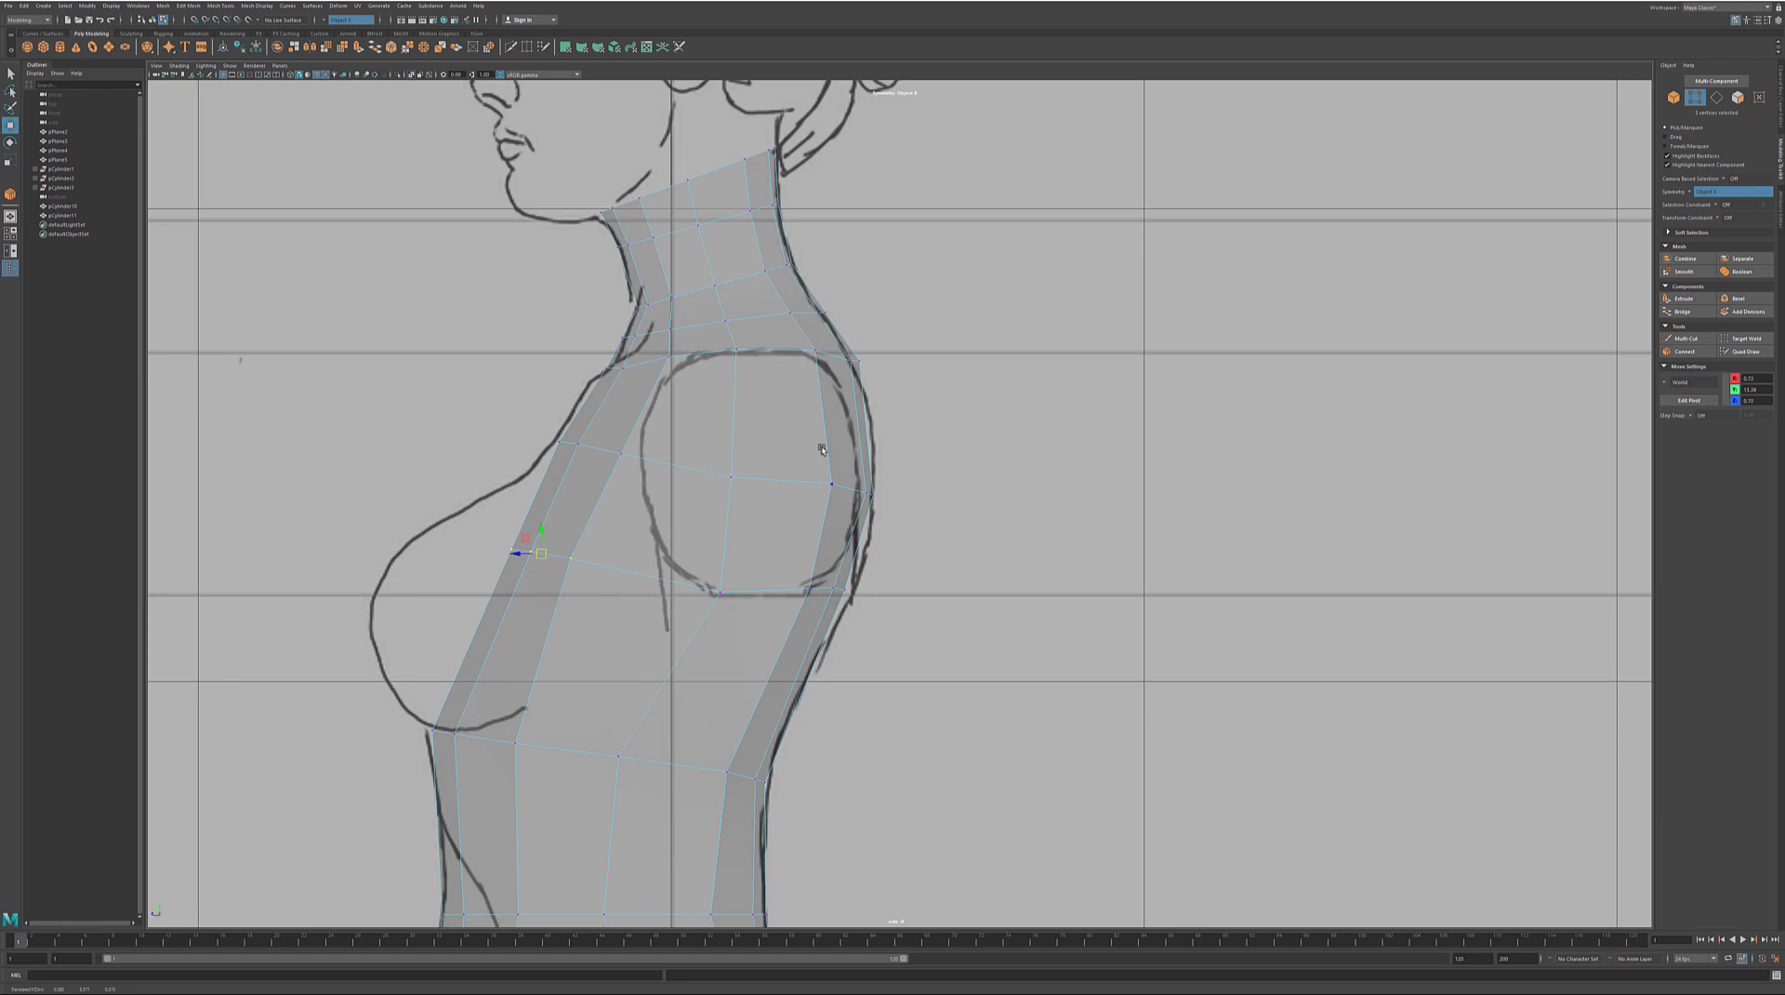
pyautogui.moveTo(813, 353)
pyautogui.mouseDown()
pyautogui.moveTo(825, 363)
pyautogui.moveTo(756, 348)
pyautogui.mouseUp()
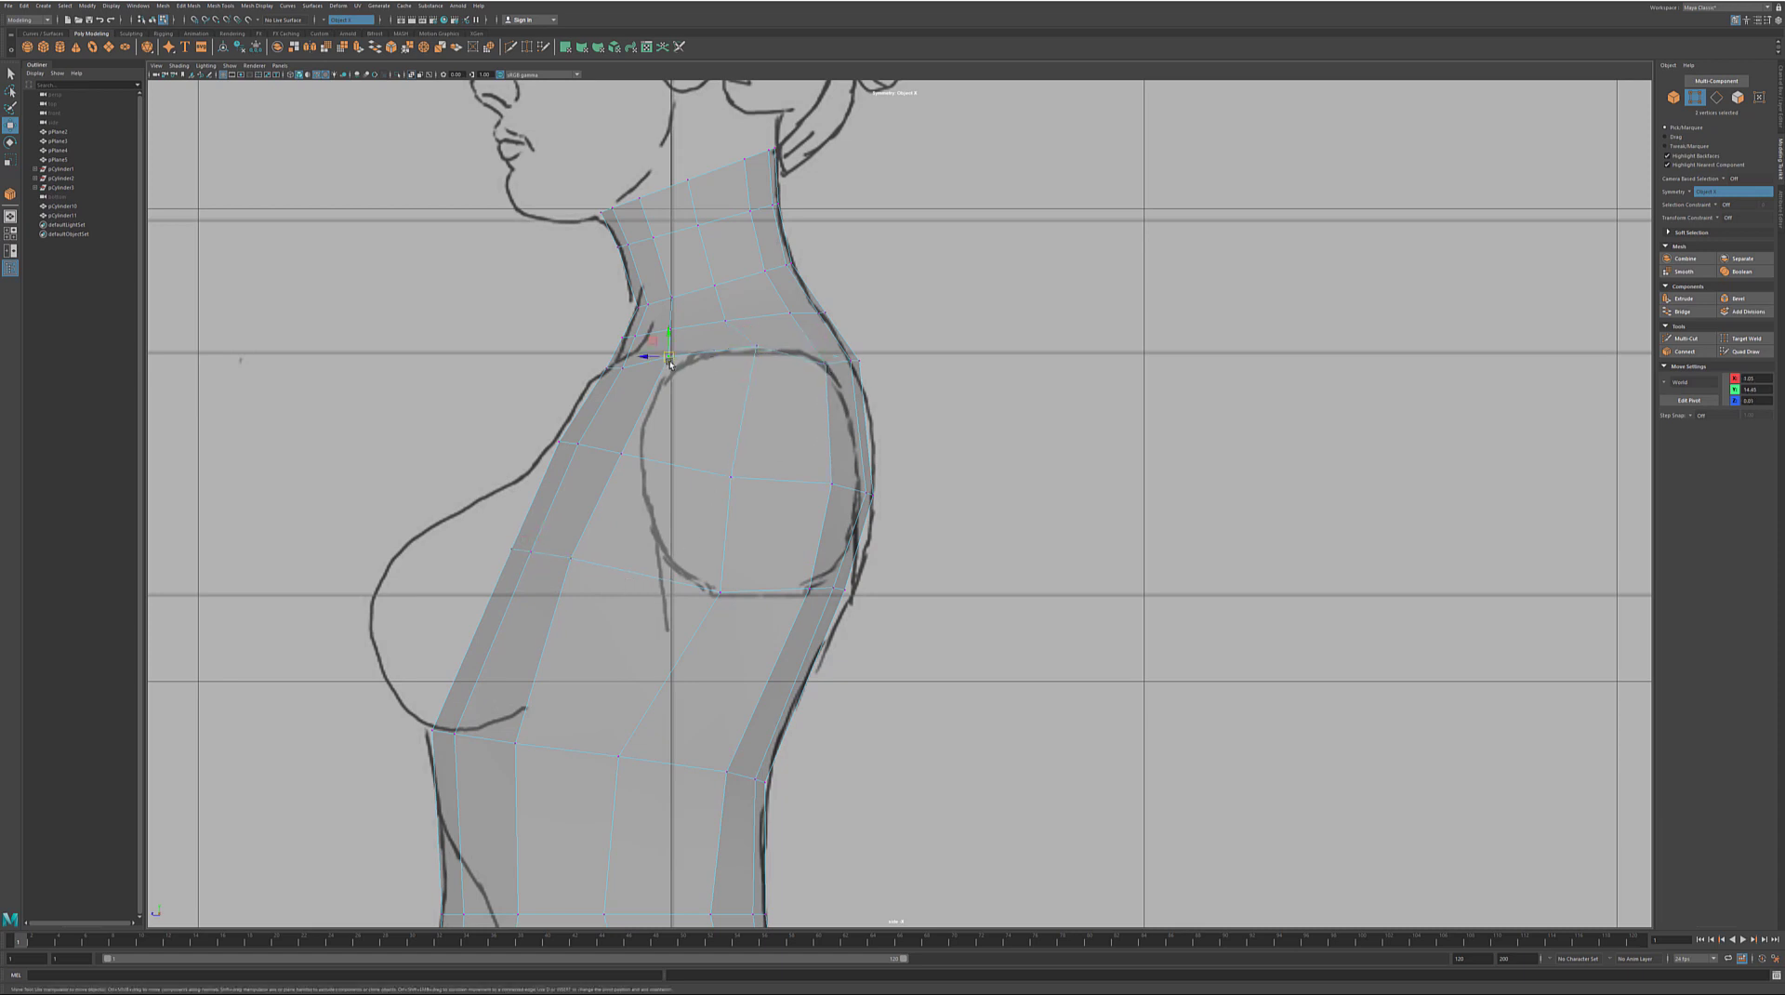
# Step: Round out the back and armpit of the arm opening, then select the faces inside the arm circle
pyautogui.click(832, 483)
pyautogui.moveTo(832, 482); pyautogui.dragTo(848, 483)
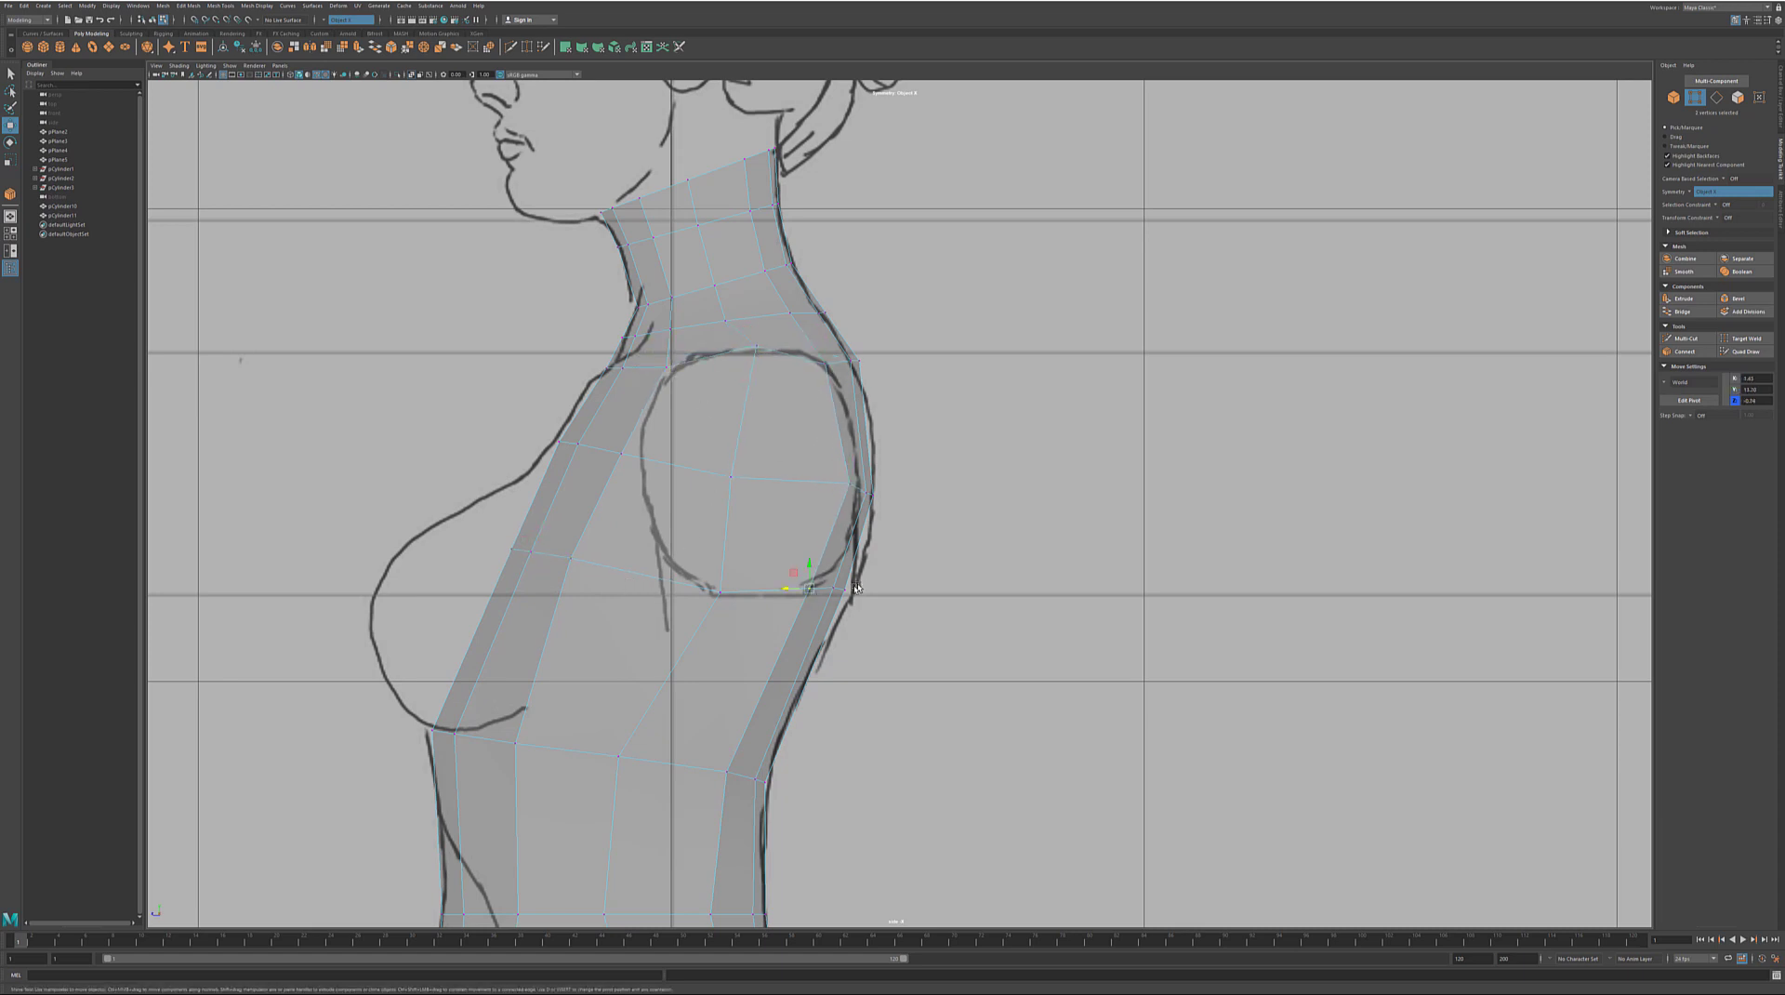
pyautogui.moveTo(814, 589); pyautogui.dragTo(822, 583)
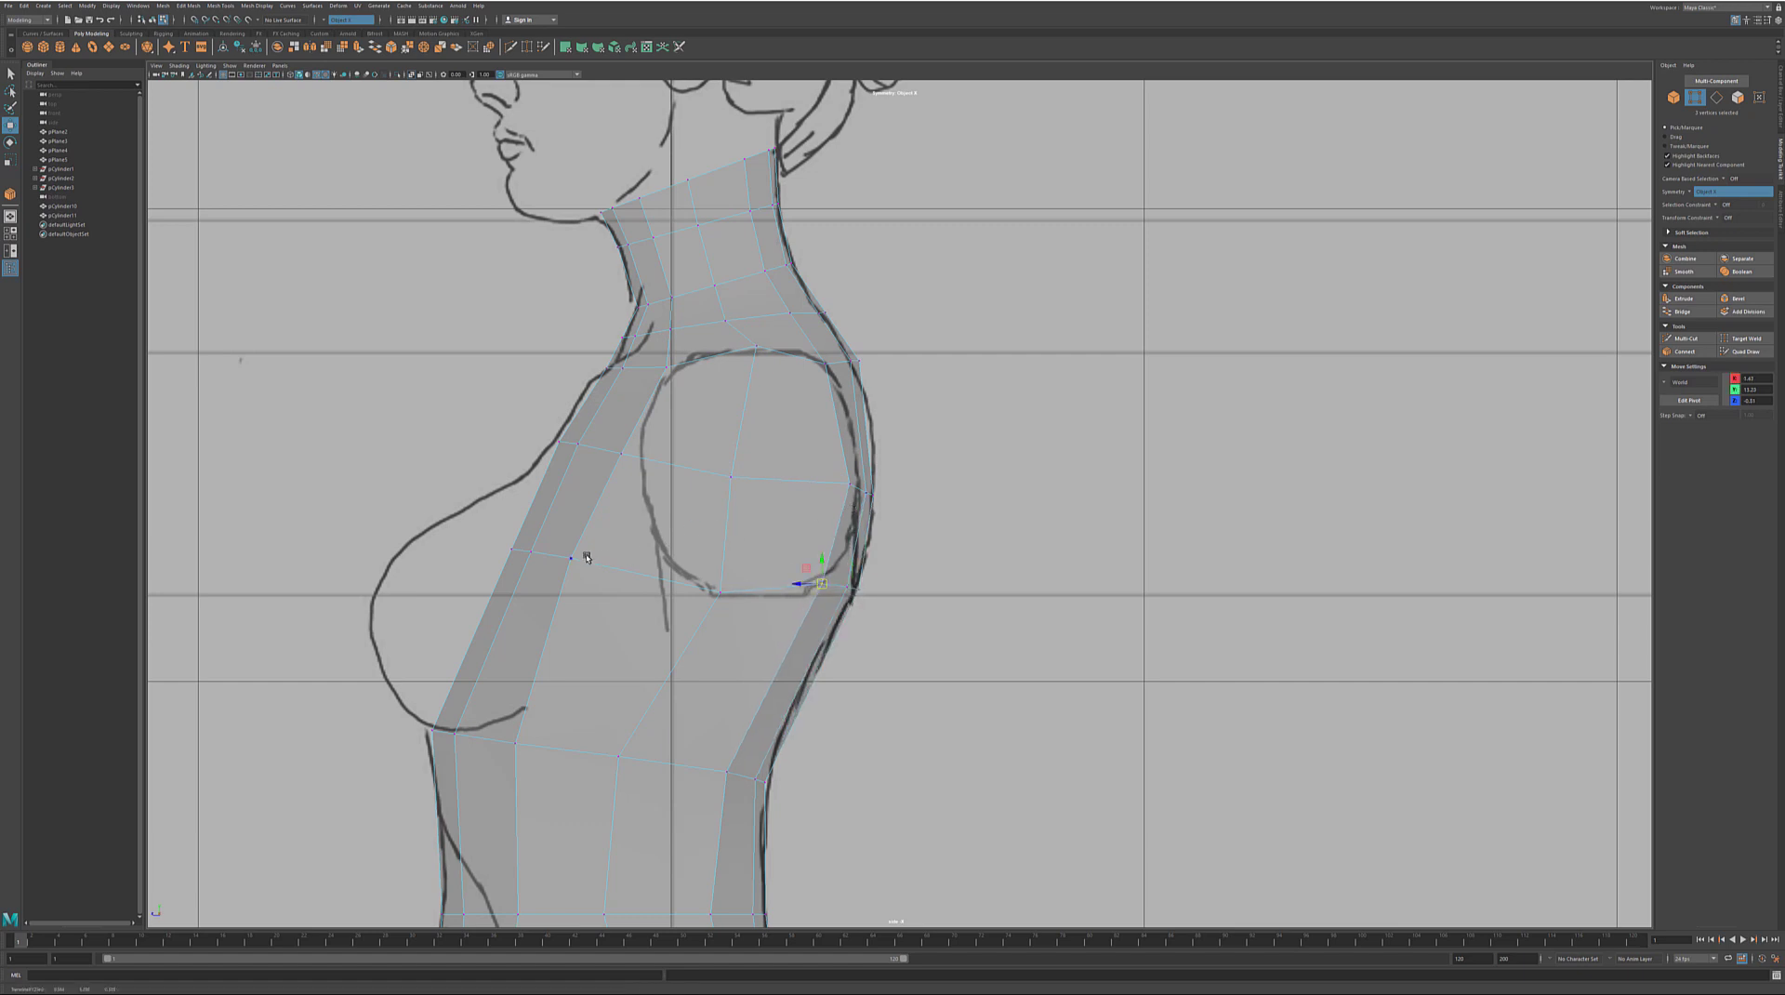
pyautogui.click(1737, 98)
pyautogui.moveTo(841, 581); pyautogui.dragTo(689, 509)
# Step: Circularize the four arm-opening faces and shrink them to fit the drawn circle
pyautogui.keyDown('shift'); pyautogui.moveTo(651, 372); pyautogui.dragTo(836, 465); pyautogui.keyUp('shift')
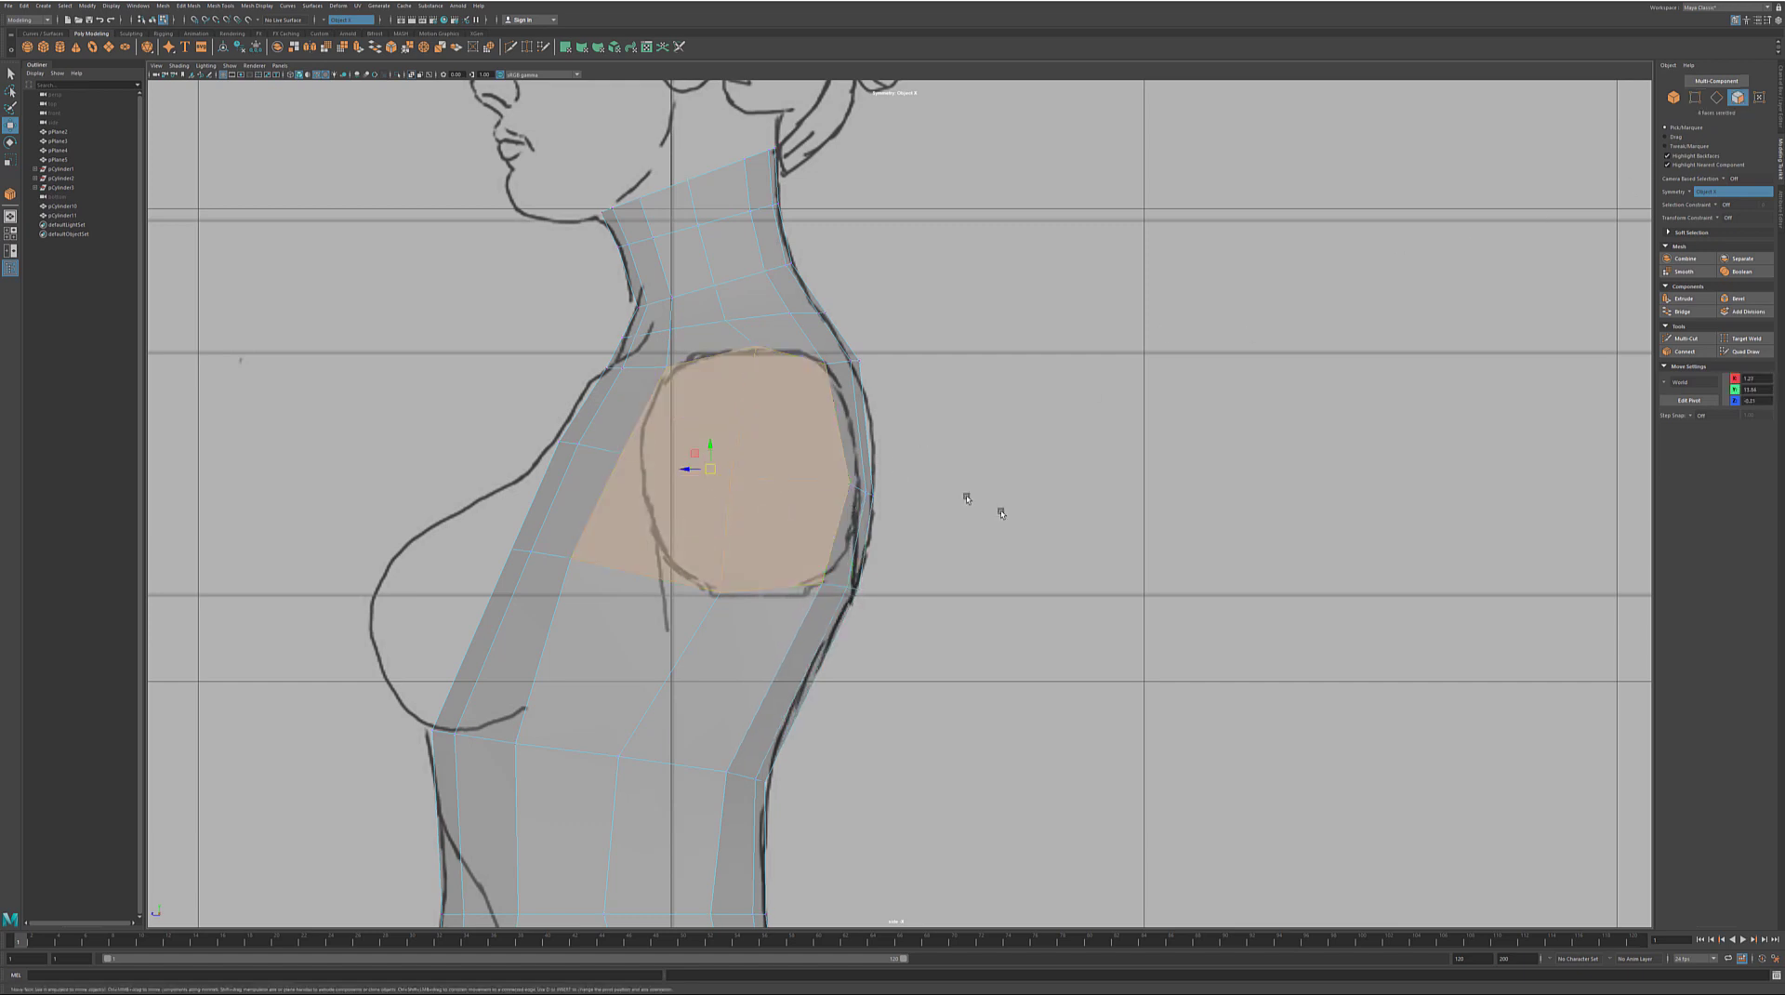
pyautogui.click(489, 47)
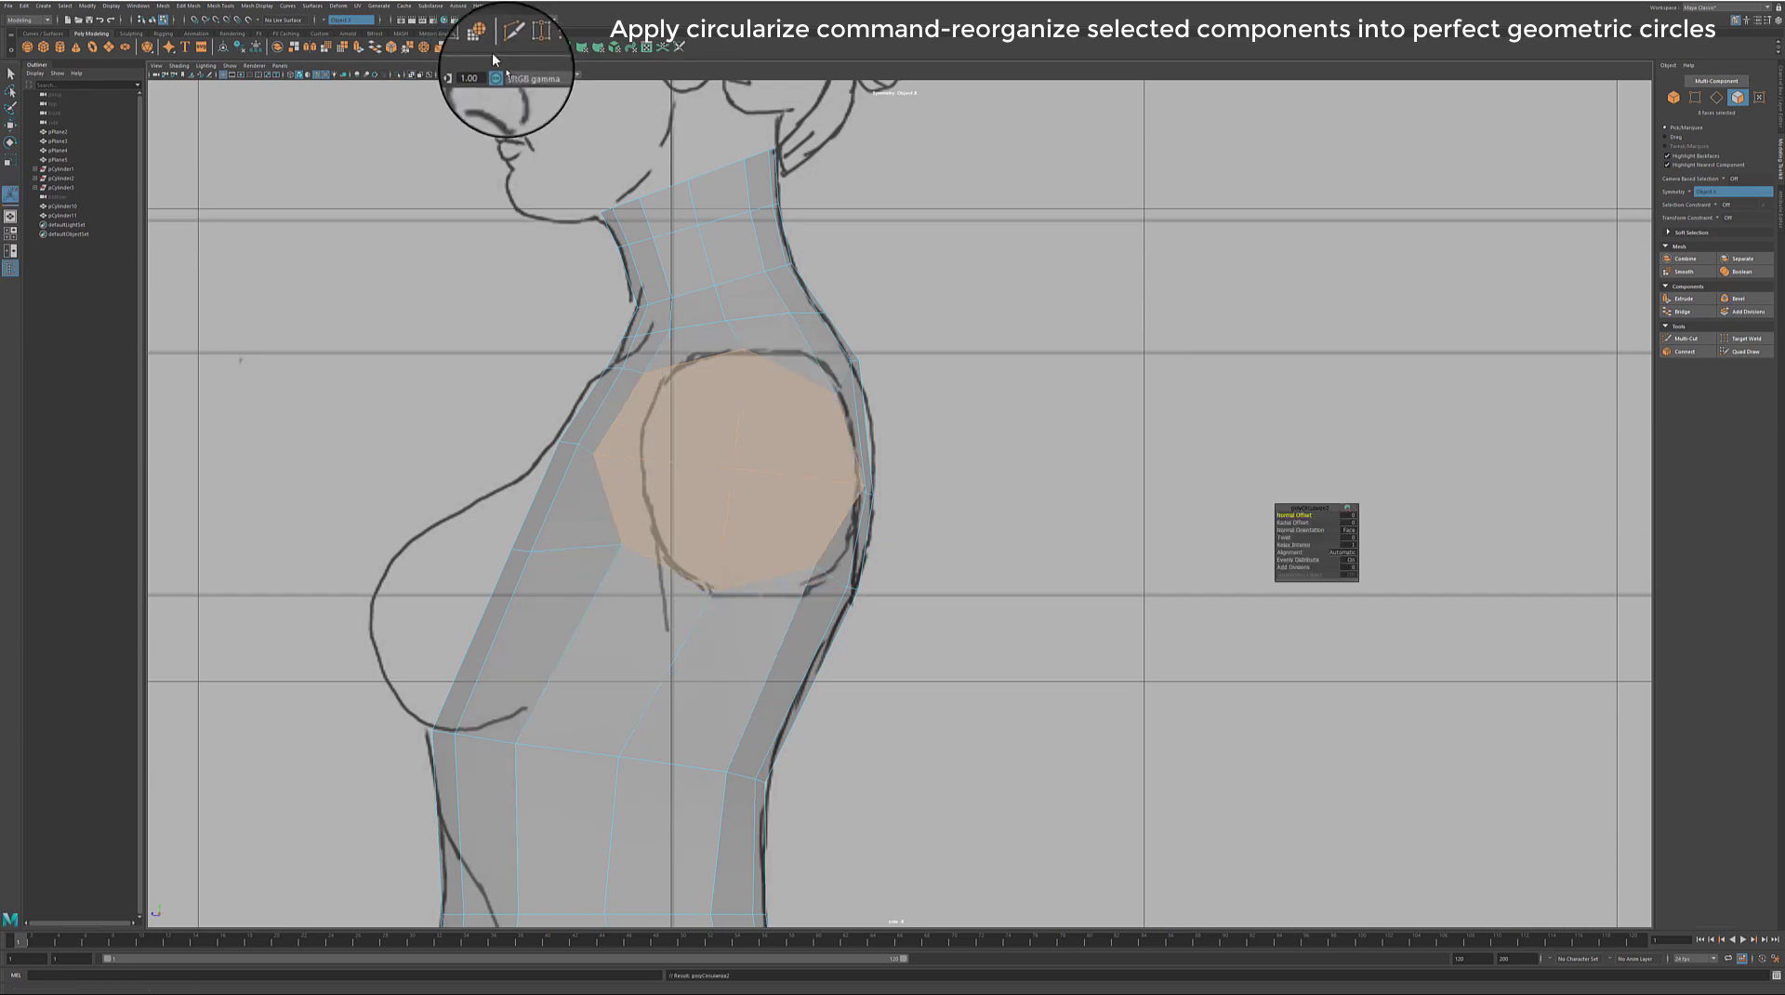
pyautogui.press('e')
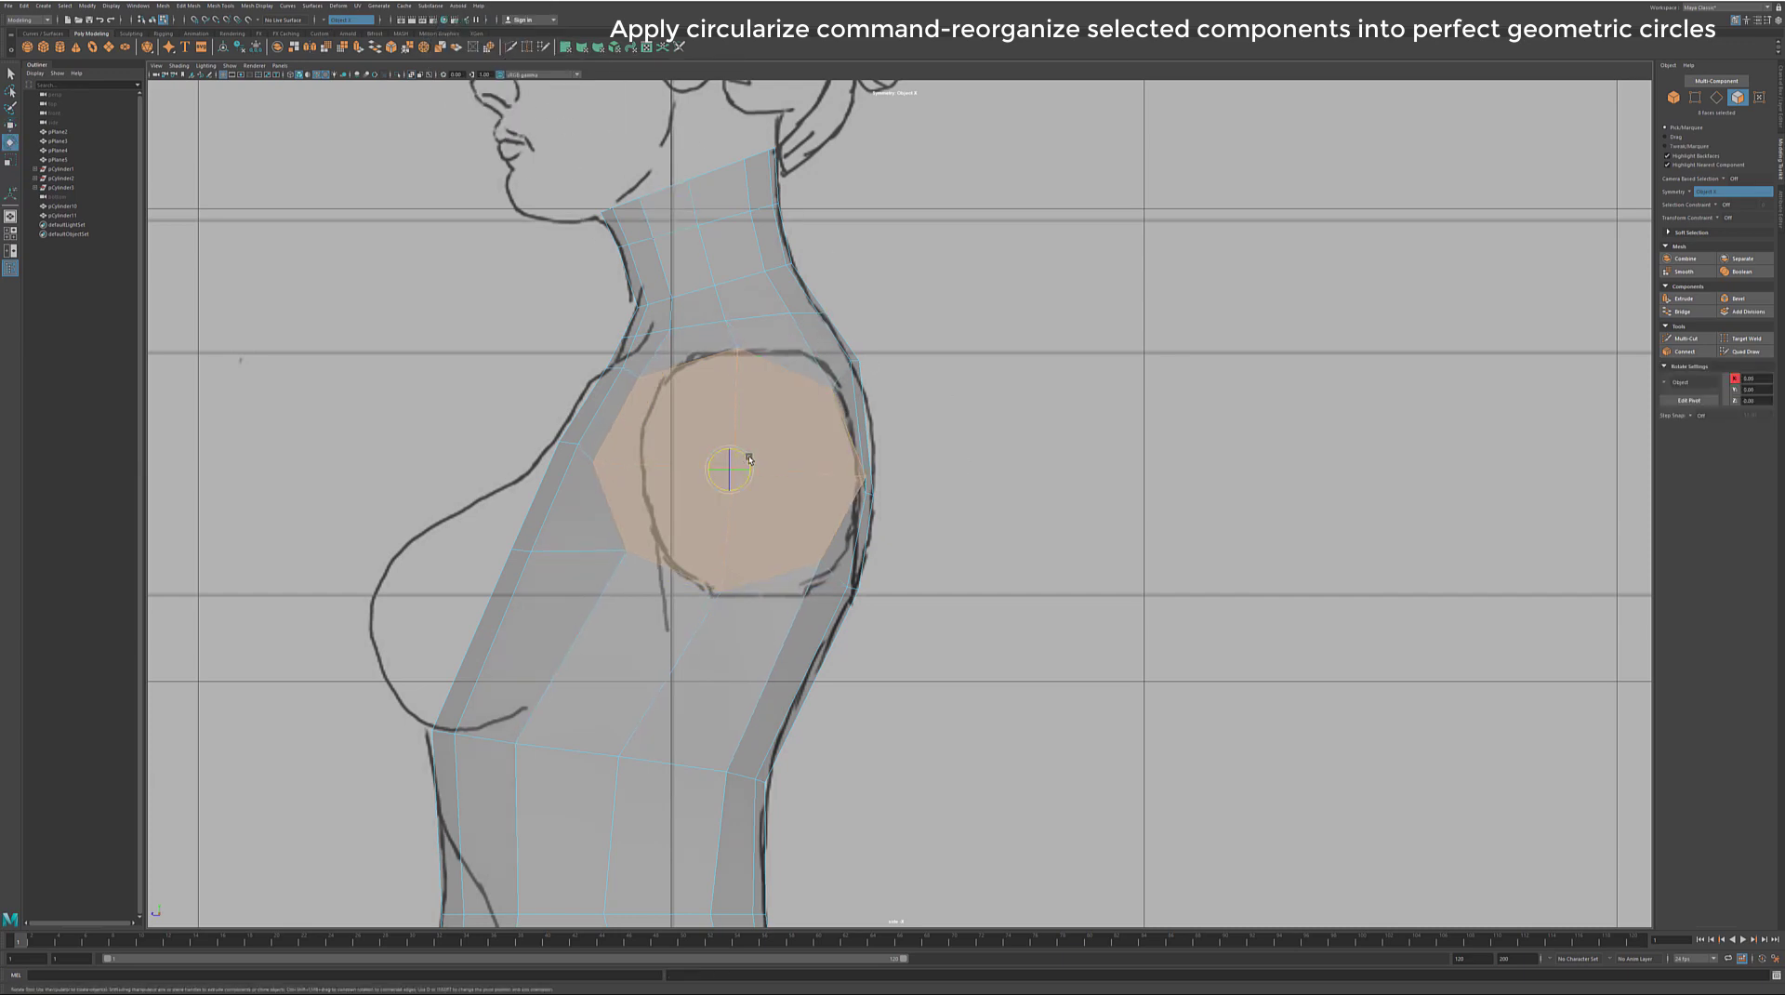
pyautogui.moveTo(734, 475); pyautogui.dragTo(717, 480)
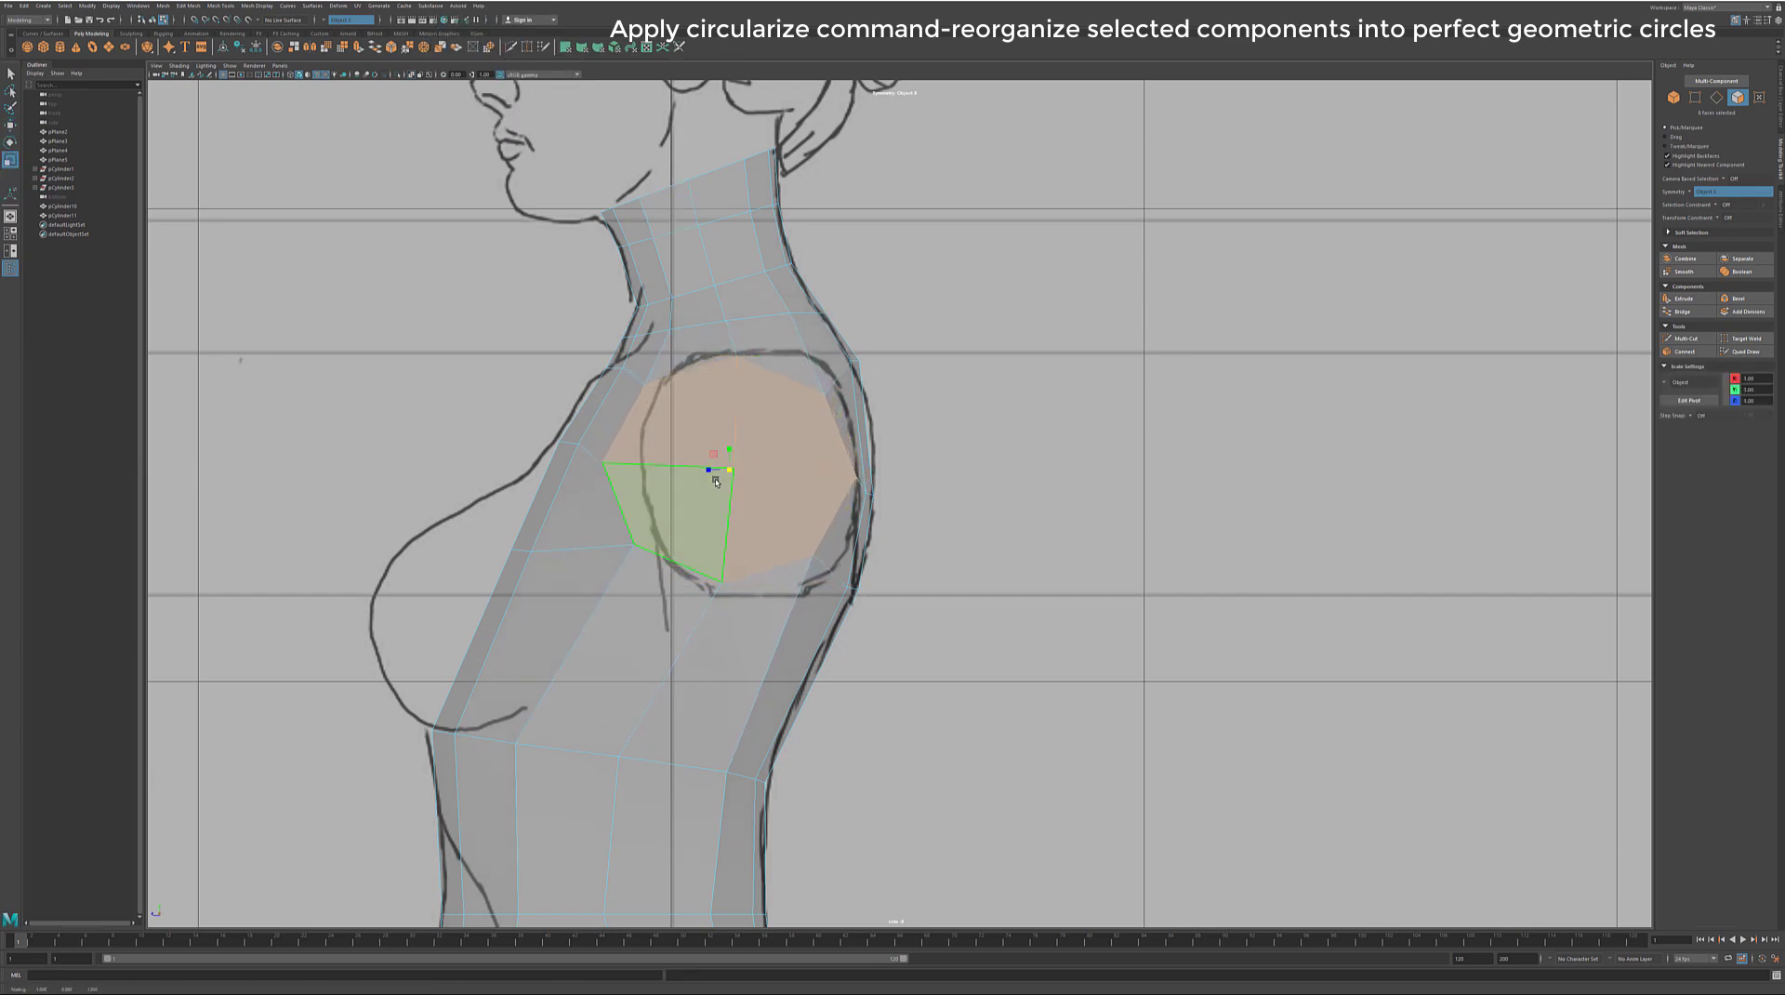
# Step: Back in vertex mode, pull a torso vertex toward the arm circle and pick the opening's lower vertex
pyautogui.press('w')
pyautogui.press('F9')
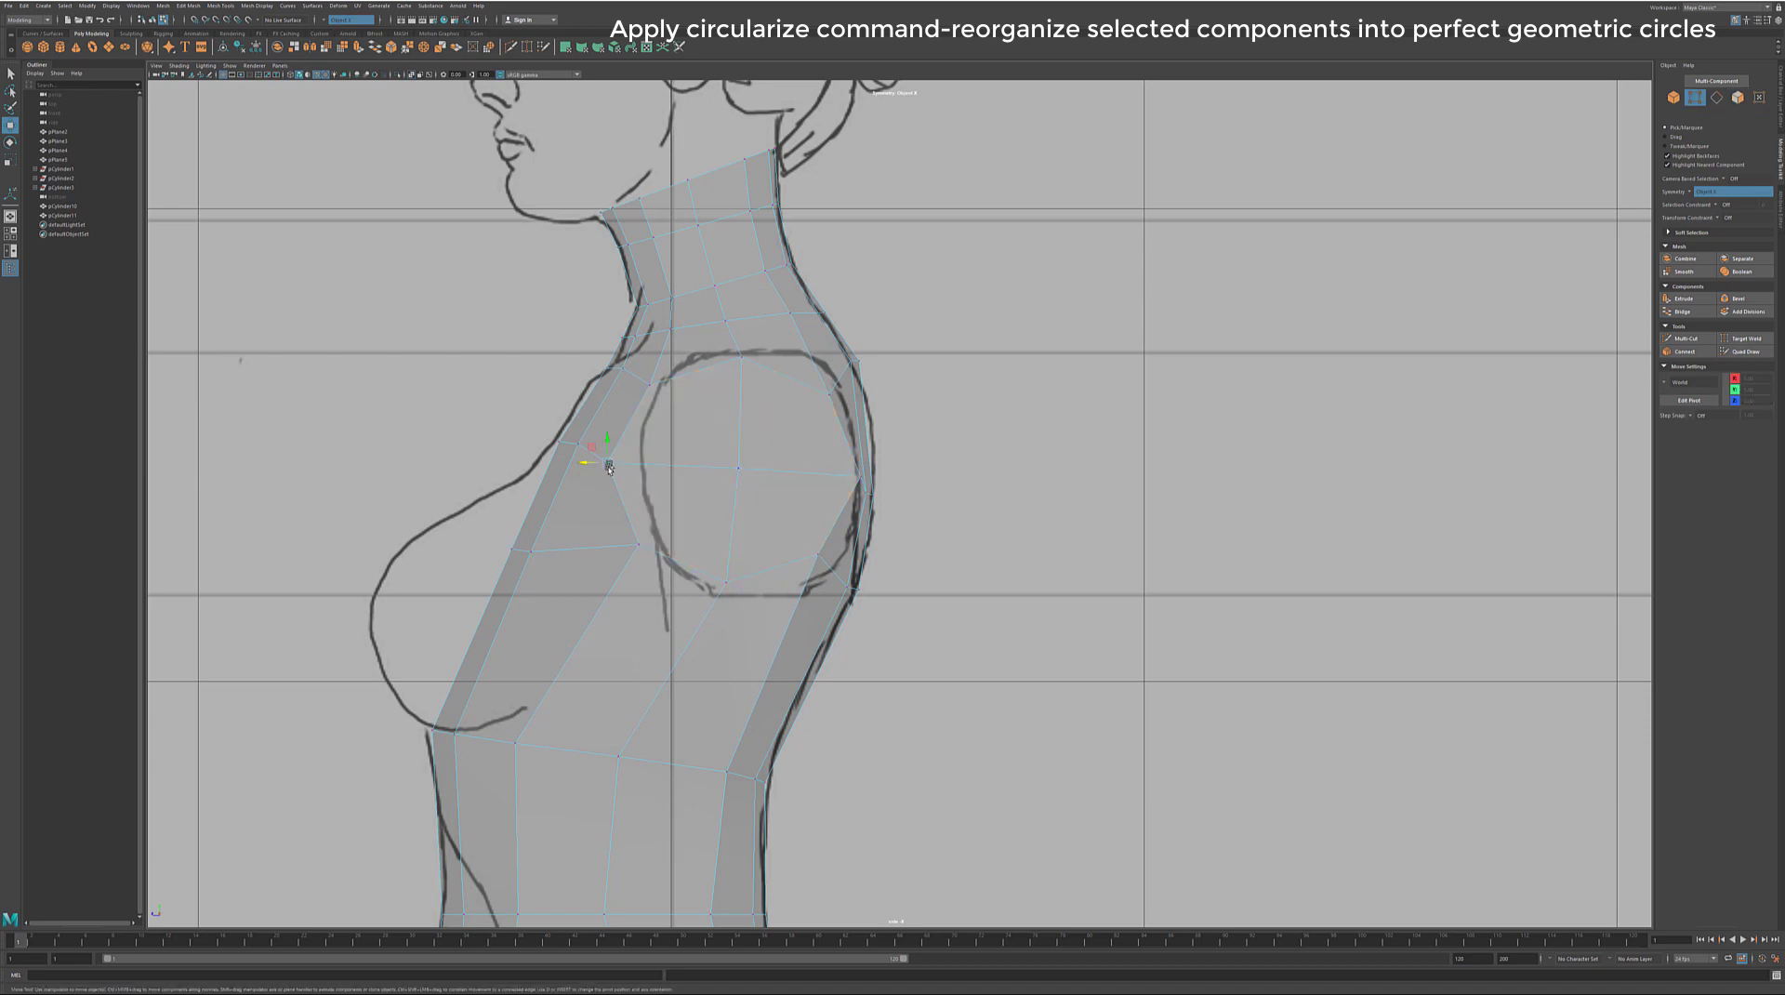
pyautogui.moveTo(609, 468); pyautogui.dragTo(629, 460)
pyautogui.click(641, 543)
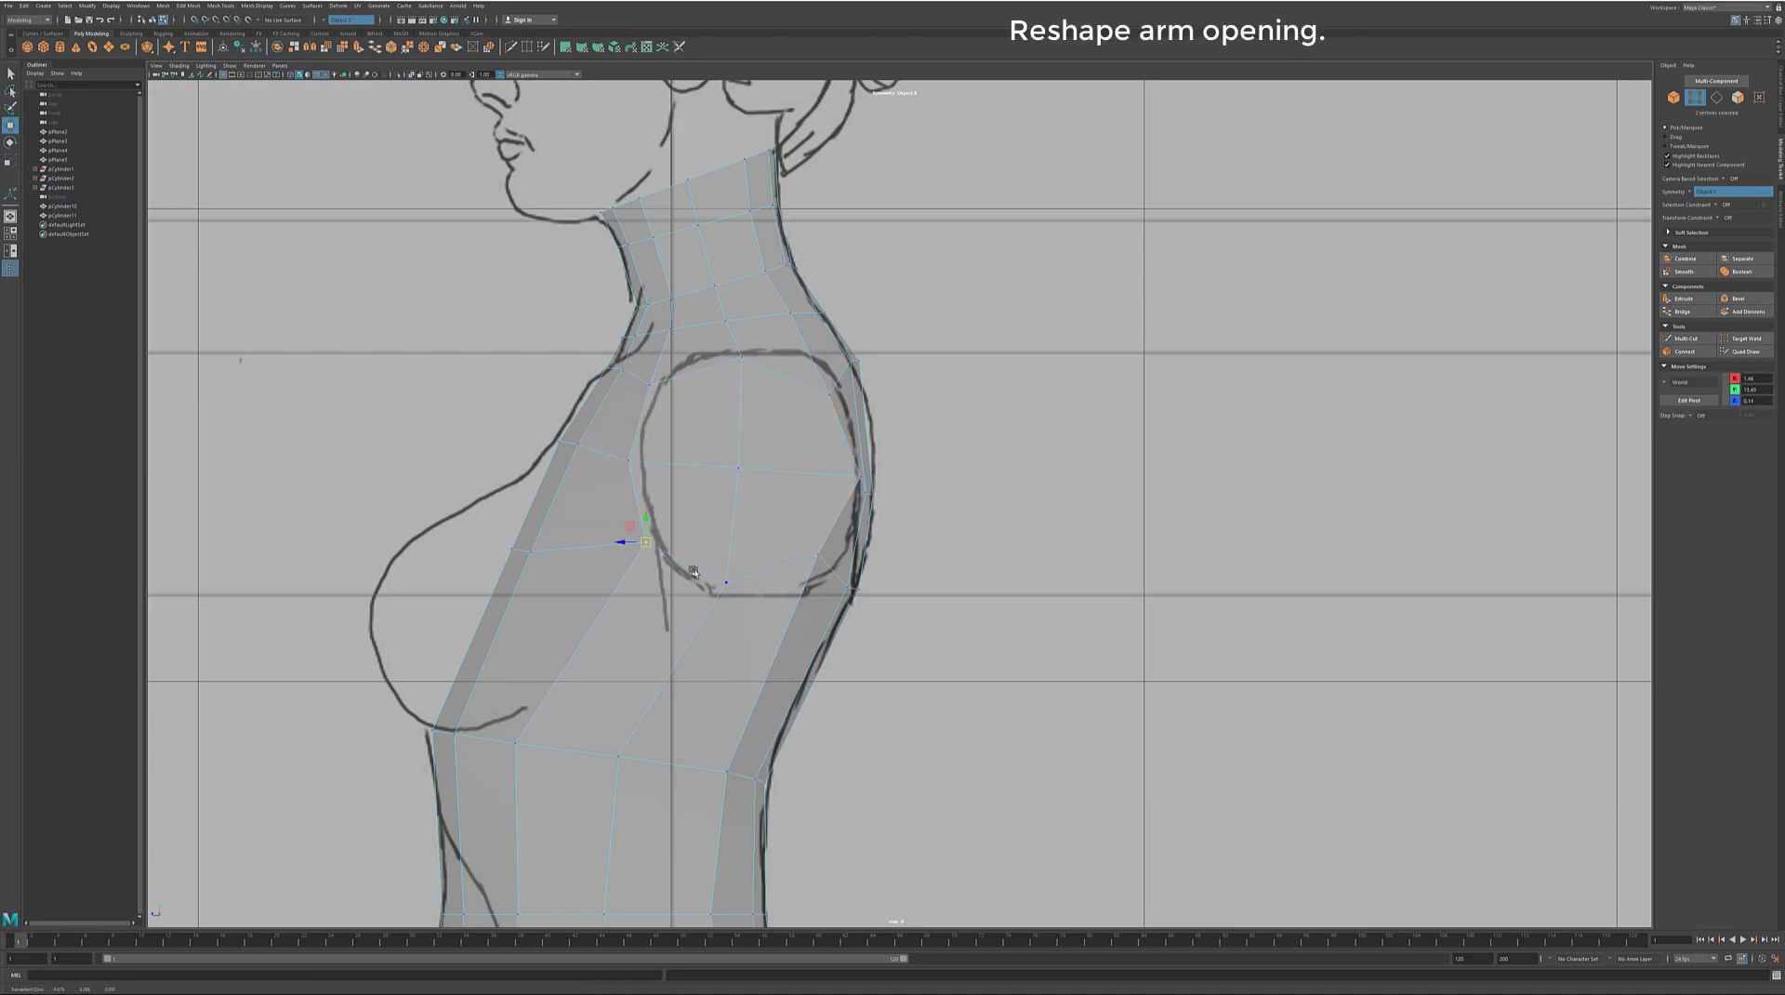
# Step: Move the lower, back and top arm-opening vertices onto the drawn arm circle
pyautogui.moveTo(726, 583); pyautogui.dragTo(823, 568)
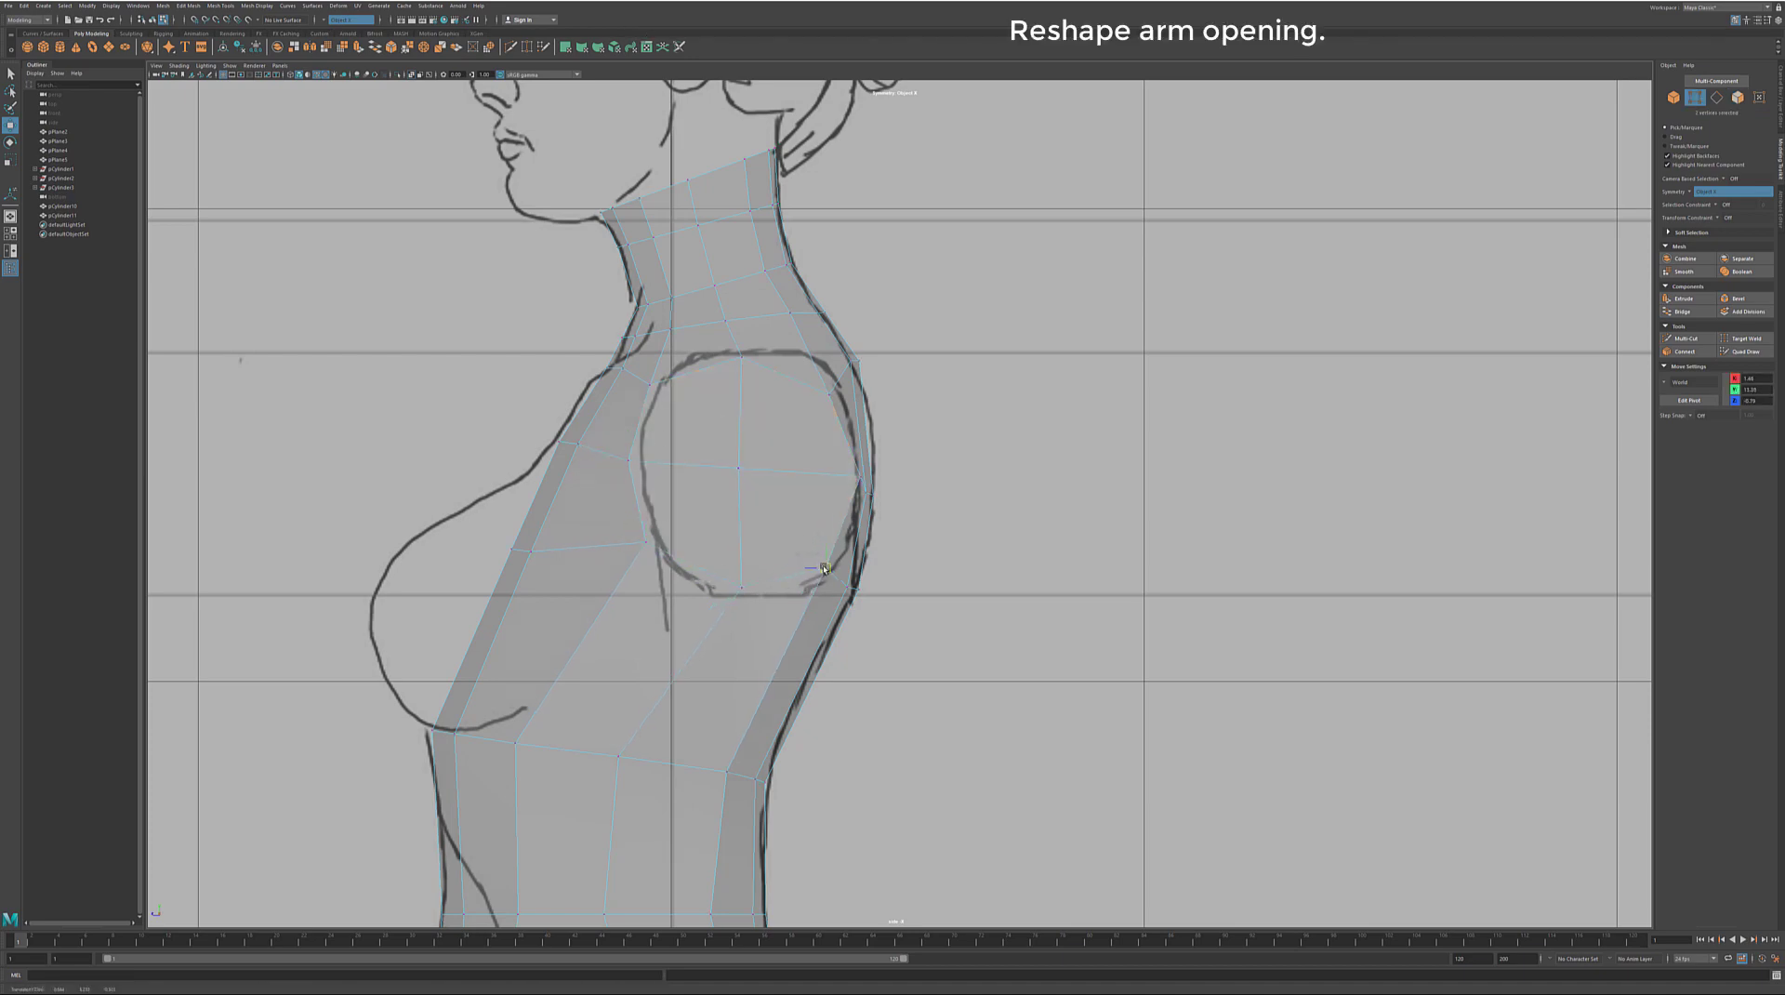
pyautogui.moveTo(861, 499); pyautogui.dragTo(868, 479)
pyautogui.moveTo(858, 361); pyautogui.dragTo(829, 398)
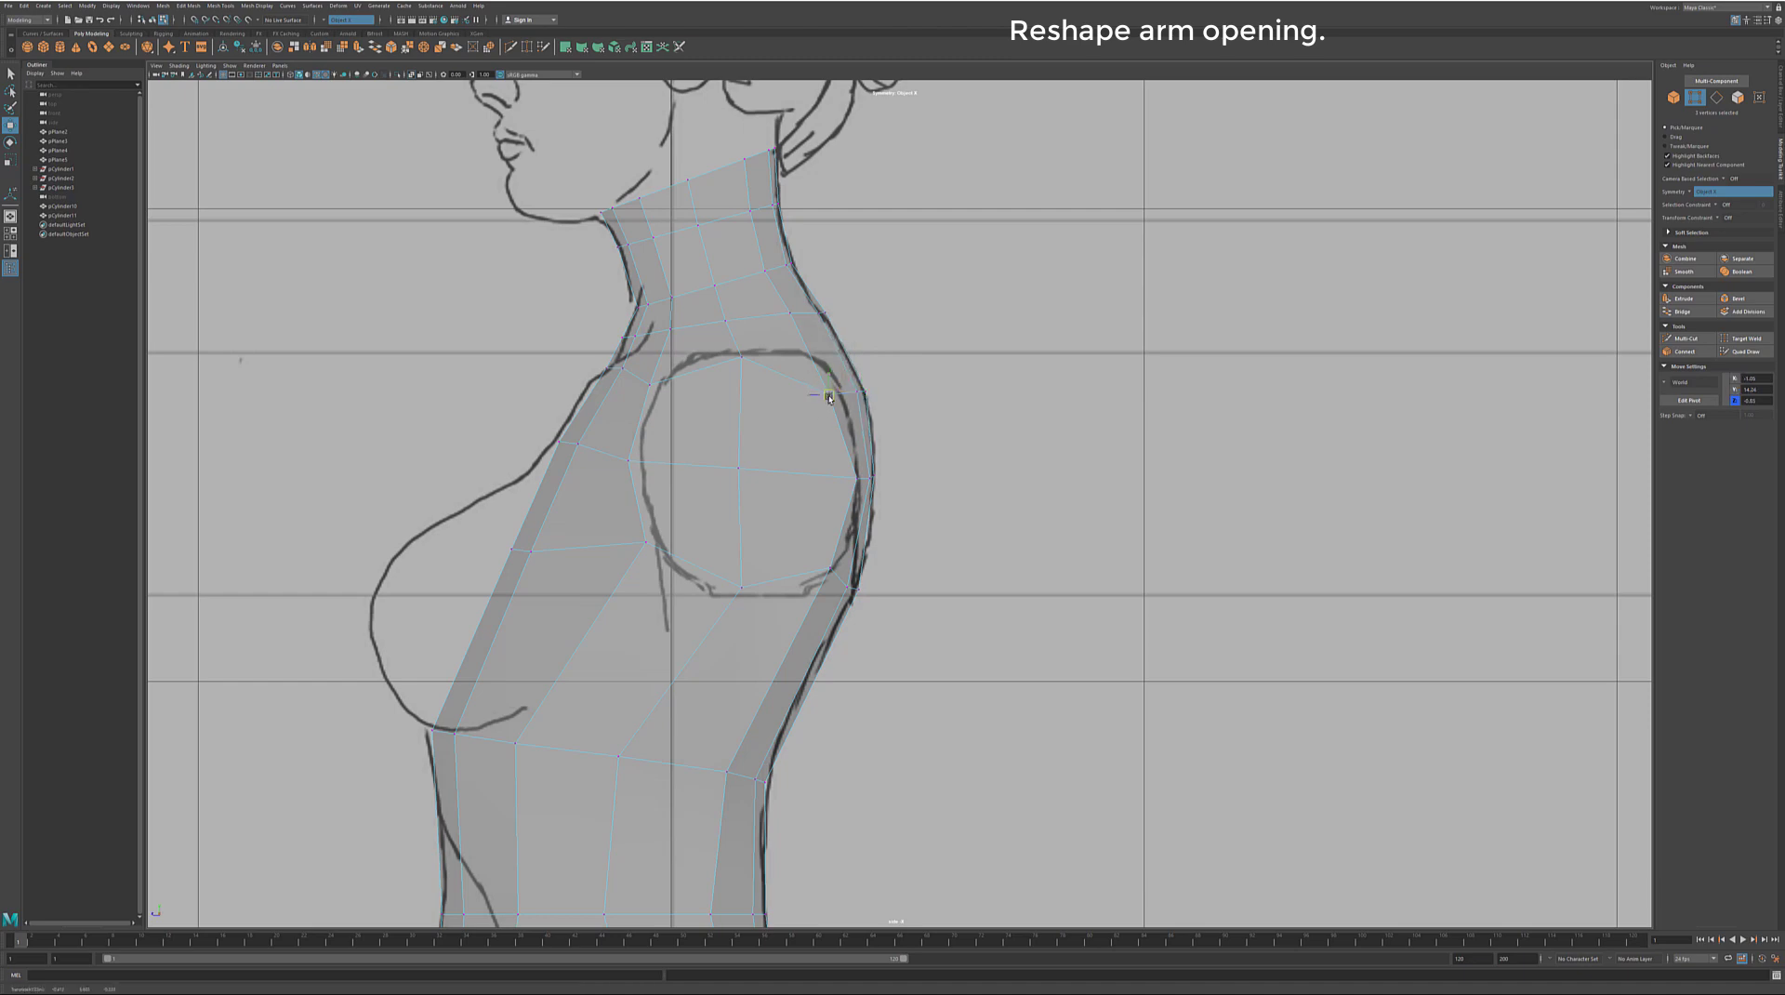
pyautogui.moveTo(742, 356); pyautogui.dragTo(753, 352)
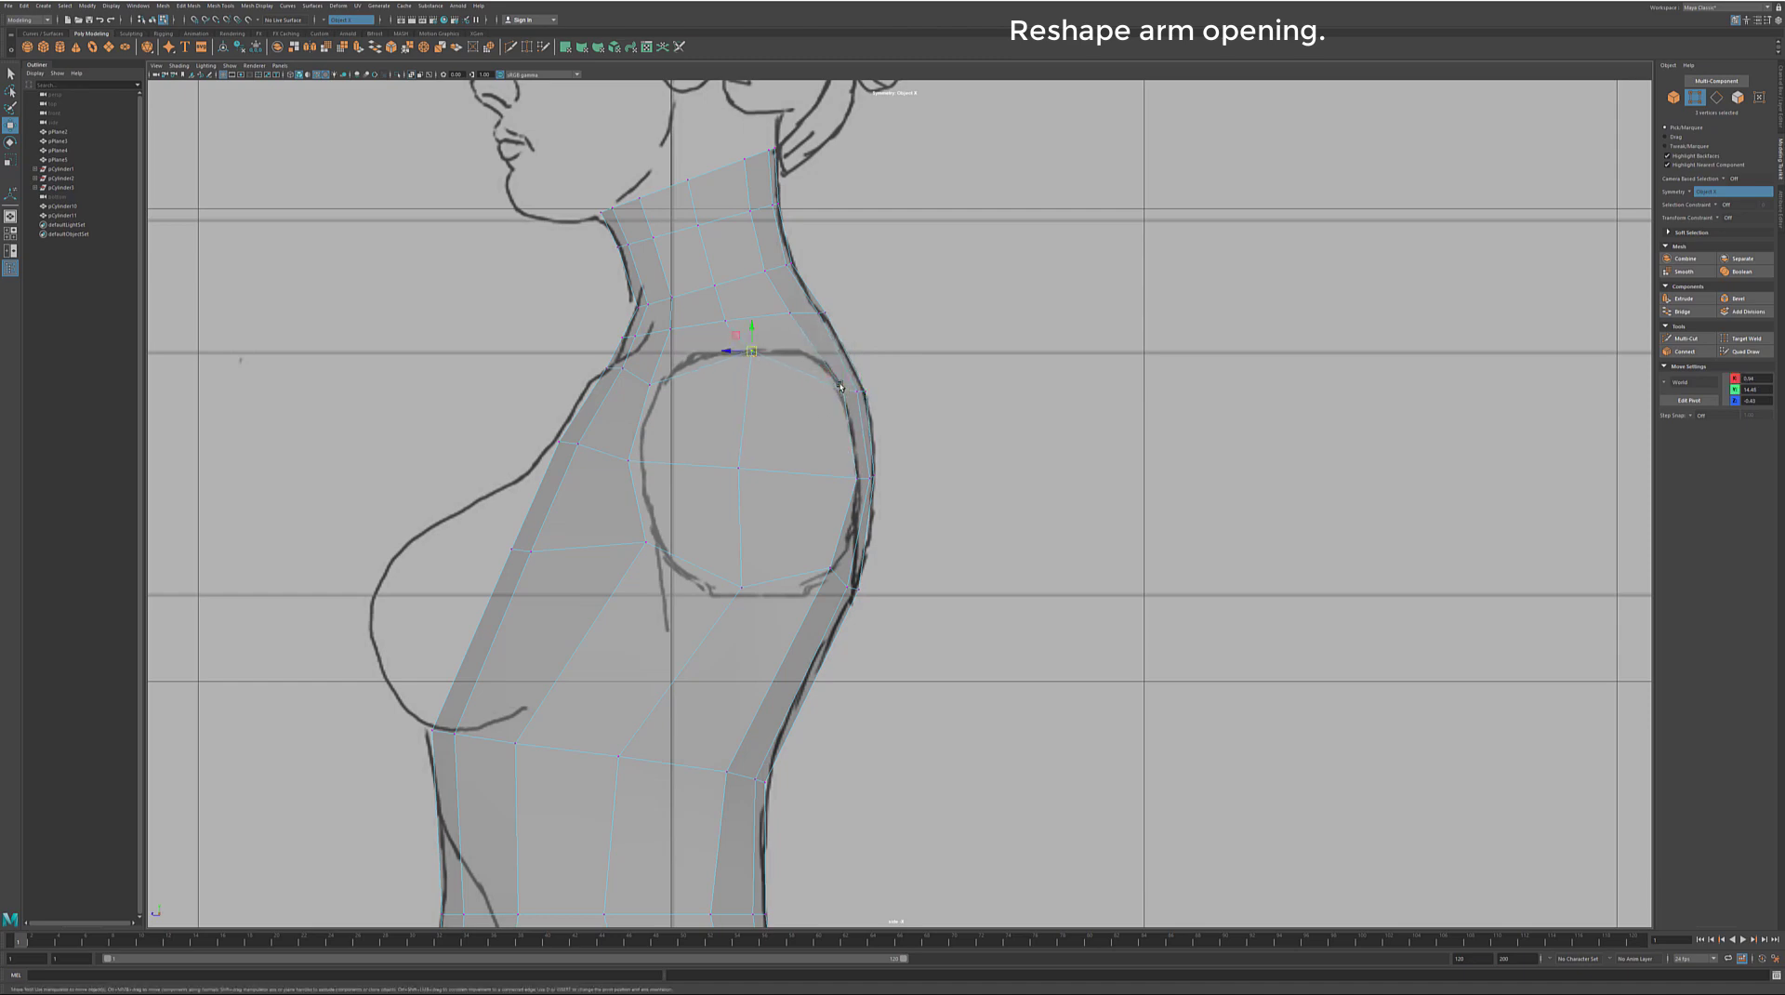
pyautogui.moveTo(844, 388); pyautogui.dragTo(841, 384)
# Step: Adjust the vertices up the back of the neck onto the nape outline
pyautogui.click(791, 317)
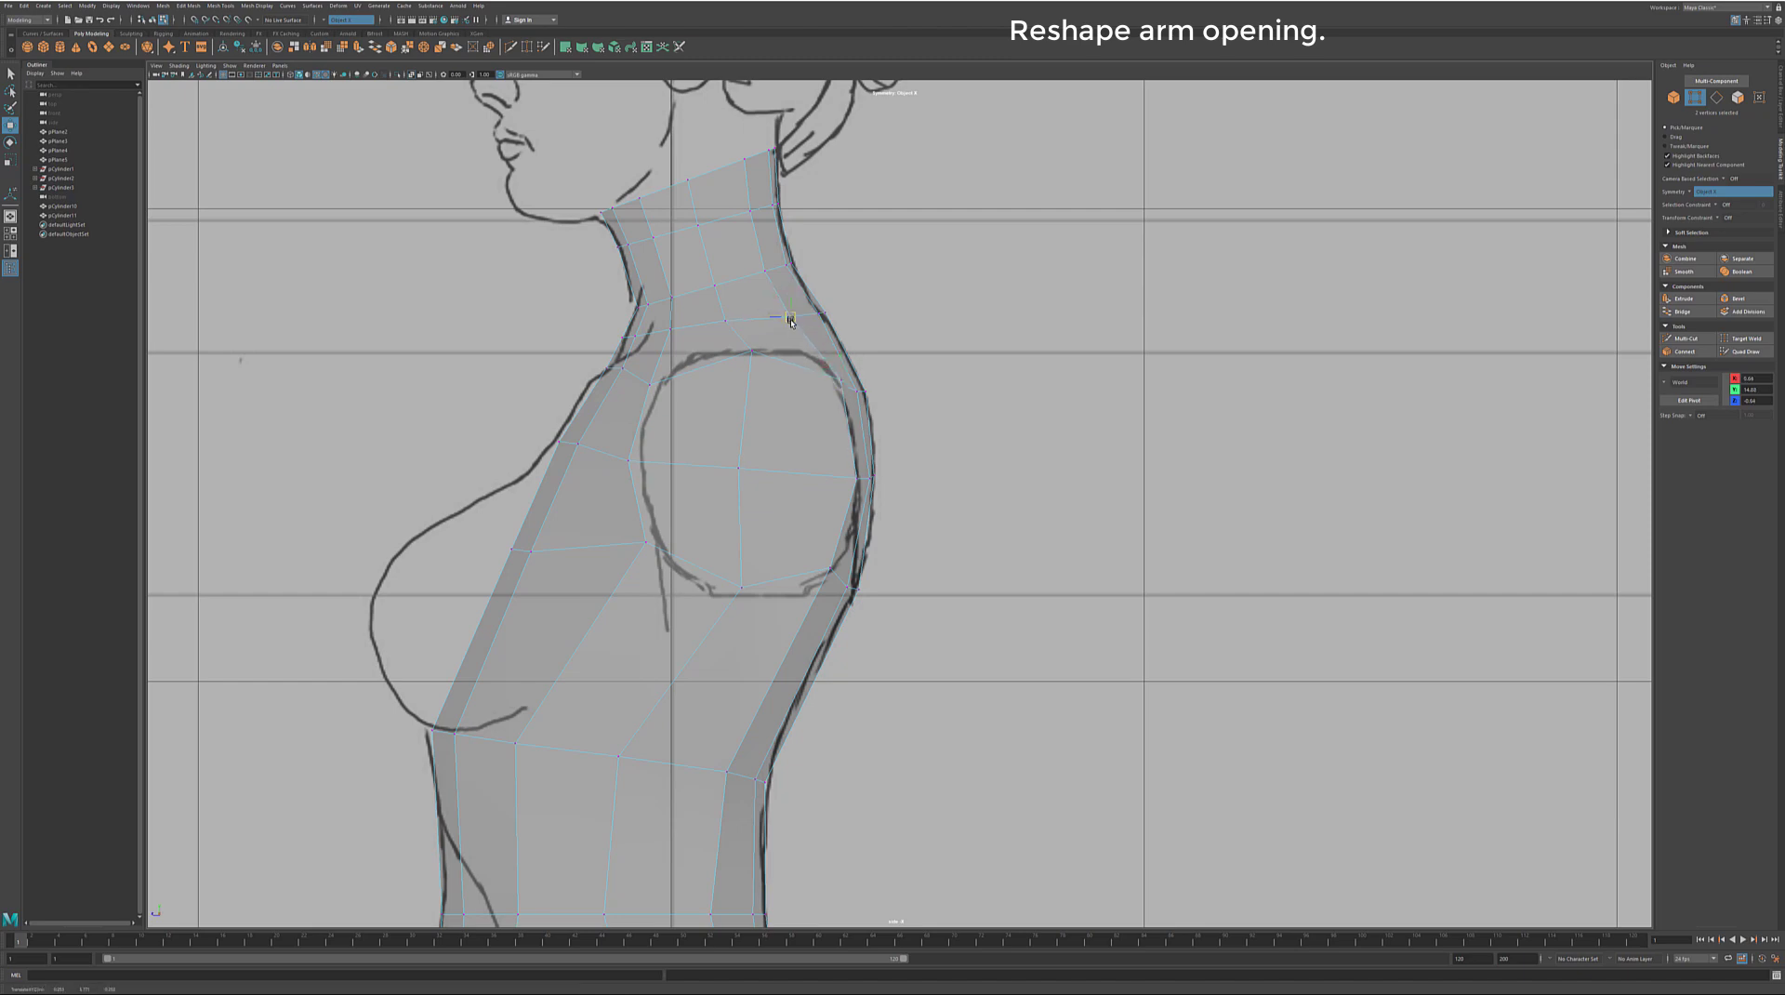
pyautogui.click(793, 272)
pyautogui.moveTo(767, 274); pyautogui.dragTo(766, 277)
pyautogui.click(716, 286)
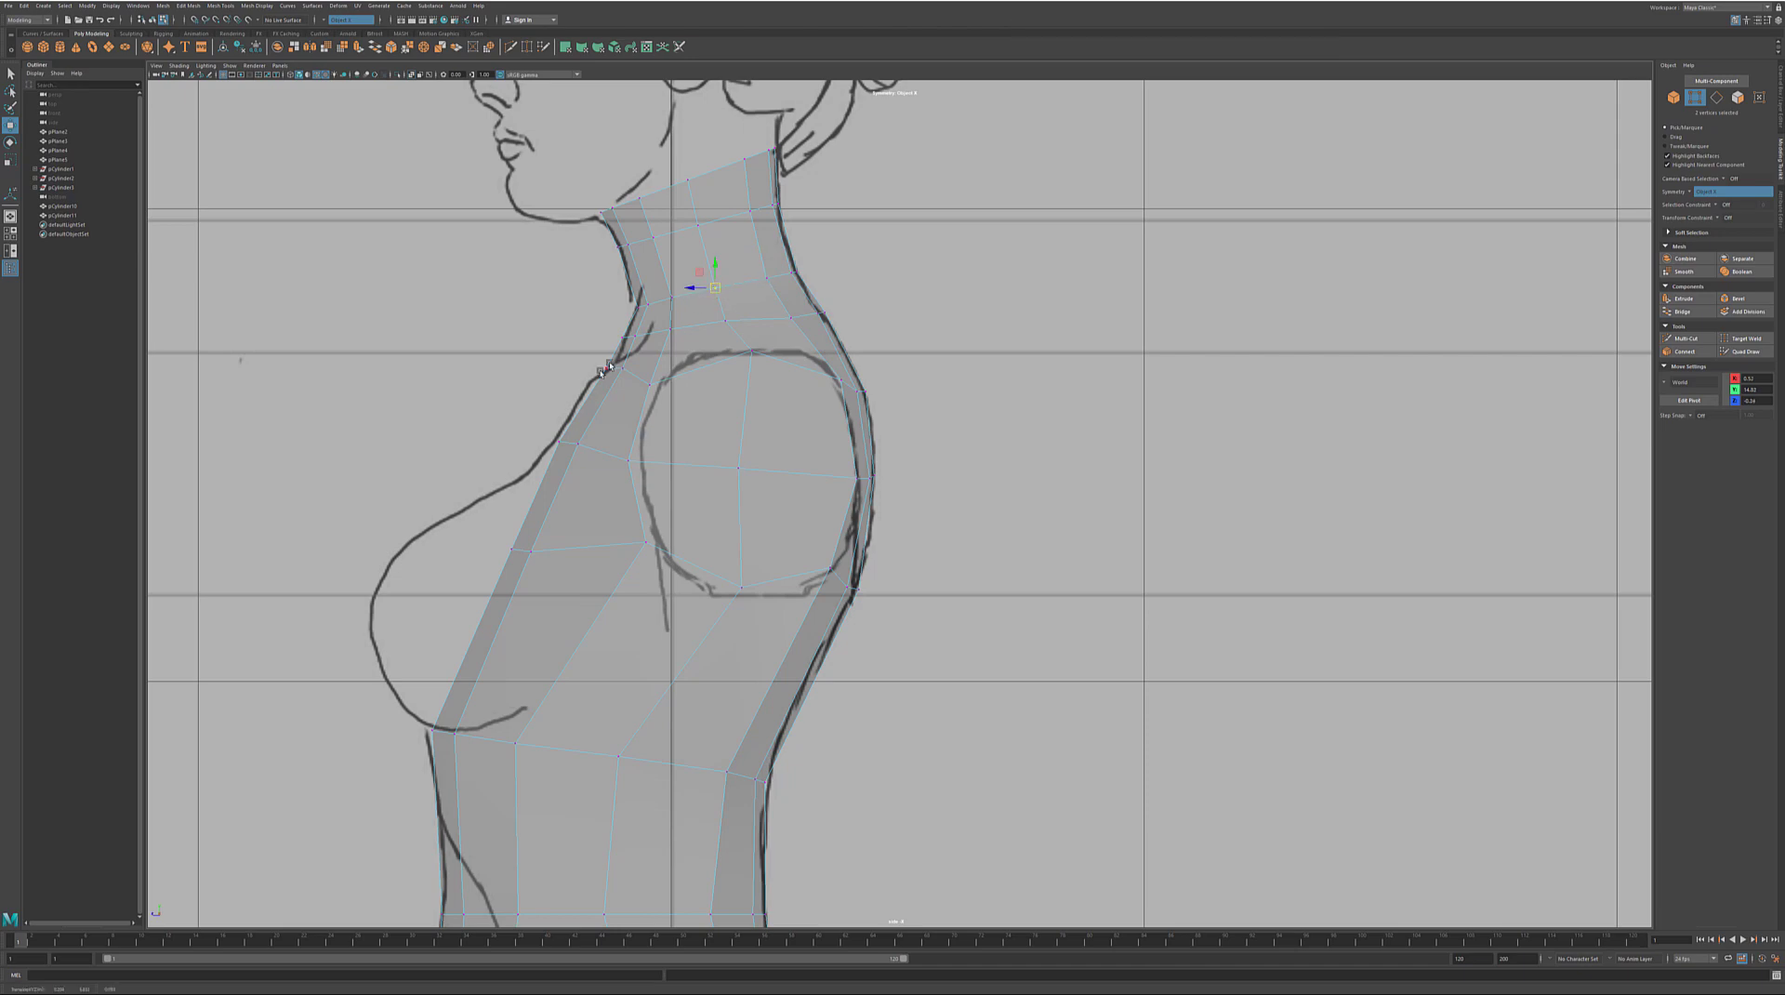
pyautogui.scroll(-5, 701, 541)
pyautogui.scroll(-5, 702, 541)
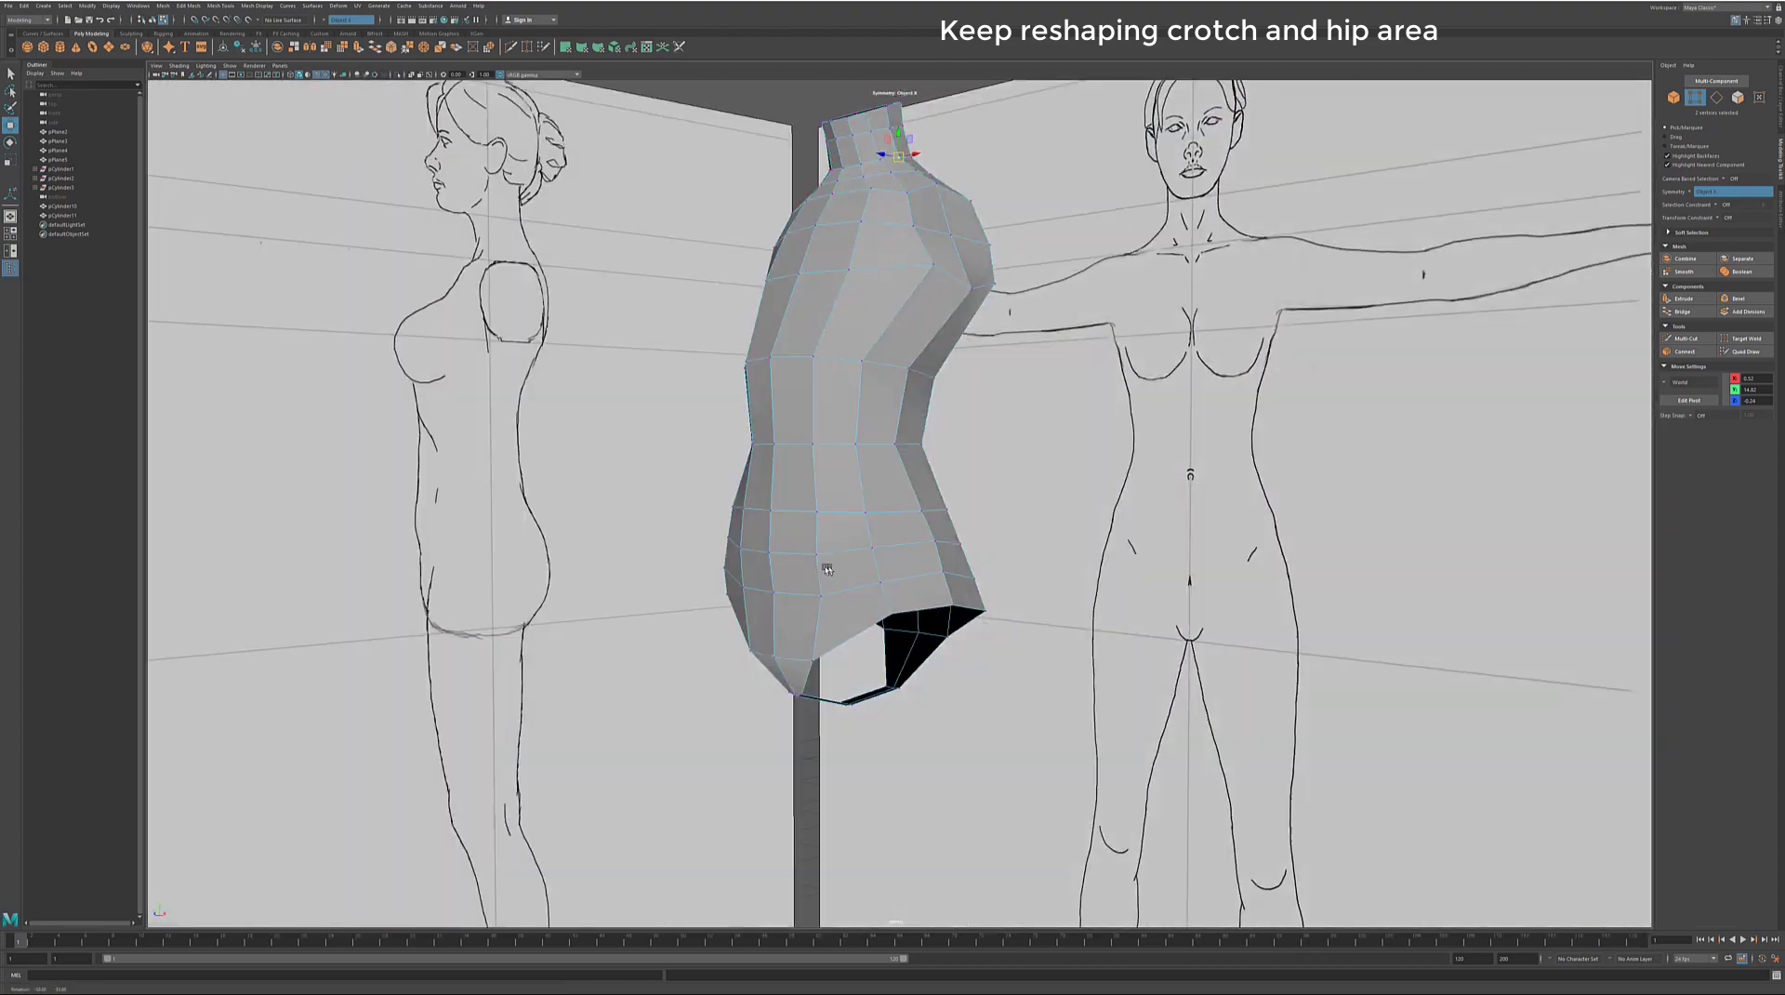
# Step: From the underside, reposition the vertices and seam around the crotch opening
pyautogui.moveTo(827, 569)
pyautogui.keyDown('alt'); pyautogui.mouseDown()
pyautogui.moveTo(969, 549)
pyautogui.moveTo(957, 558)
pyautogui.mouseUp(); pyautogui.keyUp('alt')
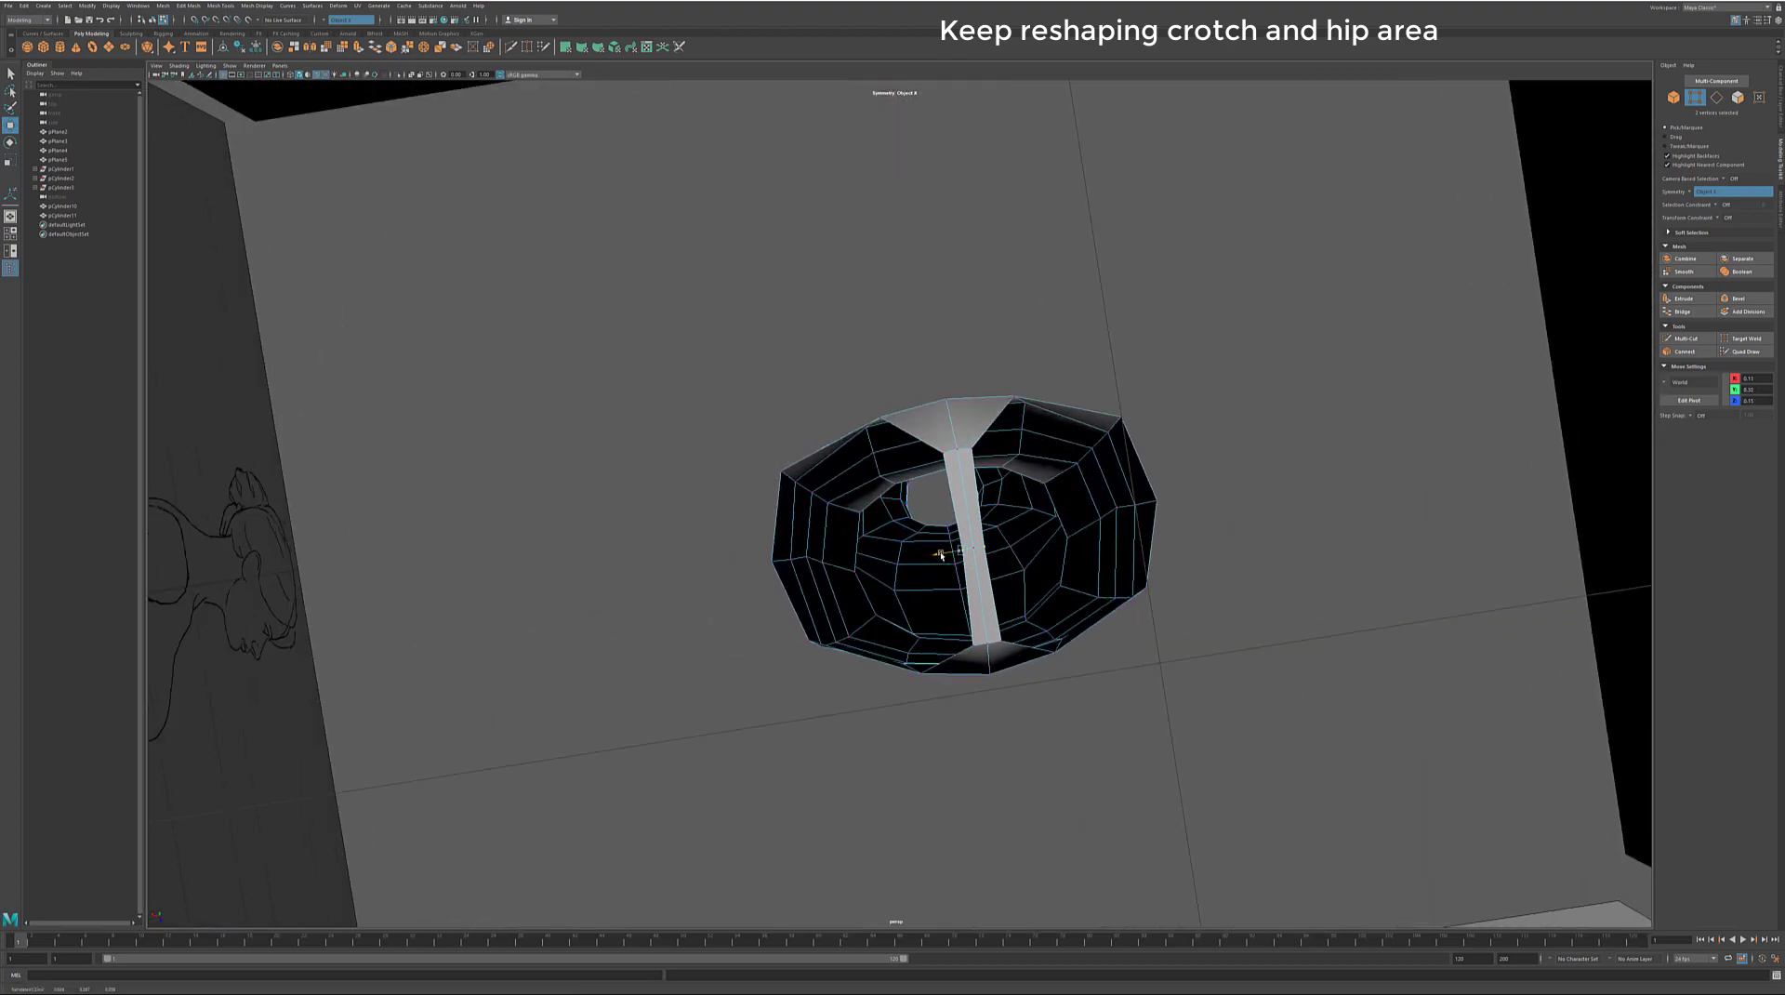
pyautogui.click(926, 456)
pyautogui.moveTo(926, 455)
pyautogui.keyDown('alt'); pyautogui.mouseDown()
pyautogui.moveTo(924, 366)
pyautogui.moveTo(920, 415)
pyautogui.mouseUp(); pyautogui.keyUp('alt')
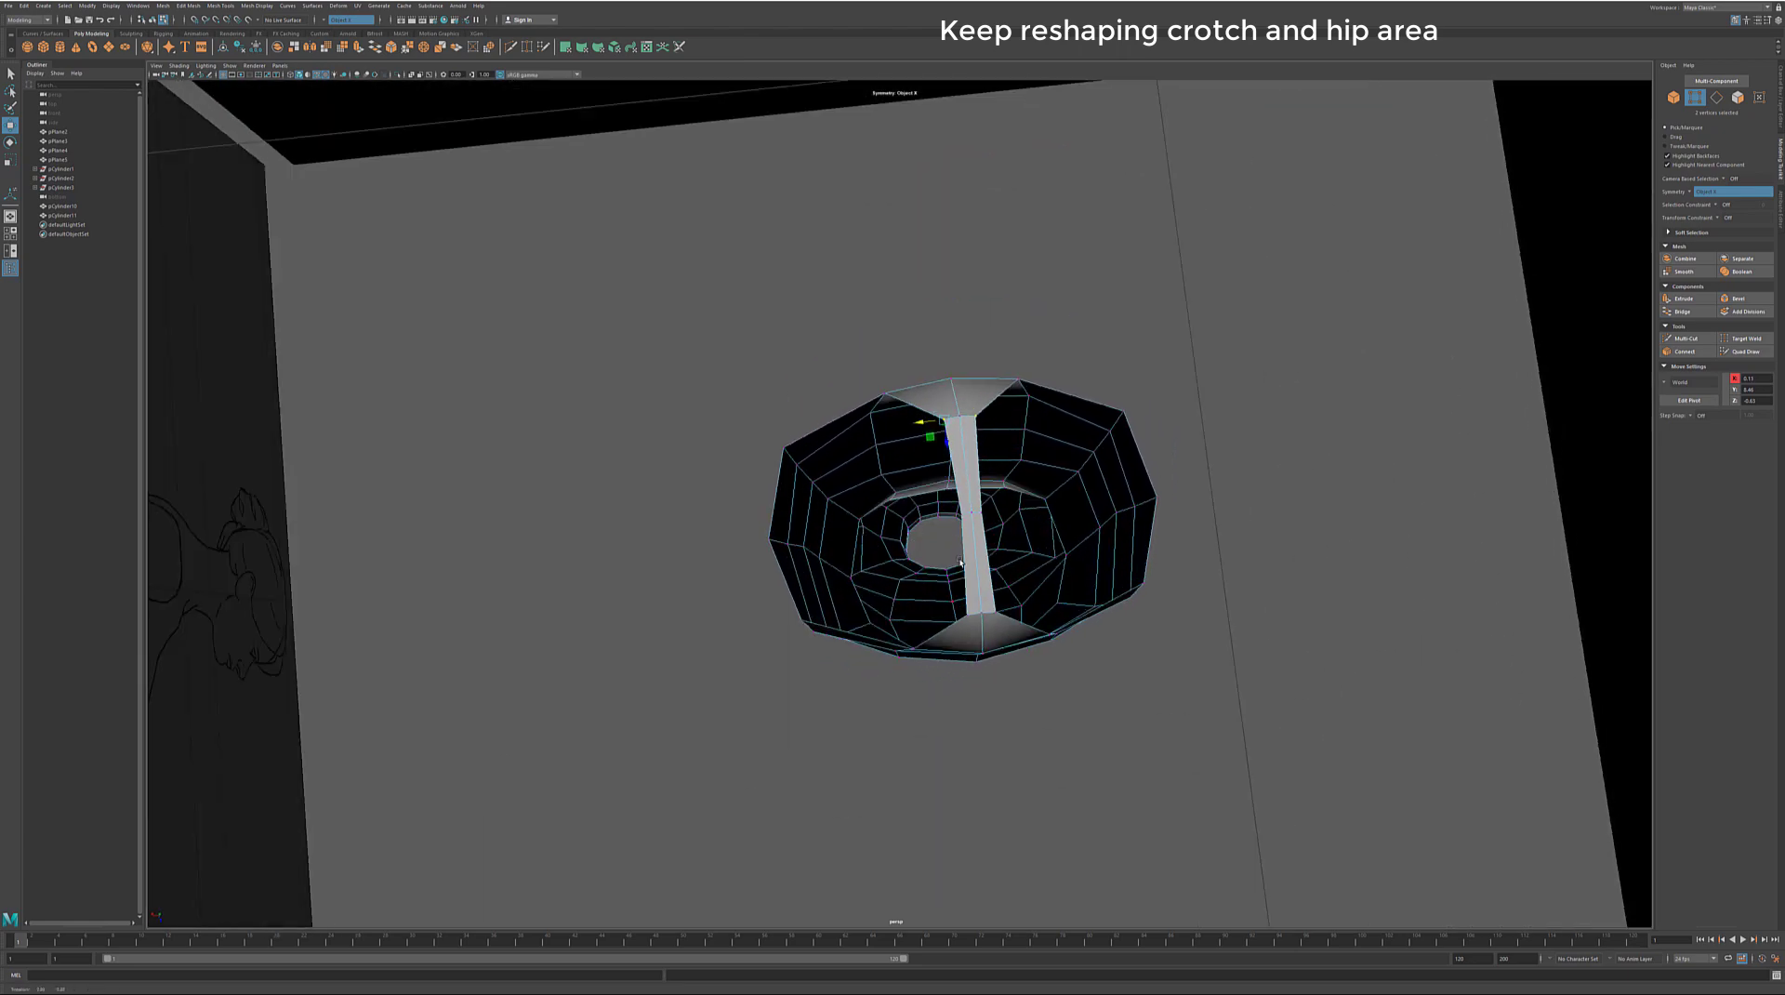
pyautogui.click(945, 529)
pyautogui.moveTo(945, 529)
pyautogui.keyDown('alt'); pyautogui.mouseDown()
pyautogui.moveTo(944, 709)
pyautogui.moveTo(928, 637)
pyautogui.mouseUp(); pyautogui.keyUp('alt')
# Step: Push the side-hip and waist vertices out to the front reference's hip outline
pyautogui.click(920, 613)
pyautogui.click(908, 538)
pyautogui.moveTo(896, 518); pyautogui.dragTo(908, 525)
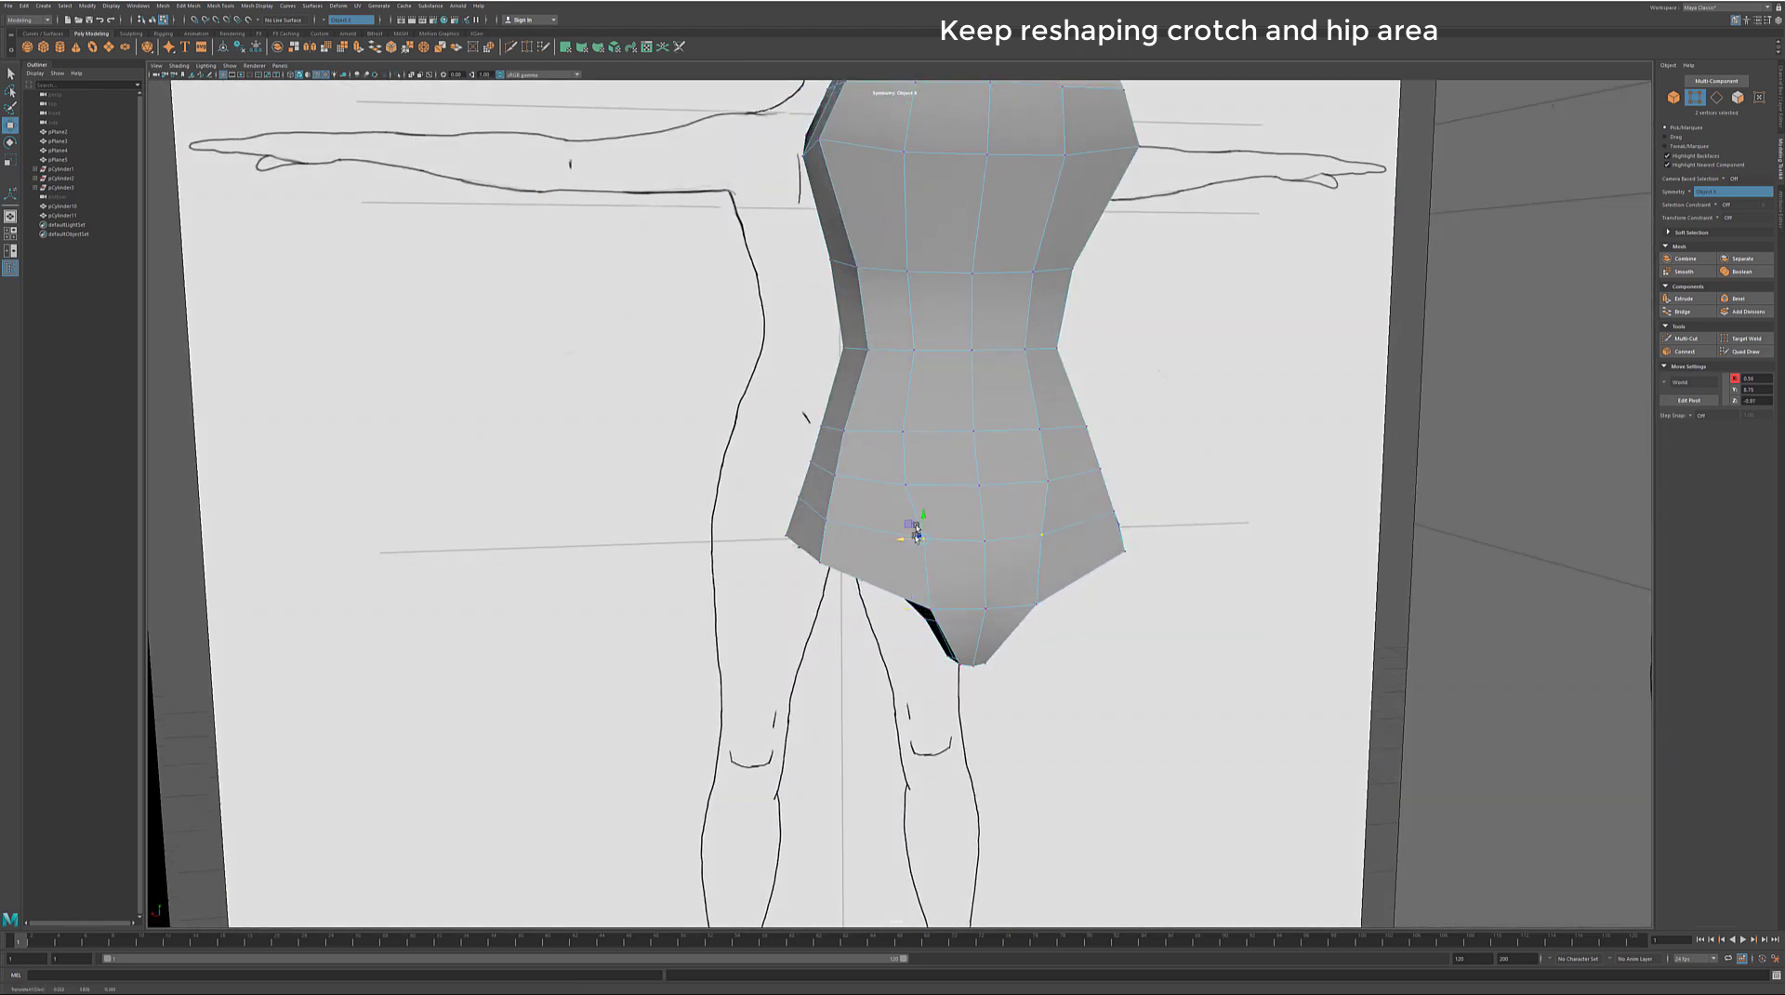
pyautogui.click(892, 485)
pyautogui.click(903, 431)
pyautogui.moveTo(903, 431)
pyautogui.keyDown('alt'); pyautogui.mouseDown()
pyautogui.moveTo(988, 474)
pyautogui.moveTo(1092, 431)
pyautogui.moveTo(1044, 400)
pyautogui.moveTo(998, 539)
pyautogui.moveTo(948, 511)
pyautogui.mouseUp(); pyautogui.keyUp('alt')
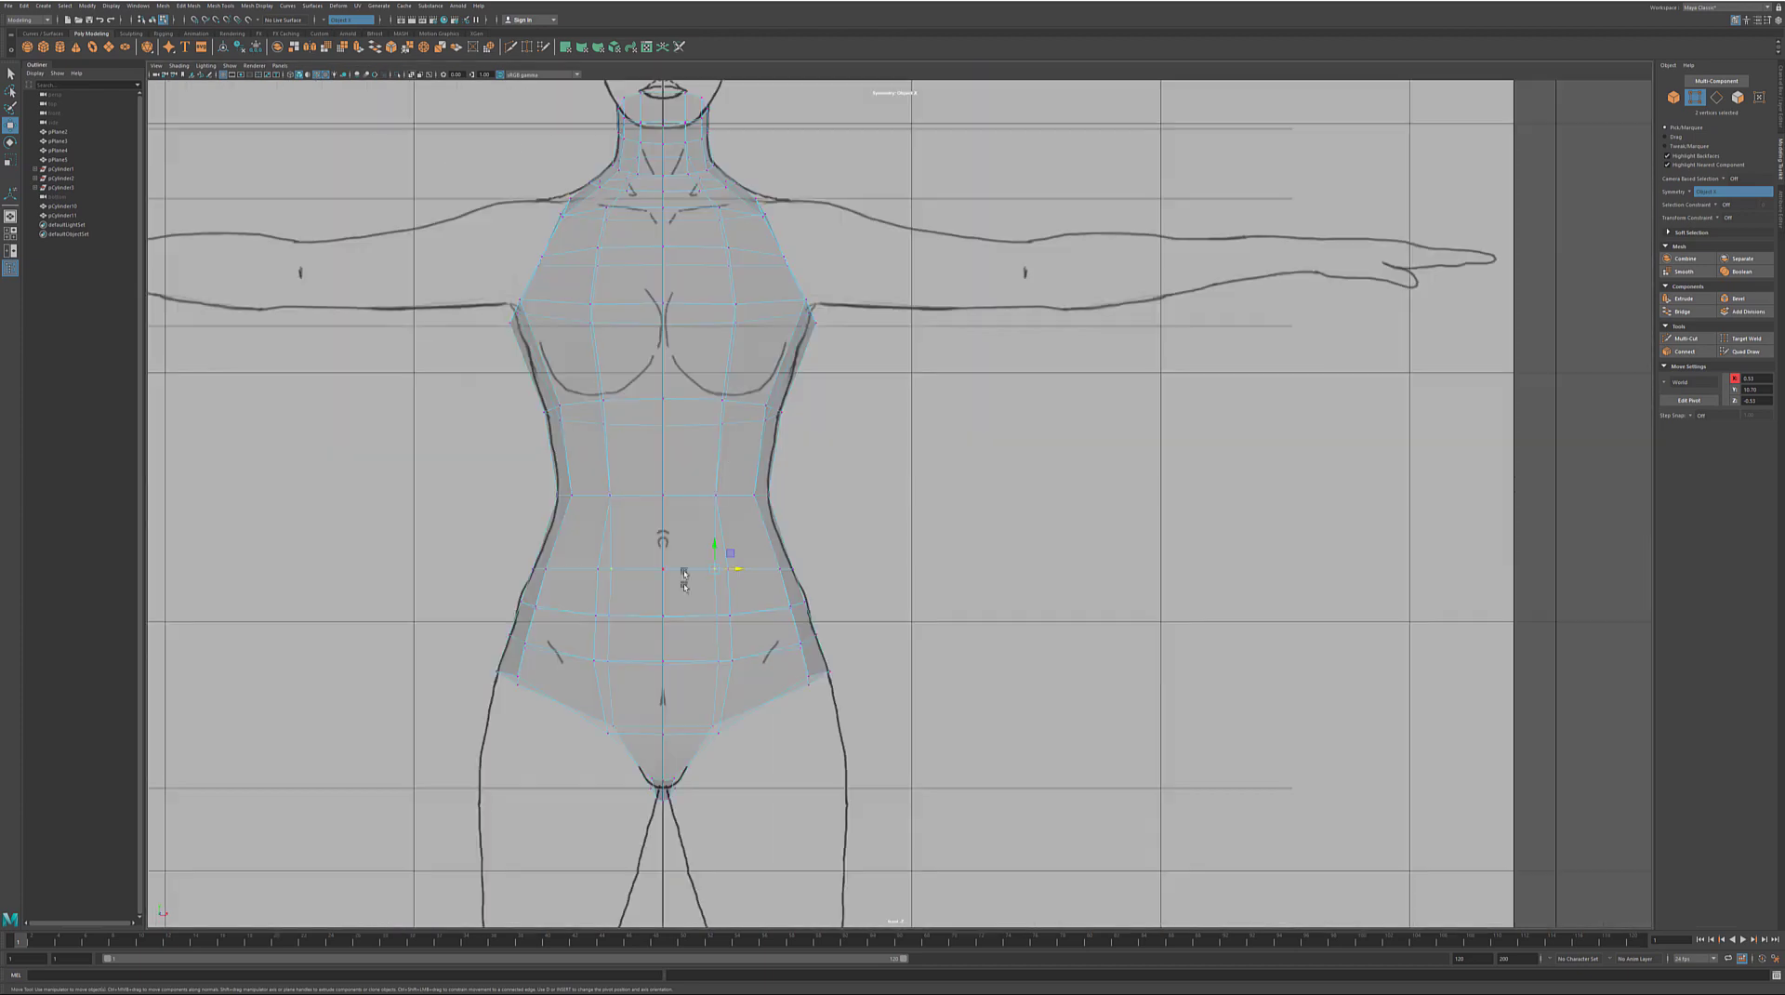
# Step: Move the shoulder and upper arm-opening vertices out to the front reference's shoulder line, then adjust armpit and hip vertices
pyautogui.moveTo(769, 502); pyautogui.dragTo(779, 493)
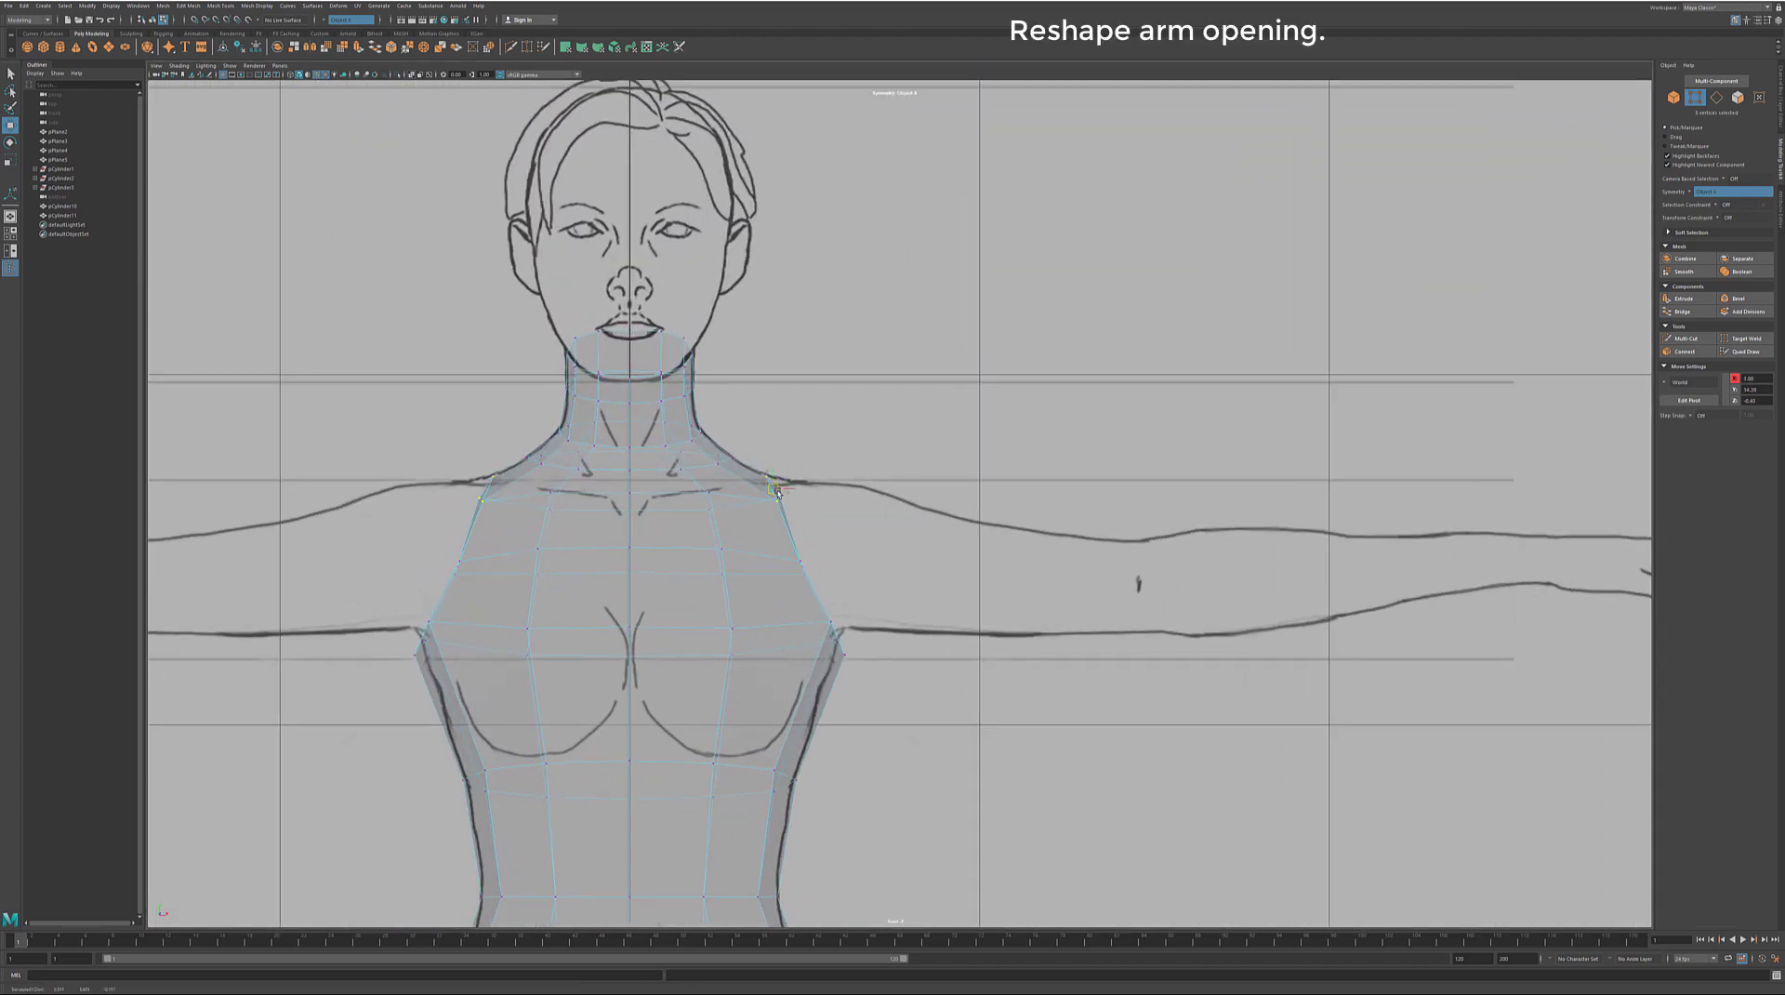
pyautogui.moveTo(797, 558); pyautogui.dragTo(825, 548)
pyautogui.scroll(1, 826, 548)
pyautogui.scroll(2, 770, 502)
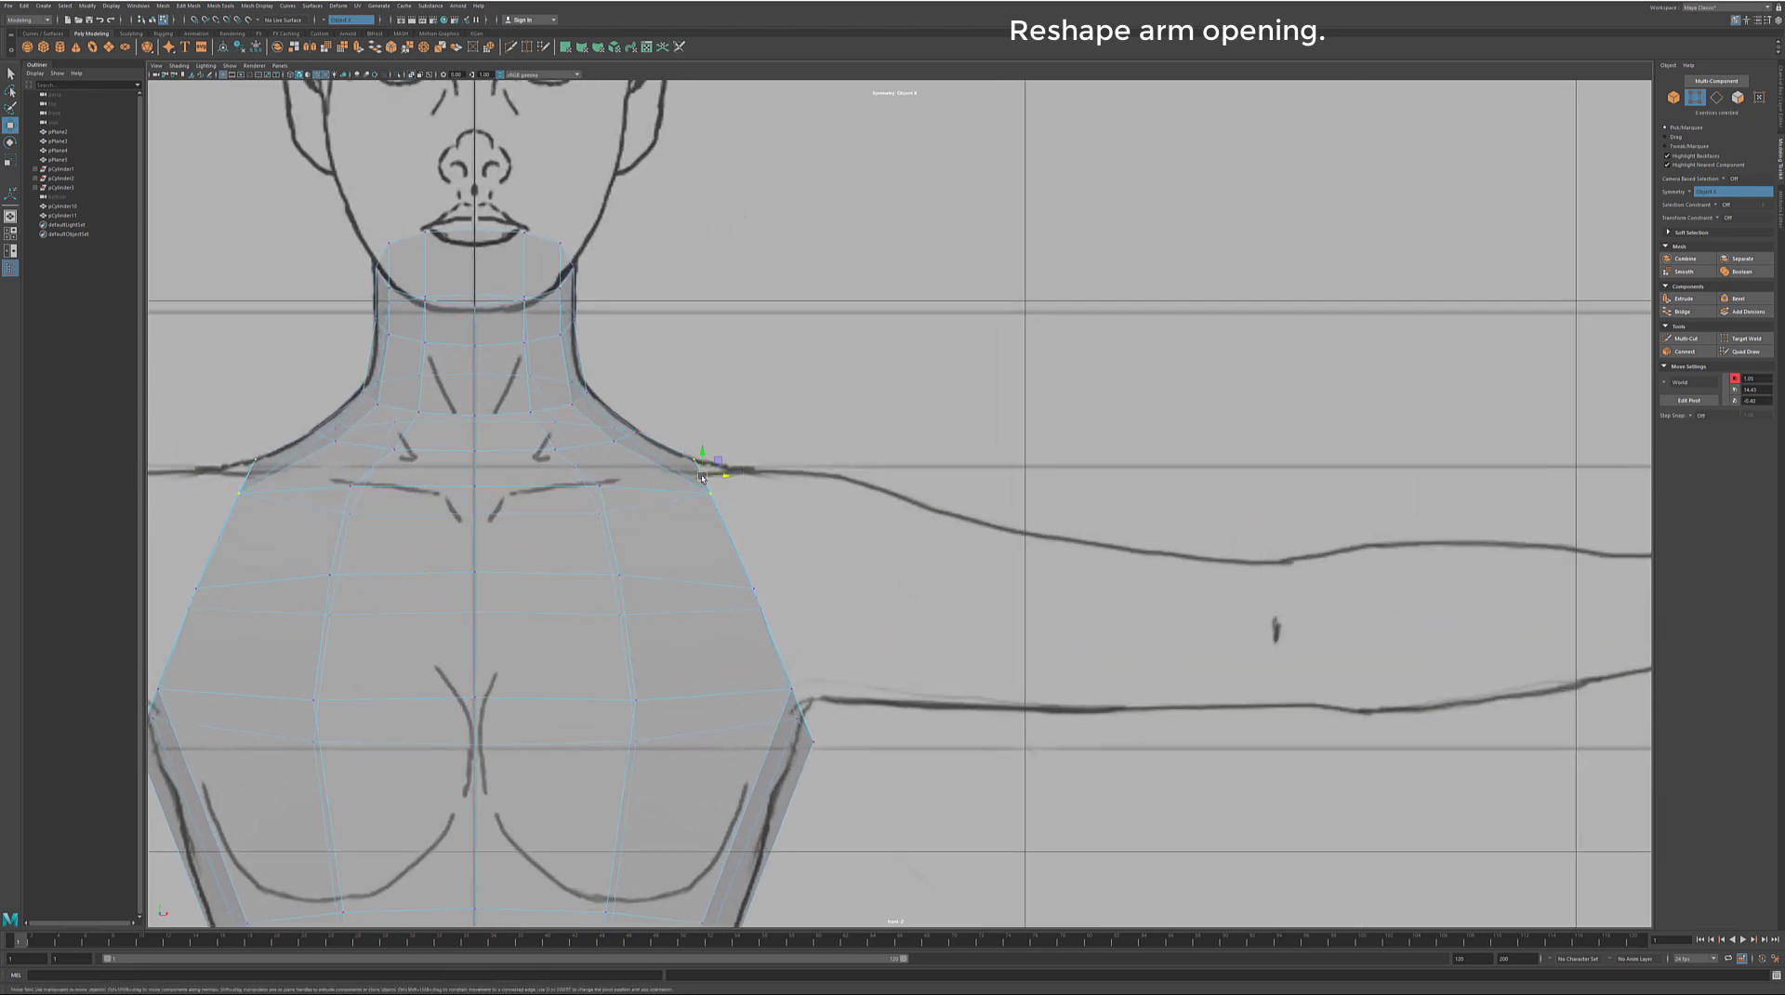
pyautogui.click(809, 735)
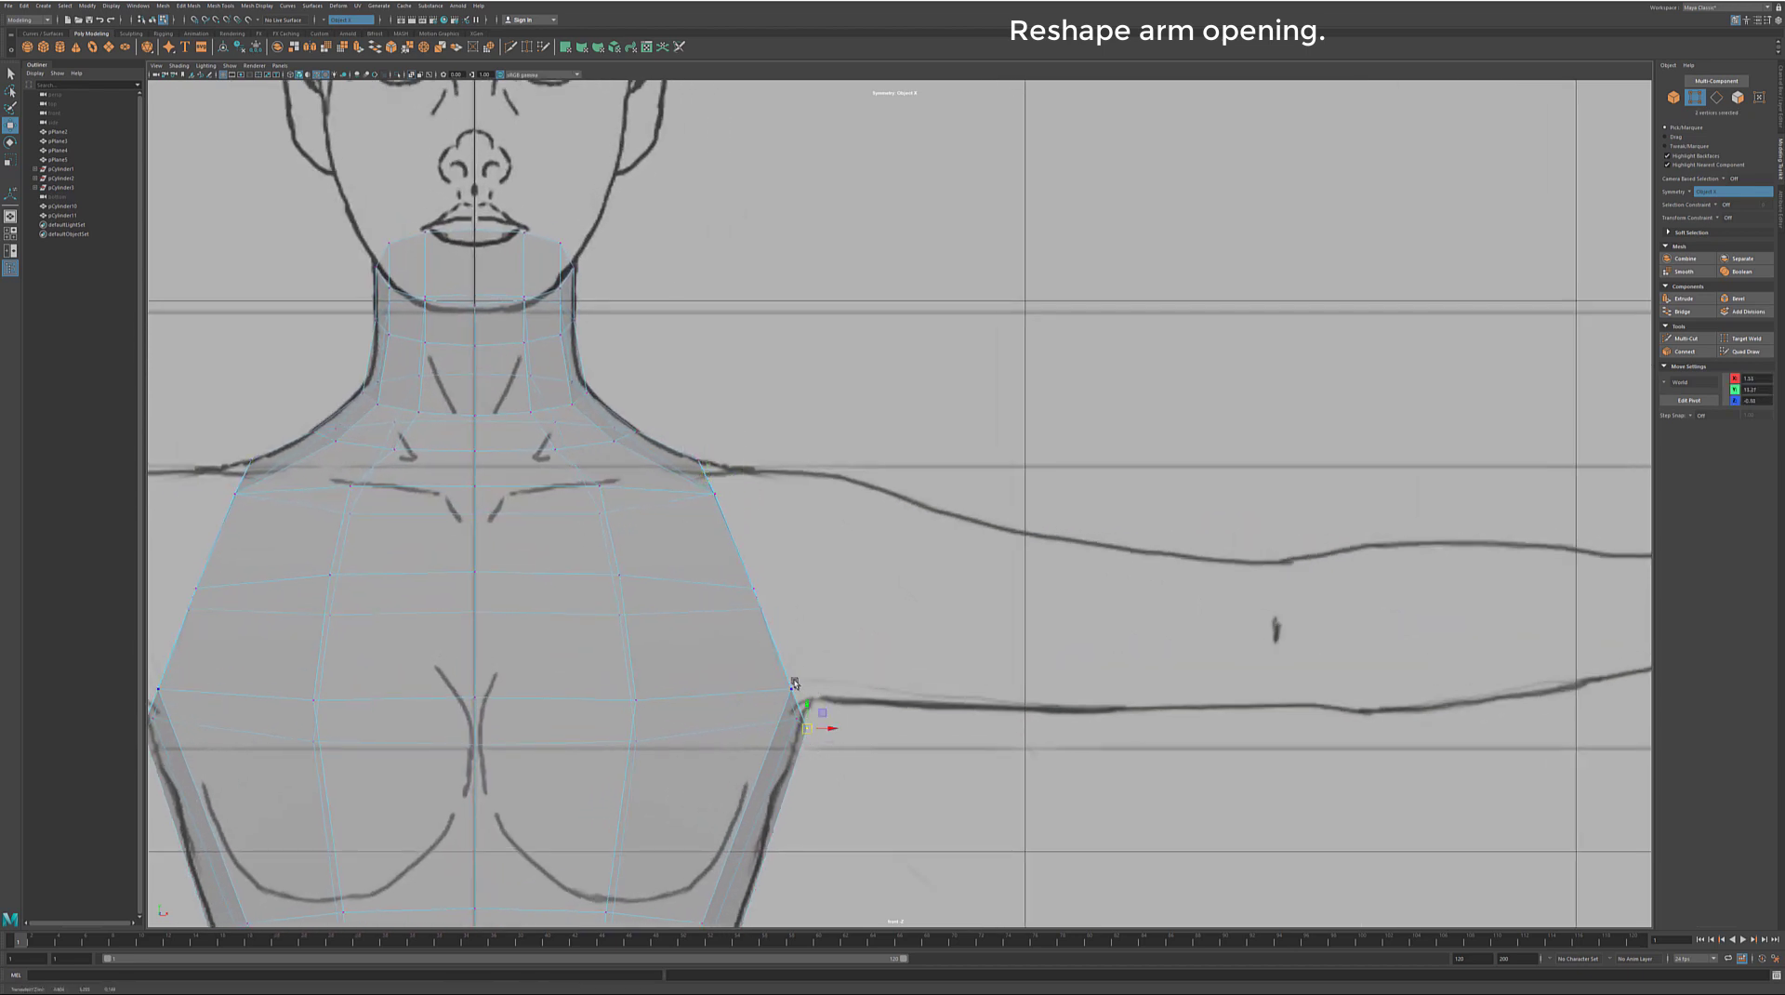
pyautogui.scroll(-5, 649, 480)
pyautogui.scroll(3, 818, 669)
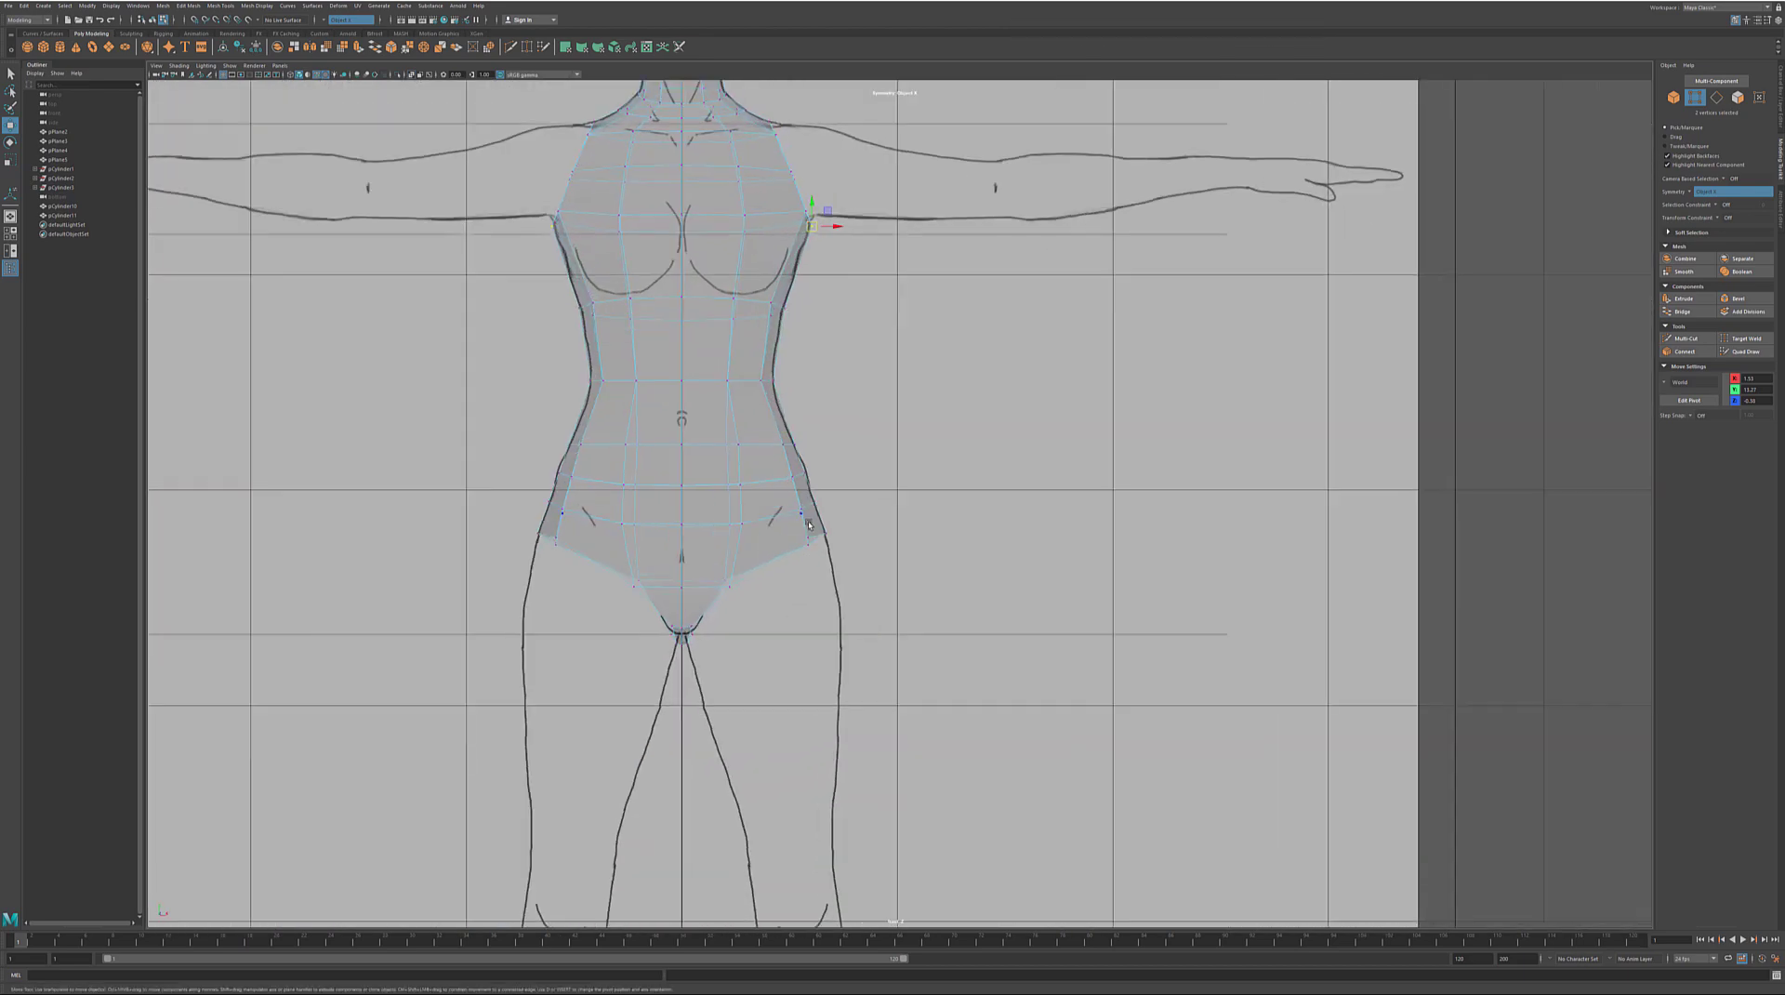
pyautogui.click(800, 547)
pyautogui.keyDown('alt'); pyautogui.moveTo(839, 530); pyautogui.dragTo(1073, 452); pyautogui.keyUp('alt')
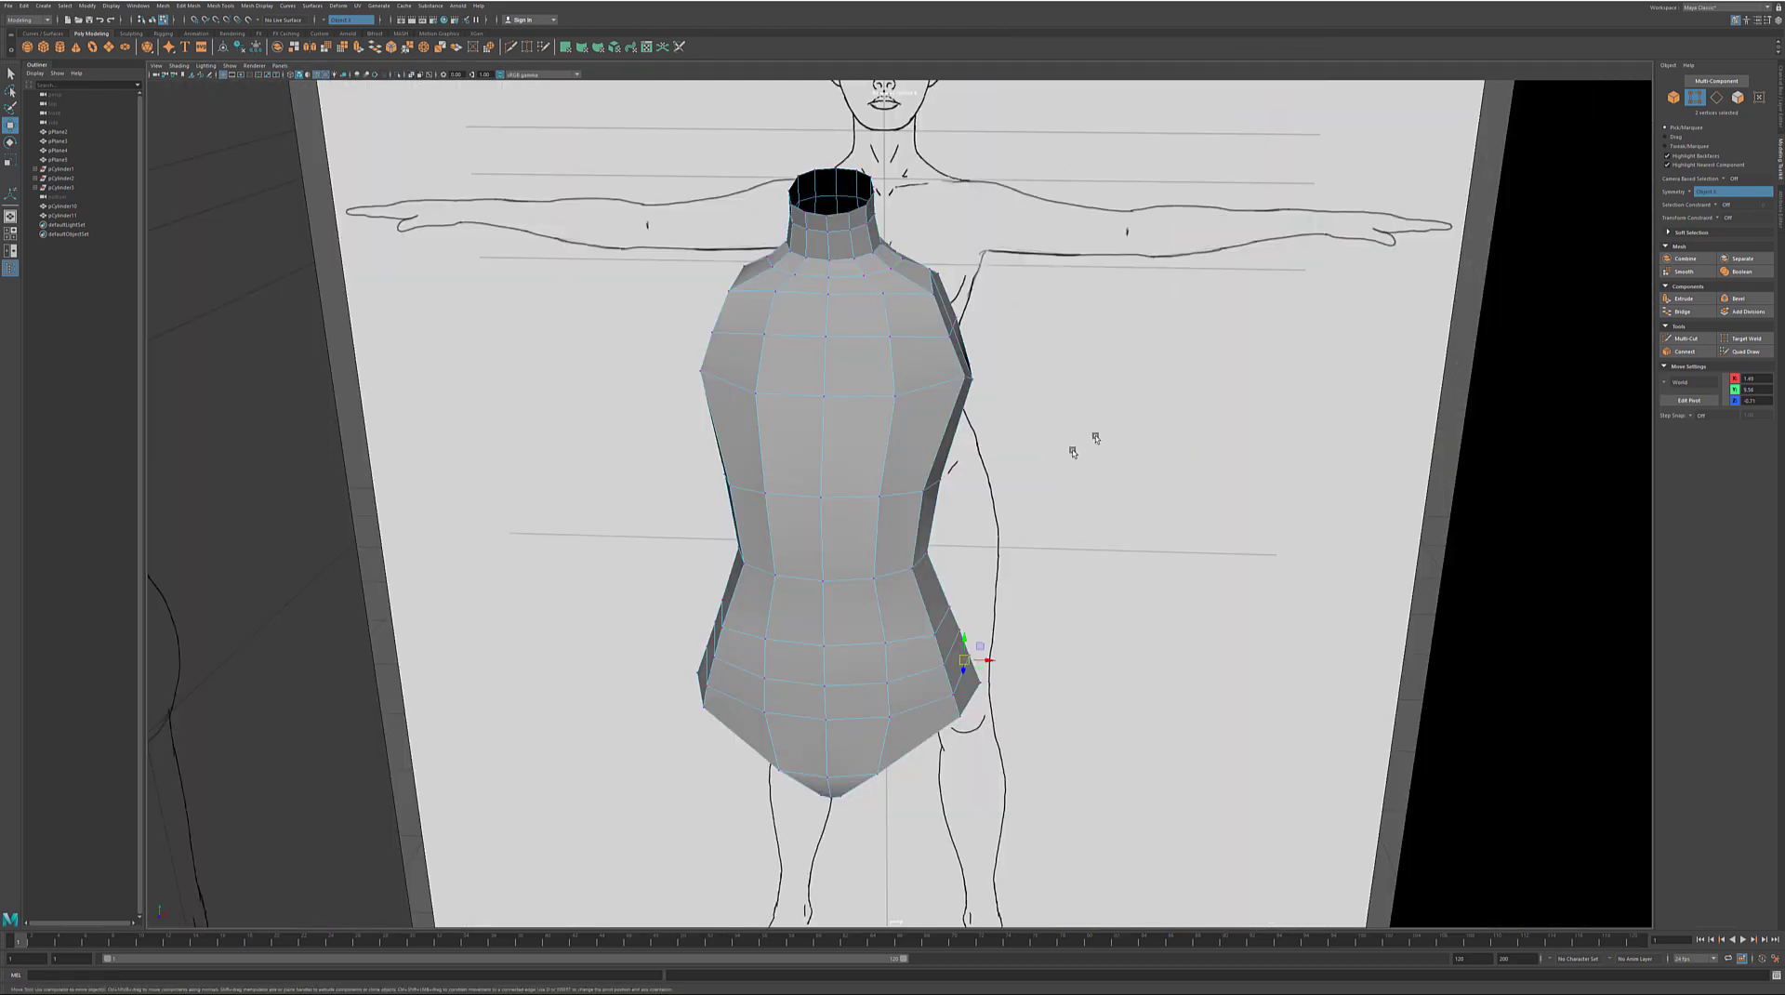
pyautogui.scroll(-3, 960, 499)
pyautogui.keyDown('alt'); pyautogui.moveTo(955, 530); pyautogui.dragTo(549, 518); pyautogui.keyUp('alt')
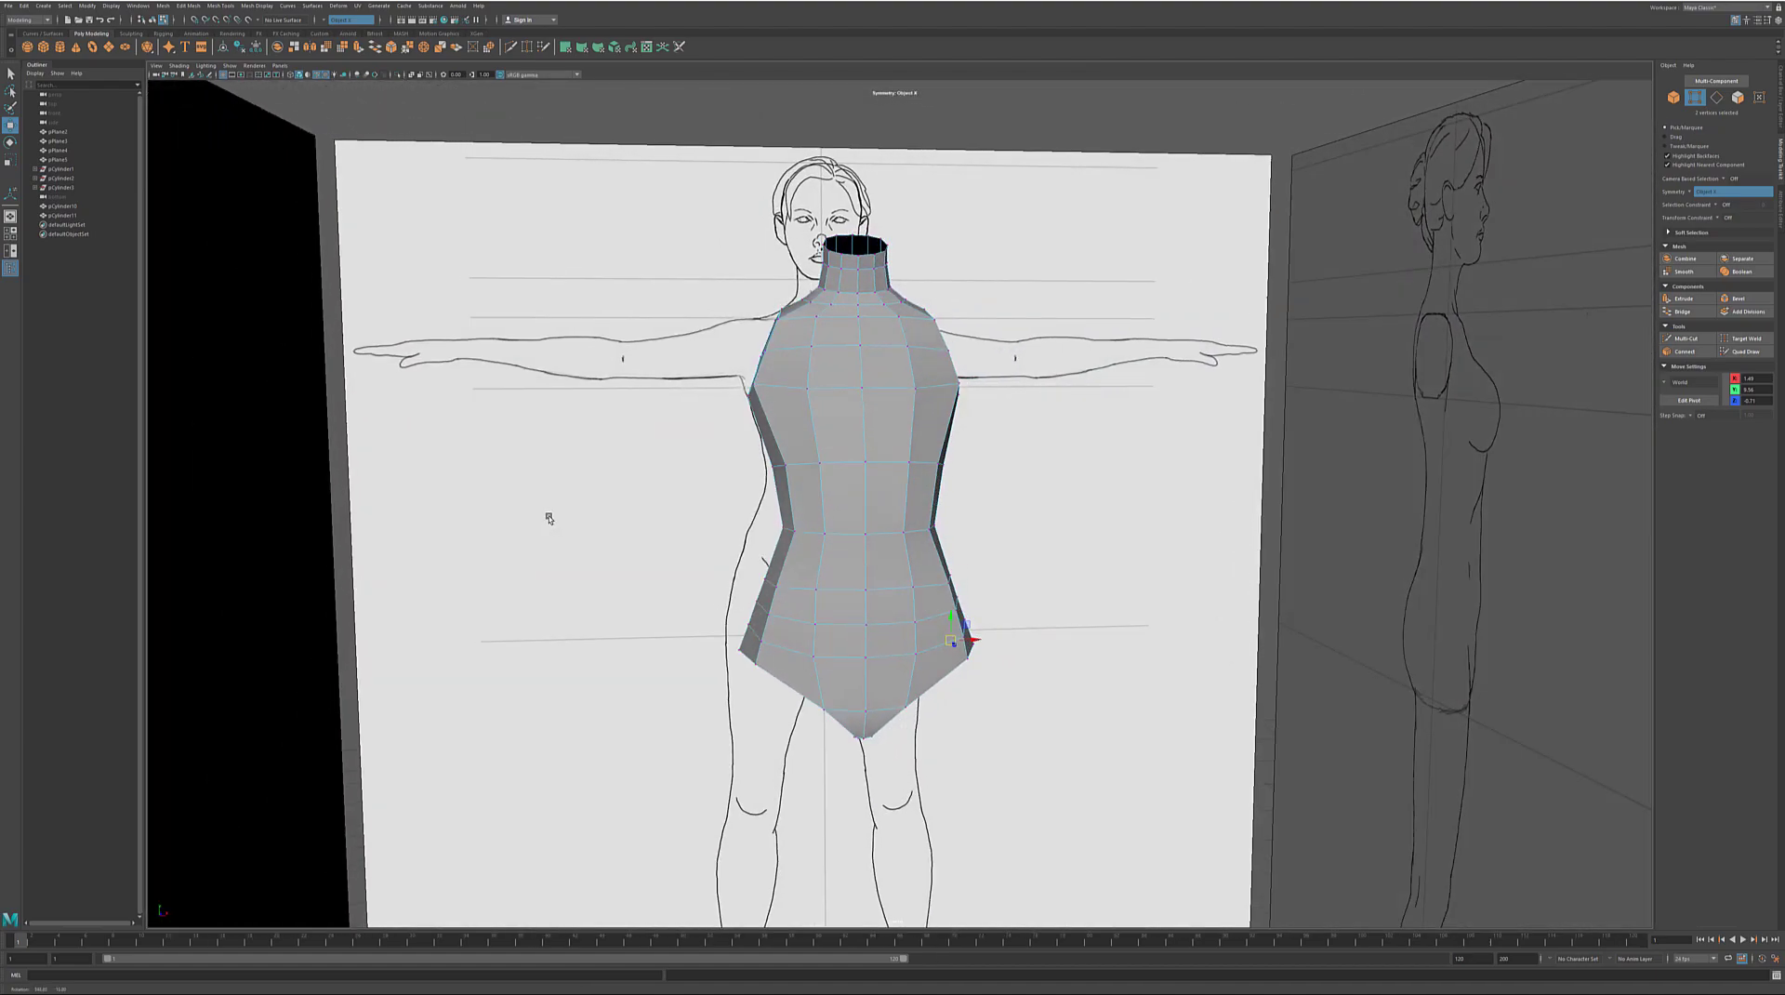
pyautogui.click(1720, 101)
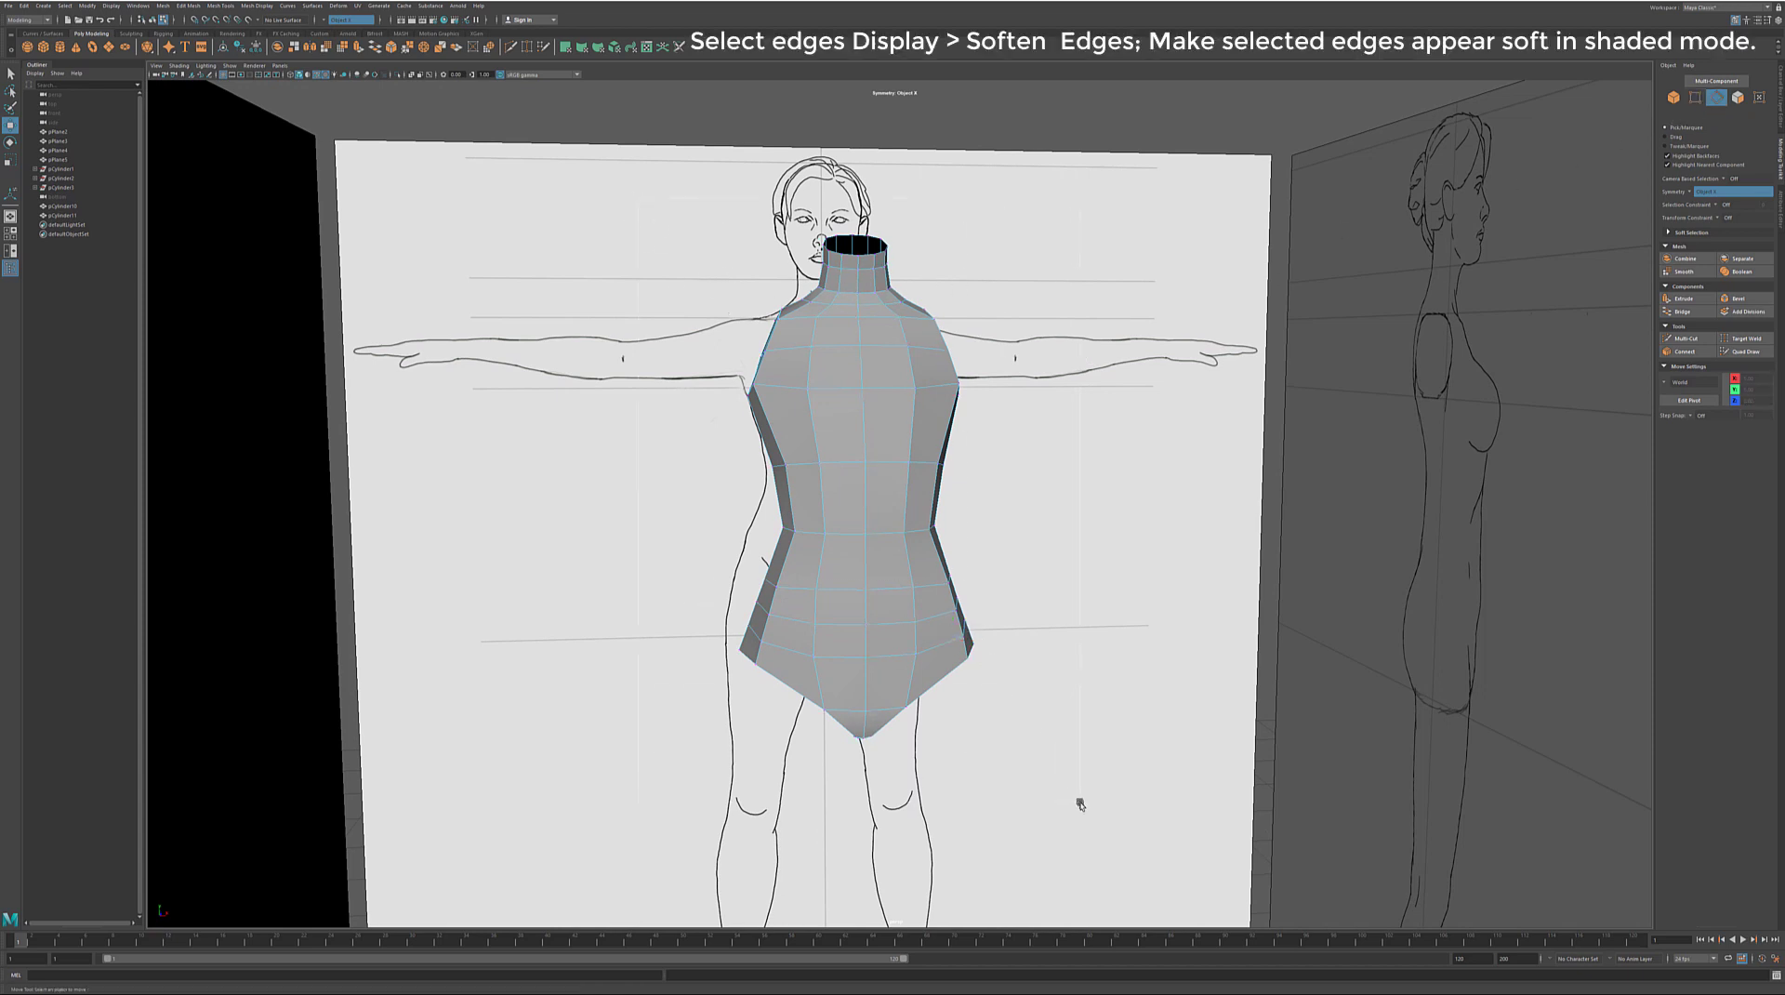
# Step: Select every torso edge and apply Mesh Display > Soften Edge
pyautogui.hotkey('ctrl', 'shift', 'a')
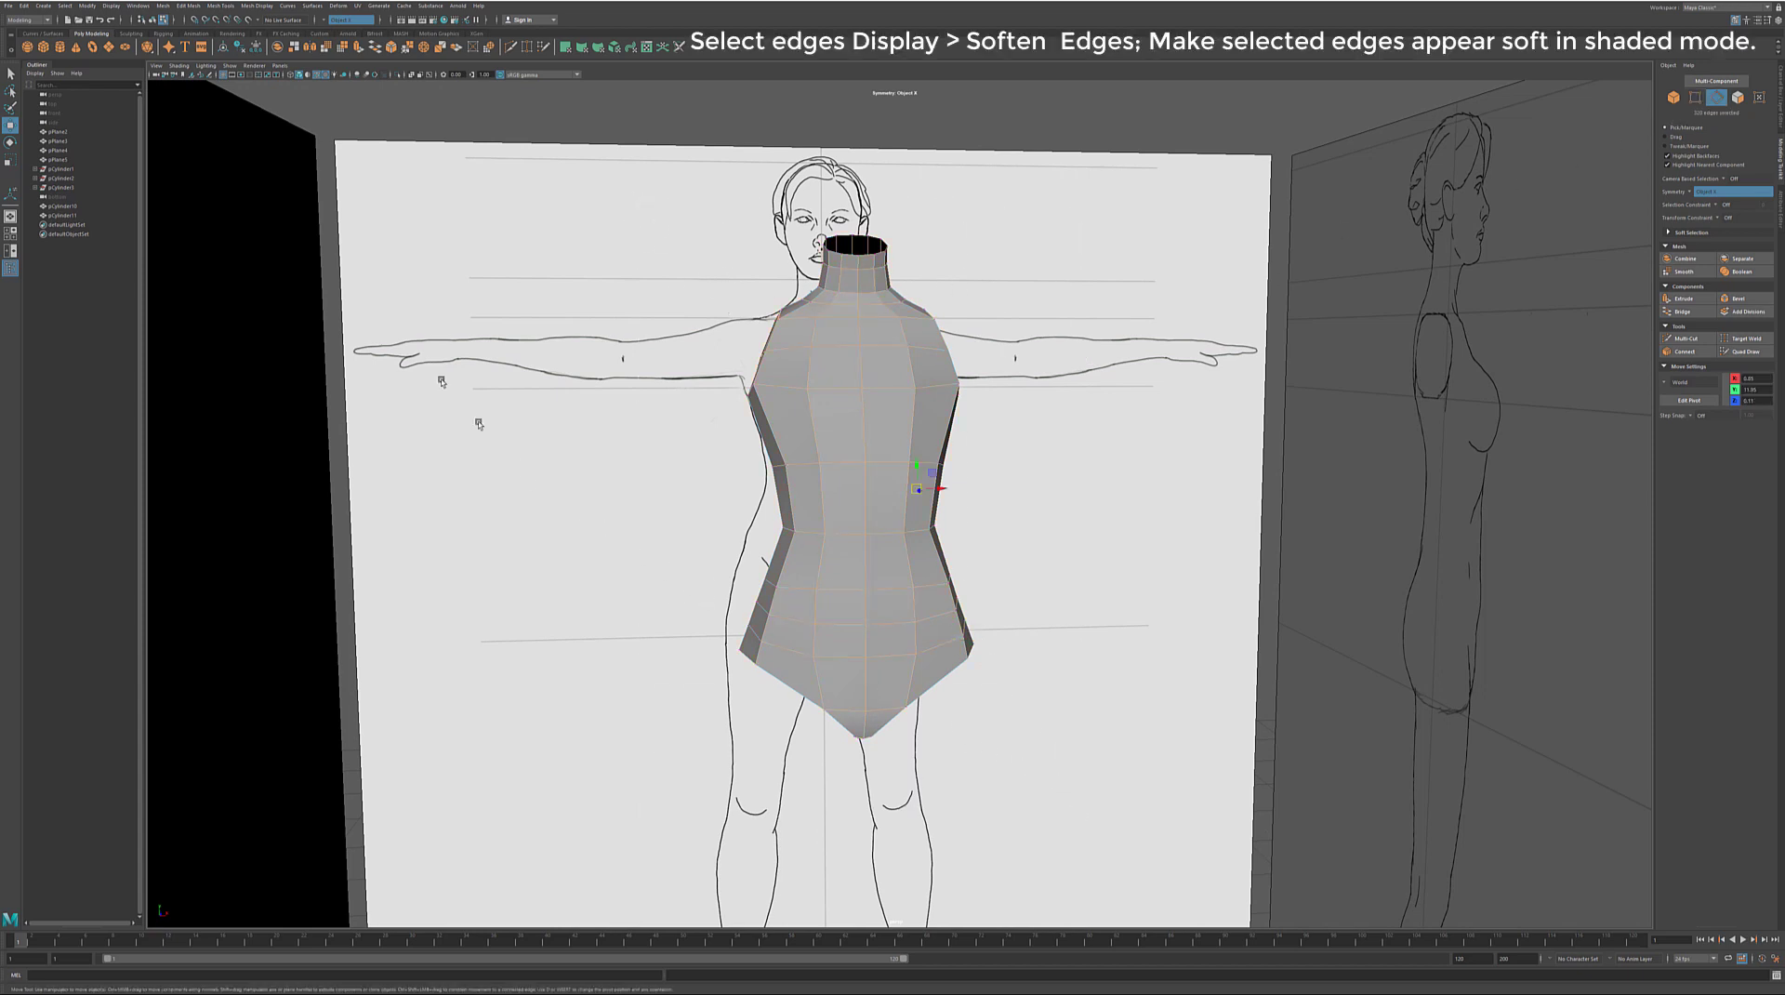
pyautogui.click(257, 6)
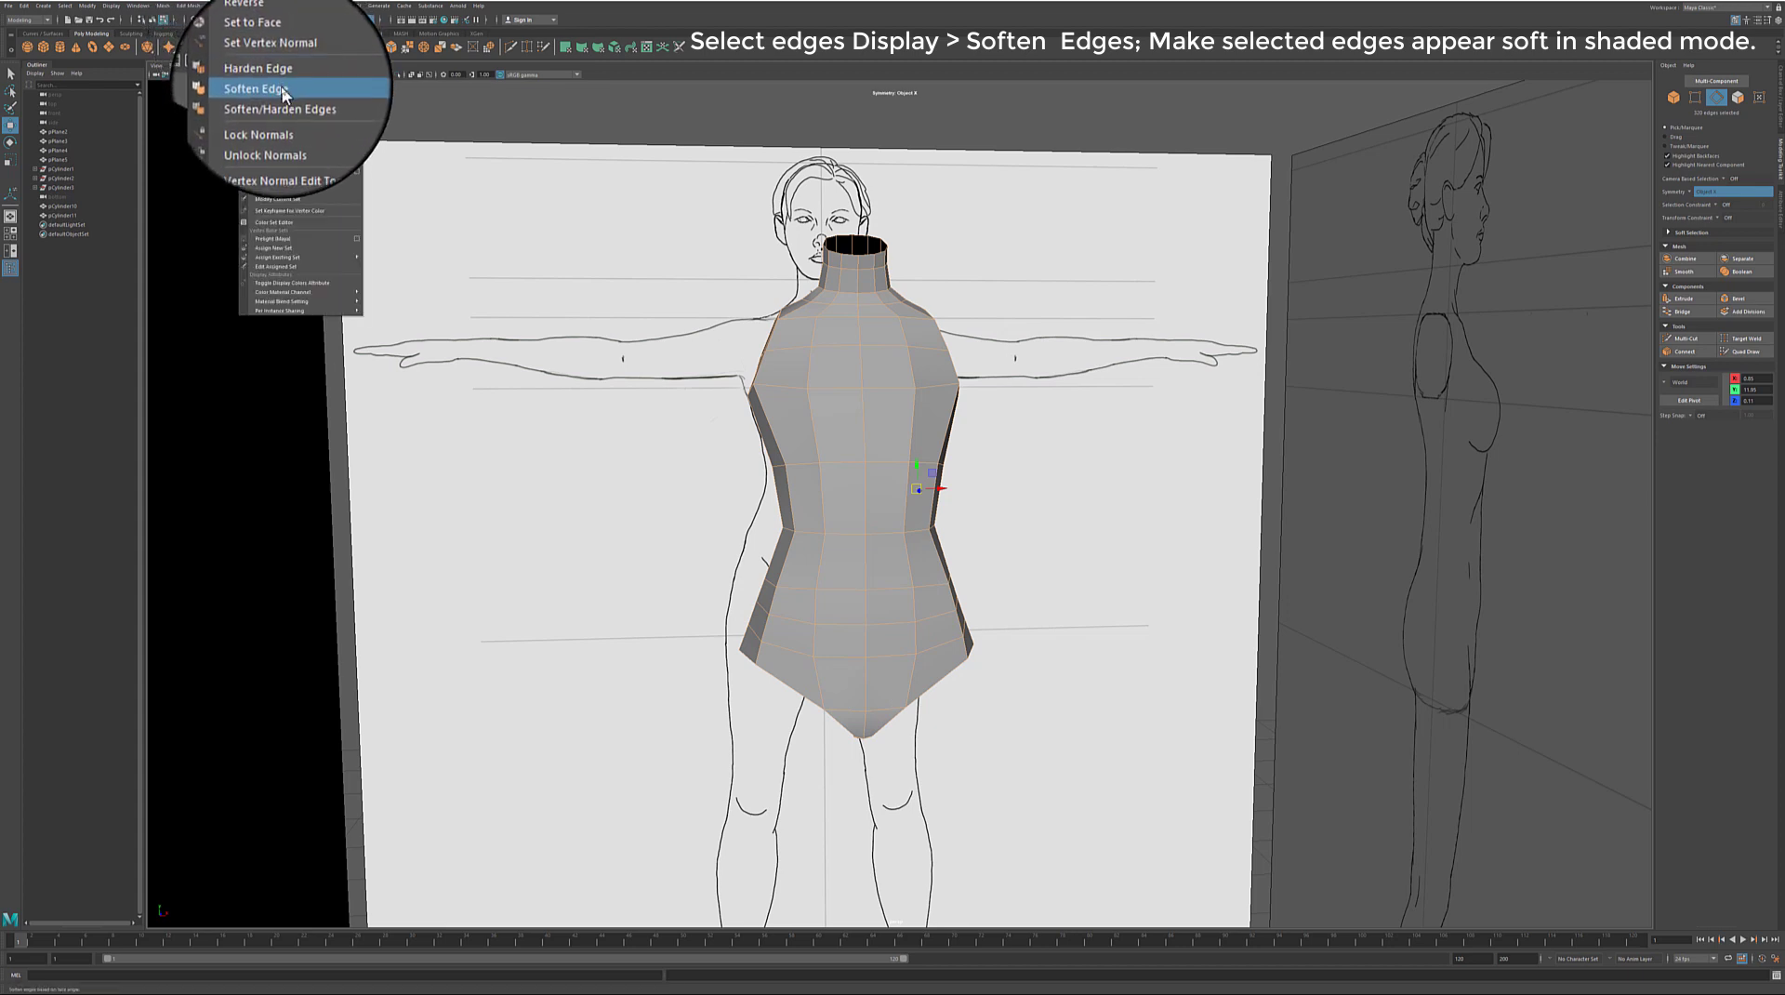
pyautogui.click(284, 92)
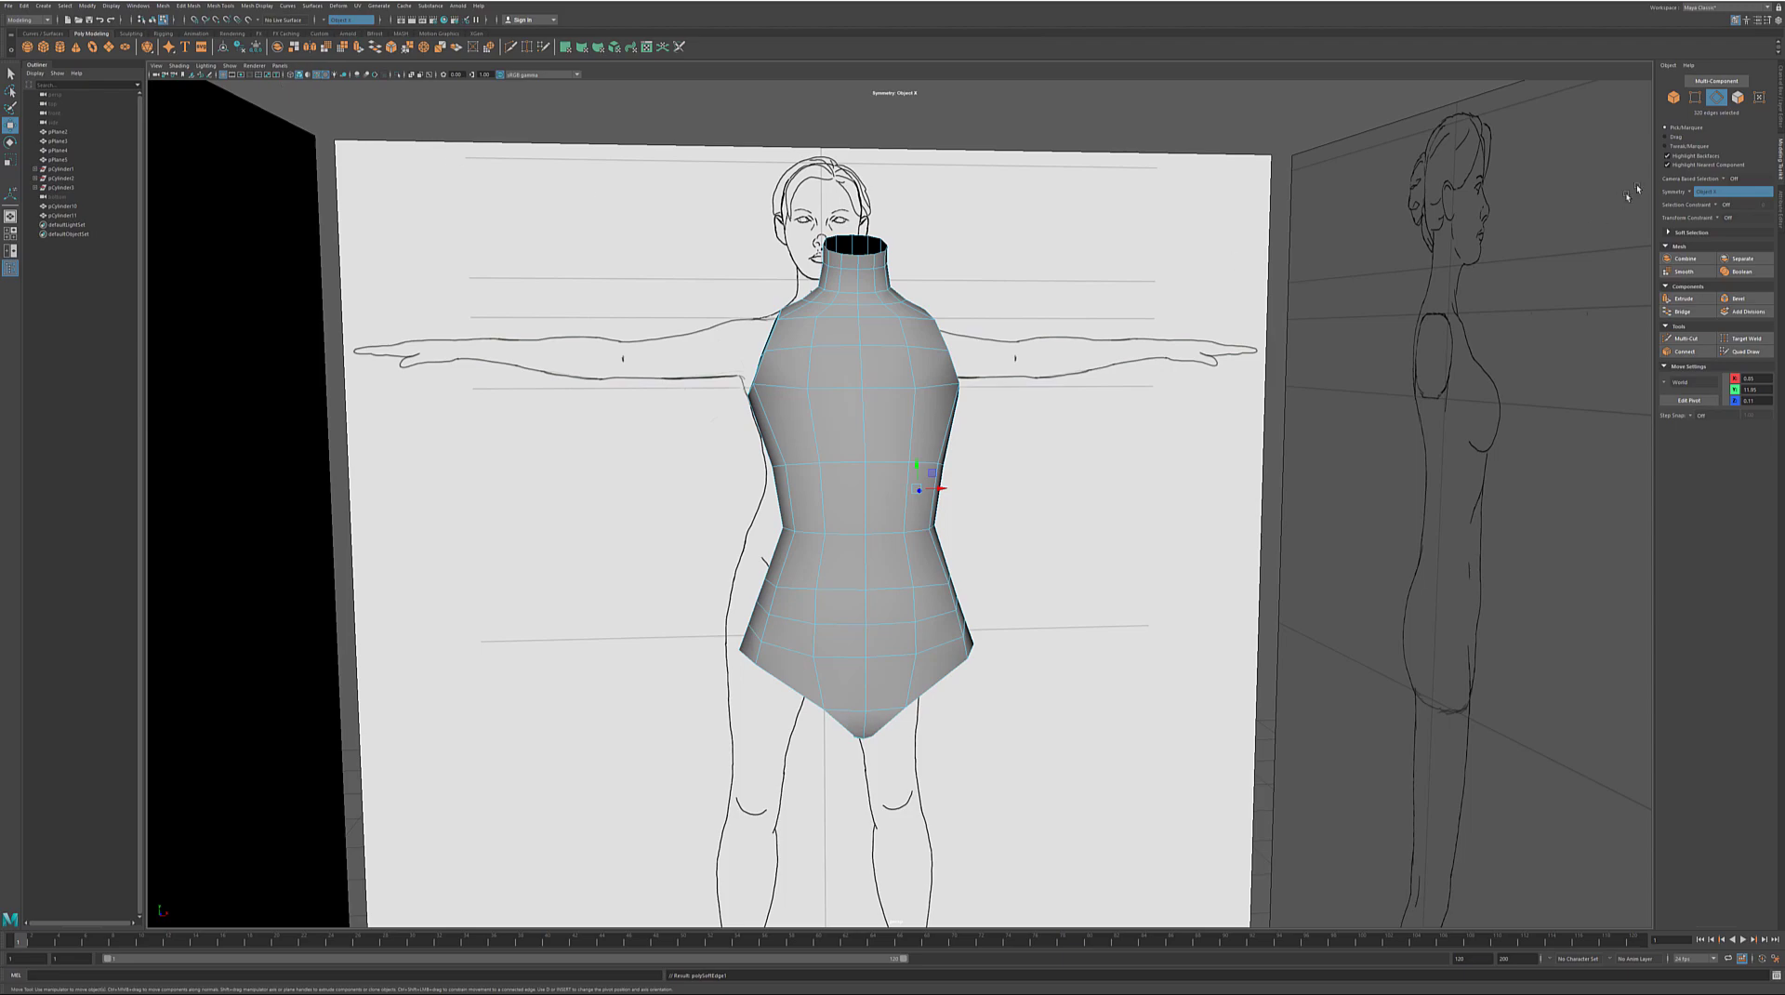
# Step: Return to object mode and orbit around the finished torso to inspect the shading
pyautogui.press('F8')
pyautogui.click(1123, 531)
pyautogui.keyDown('alt'); pyautogui.moveTo(1123, 532); pyautogui.dragTo(1082, 511, button='middle'); pyautogui.keyUp('alt')
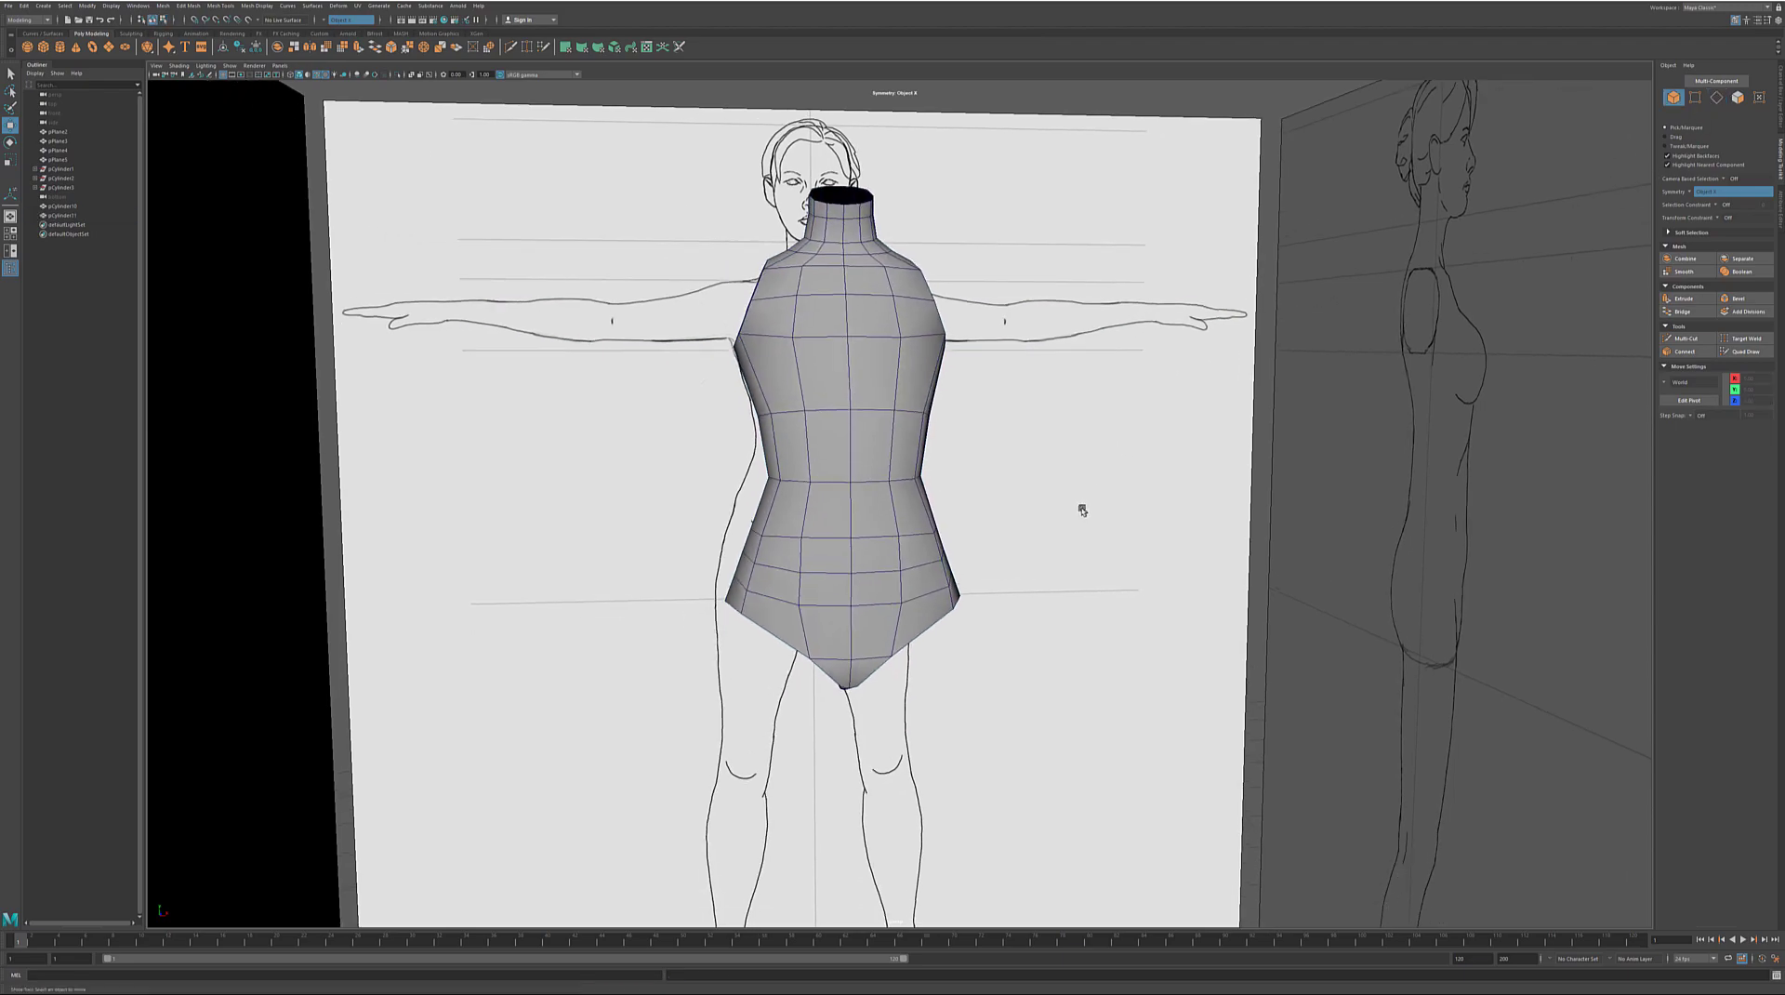
pyautogui.keyDown('alt'); pyautogui.moveTo(1082, 510); pyautogui.dragTo(661, 505); pyautogui.keyUp('alt')
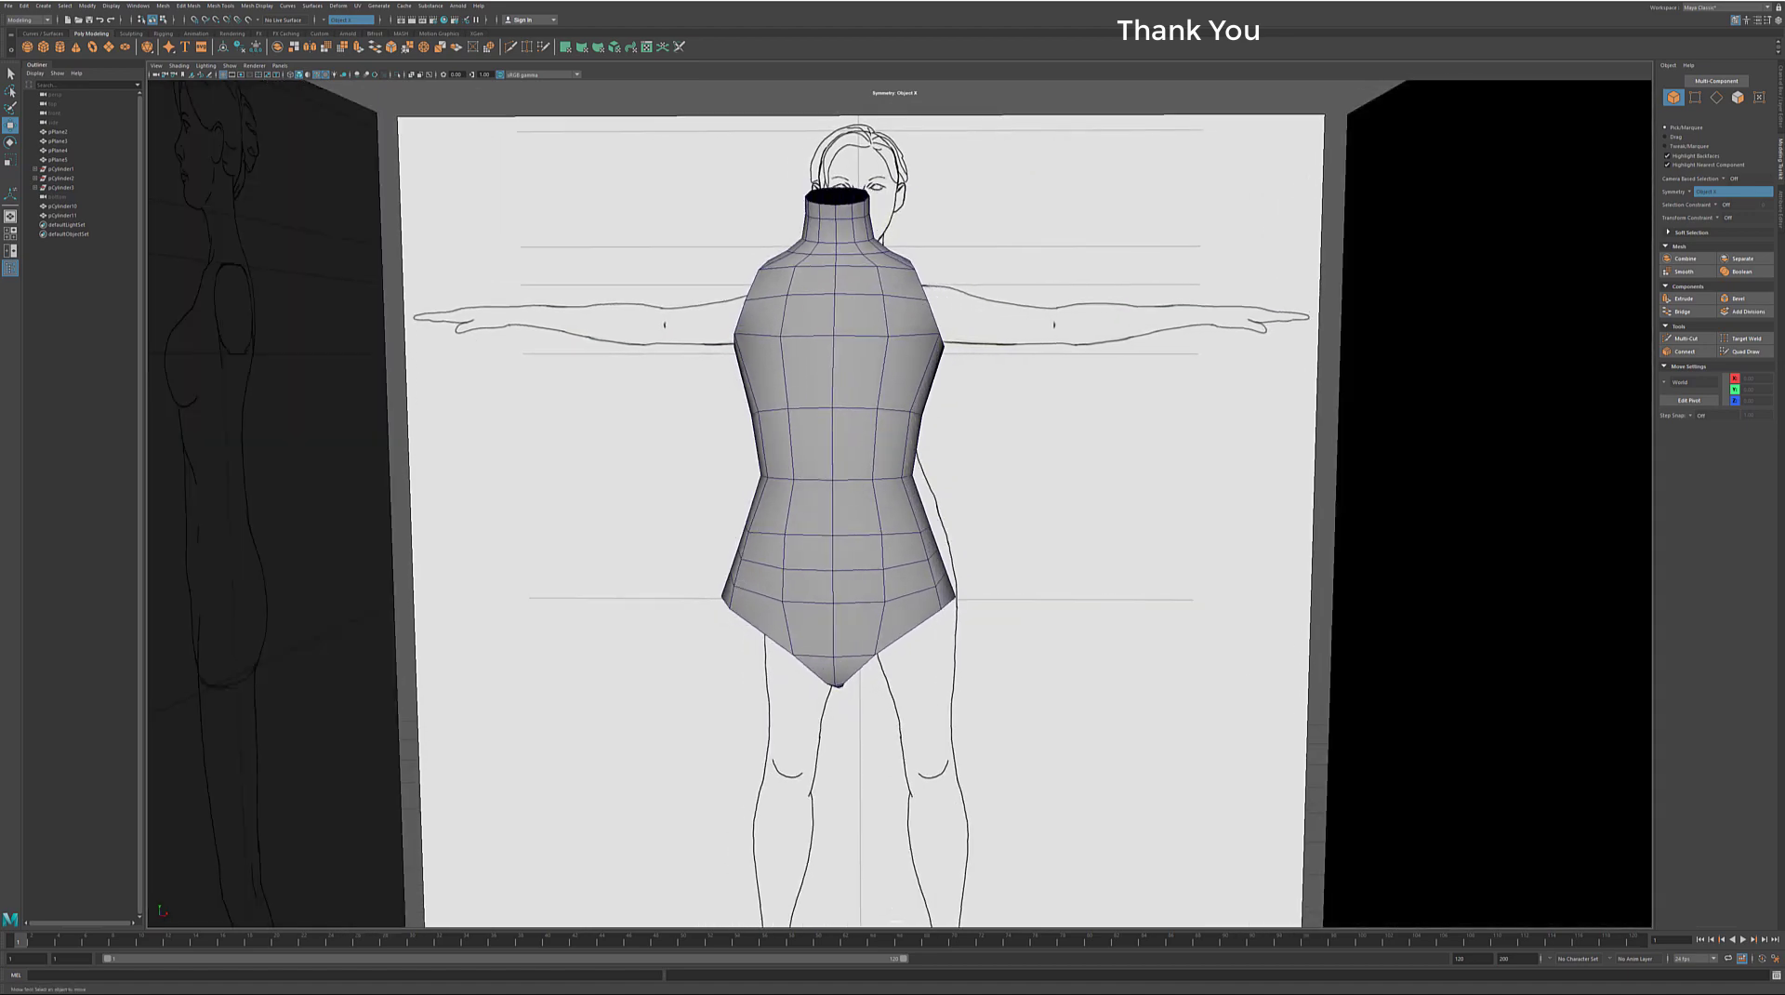